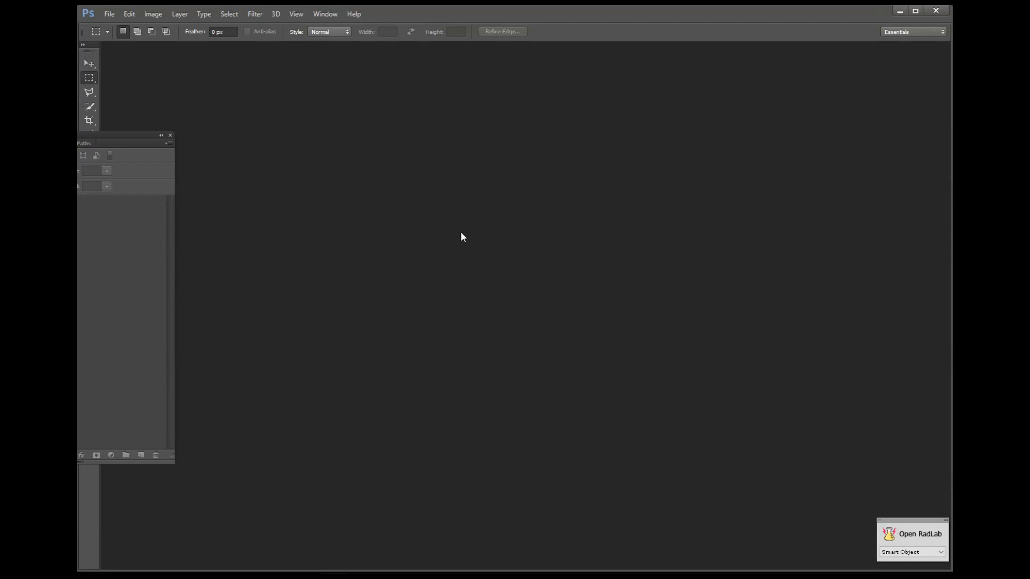
Open the composite 2018_03_26_14_08_23_0014E c.jpg, hide its grid, and open the original photo 2018_03_26_14_08_23_0014E.JPG
left_click(117, 576)
left_click_drag(80, 204, 494, 321)
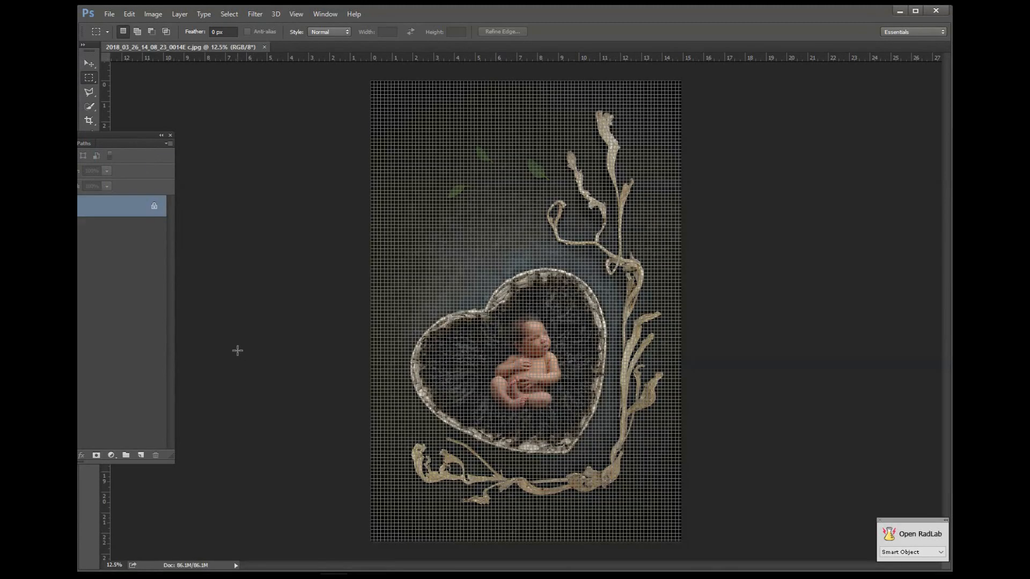
key("ctrl+h")
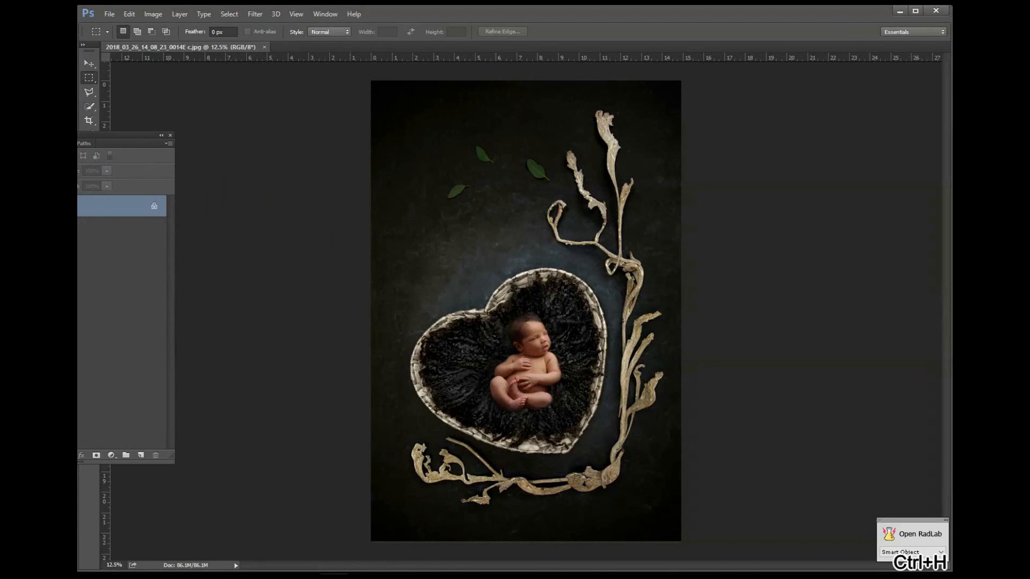
left_click_drag(272, 269, 363, 50)
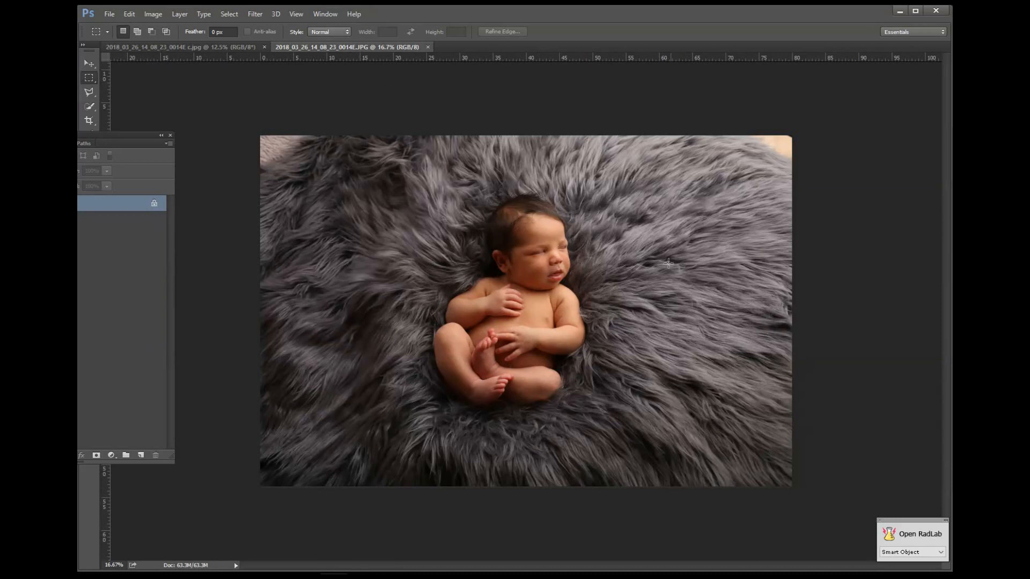
Examine the newborn and the surrounding fur in the heart-basket composite up close and in the wider scene
left_click(220, 47)
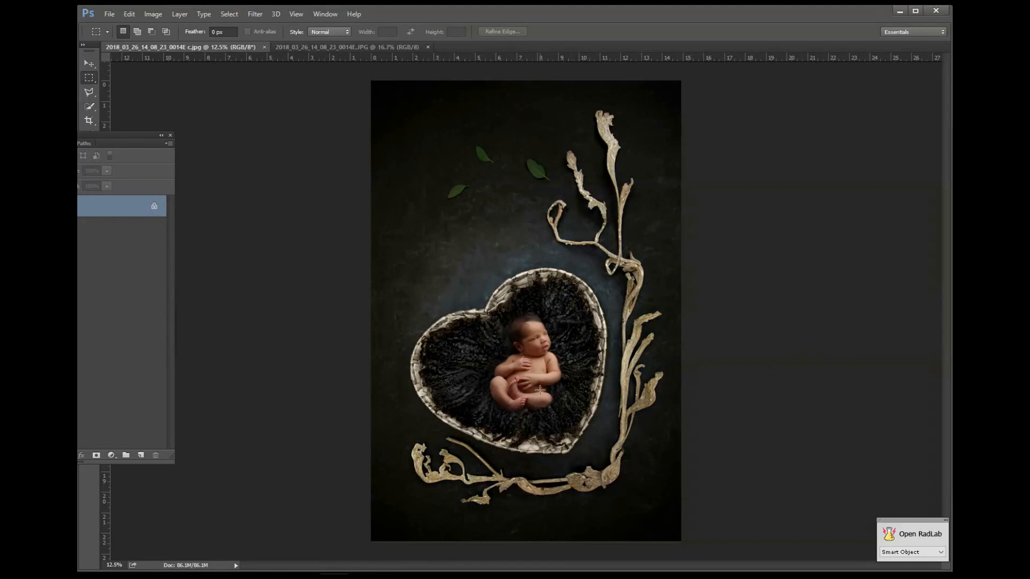
scroll(529, 406, "up", 1)
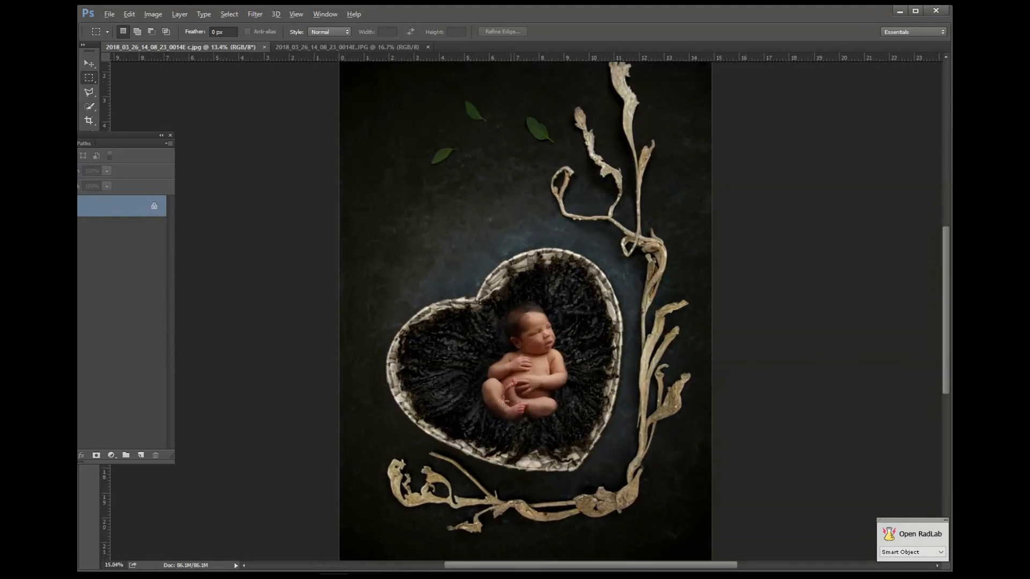
scroll(503, 401, "up", 7)
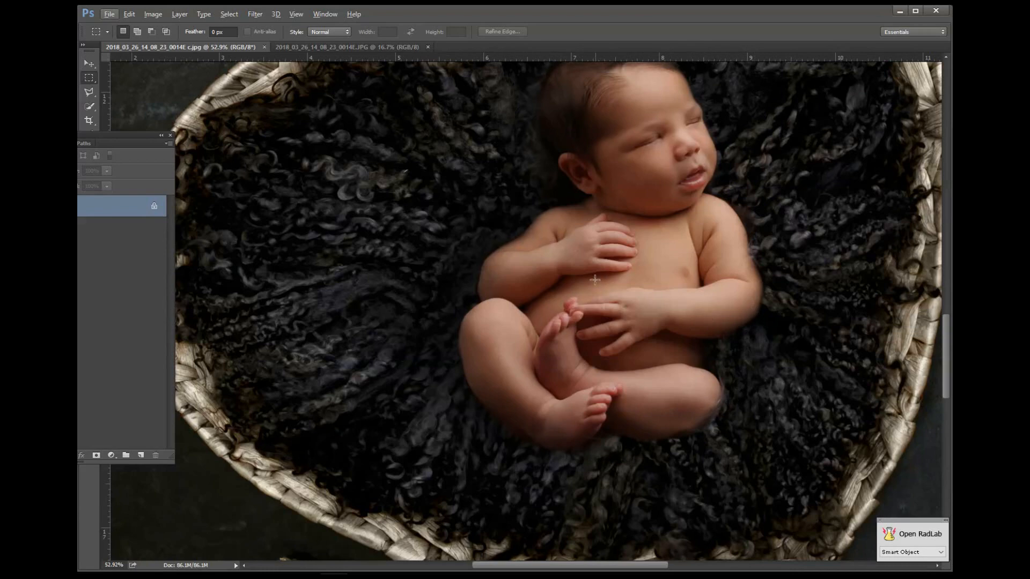
scroll(595, 279, "down", 5)
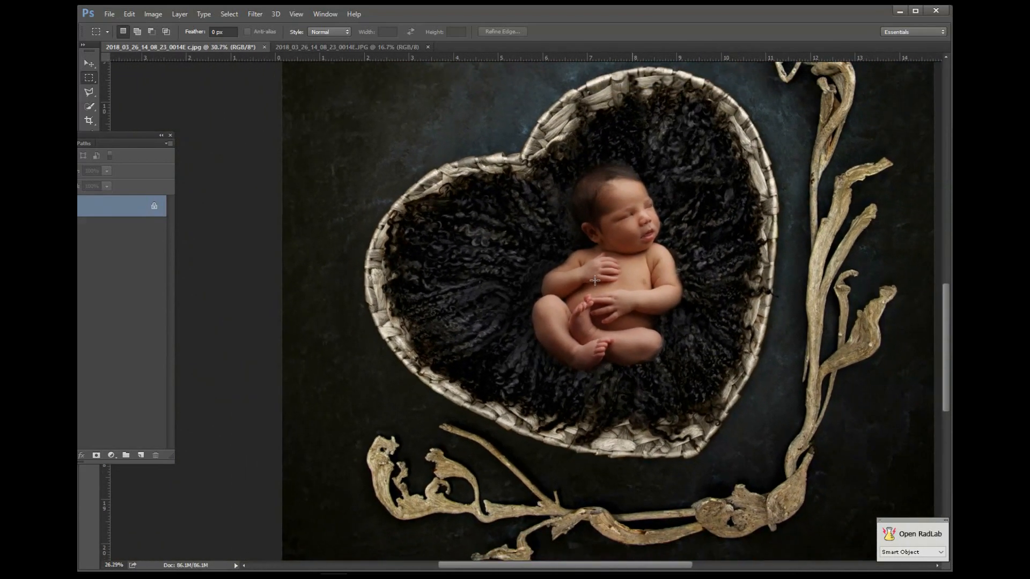
scroll(595, 279, "down", 1)
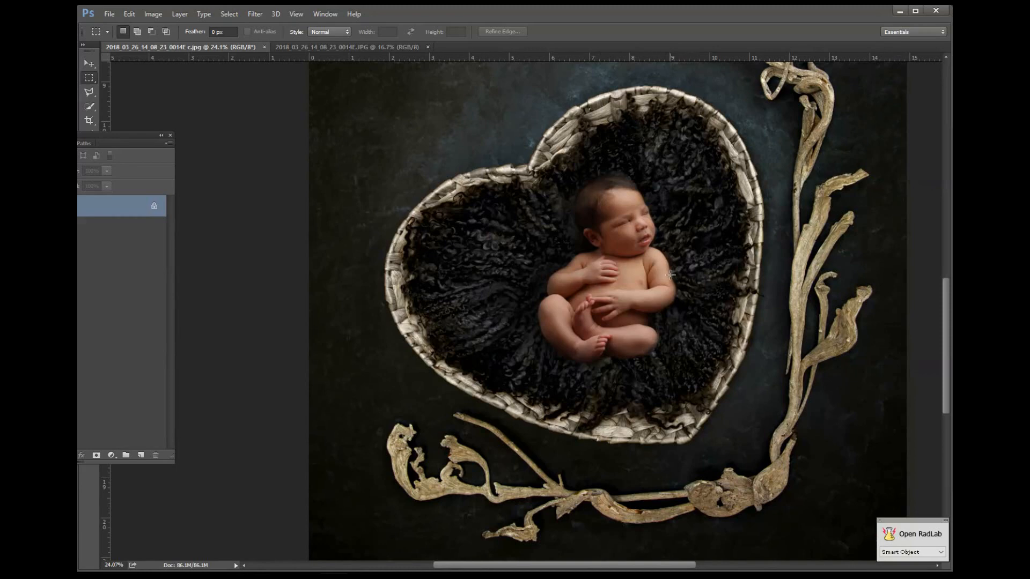
scroll(612, 156, "down", 3)
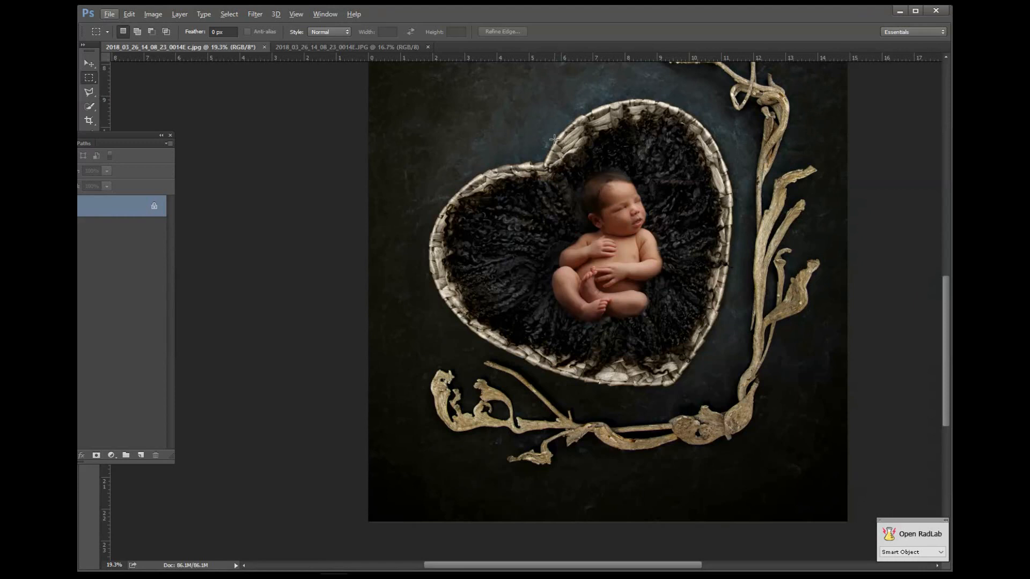
Compare the heart-basket composite with the original fur-rug photo, and close both images
left_click(409, 48)
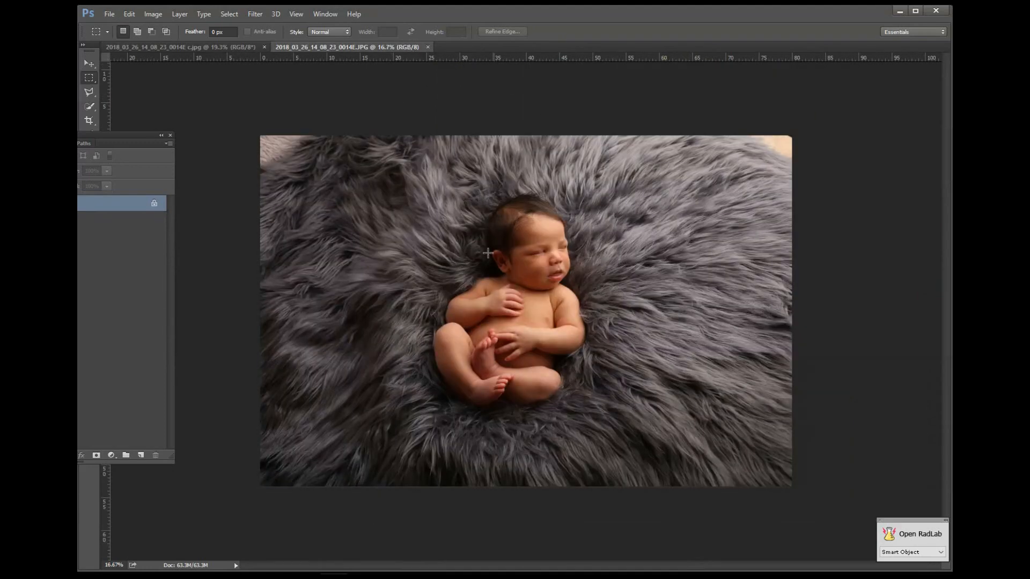
left_click(244, 47)
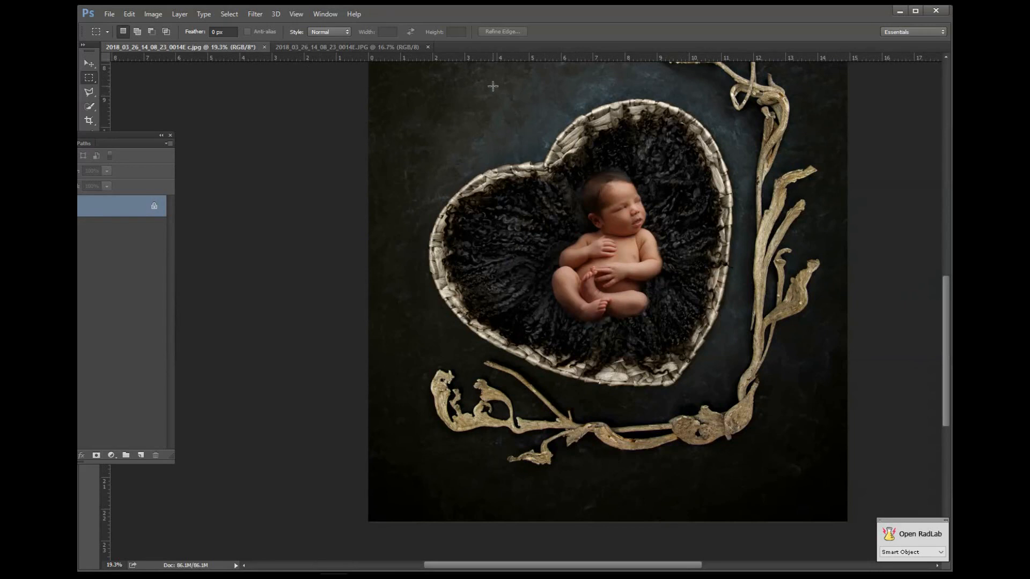
left_click(352, 46)
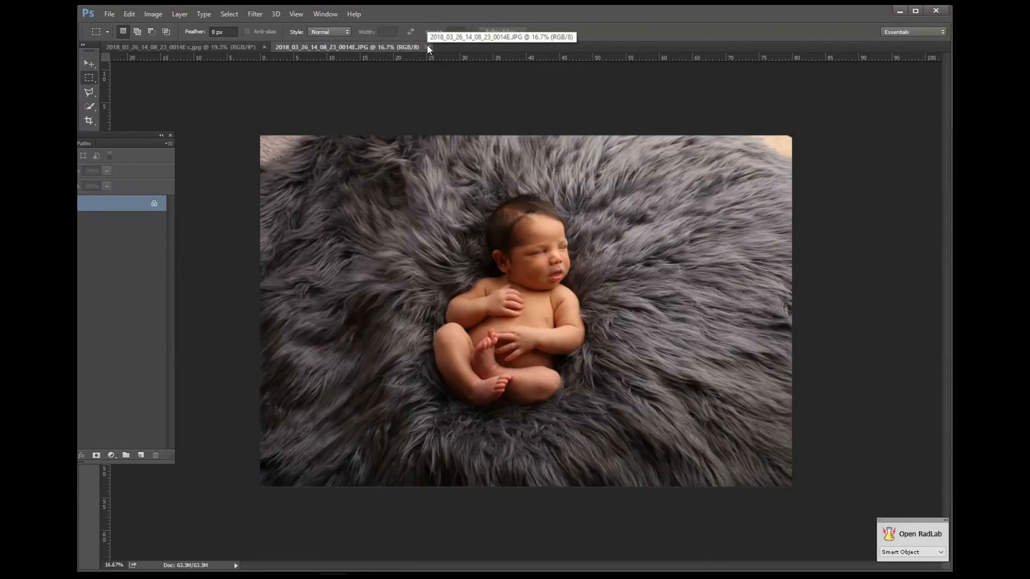
left_click(428, 47)
left_click(264, 47)
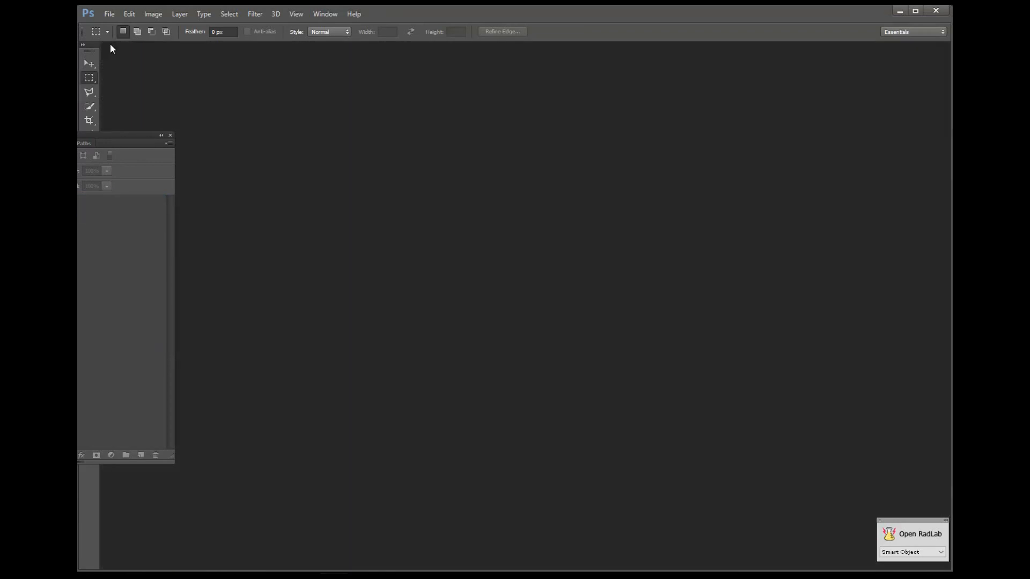
Open baby in pod digital background.jpg and the original baby in pod.JPG, with the grid hidden on the composite
left_click(116, 576)
left_click_drag(91, 310, 529, 353)
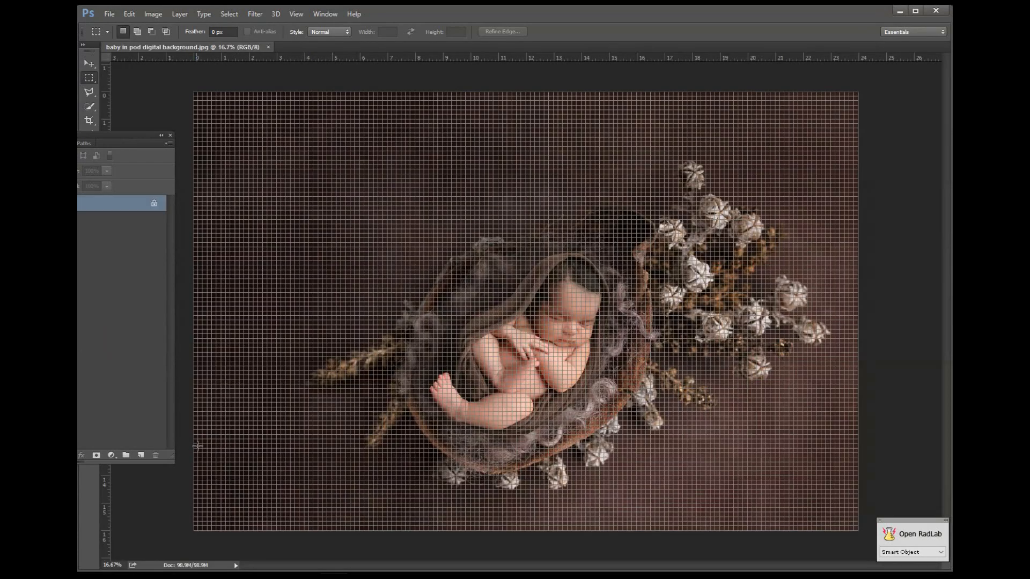
key("ctrl+h")
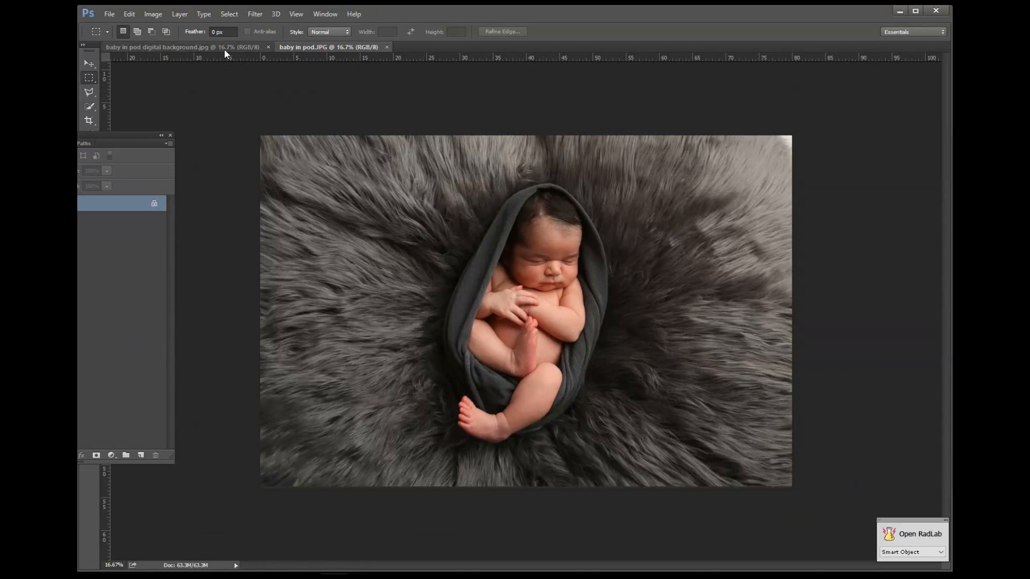
Compare the baby in pod composite with its original photo, ending on the composite
left_click(225, 50)
left_click(313, 50)
left_click(230, 47)
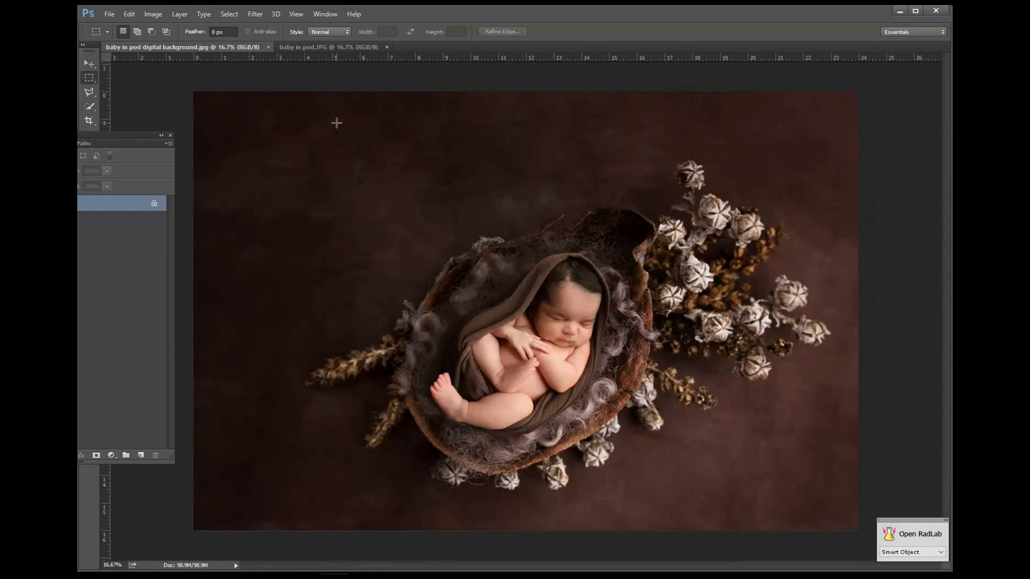
key("ctrl+m")
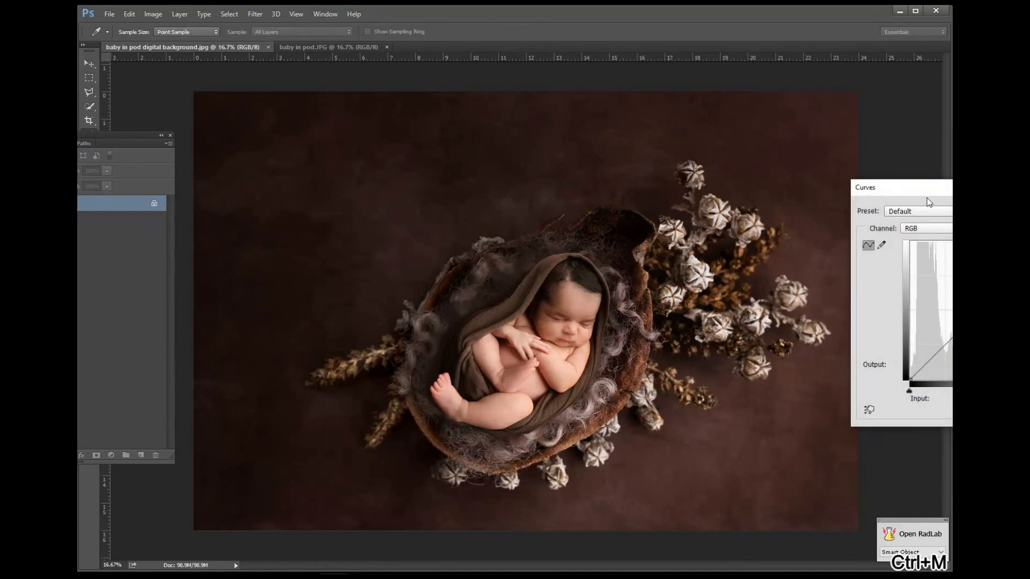
left_click_drag(929, 202, 642, 77)
left_click(665, 112)
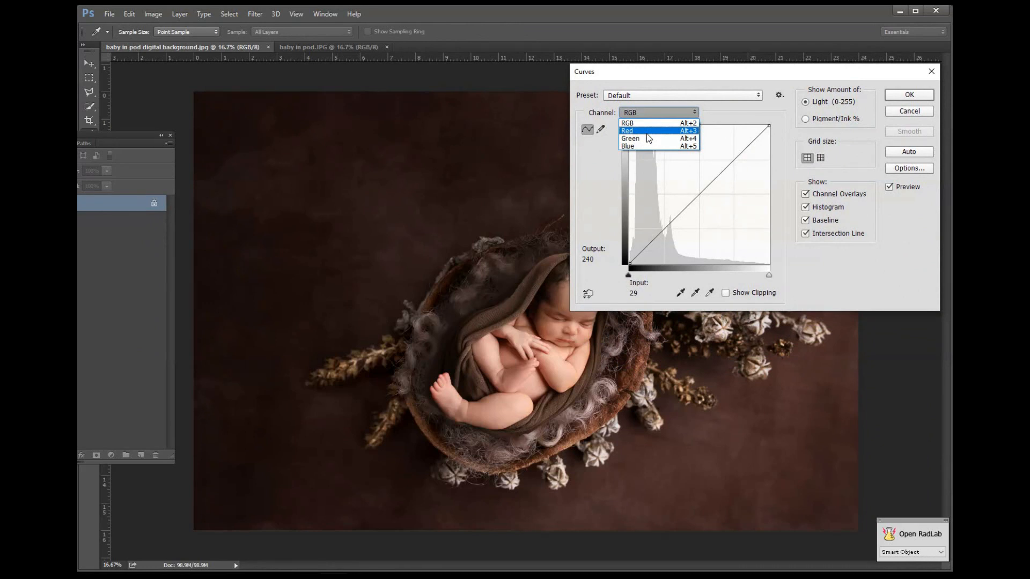
left_click(915, 113)
left_click(908, 112)
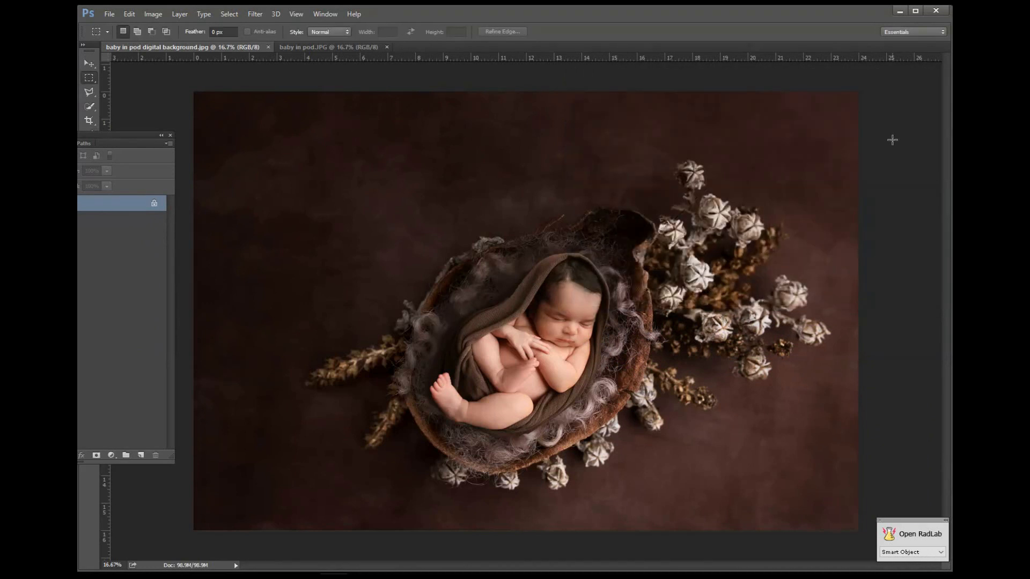
key("ctrl+u")
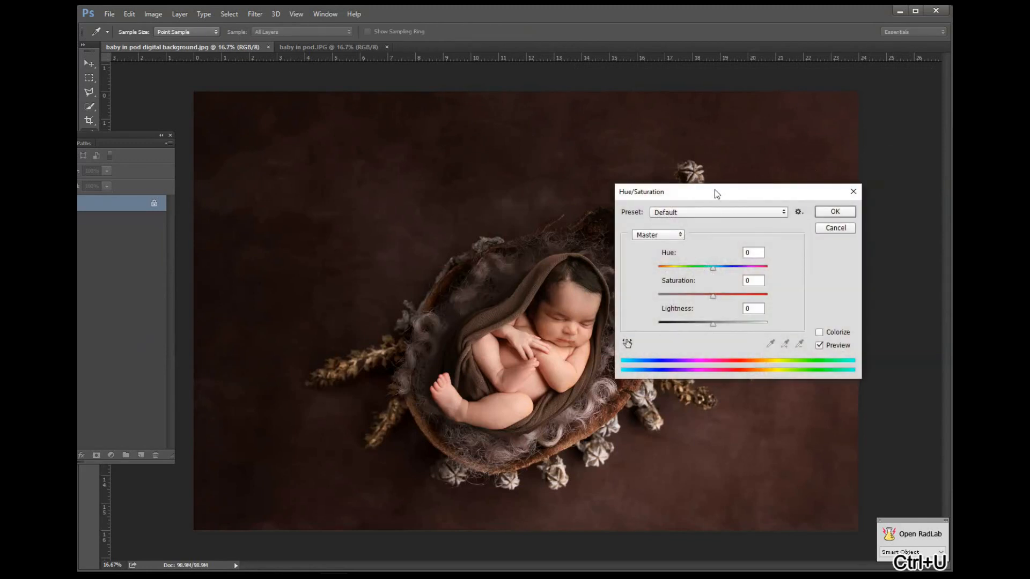
left_click_drag(714, 192, 757, 143)
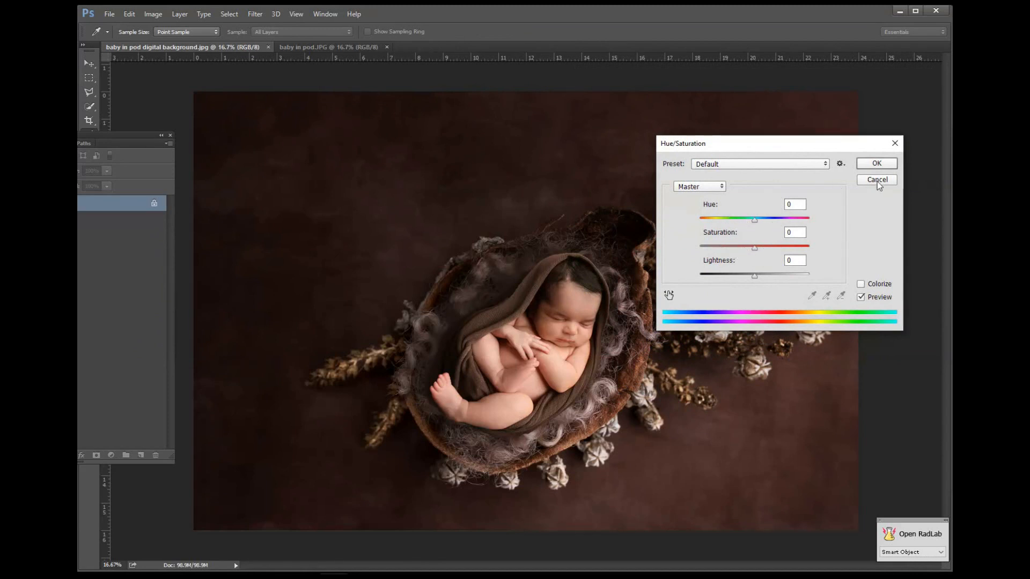
left_click(877, 180)
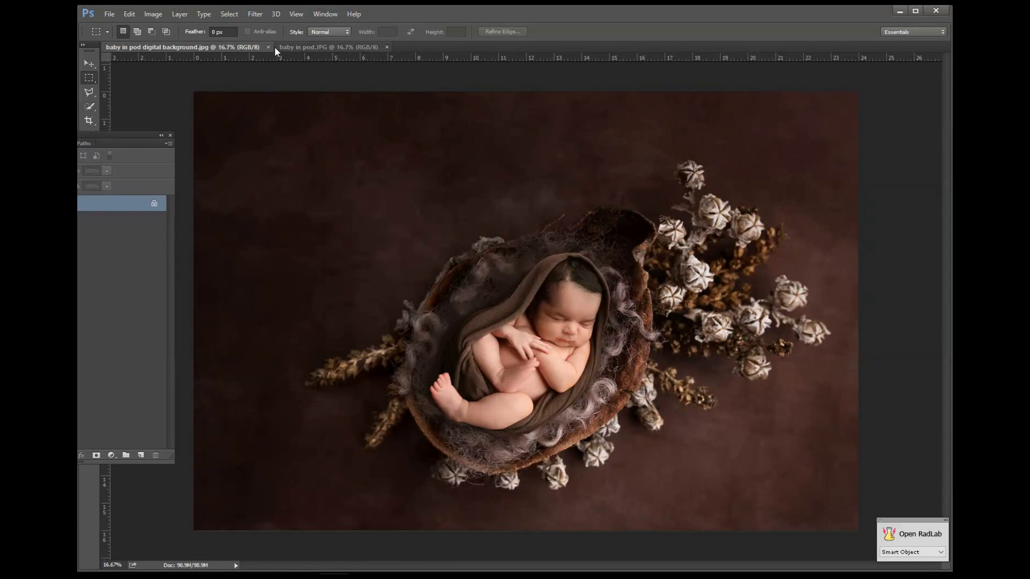
Check the original wrapped-baby photo against the pod composite once more, and close both images
left_click(295, 47)
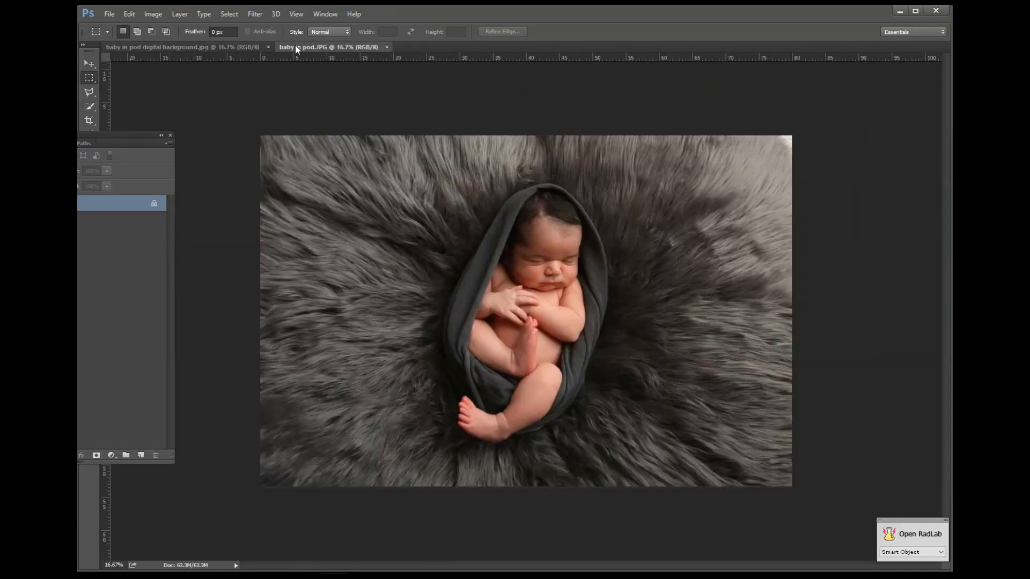
left_click(227, 47)
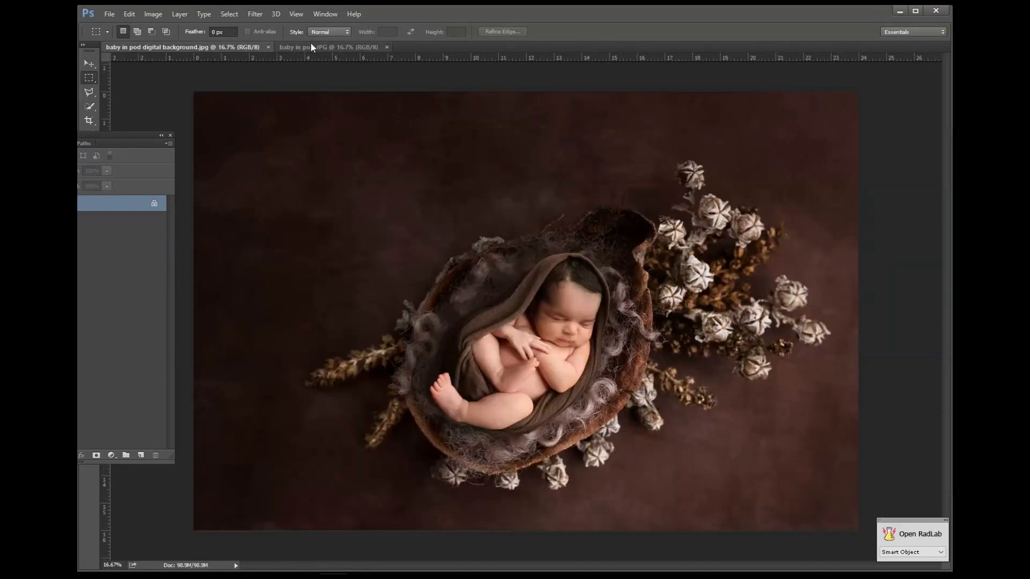
left_click(349, 48)
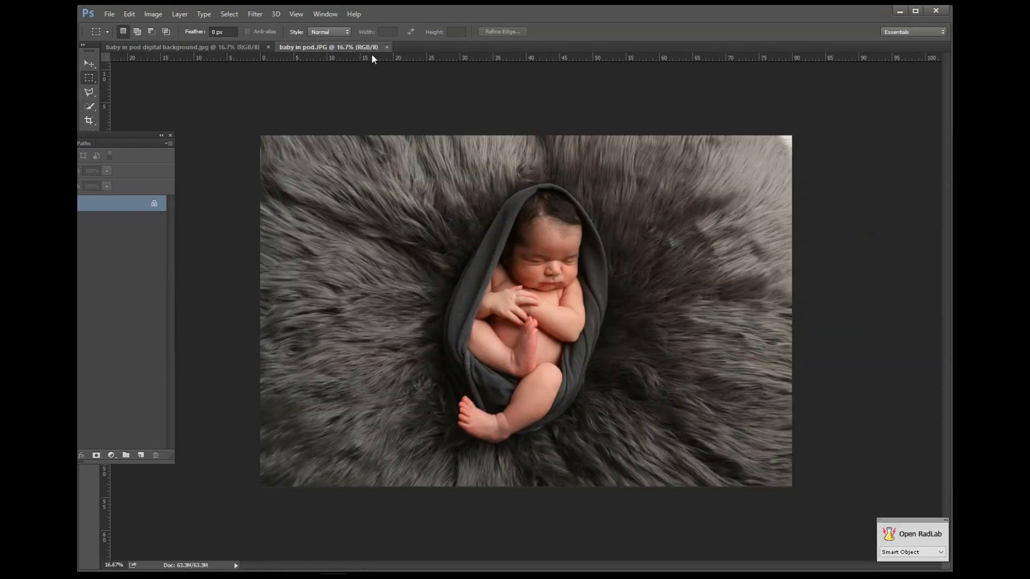
left_click(386, 47)
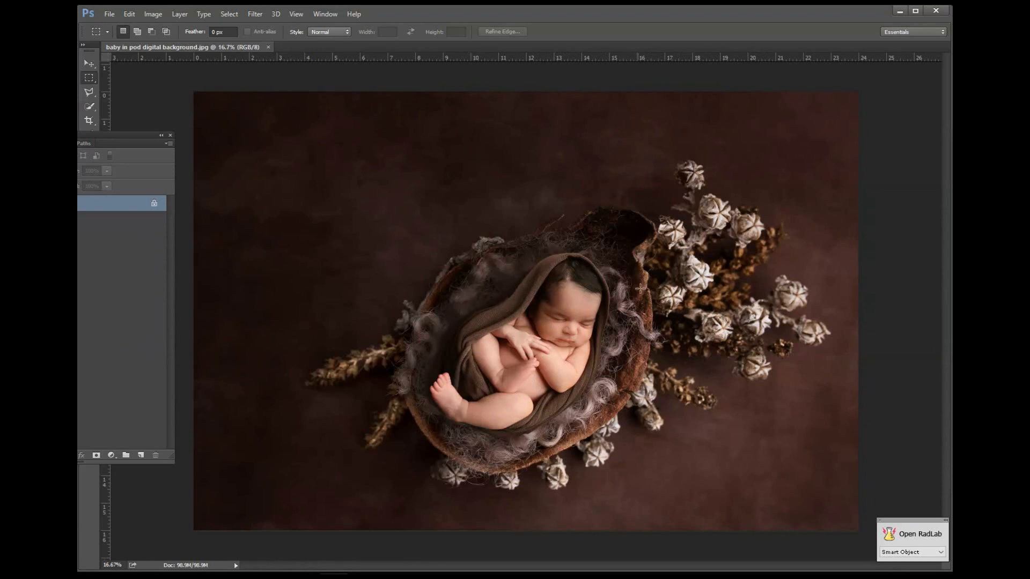
left_click(267, 47)
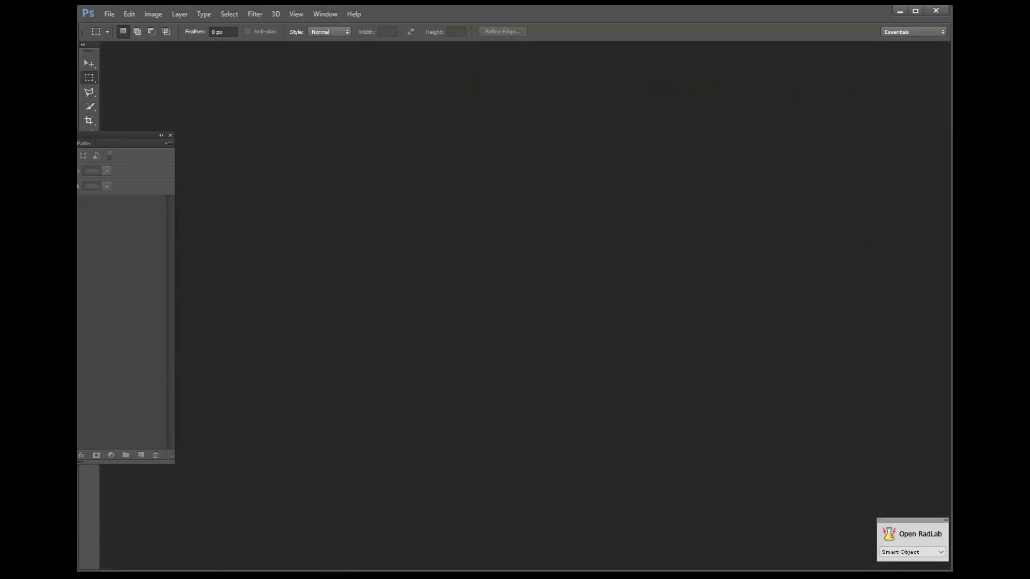
View the wooden-crate composite 2018_03_26_14_37_36_0067EC2.jpg without its grid, and close it
left_click_drag(482, 340, 526, 349)
key("ctrl+h")
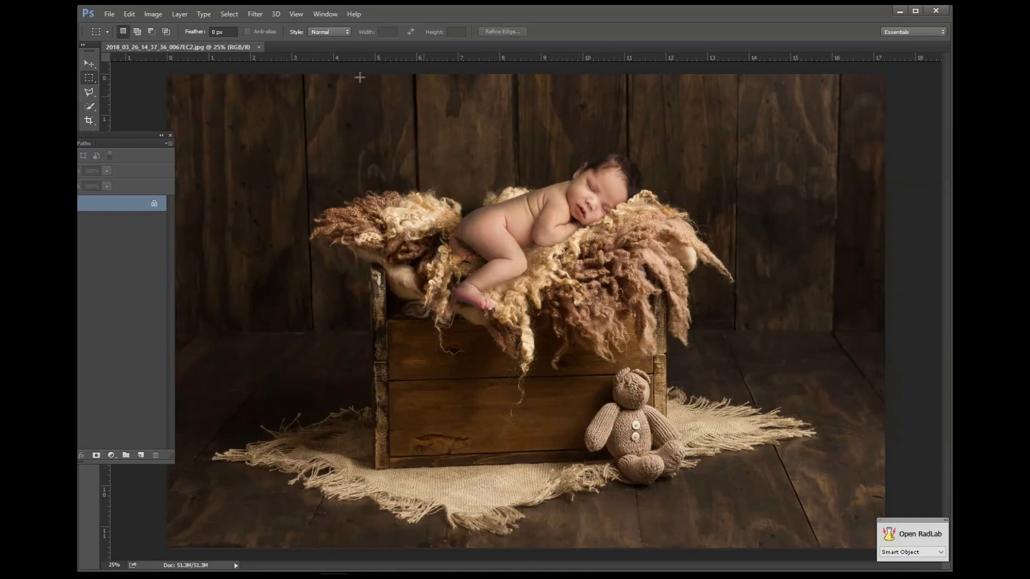
left_click(258, 47)
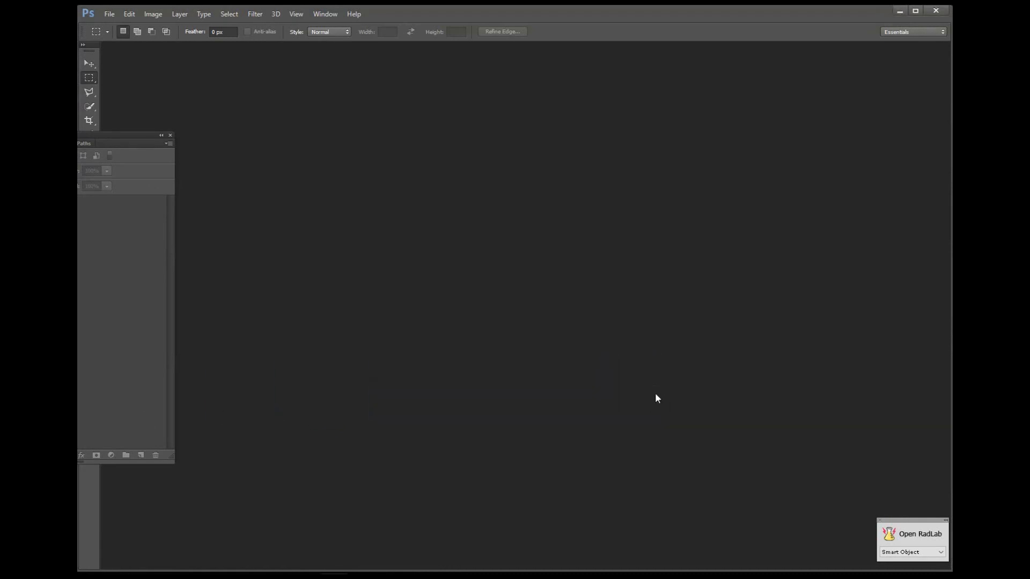
Open the heart swing composite and its original newborn photo, and hide the grid on both
key("ctrl+h")
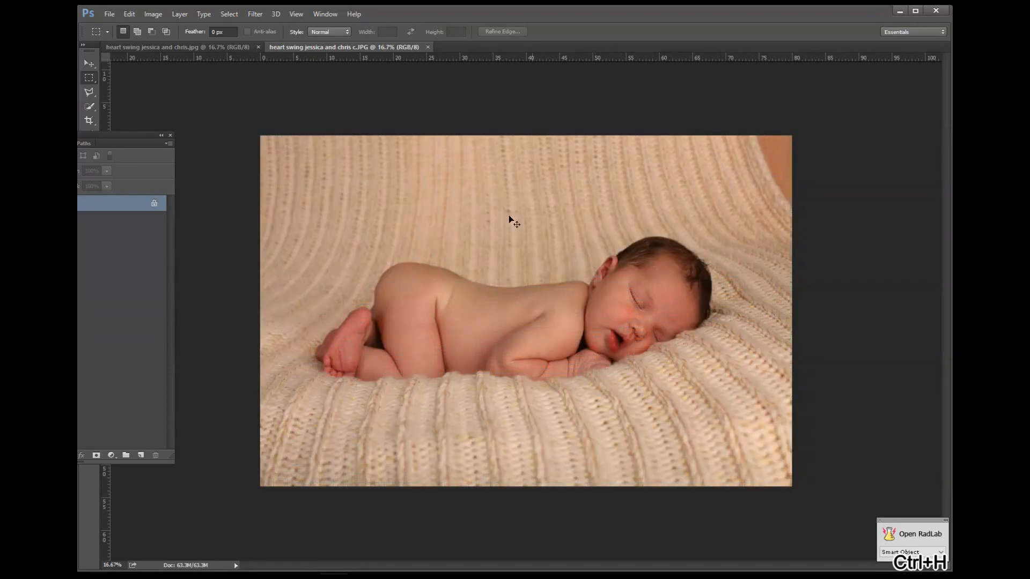
left_click(227, 47)
key("ctrl+h")
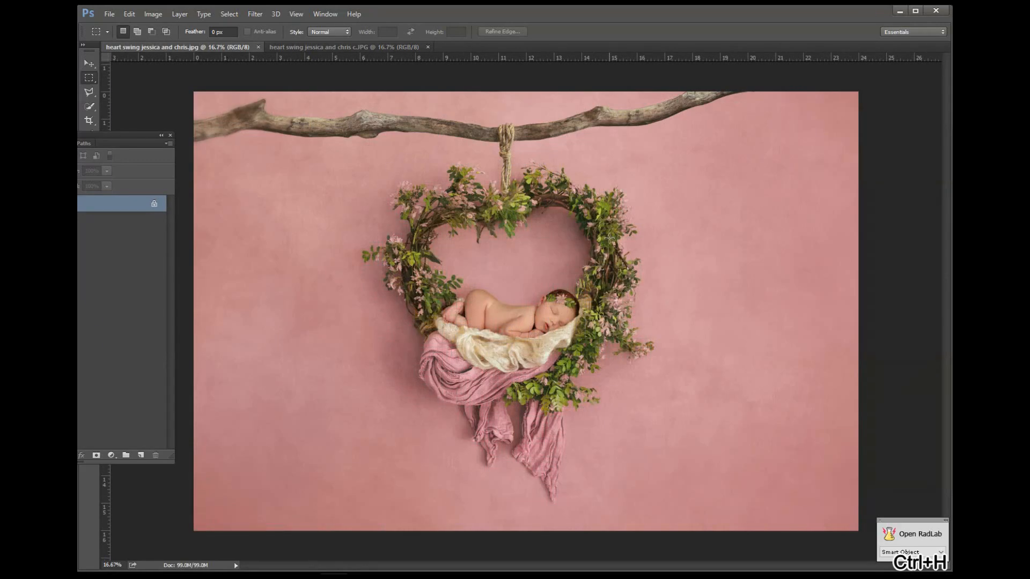
Examine the original sleeping-newborn photo up close and compare it with the heart swing composite
left_click(353, 47)
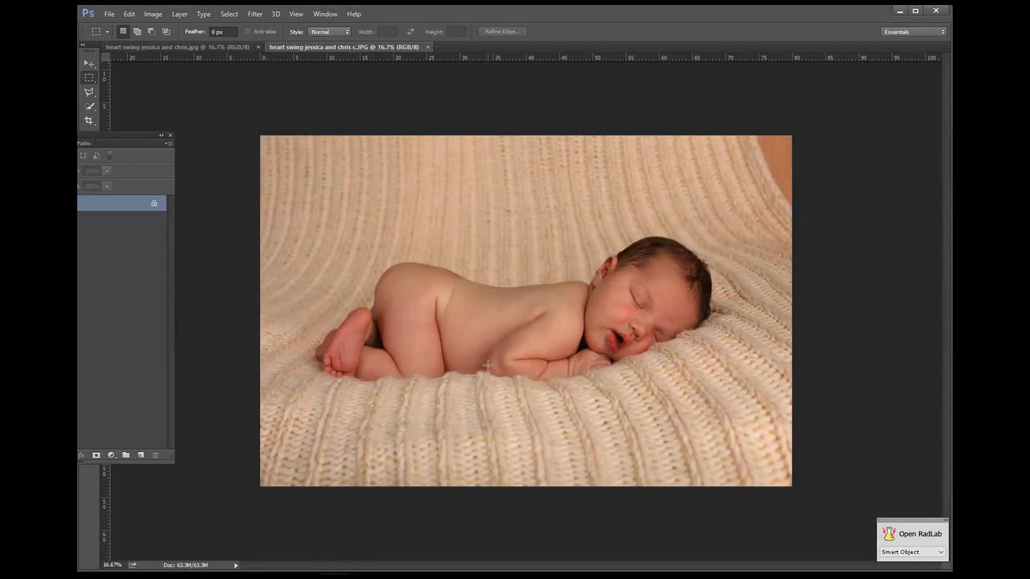
scroll(461, 370, "up", 2)
scroll(461, 367, "up", 3)
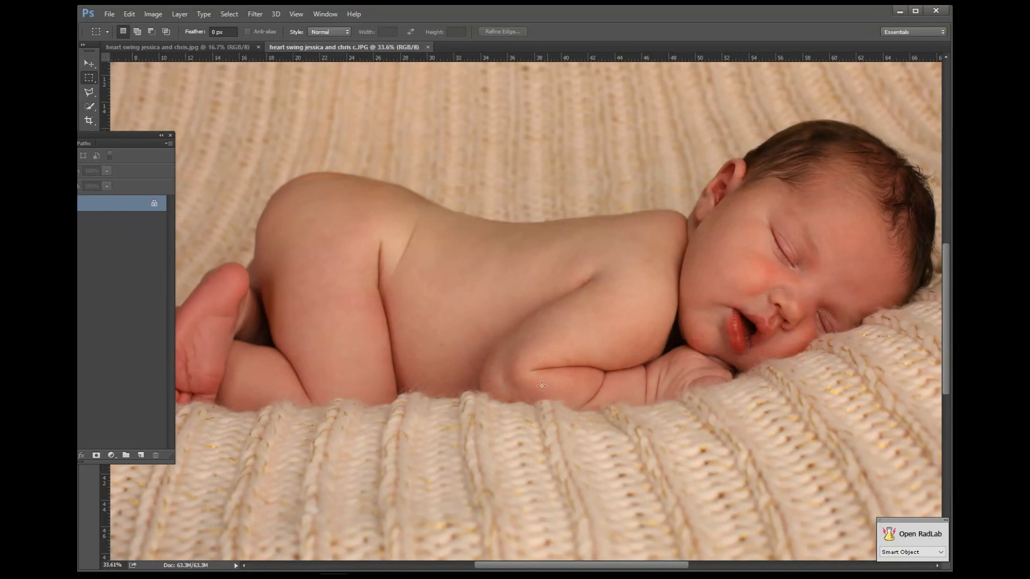
scroll(526, 132, "down", 4)
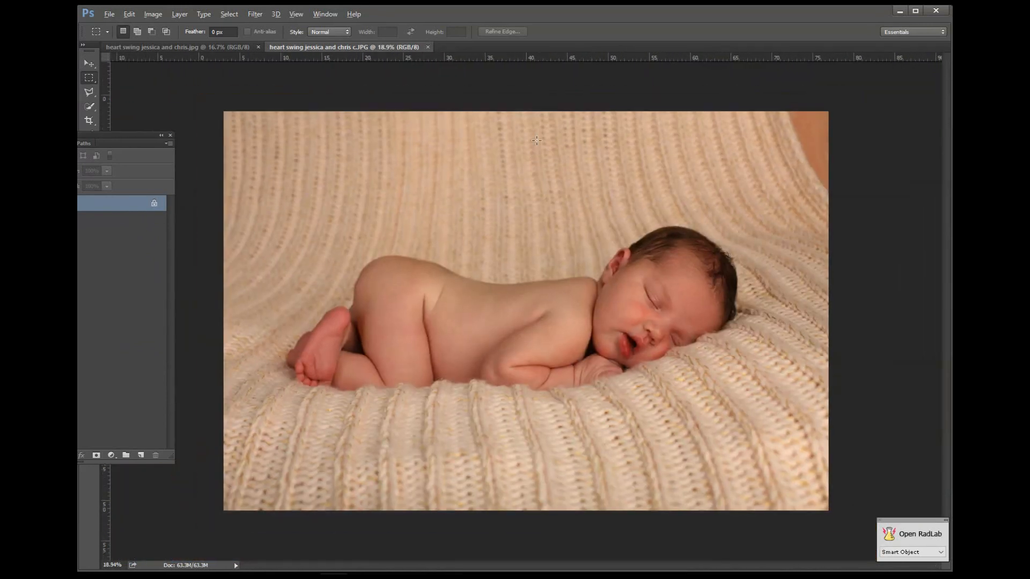
left_click(224, 50)
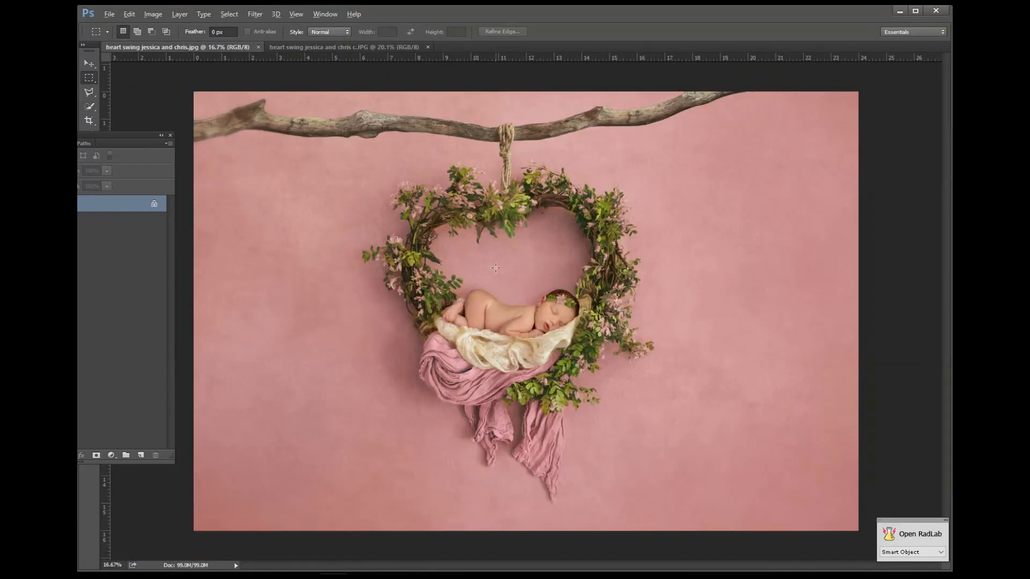
Compare the heart swing composite with its original sleeping-newborn photo once more, and close both images
scroll(496, 269, "up", 2)
key("alt")
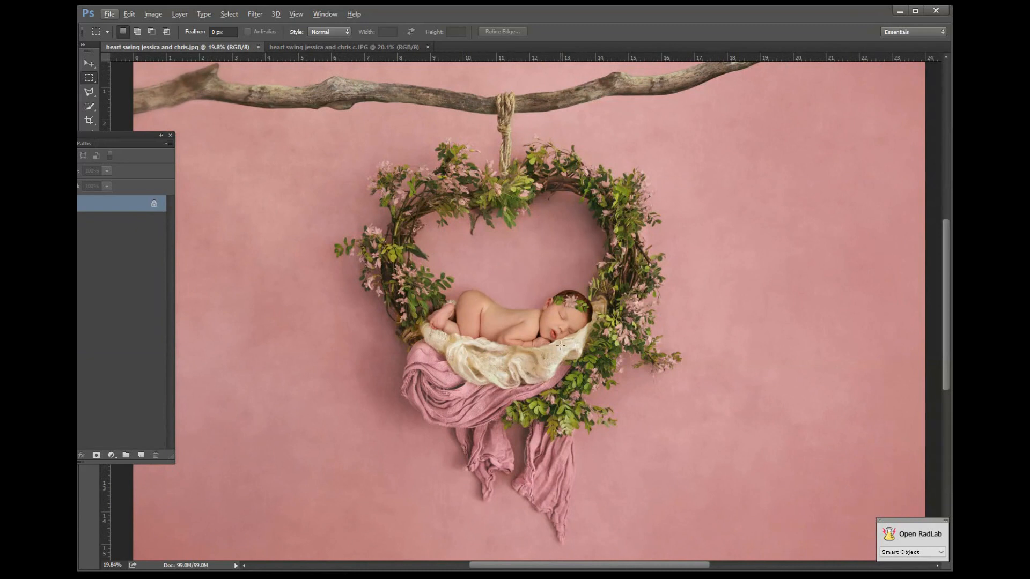
left_click(398, 46)
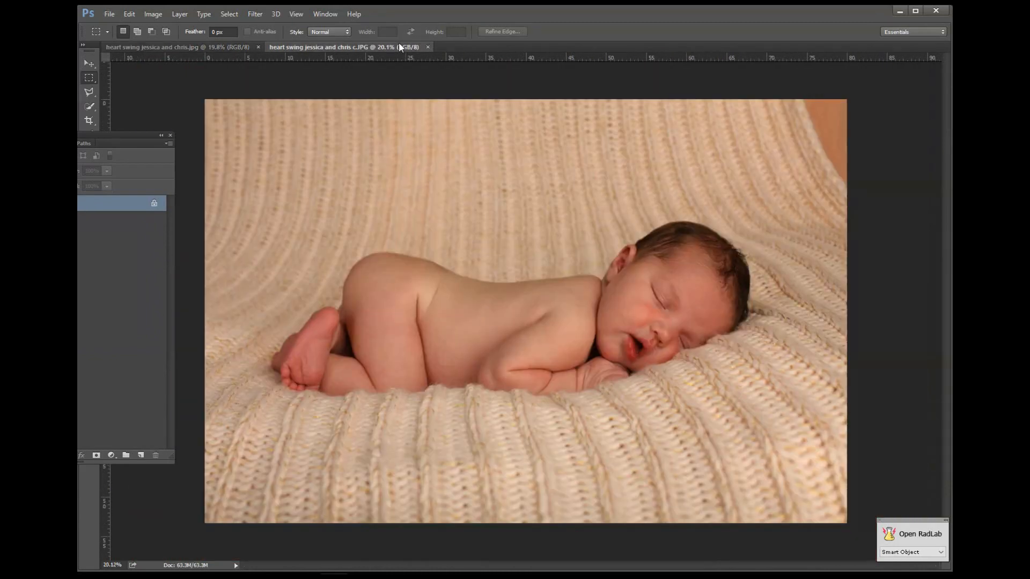
left_click(224, 47)
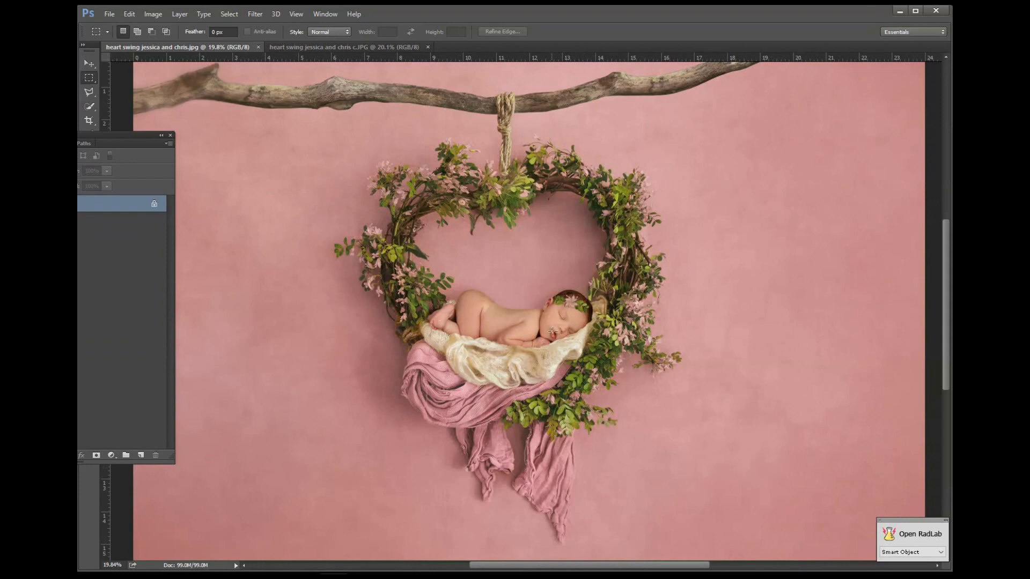
left_click(348, 47)
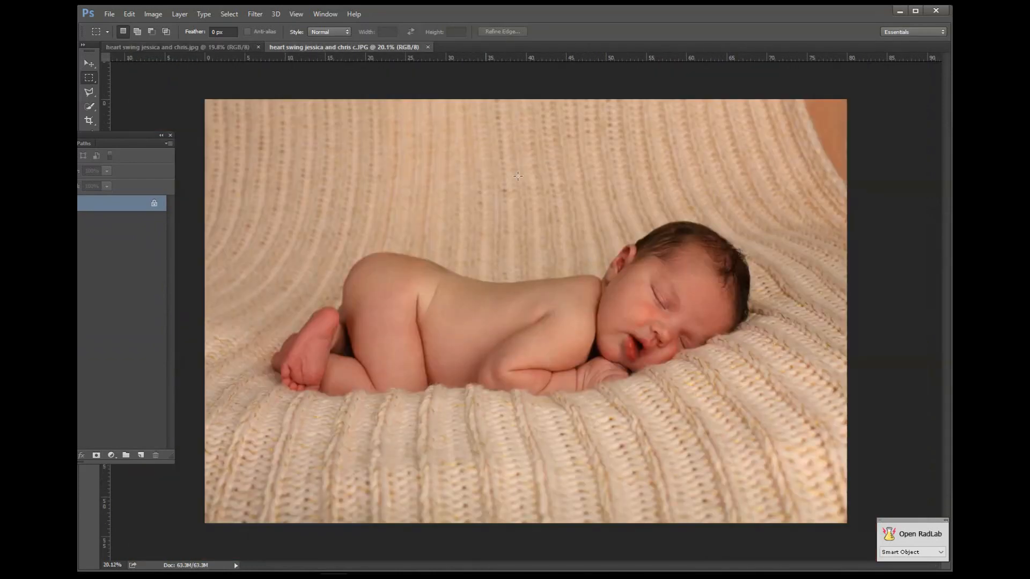
left_click(428, 46)
left_click(258, 47)
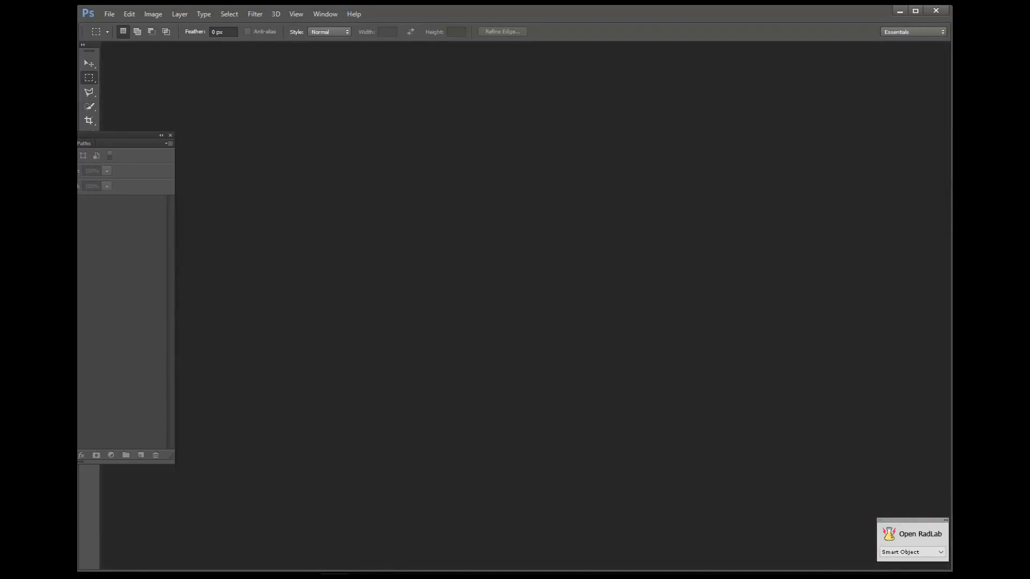
Open the pink wreath composite as JPG and PSD together with its original teddy-bear photo, and hide the grid
left_click(116, 577)
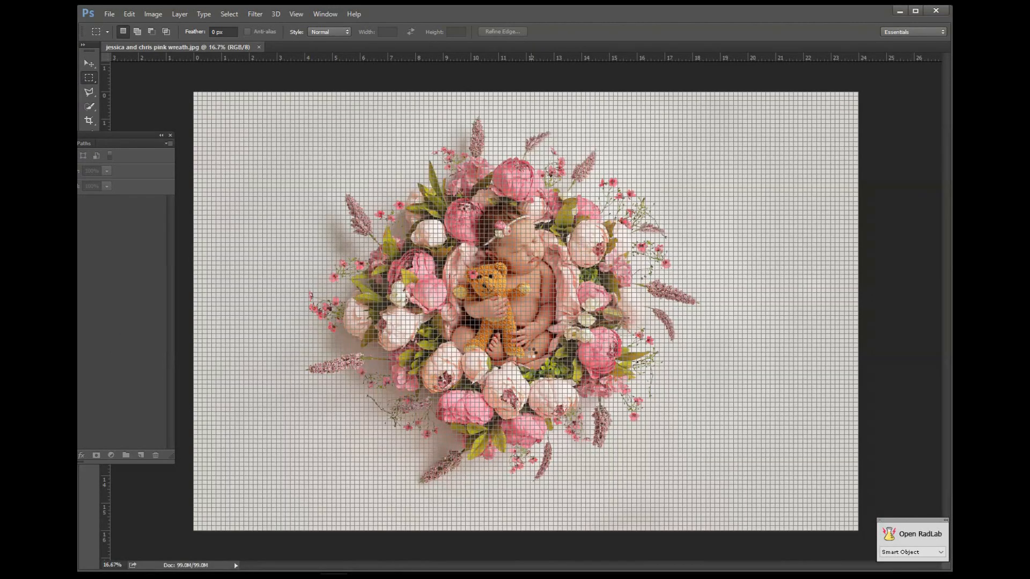
key("ctrl+h")
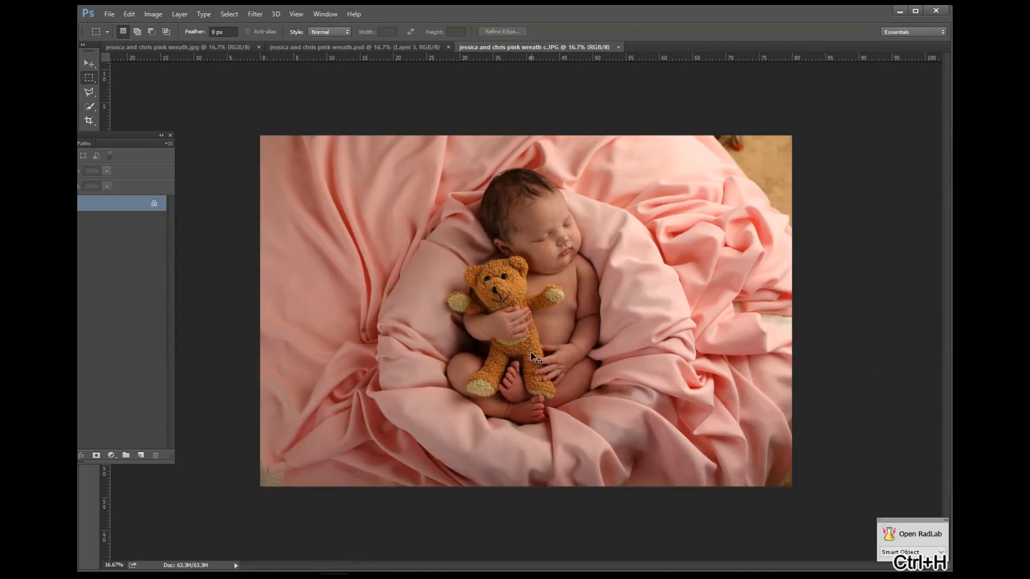
left_click(296, 48)
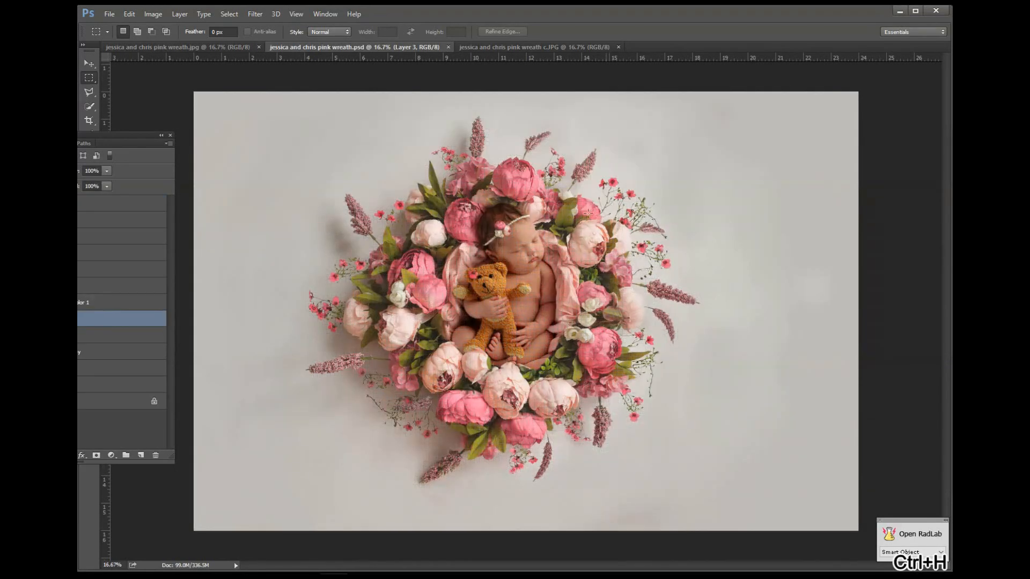
left_click(169, 47)
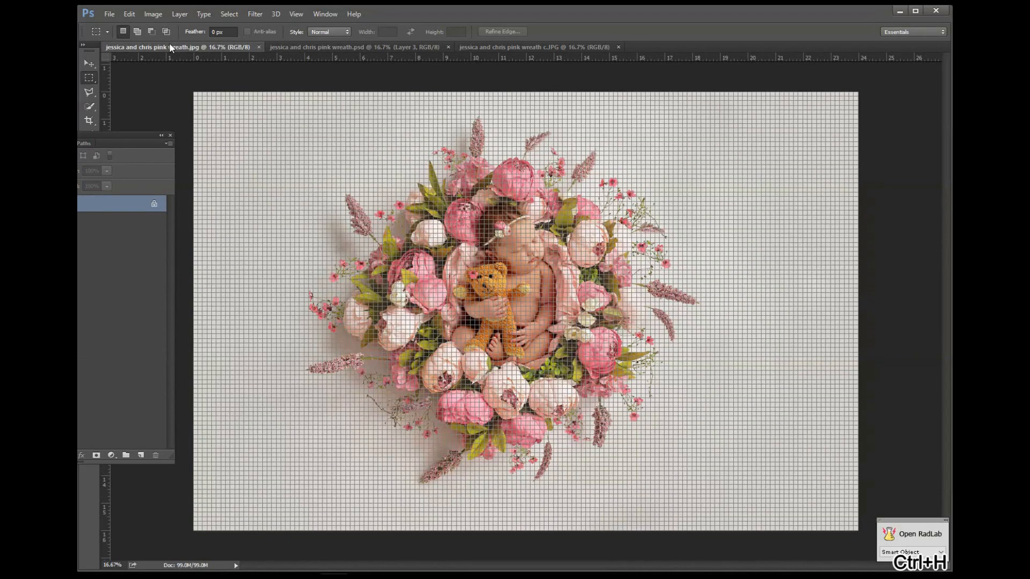
key("ctrl+h")
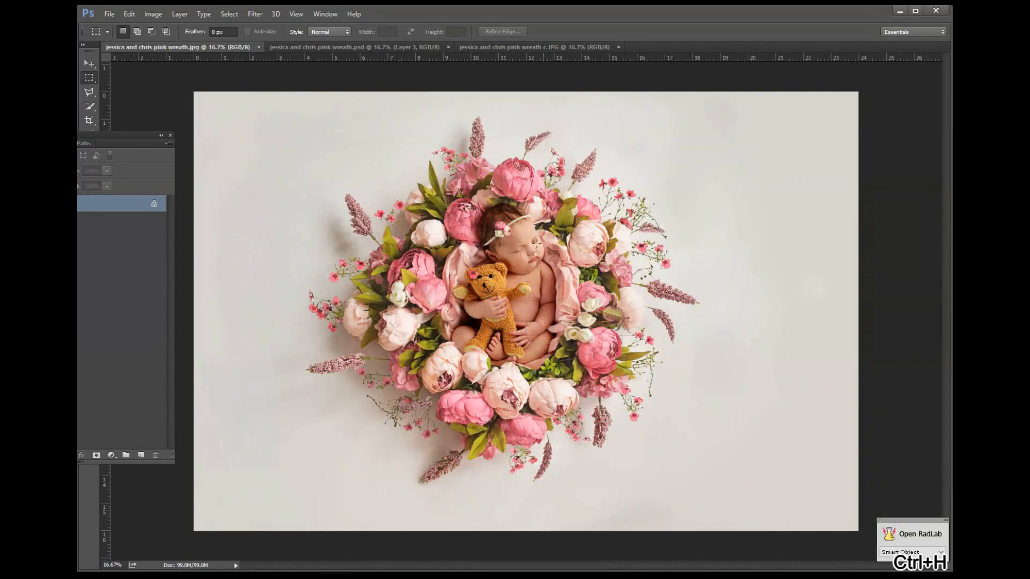
Compare the pink wreath PSD with the original teddy-bear photo and examine the baby and flowers up close
left_click(326, 47)
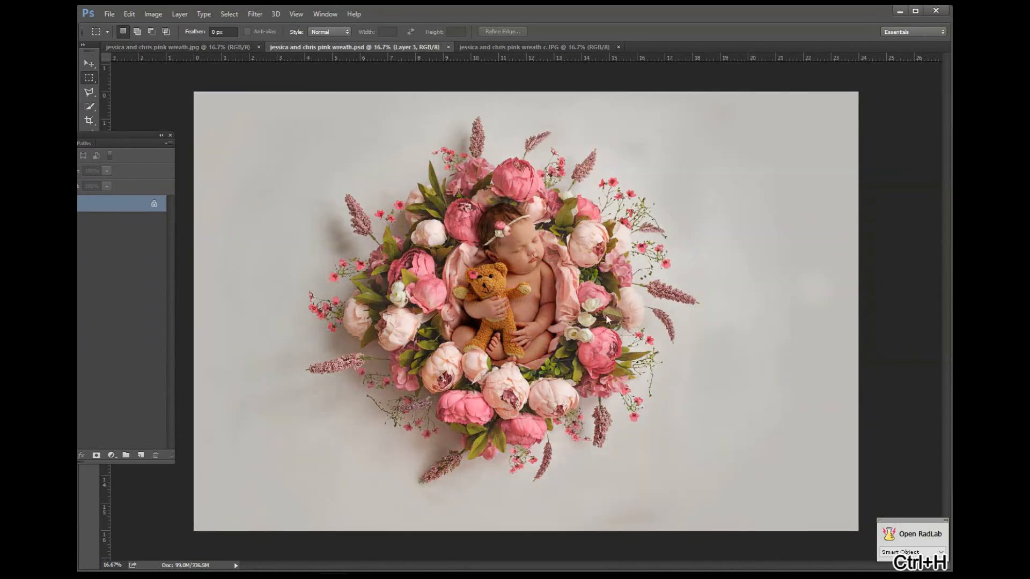
left_click(520, 46)
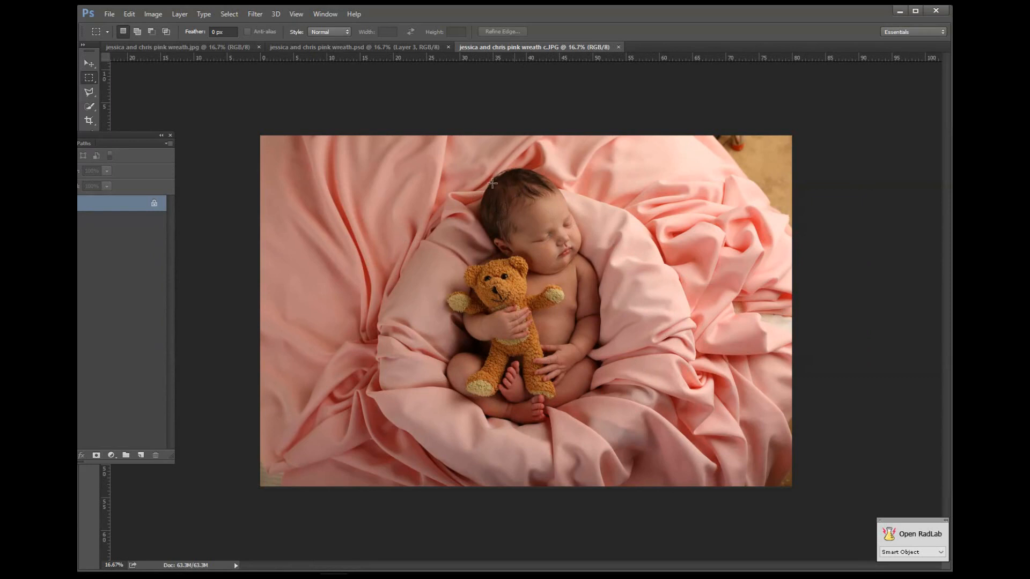
left_click(390, 48)
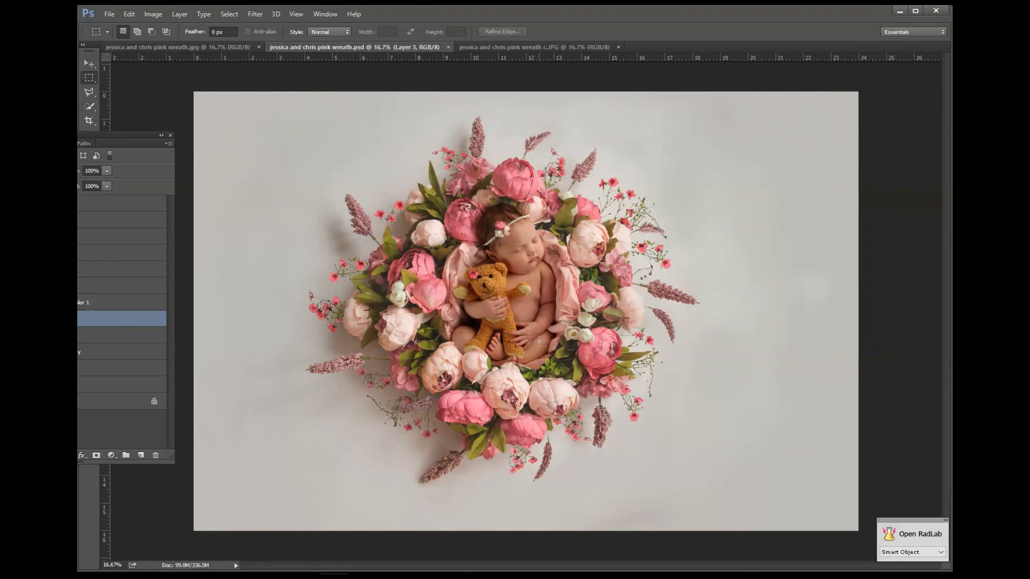
left_click(516, 50)
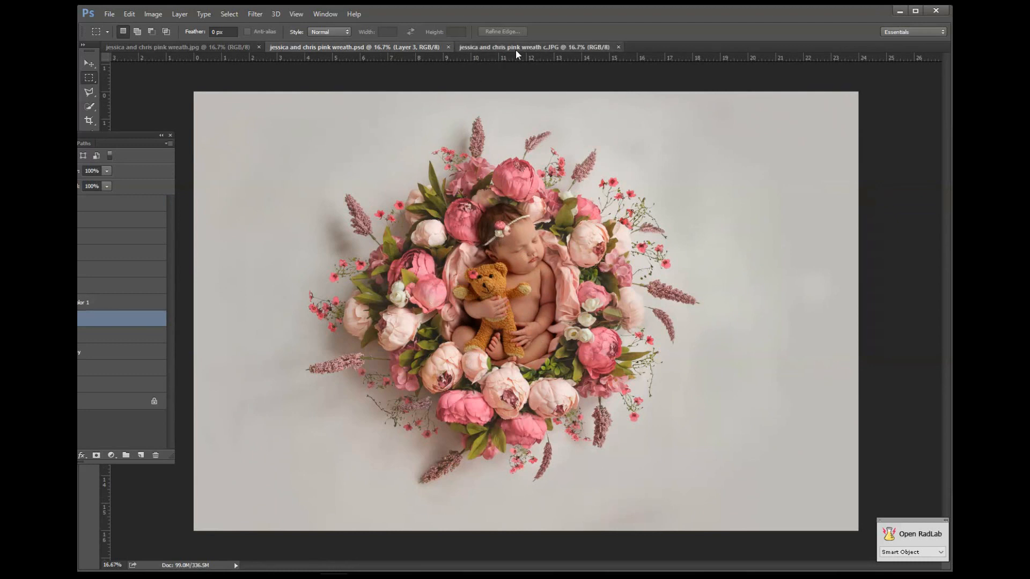
left_click(396, 46)
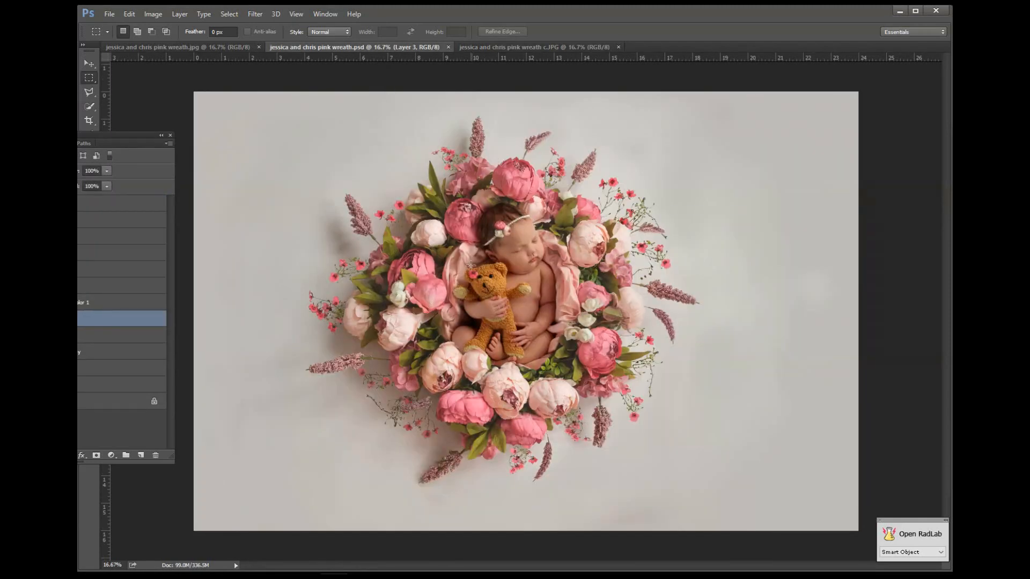
scroll(490, 292, "up", 5)
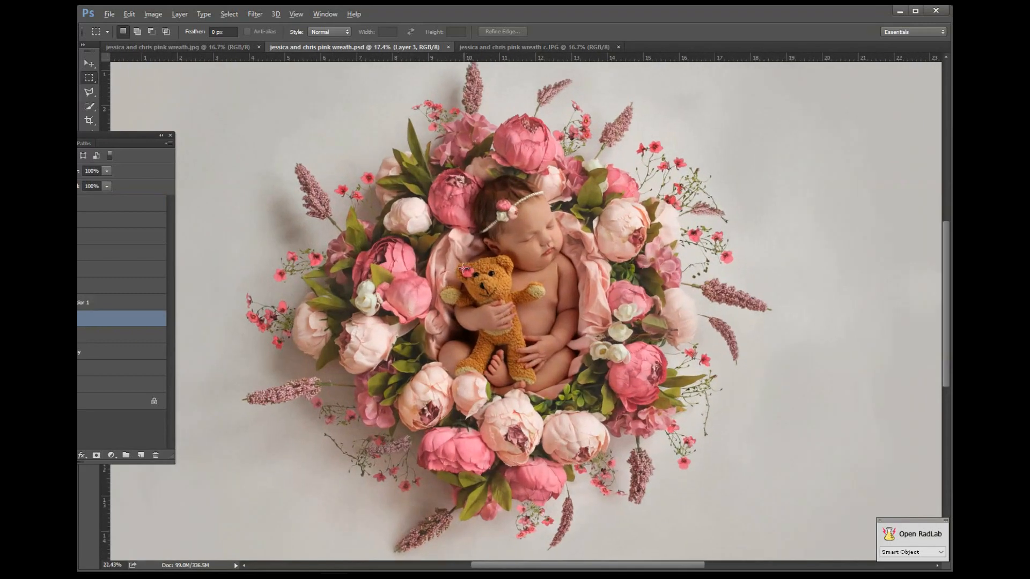
scroll(479, 274, "down", 5)
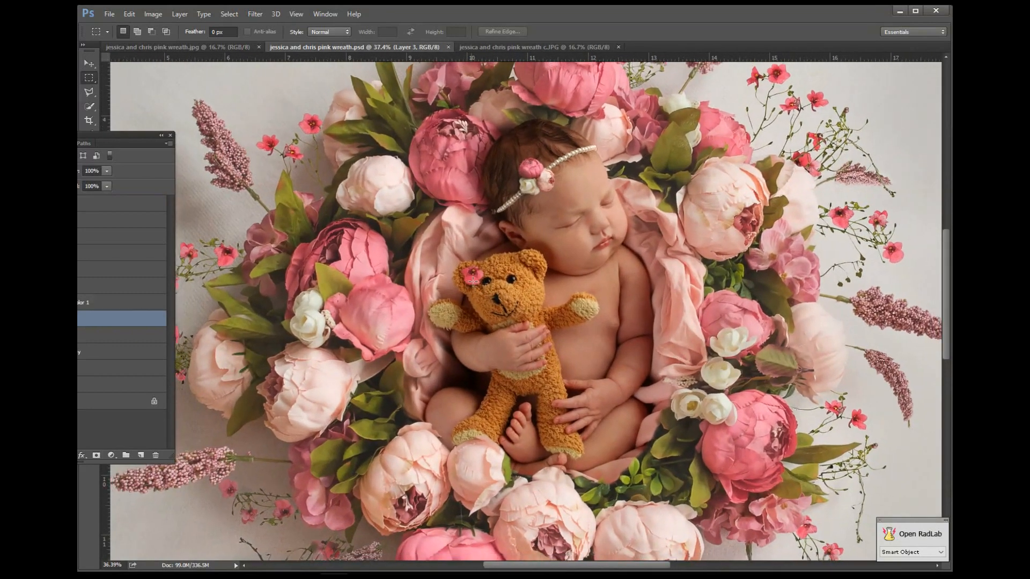
scroll(553, 221, "down", 1)
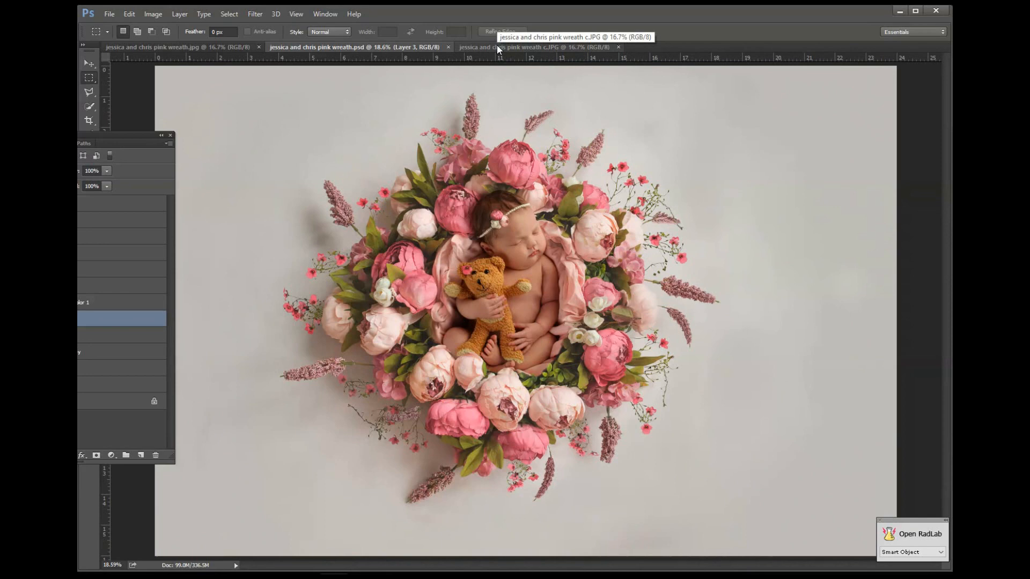
View the pink wreath JPG and the original photo again, and close all three pink wreath images
left_click(197, 46)
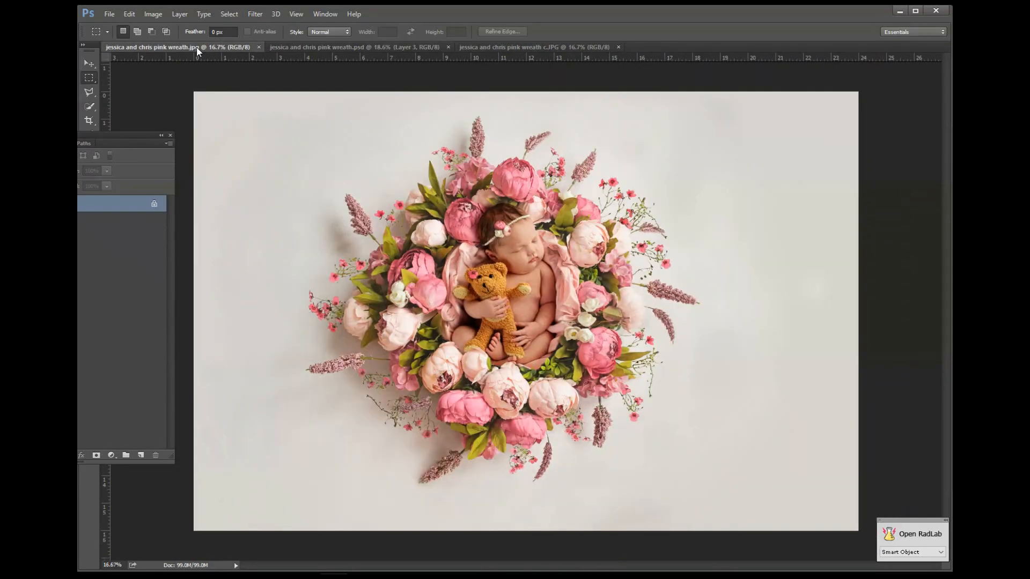
left_click(258, 47)
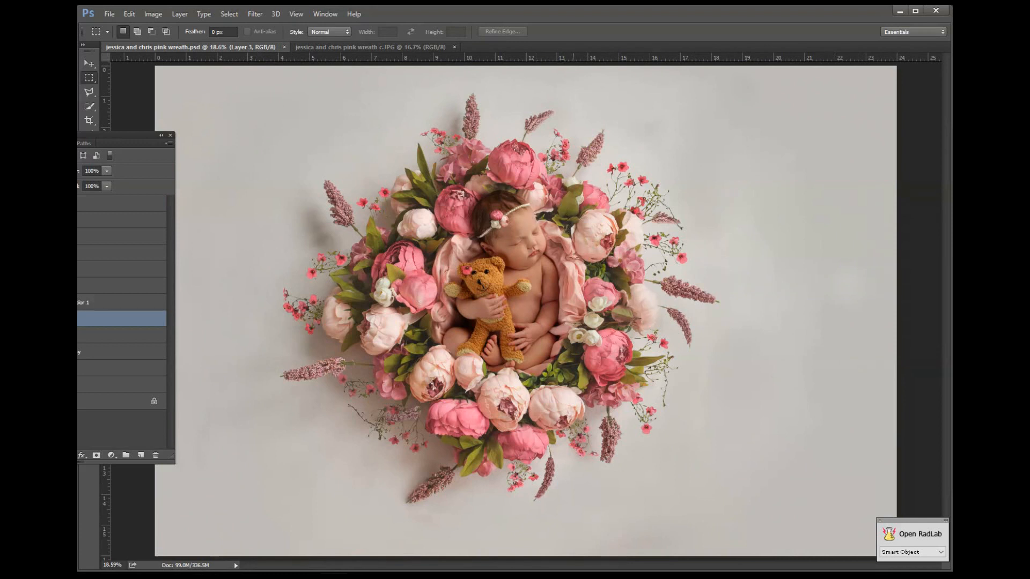
left_click(356, 47)
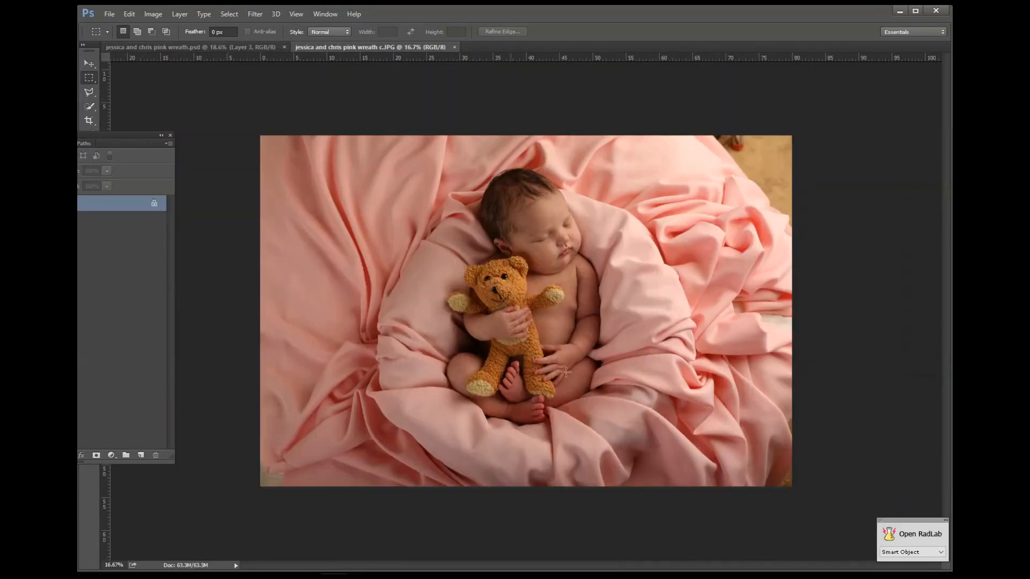
left_click(454, 47)
left_click(284, 47)
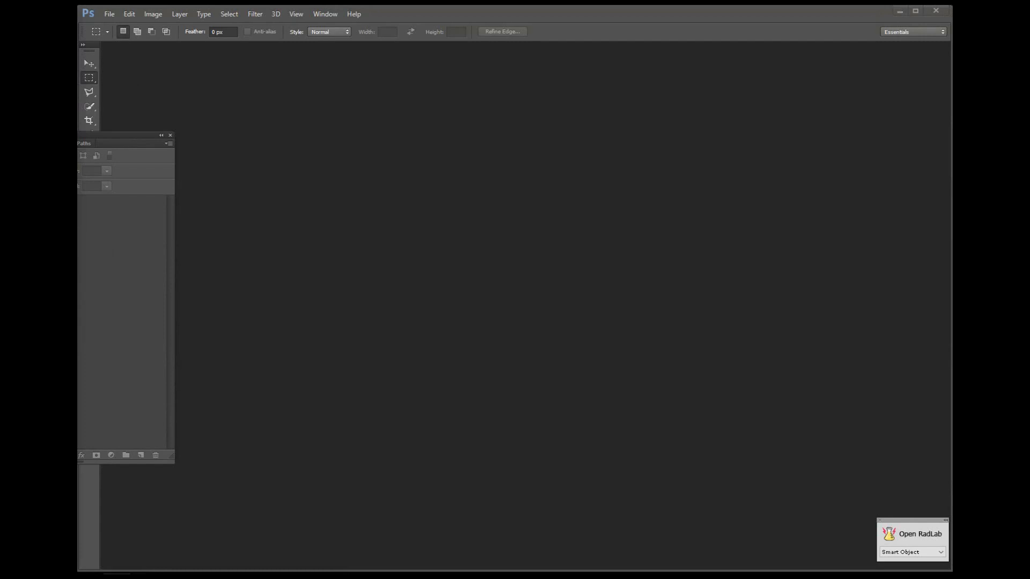
Open wood love c.jpg and its original photo wood love.JPG, hide the grid on both, and compare them
left_click_drag(504, 278, 570, 290)
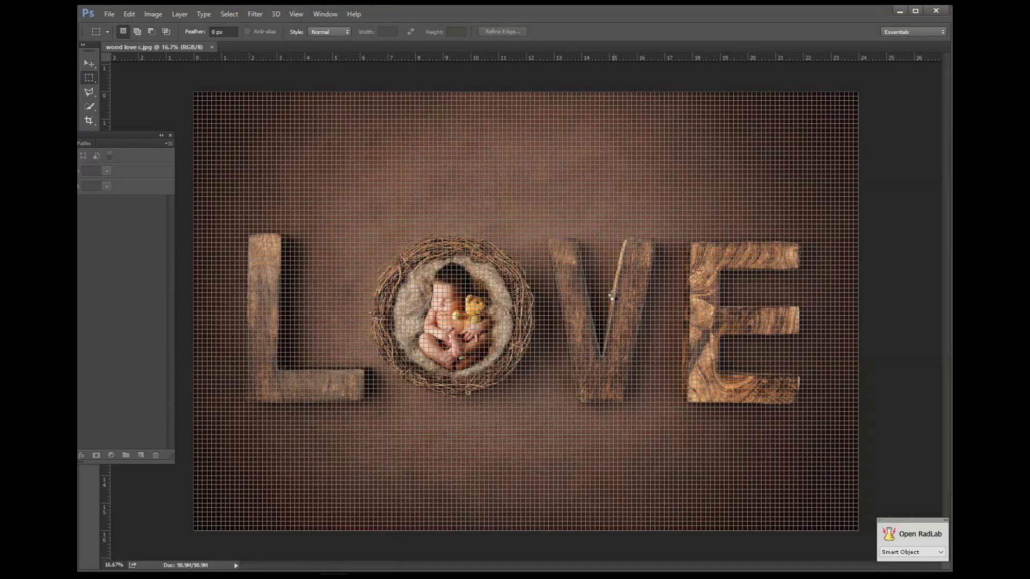
key("ctrl+h")
key("ctrl+h")
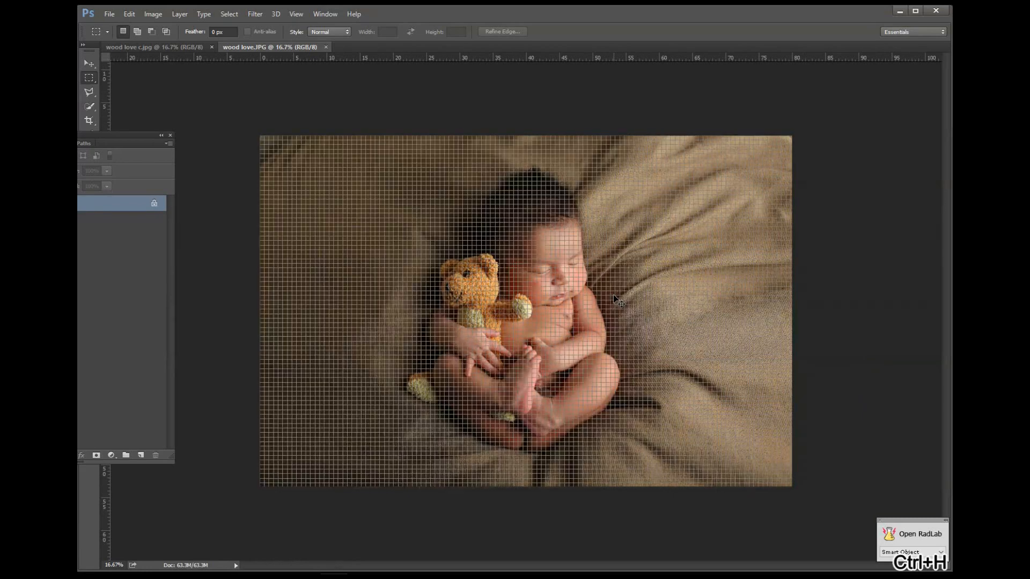
key("ctrl+h")
left_click(179, 47)
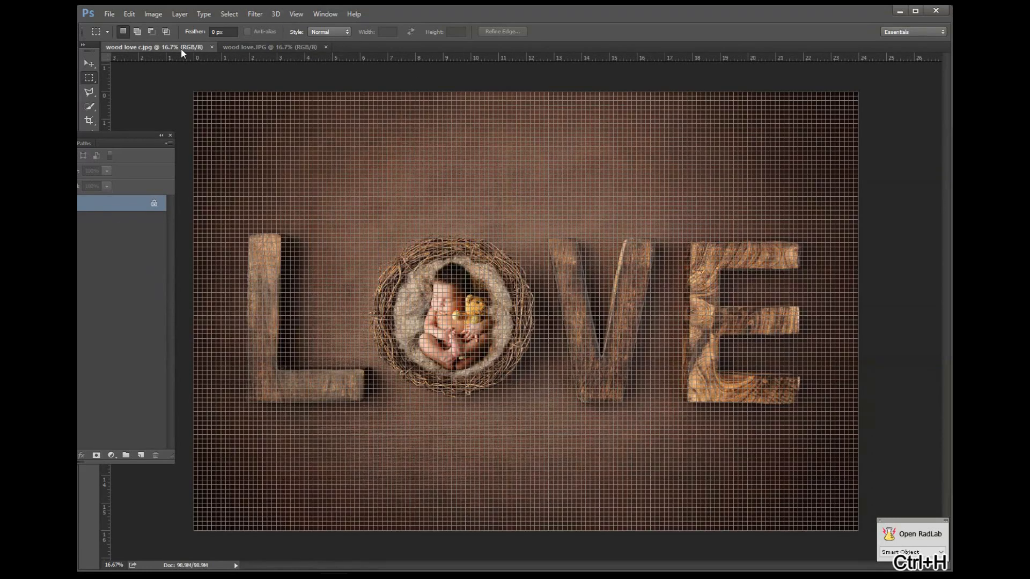
key("ctrl+h")
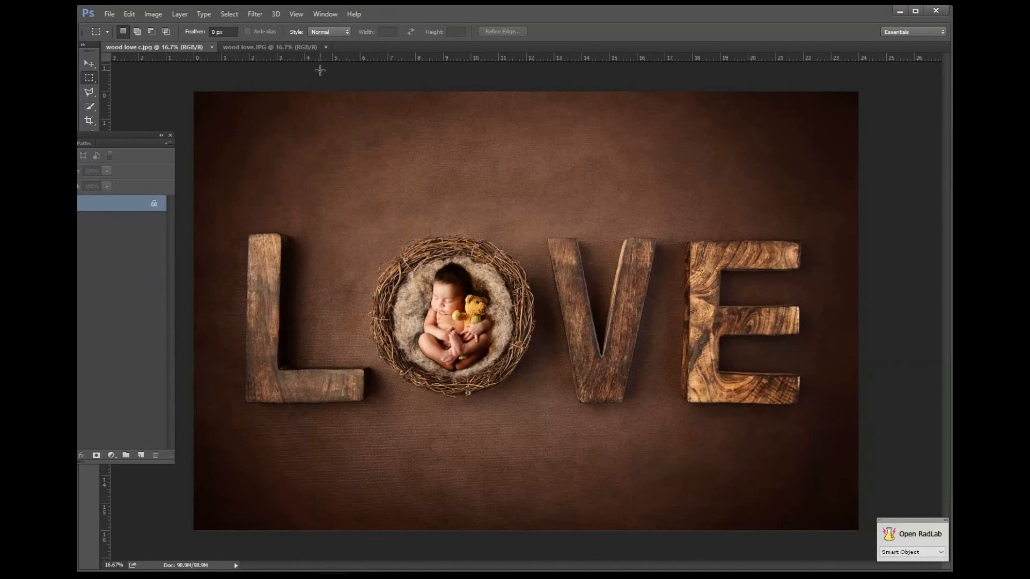
left_click(284, 50)
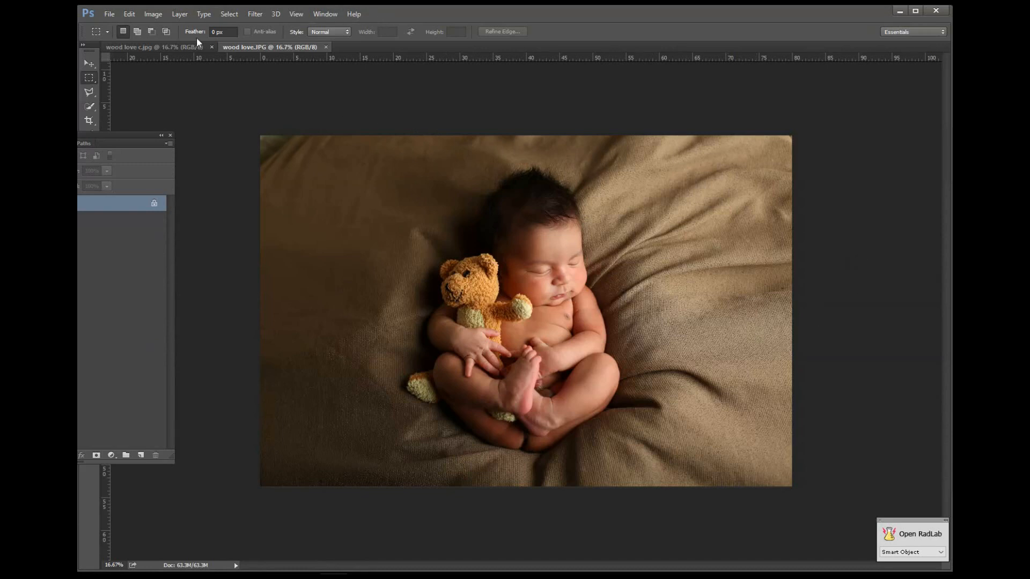
left_click(167, 47)
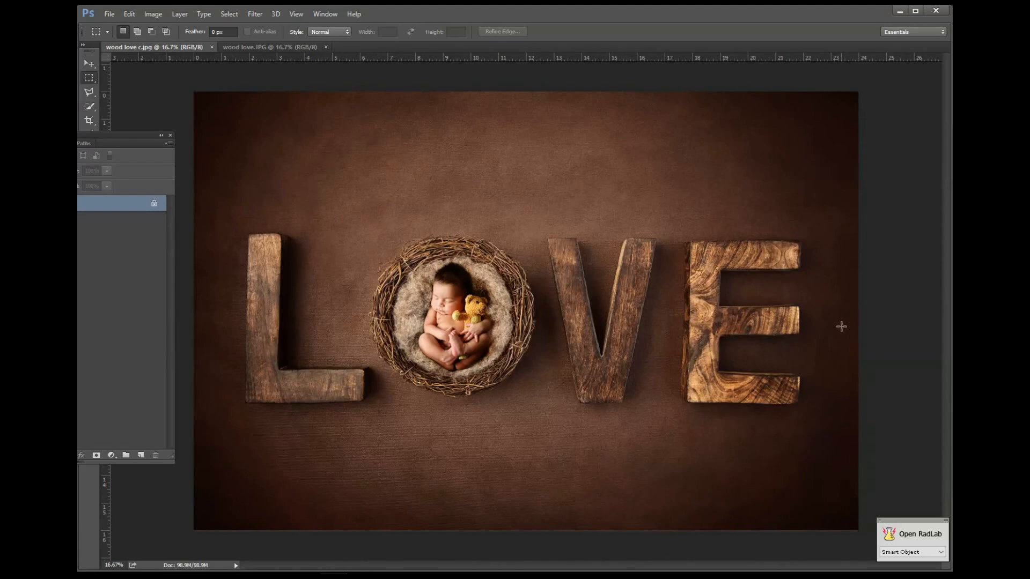
Duplicate the Background layer of the wooden LOVE composite
left_click(130, 14)
mouse_move(153, 14)
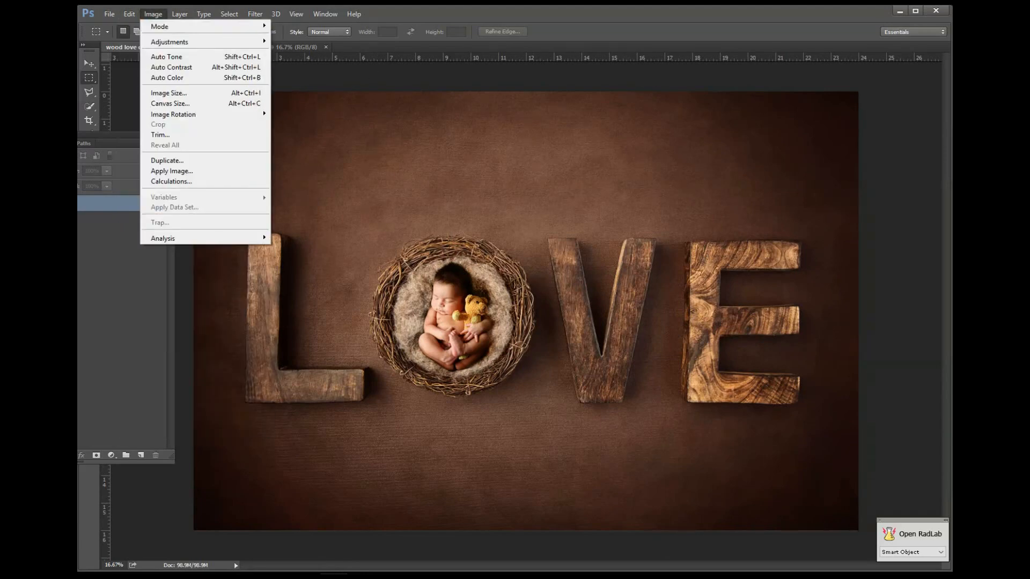
left_click_drag(137, 135, 315, 107)
left_click_drag(286, 181, 315, 430)
Flip the duplicated LOVE layer horizontally, and undo the flip
left_click(129, 14)
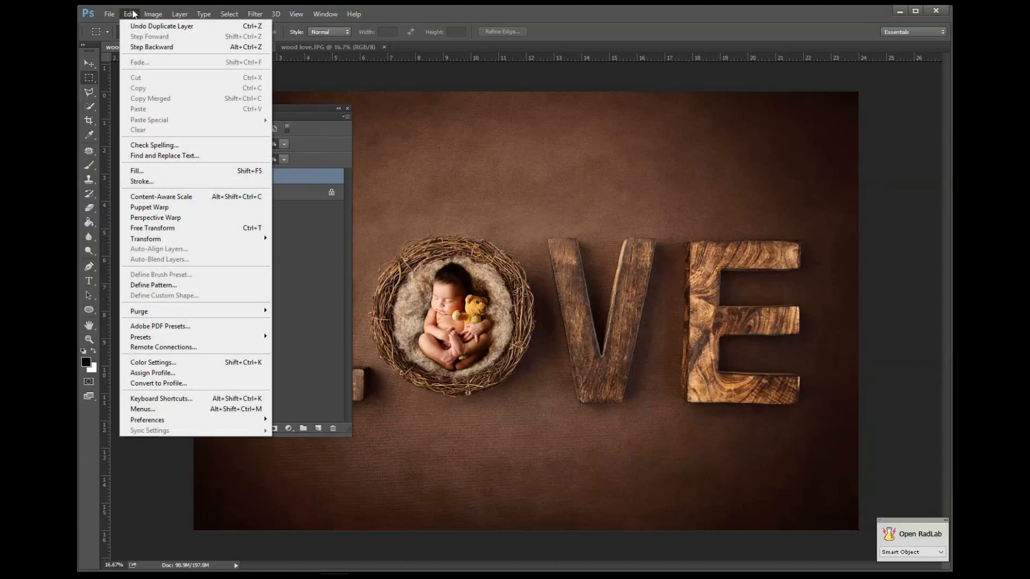
mouse_move(187, 238)
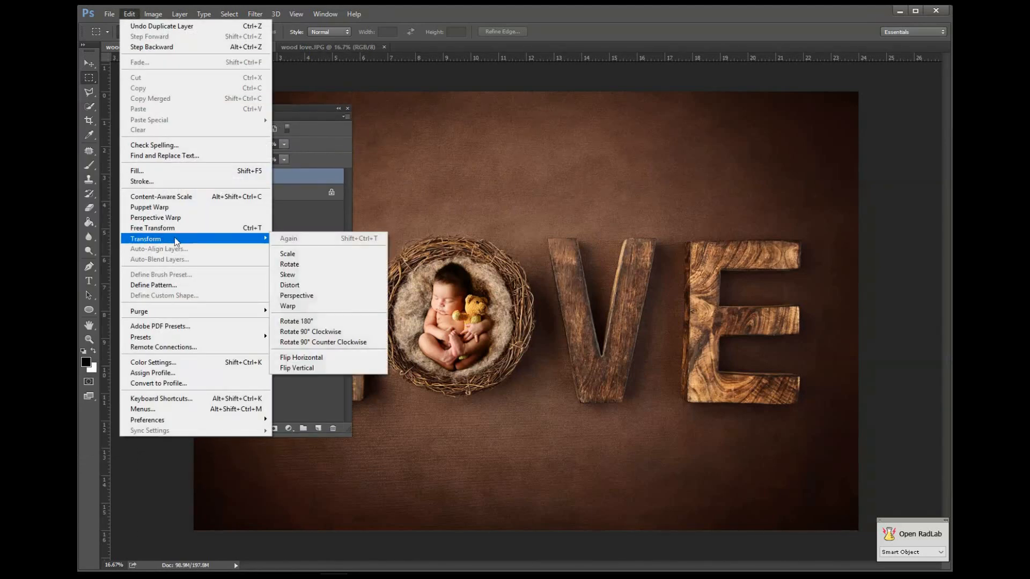
left_click(323, 359)
left_click_drag(349, 108, 250, 122)
key("ctrl+z")
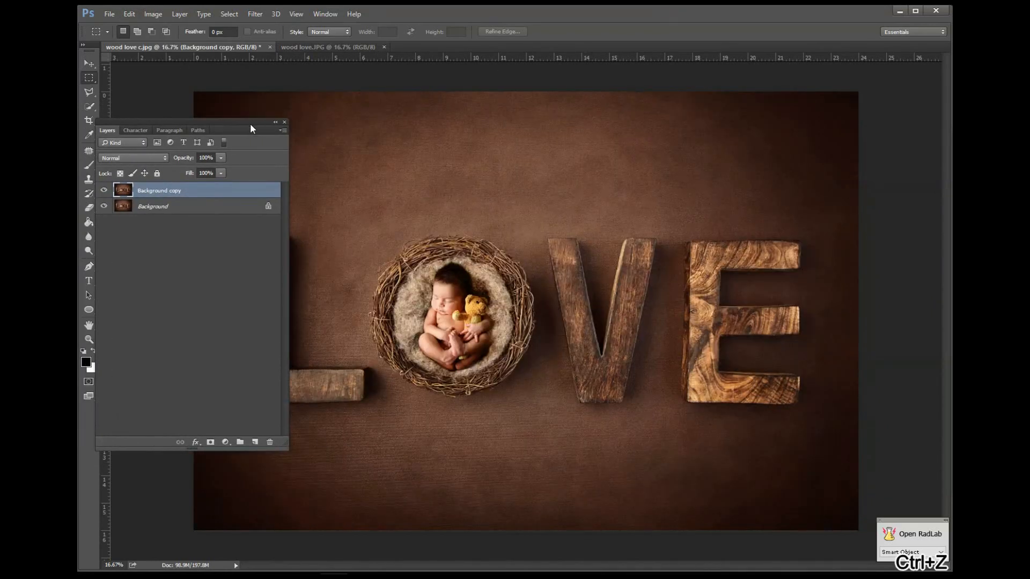
Clear the view of the LOVE composite and compare it with the original photo wood love.JPG again
left_click_drag(233, 123, 132, 130)
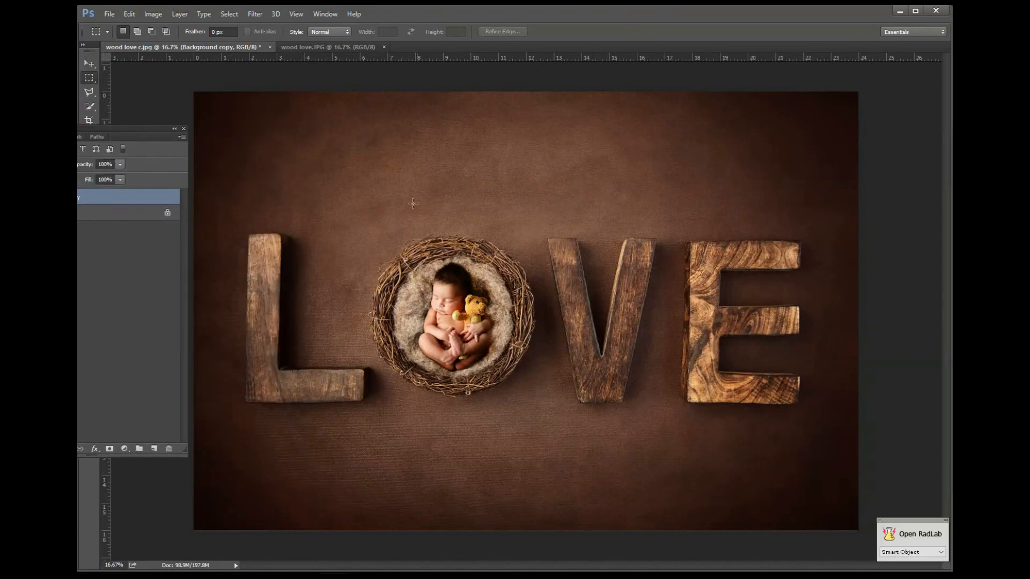
left_click(315, 47)
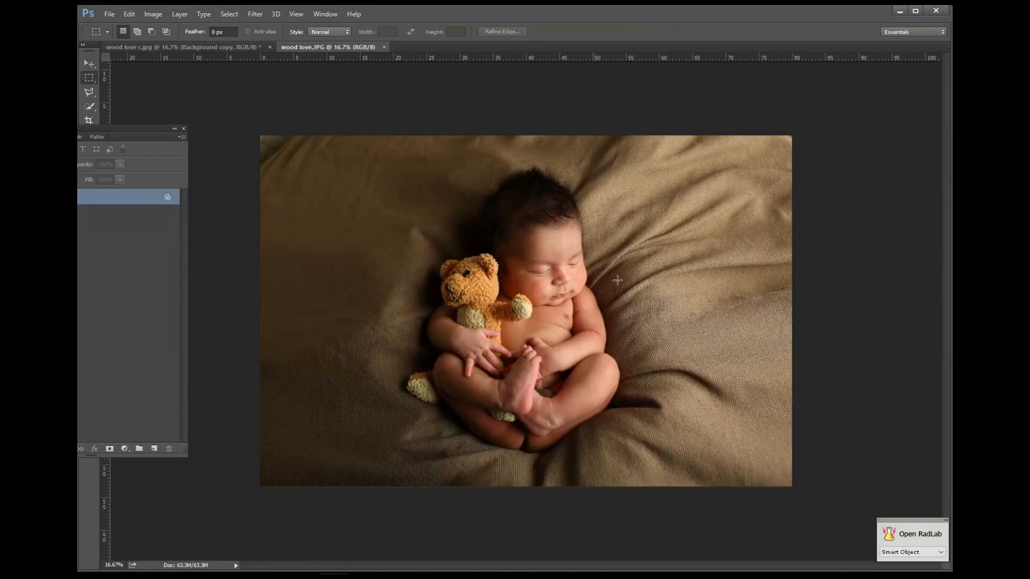
left_click(227, 49)
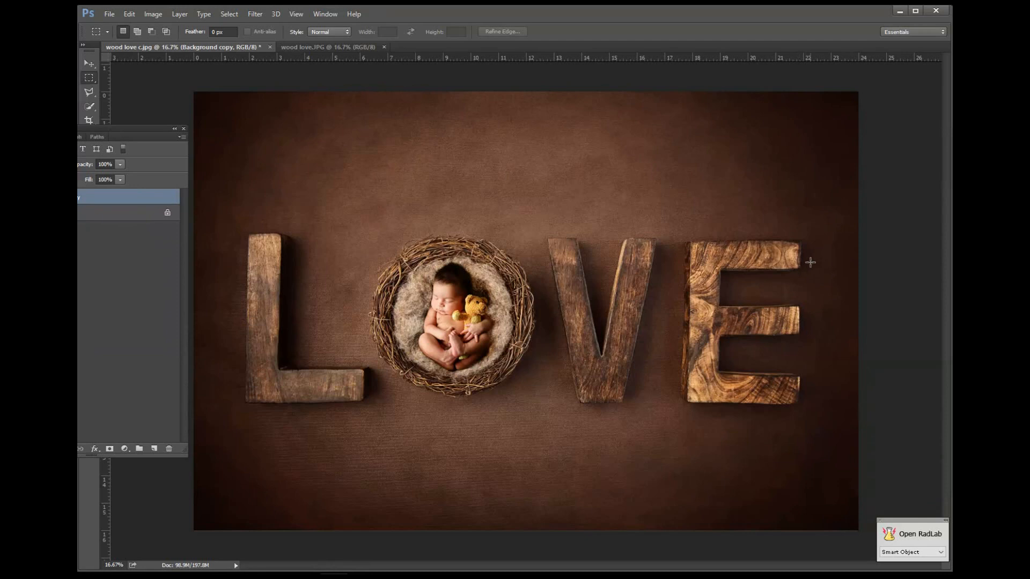
Compare the baby and teddy bear in the nest of wood love c.jpg with the original photo wood love.JPG up close
left_click(331, 47)
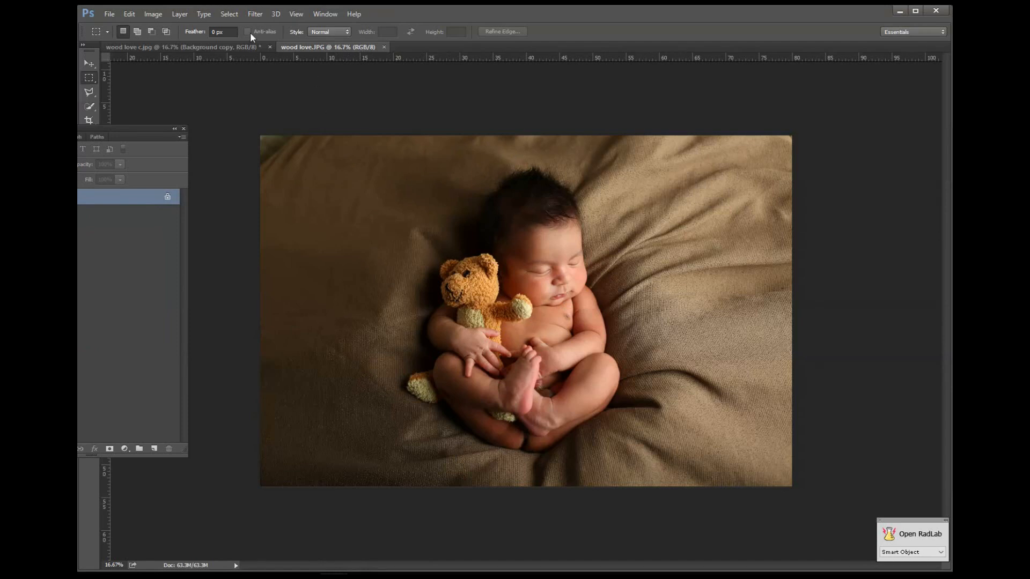
left_click(239, 49)
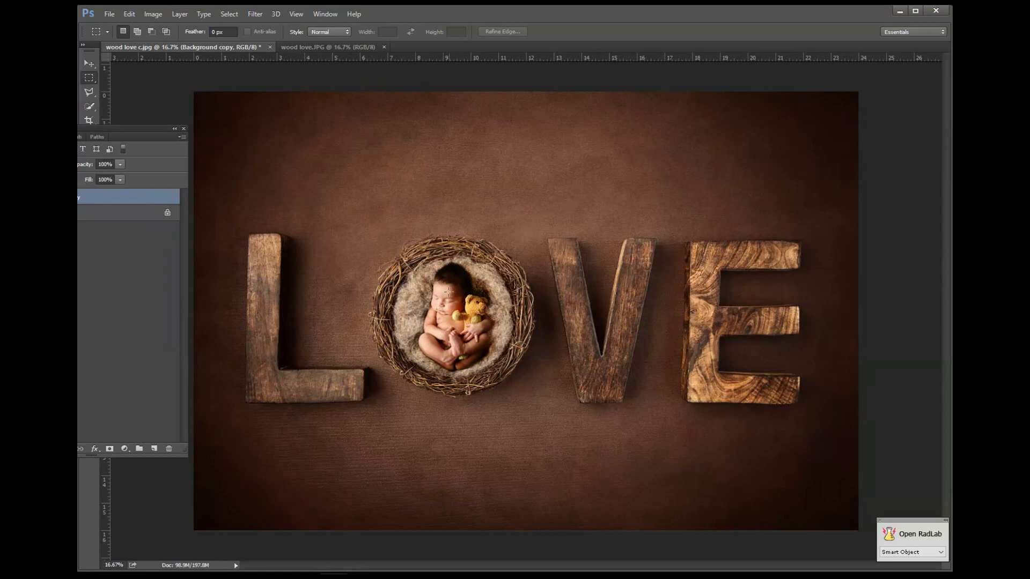
scroll(448, 292, "up", 3)
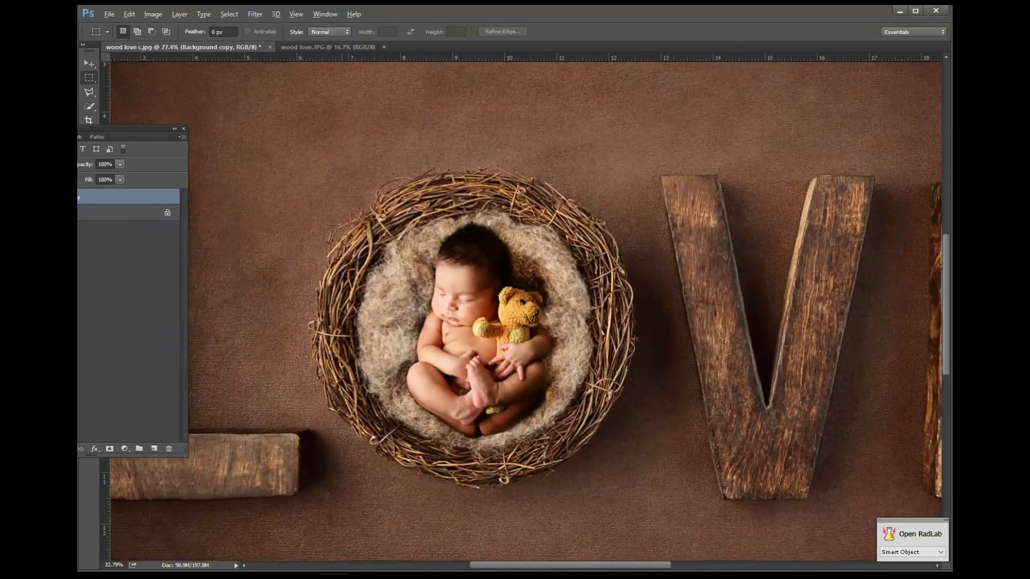
scroll(413, 310, "up", 2)
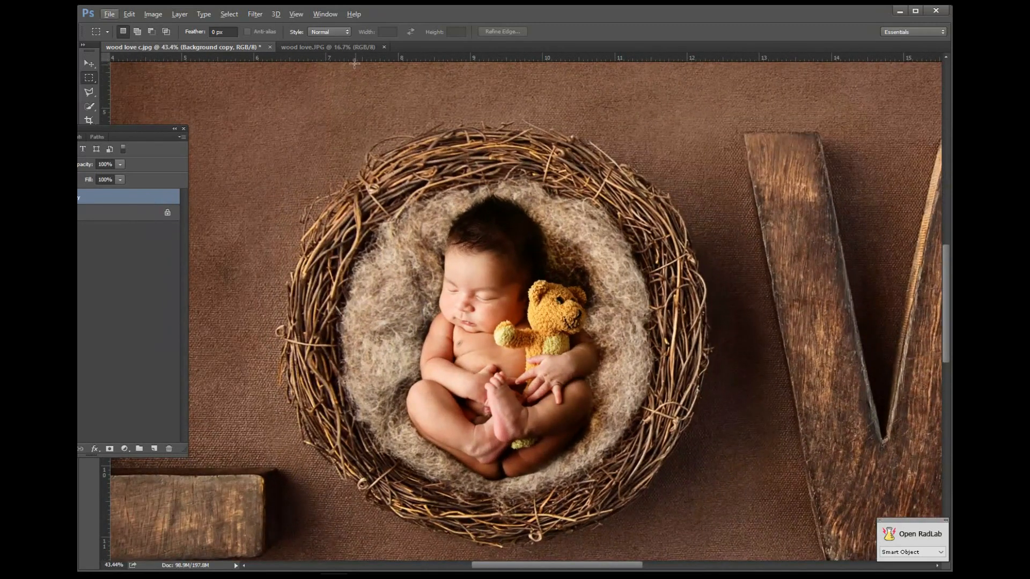
left_click(331, 46)
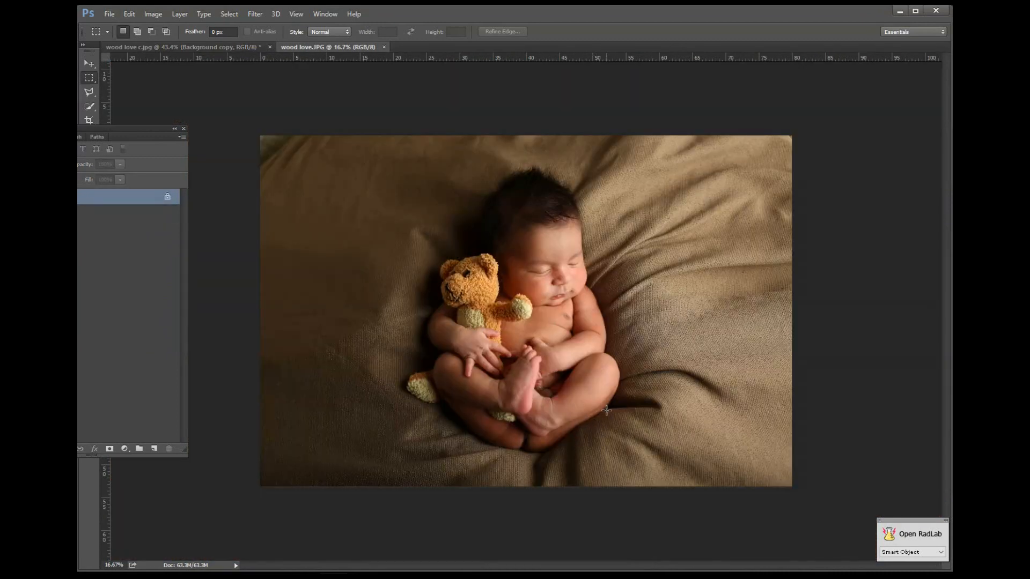
scroll(601, 407, "up", 3)
scroll(471, 143, "up", 2)
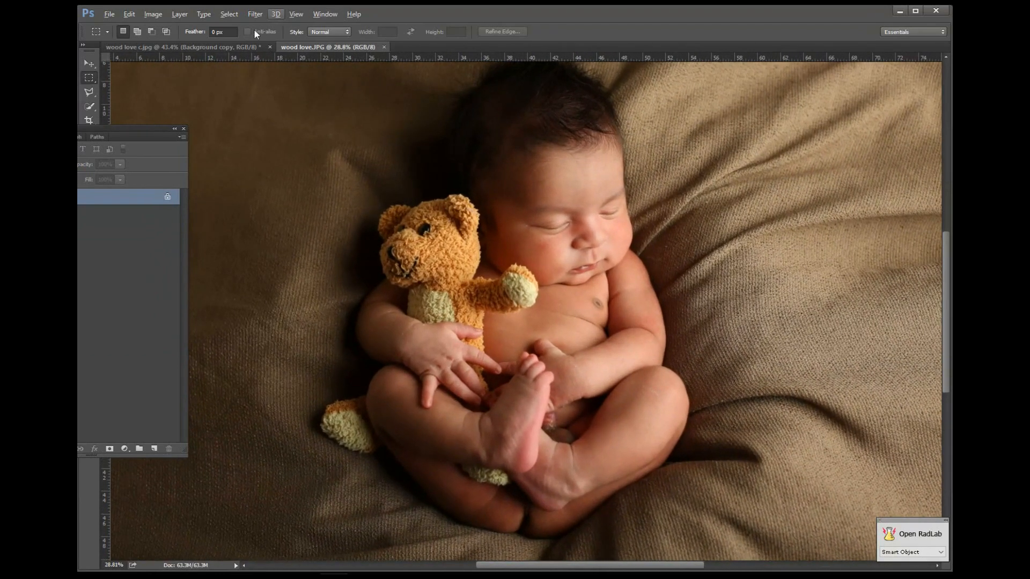
left_click(242, 45)
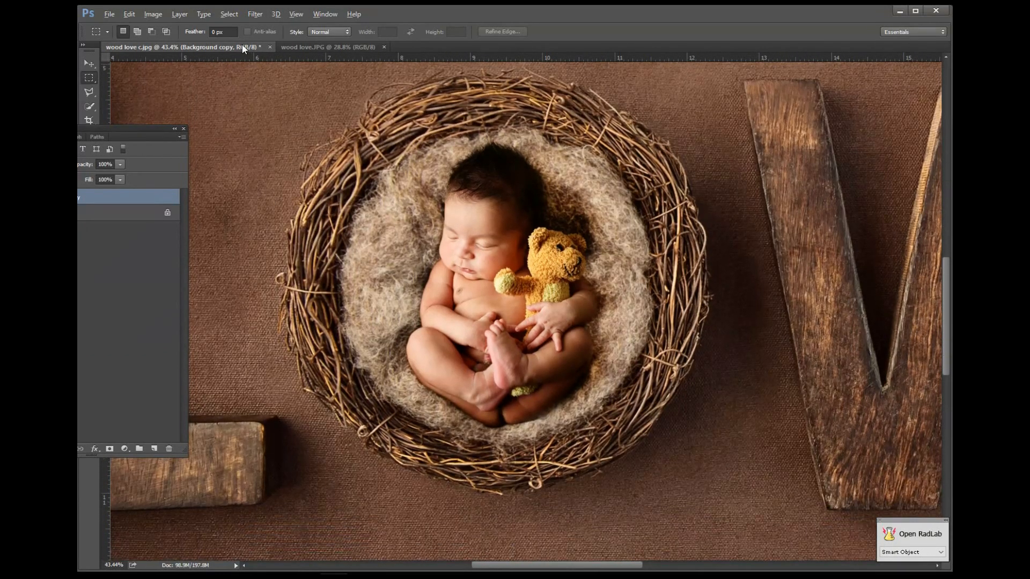
Close wood love c.jpg without saving its changes, and close the original photo wood love.JPG
left_click(270, 46)
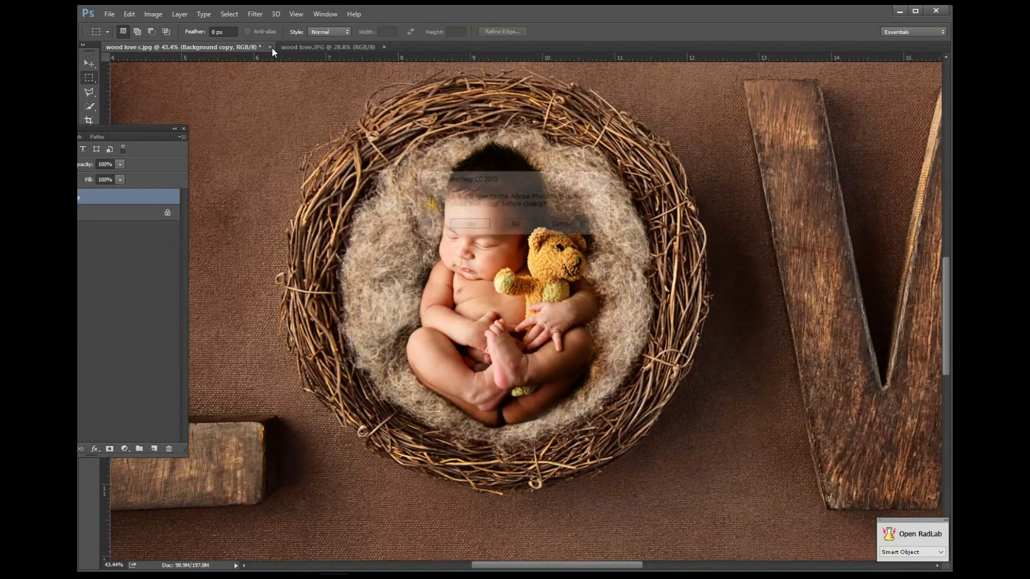
left_click(523, 225)
left_click(209, 47)
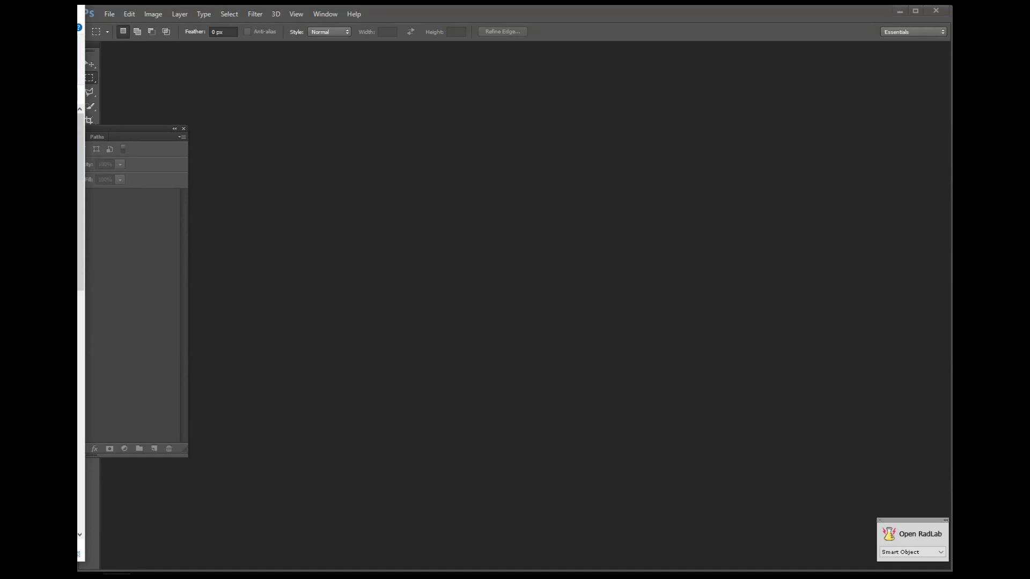
Open the 172HR LOVE composite and its original photo on the blue backdrop, and hide the grid
left_click_drag(125, 244, 527, 269)
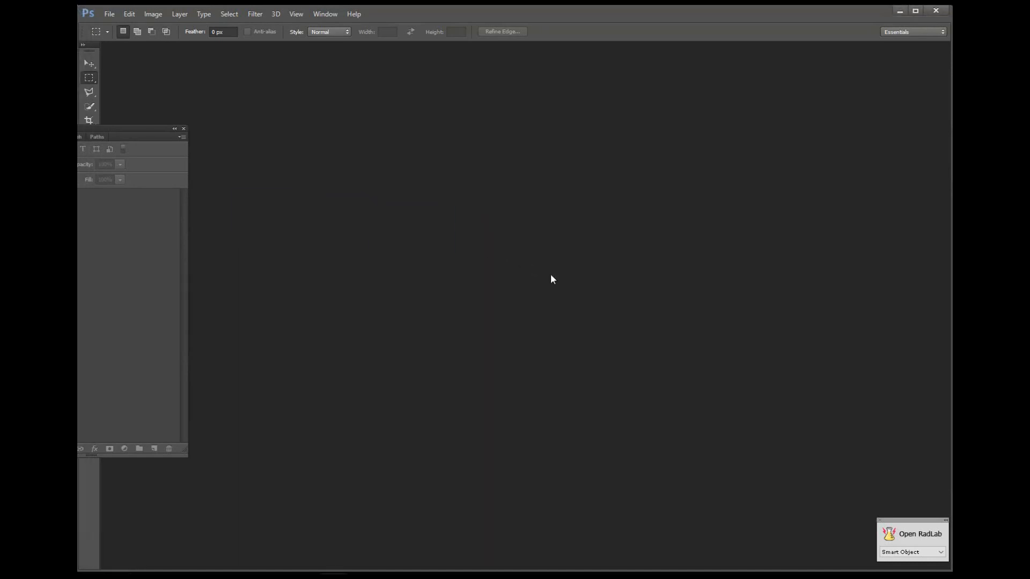
key("ctrl+h")
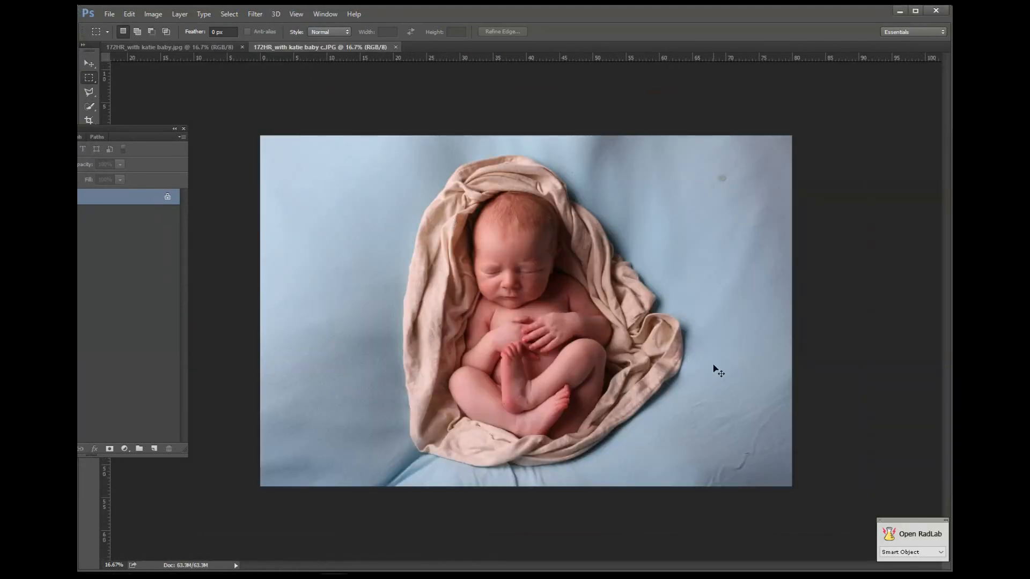
key("ctrl+h")
key("ctrl+h")
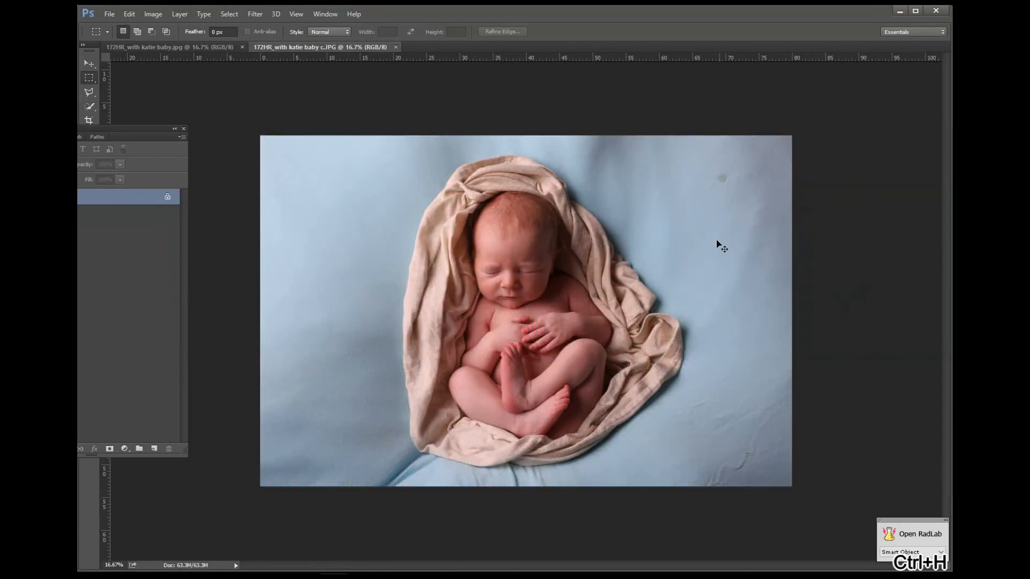
Open wood love c.jpg as another separate document from the folder whose name starts with "01 shoot for"
key("alt+Tab")
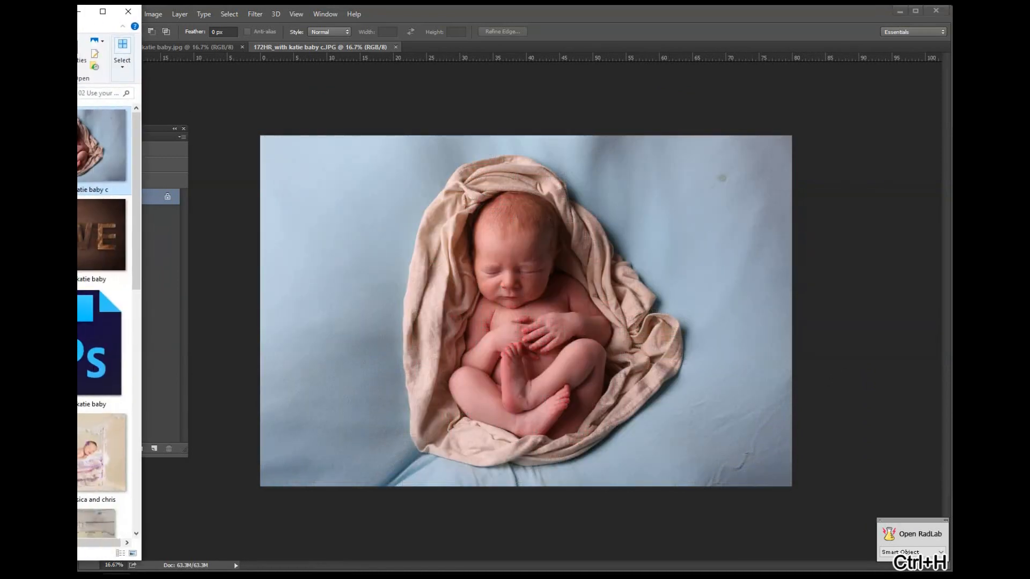
key("BackSpace")
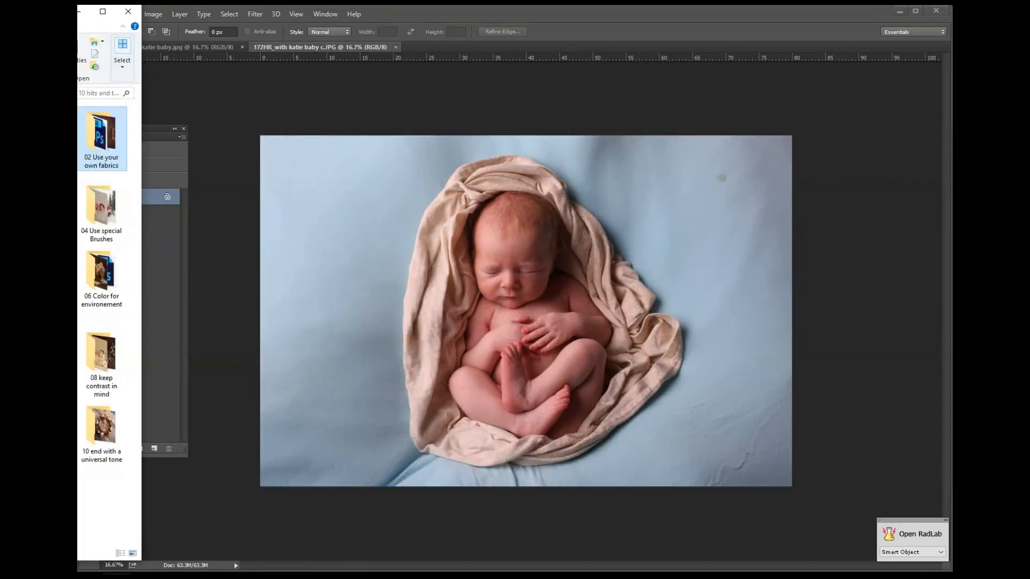
double_click(48, 139)
scroll(61, 413, "down", 5)
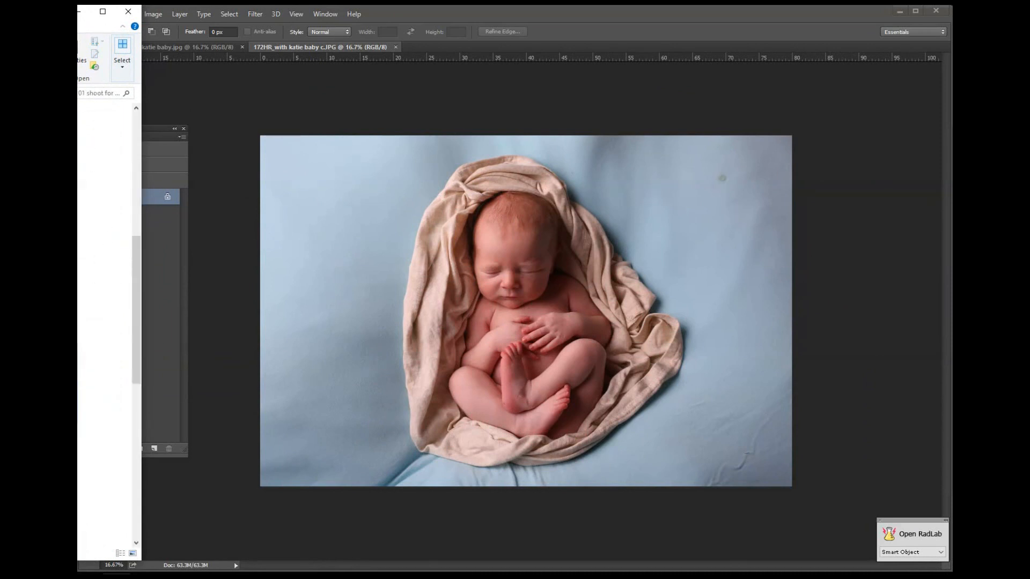
scroll(104, 322, "down", 5)
left_click_drag(78, 395, 349, 341)
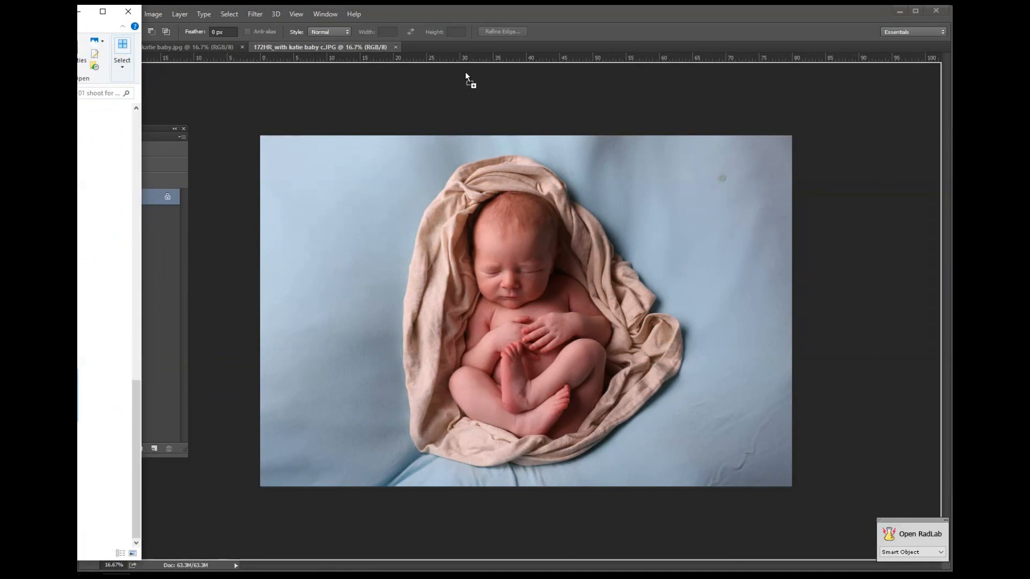
left_click_drag(465, 72, 458, 47)
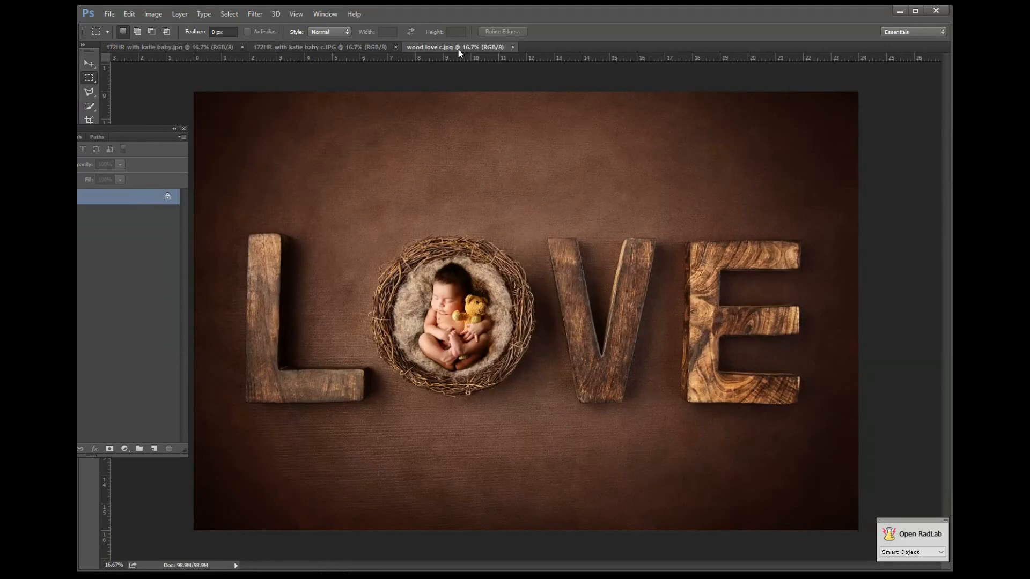
left_click_drag(75, 12, 2, 12)
Examine the baby, teddy bear and fur inside the nest of wood love c.jpg up close
left_click(432, 326)
scroll(424, 319, "up", 5)
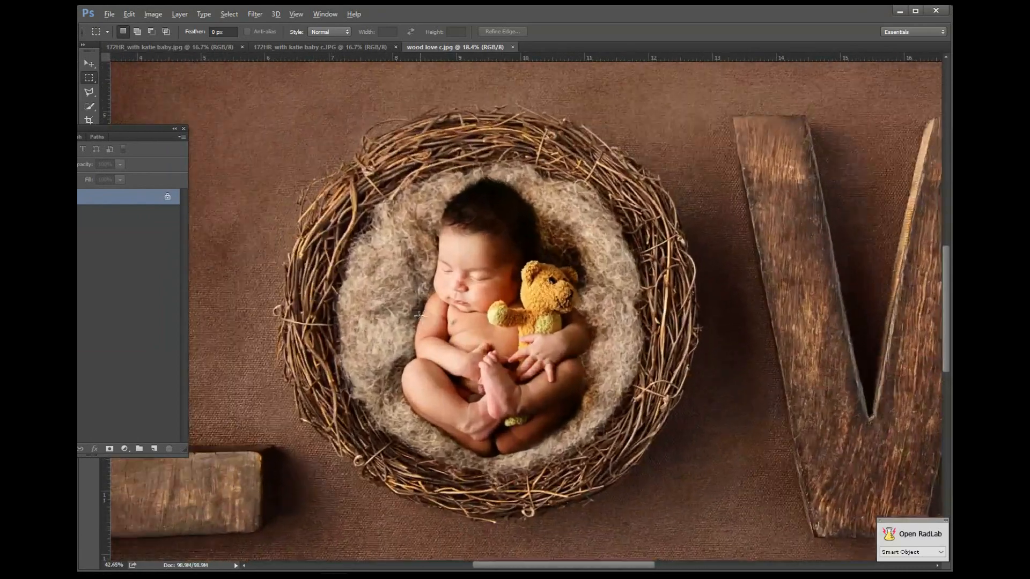
scroll(418, 315, "up", 4)
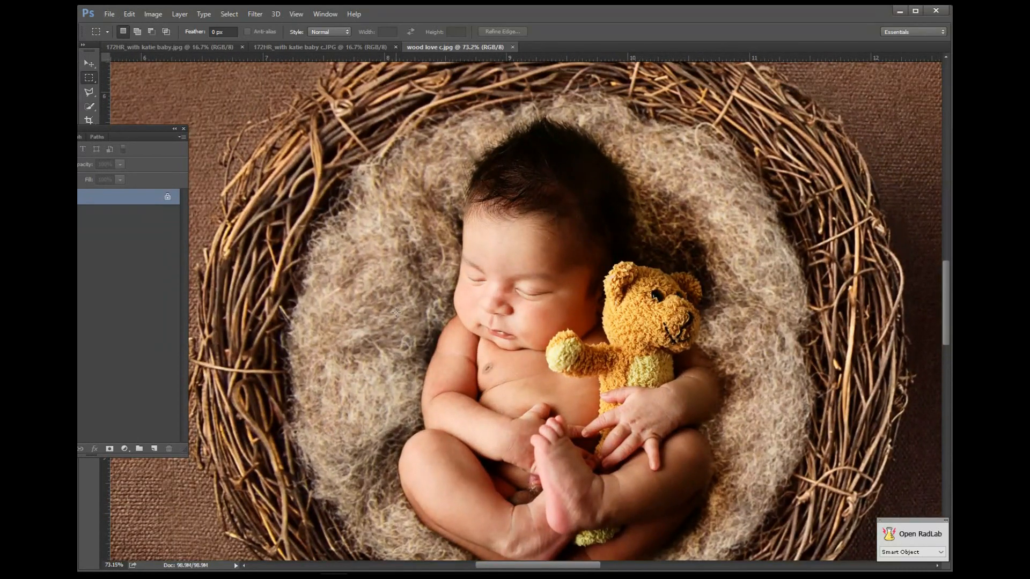
scroll(397, 312, "down", 3)
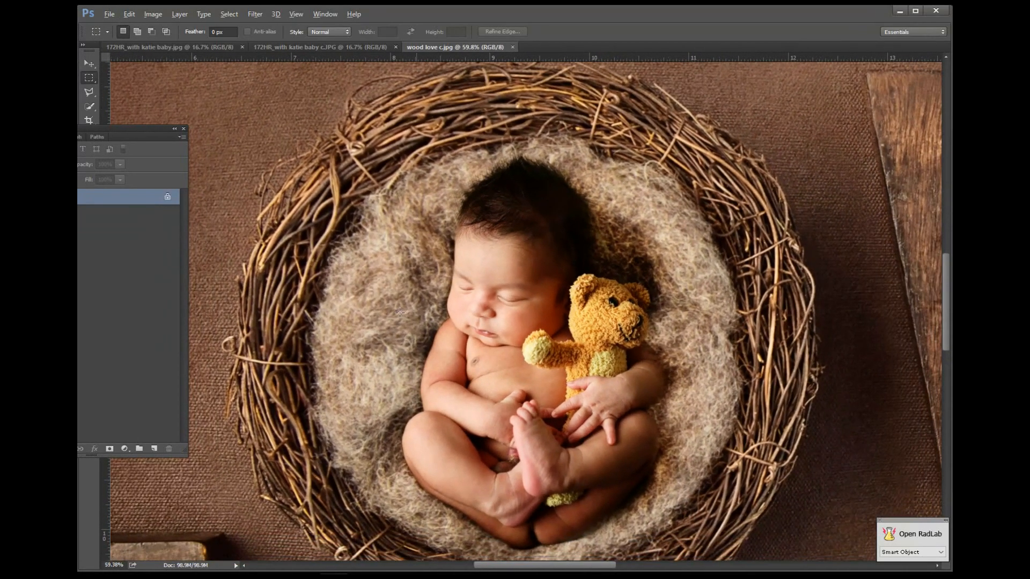
scroll(369, 126, "down", 2)
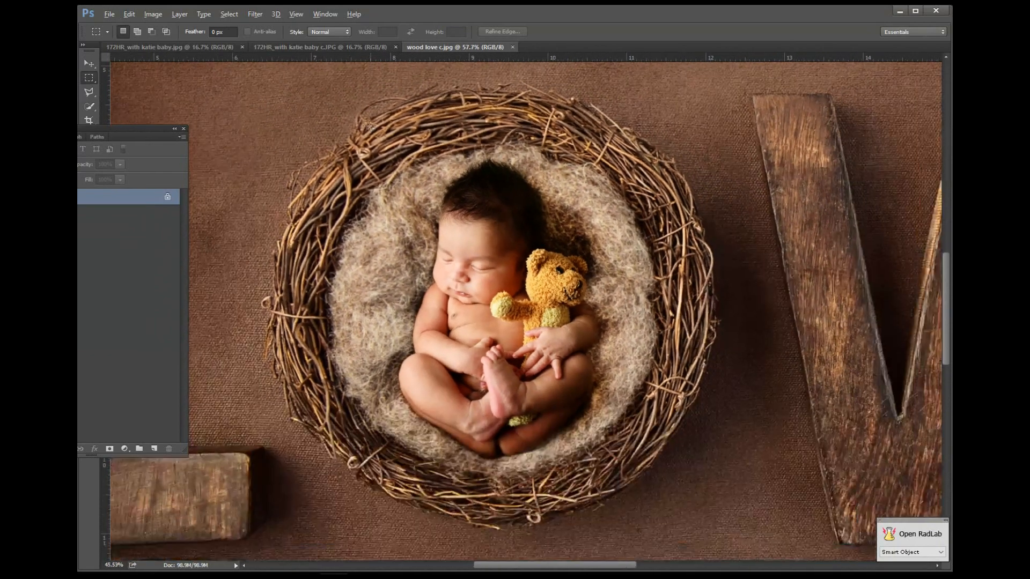
scroll(369, 127, "down", 2)
Compare the original blue-backdrop photo with the 172HR LOVE composite, viewing the composite's nest up close and the whole image
left_click(308, 46)
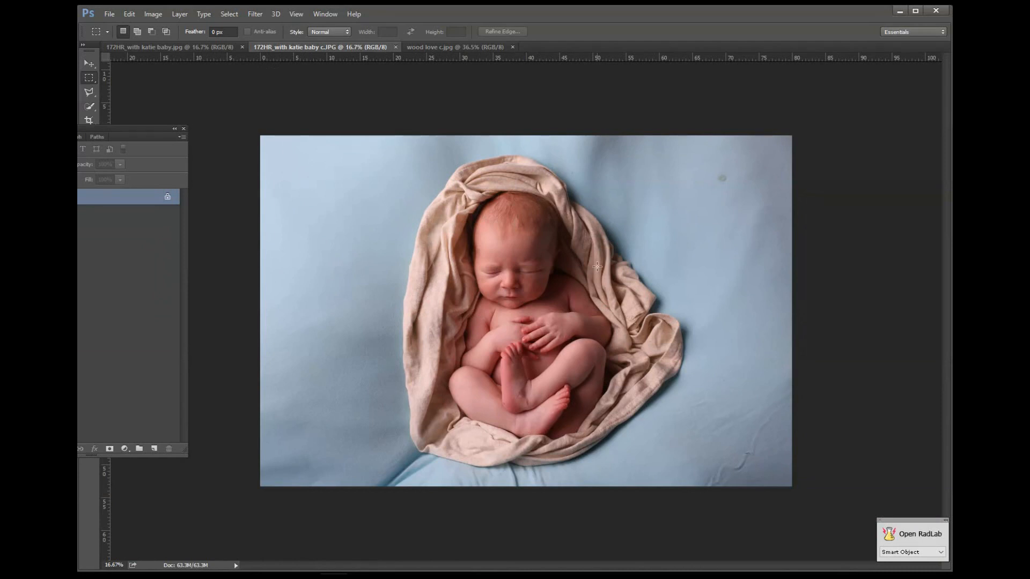
left_click(204, 47)
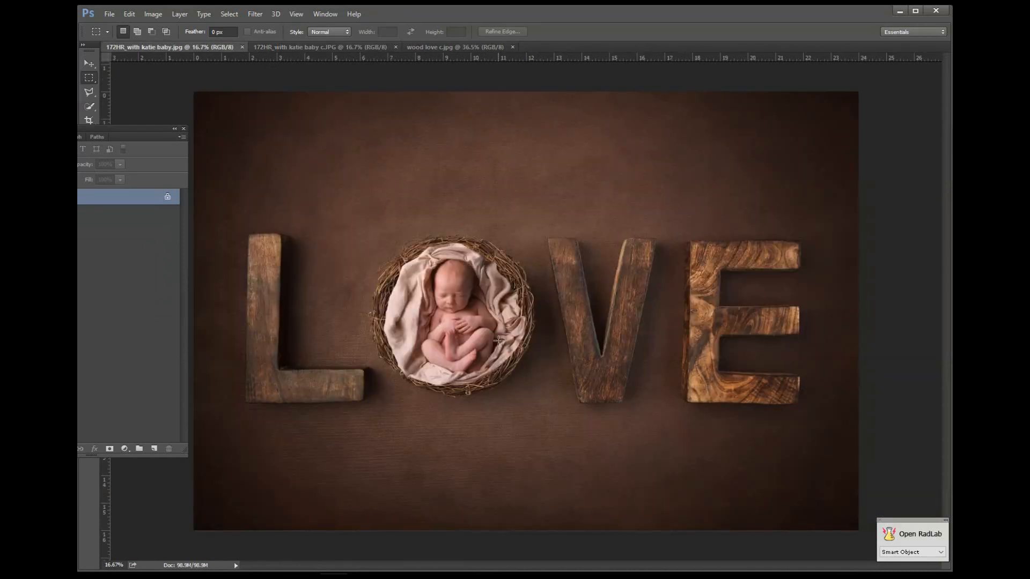
scroll(556, 323, "up", 5)
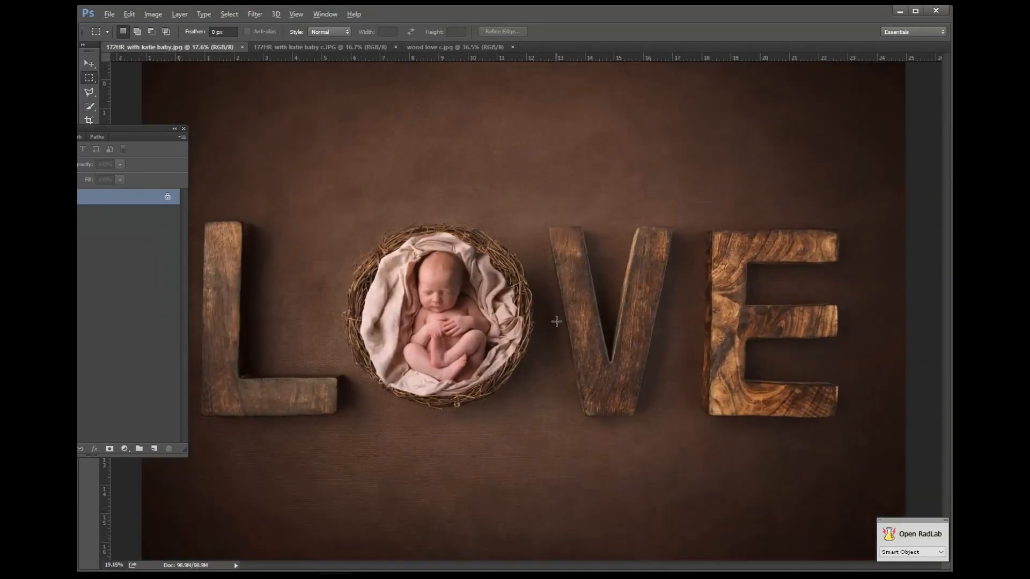
key("alt")
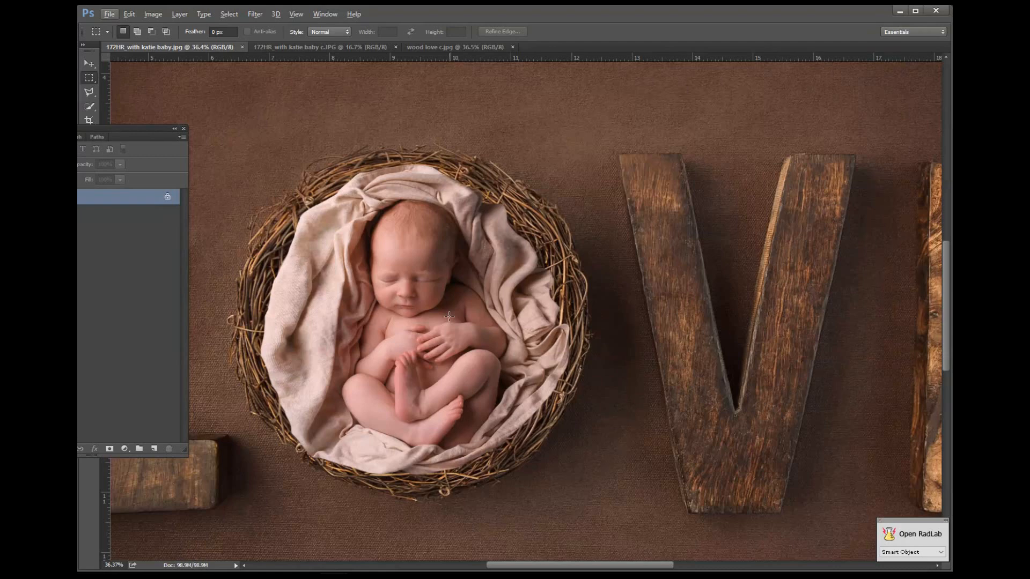
scroll(461, 283, "down", 3)
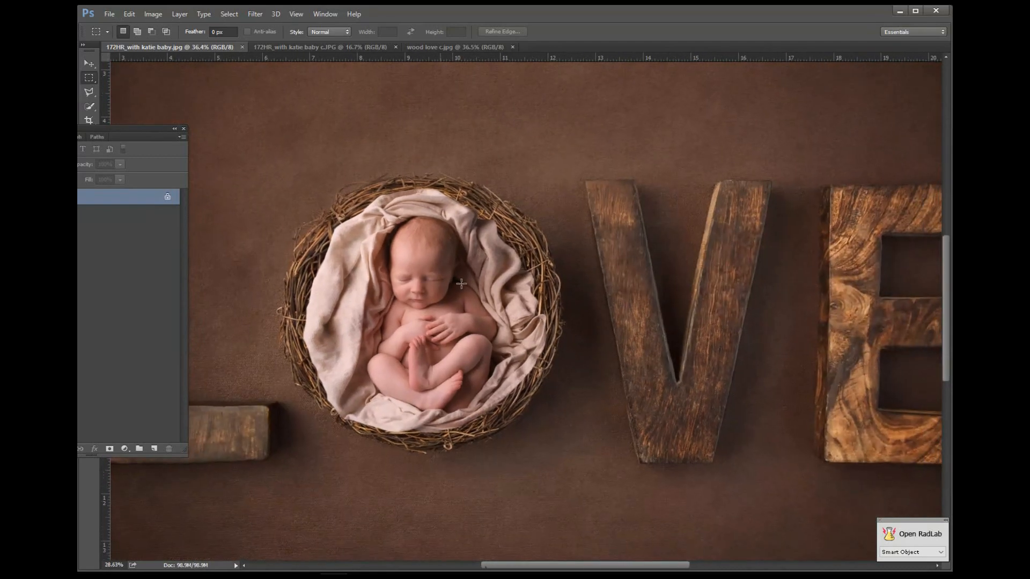
scroll(461, 283, "down", 2)
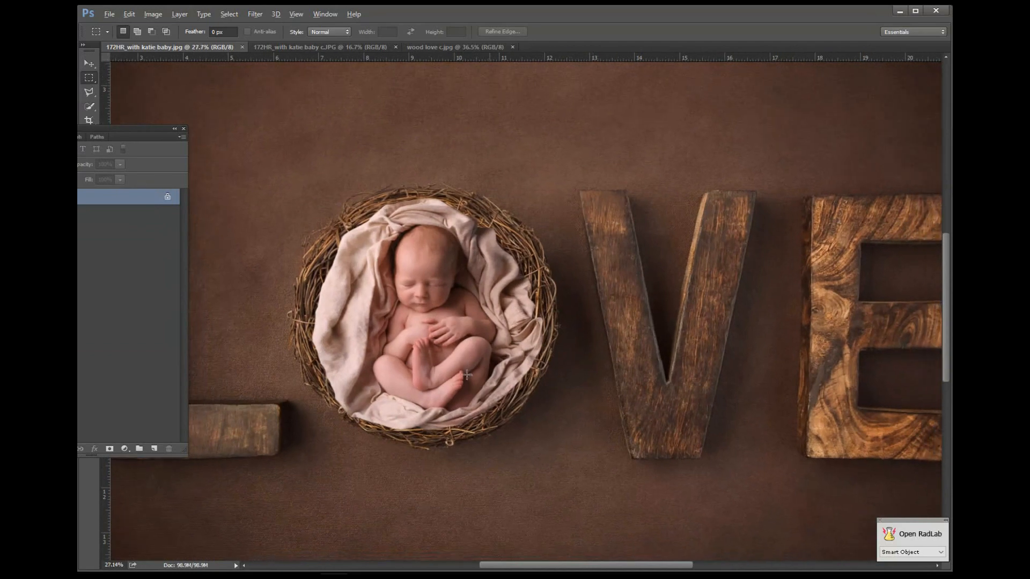
scroll(467, 375, "down", 3)
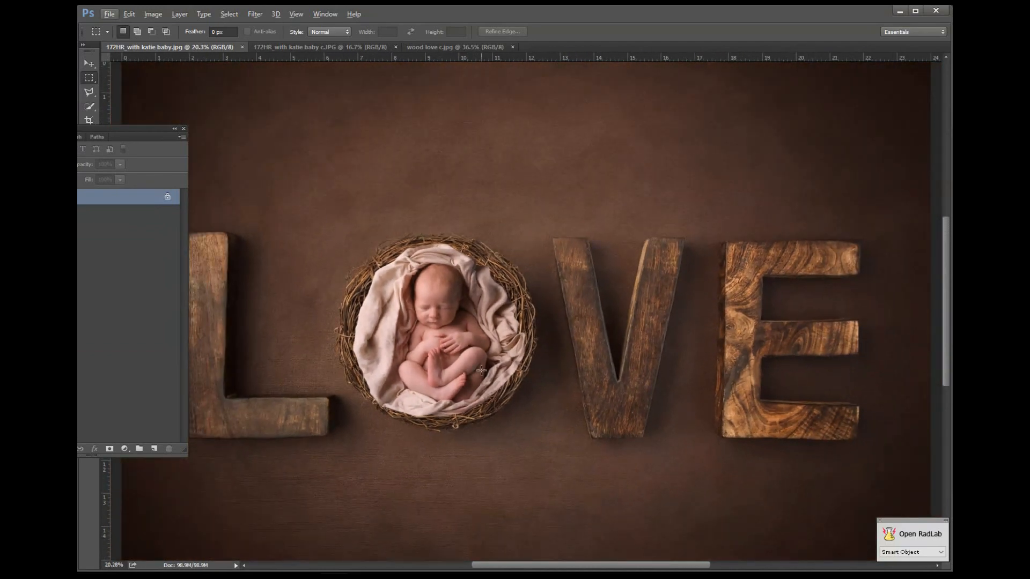
scroll(535, 239, "down", 3)
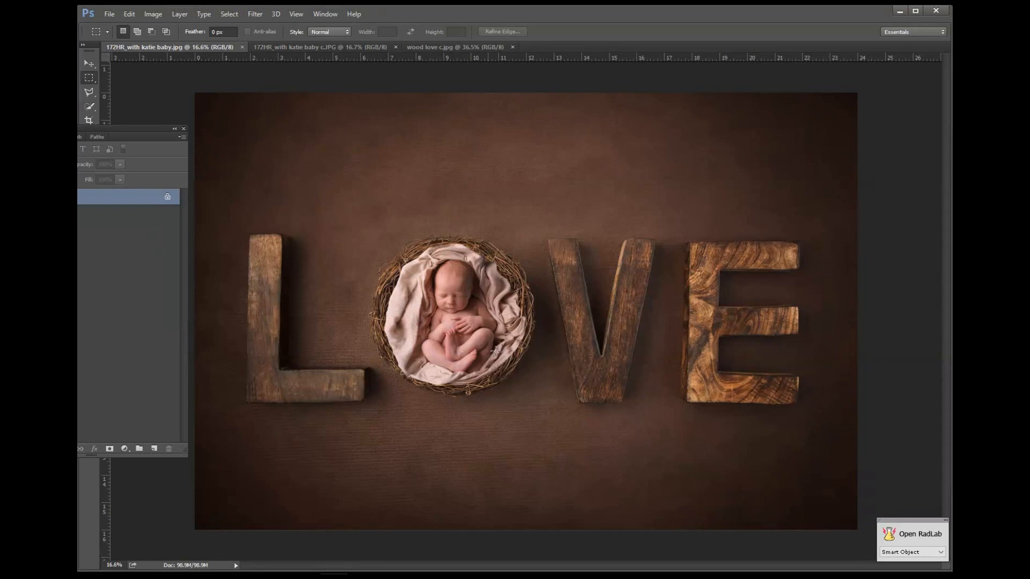
Examine how the baby's own fabric wrap fills the nest in the 172HR LOVE composite, from the feet up to the head
scroll(454, 365, "up", 2)
scroll(449, 413, "up", 4)
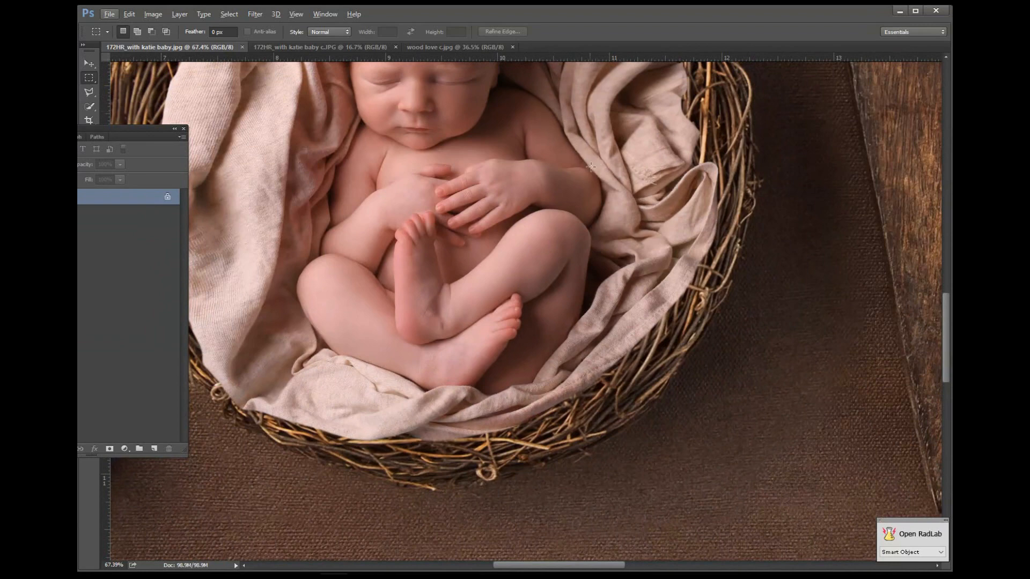
left_click_drag(460, 142, 564, 337)
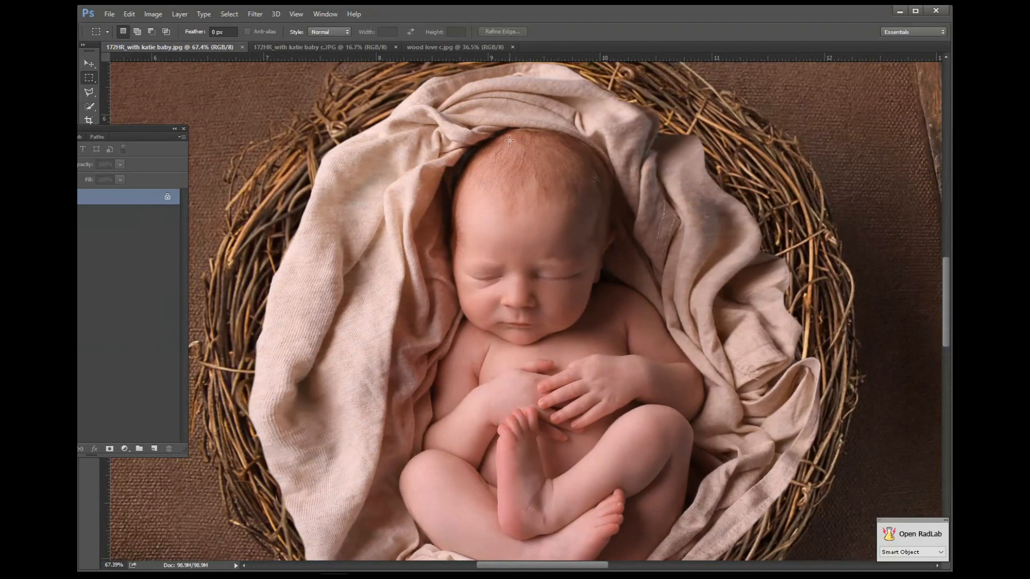
scroll(495, 239, "down", 4)
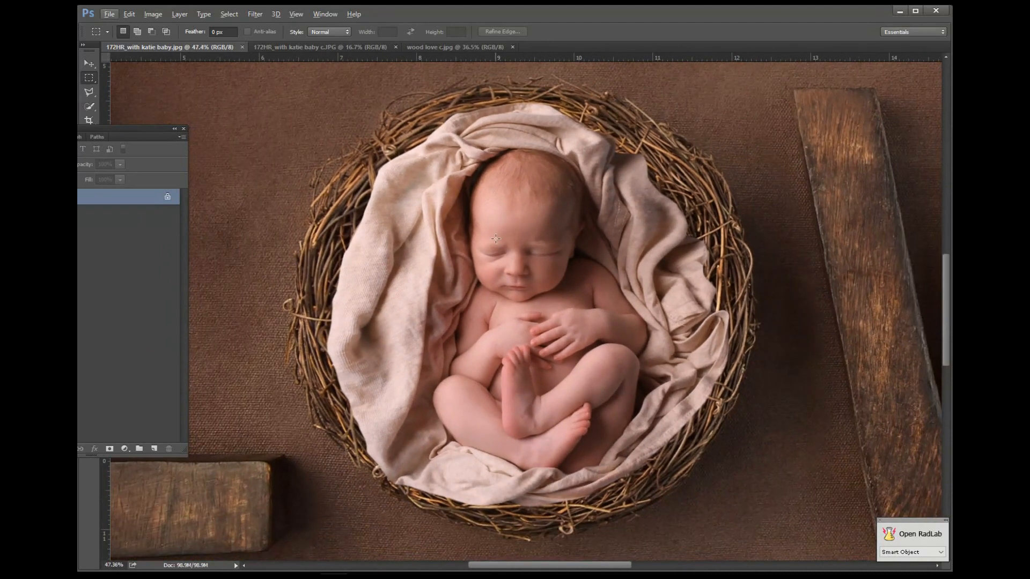
scroll(496, 239, "down", 2)
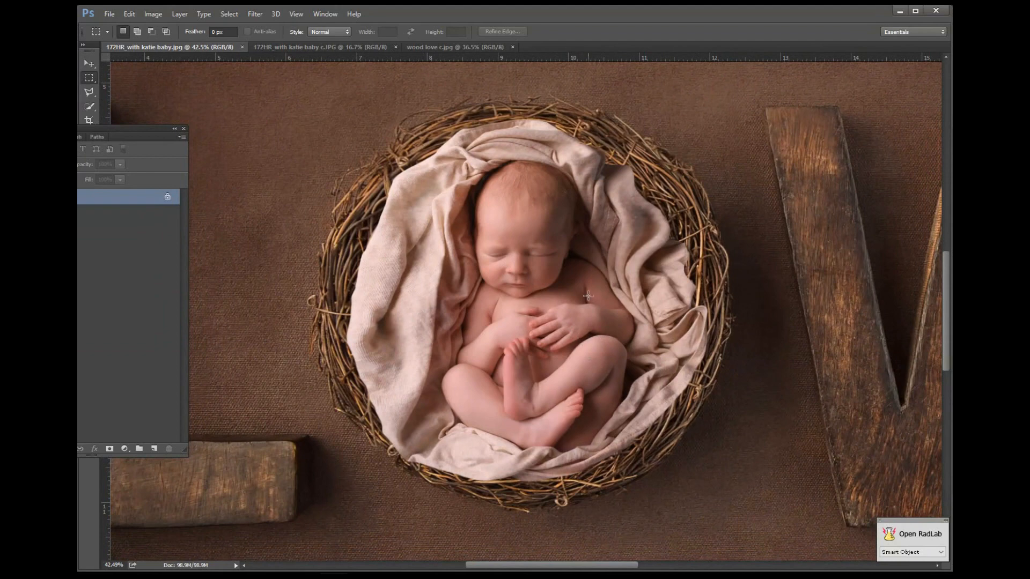
scroll(568, 281, "down", 1)
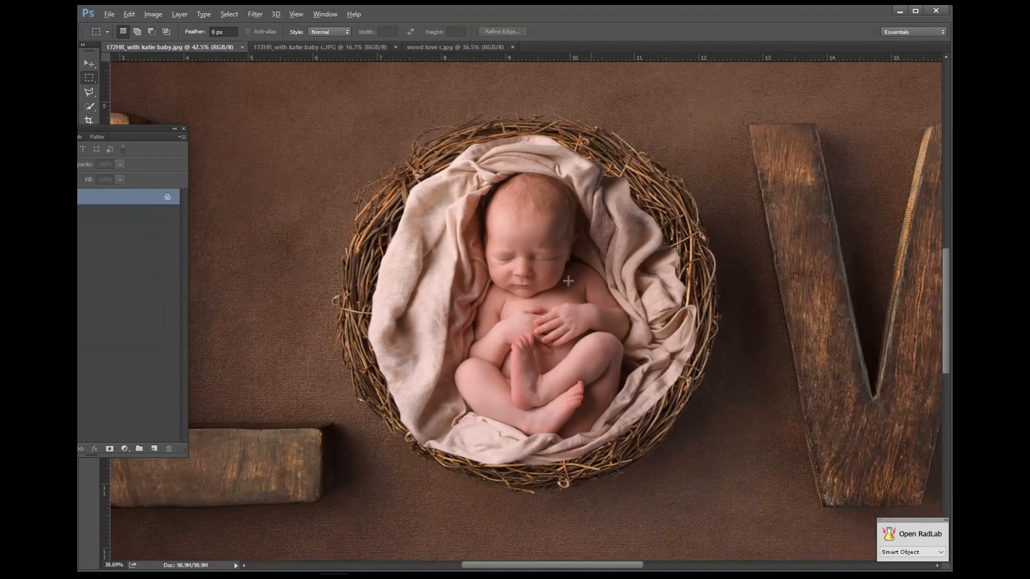
scroll(568, 280, "down", 1)
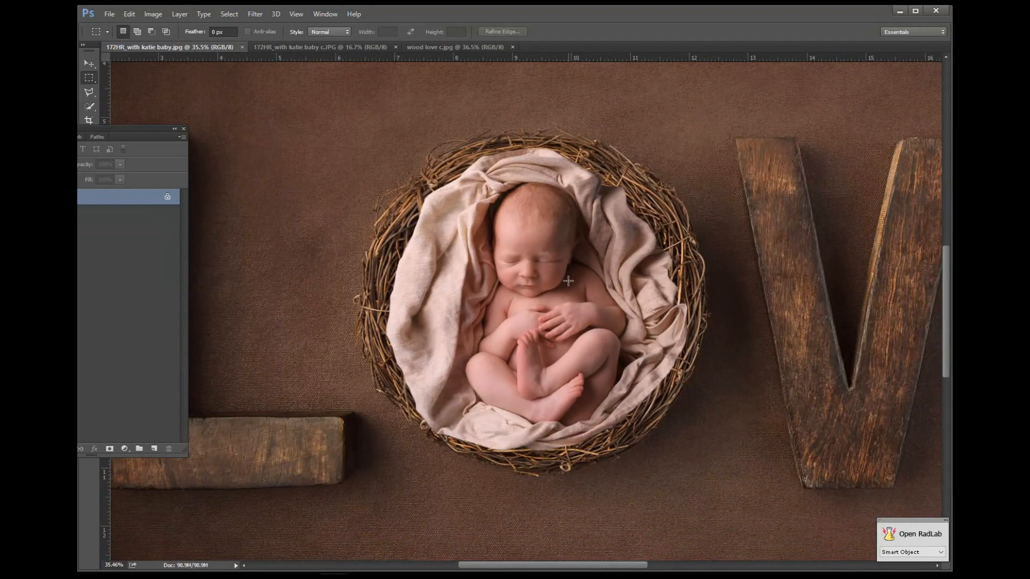
Compare the whole 172HR LOVE composite with the original blue-backdrop photo once more
scroll(568, 280, "down", 5)
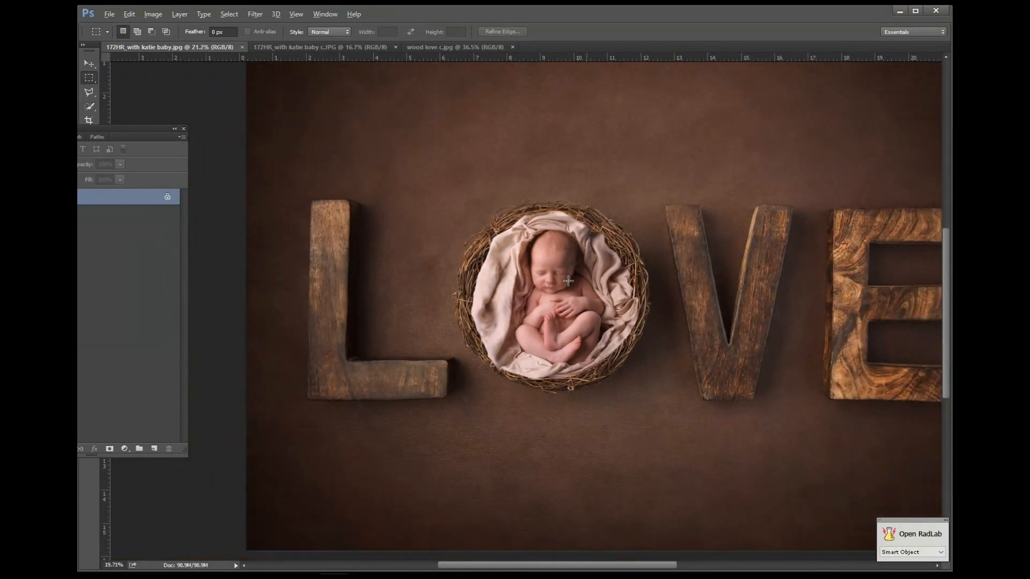
scroll(568, 280, "down", 1)
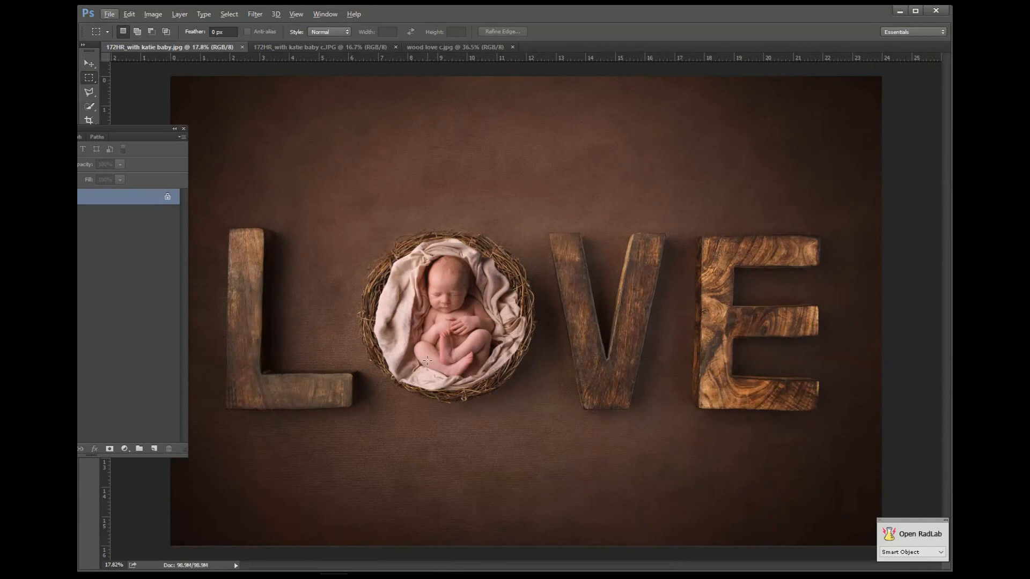
left_click(331, 47)
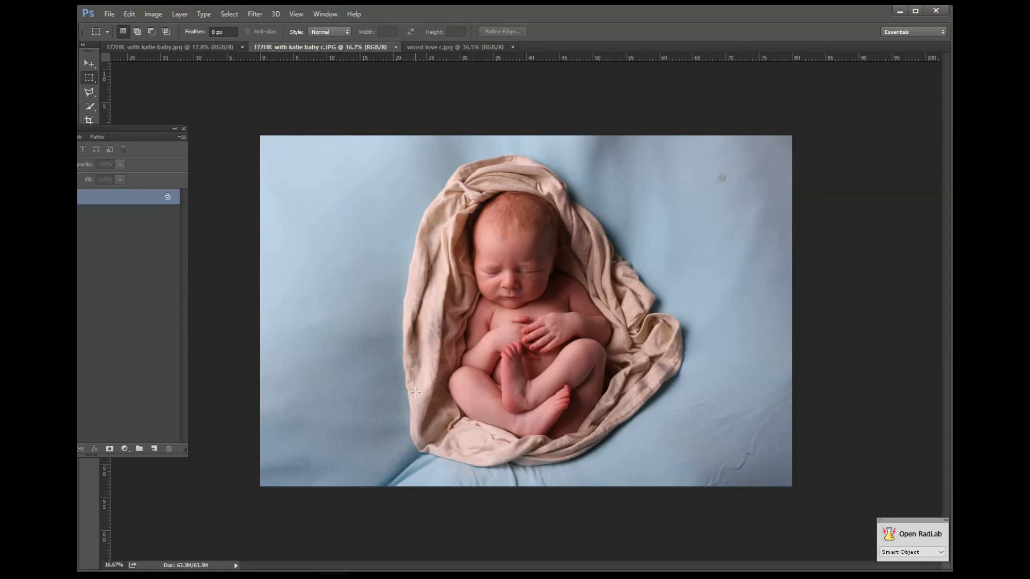
left_click(217, 49)
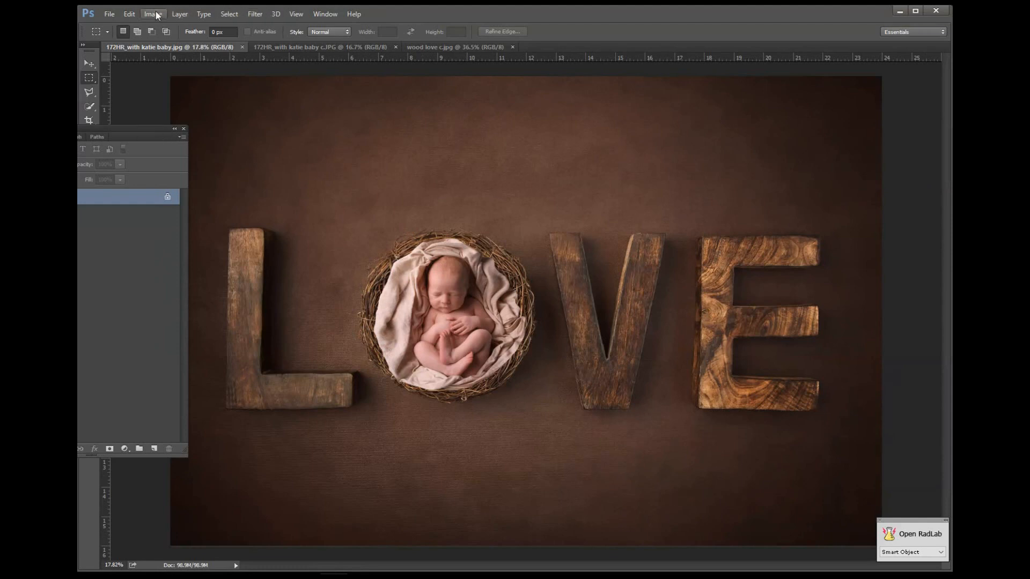
Select a rectangular area around the baby's nest in the LOVE composite and open it in the Liquify filter
left_click(134, 15)
left_click(89, 80)
left_click_drag(349, 219, 553, 414)
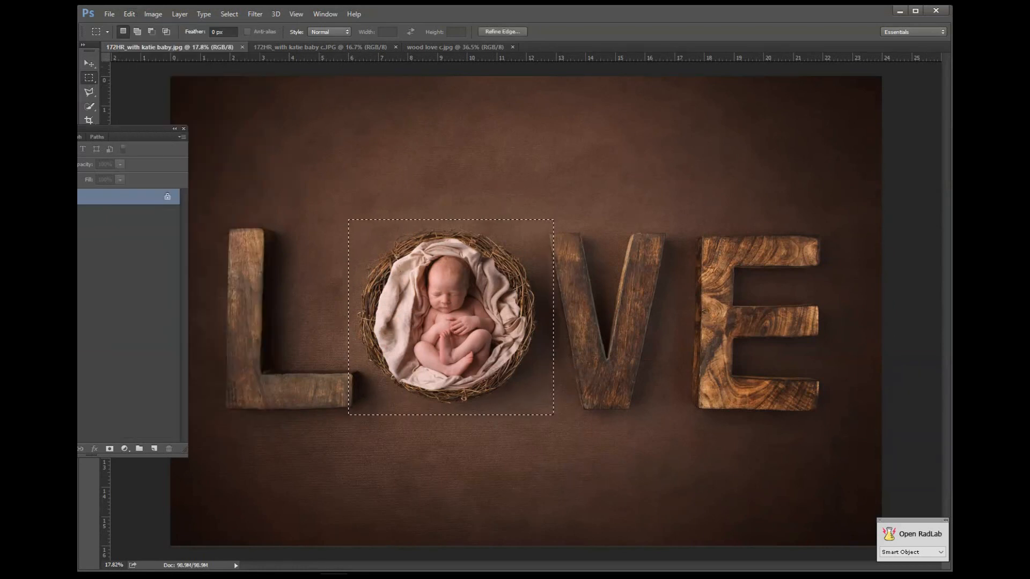
left_click(255, 14)
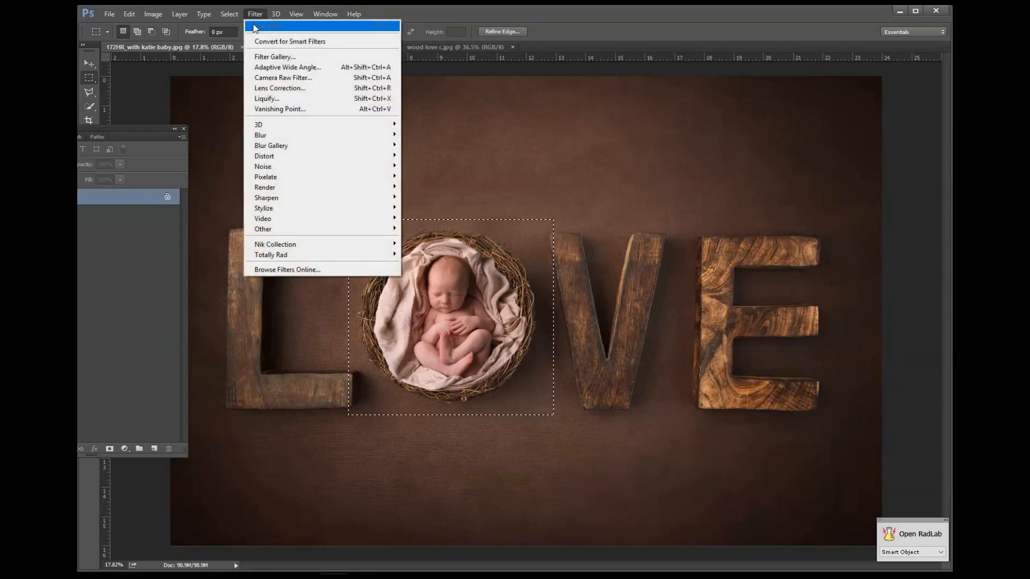
left_click(276, 100)
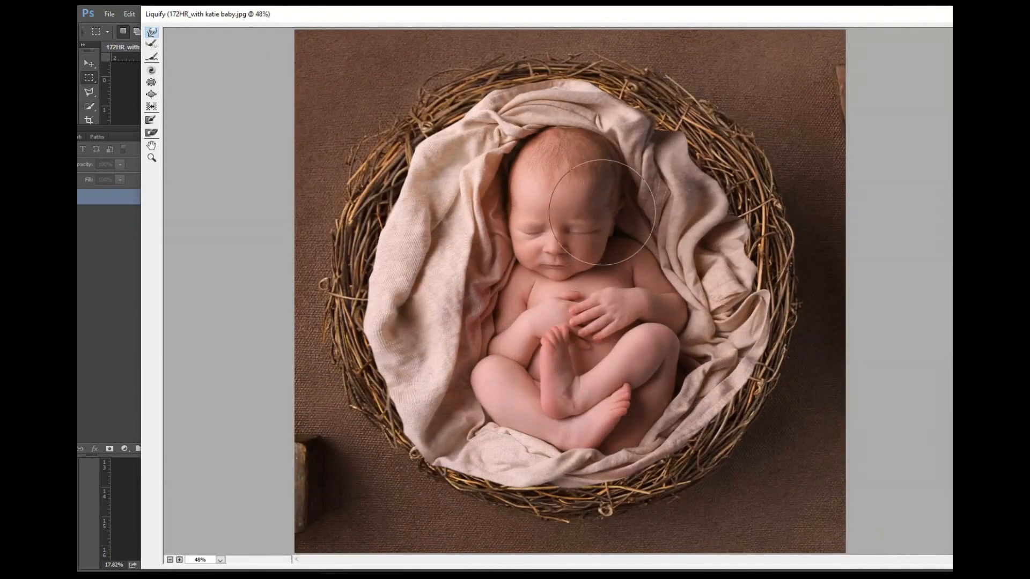
Try pushing the fabric wrap outward toward the nest rim beside the baby, leave Liquify and clear the selection
left_click_drag(442, 239, 407, 225)
left_click_drag(417, 260, 390, 266)
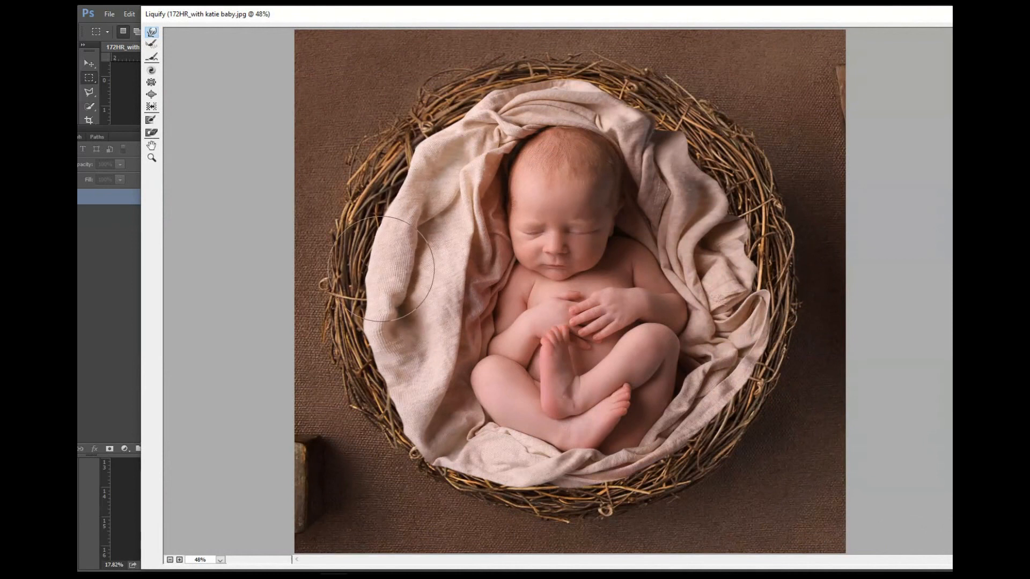
mouse_move(430, 228)
left_mouse_down()
mouse_move(413, 206)
mouse_move(440, 180)
mouse_move(388, 215)
mouse_move(400, 284)
mouse_move(381, 361)
mouse_move(422, 370)
mouse_move(409, 307)
left_mouse_up()
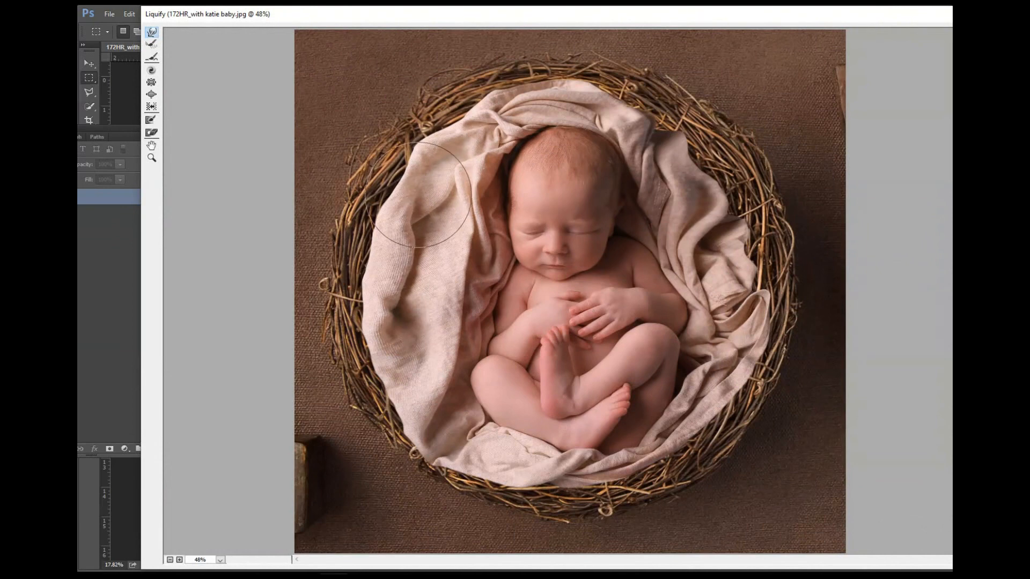
left_click_drag(423, 182, 411, 180)
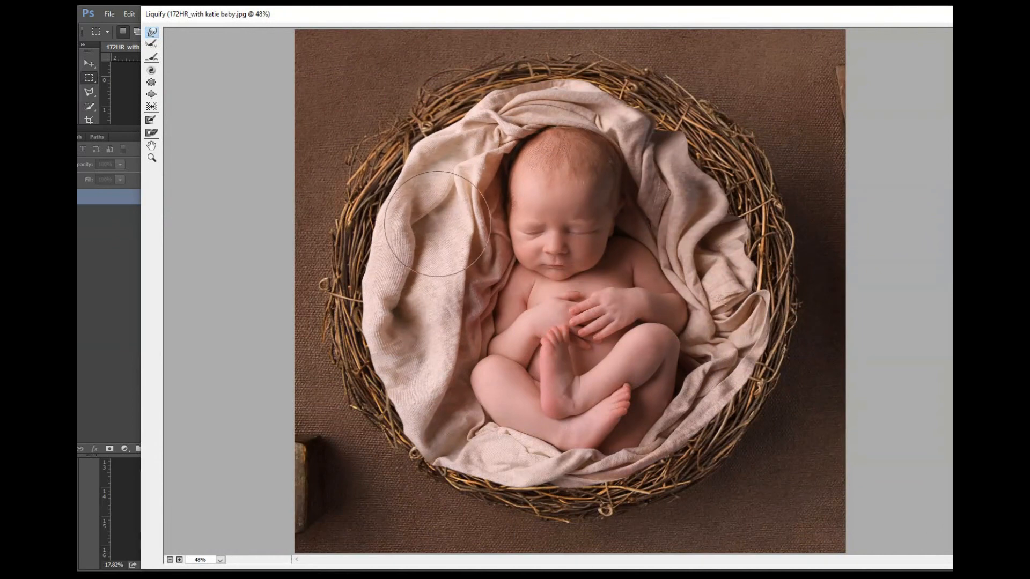
key("Return")
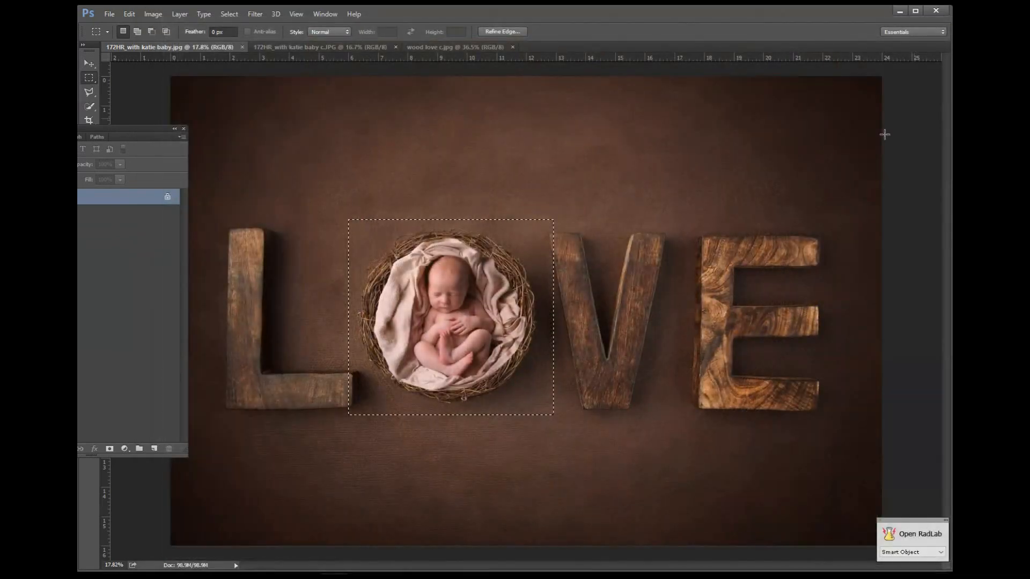
left_click(533, 200)
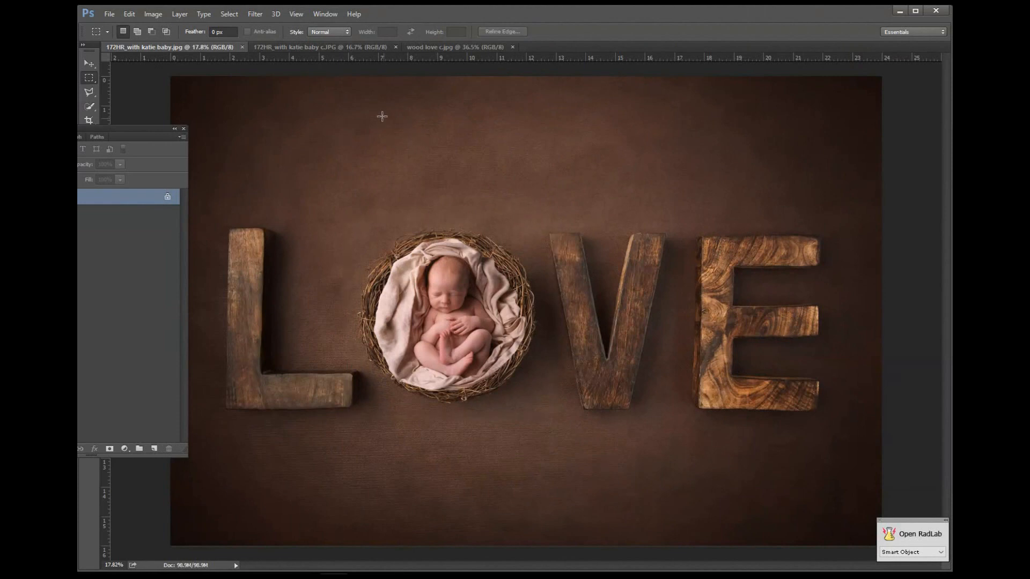
Close the 172HR composite, its original blue-backdrop photo and wood love c.jpg
left_click(242, 47)
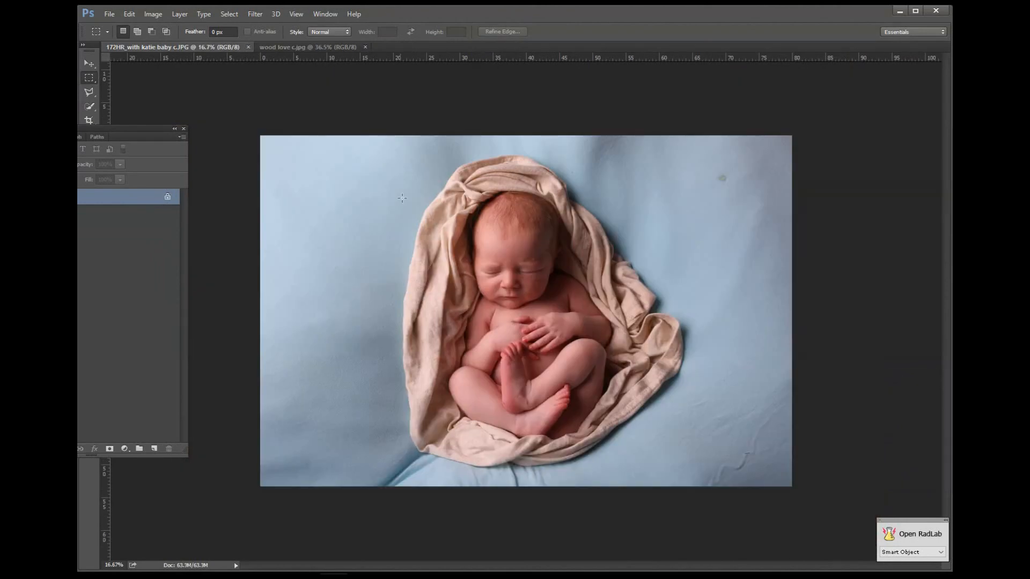
left_click(247, 47)
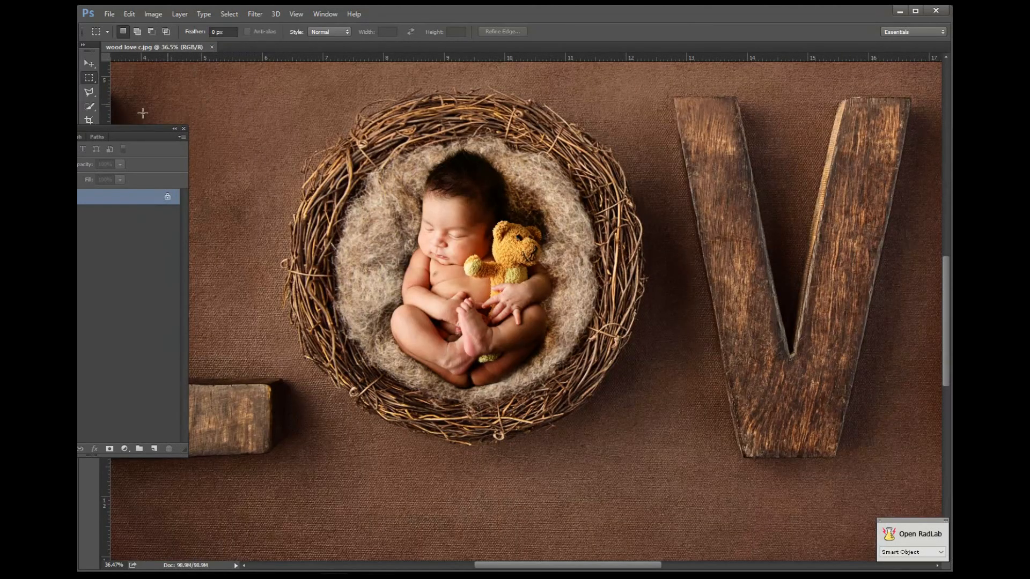
left_click(211, 47)
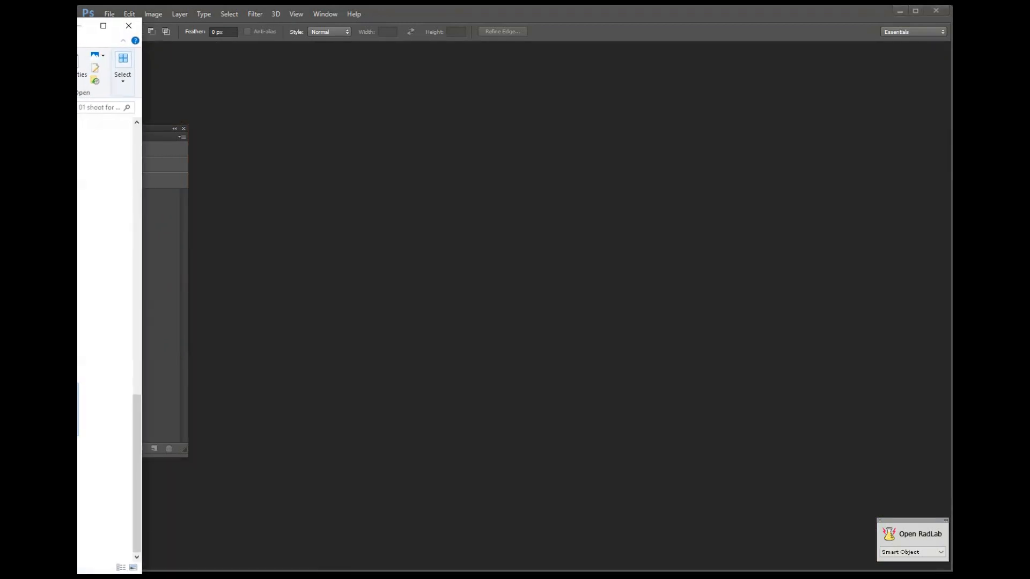
Open the bed princess JPG from the folder whose name starts with "02 Use your" and hide its grid
double_click(102, 147)
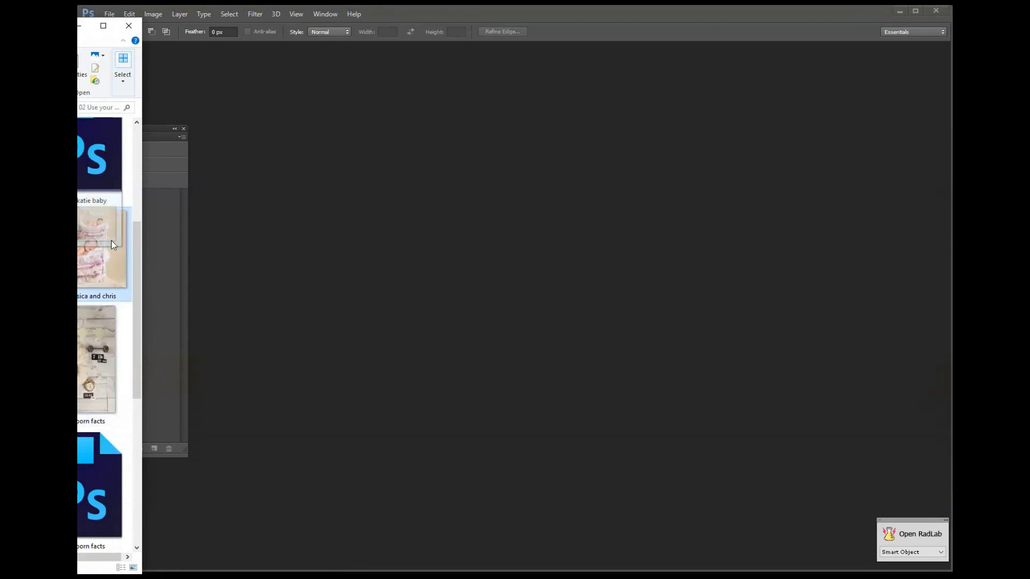
left_click_drag(102, 248, 485, 244)
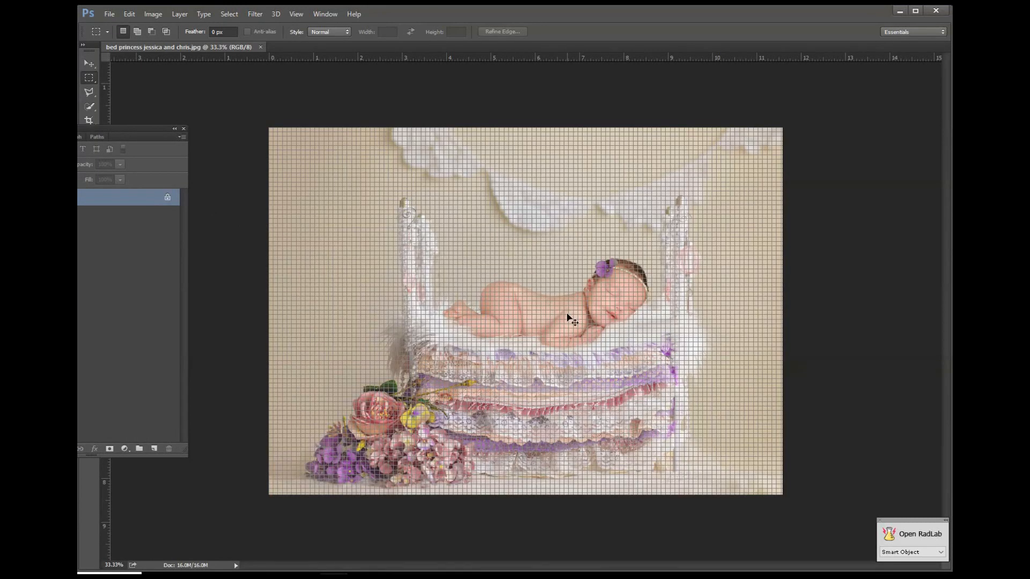
key("ctrl+h")
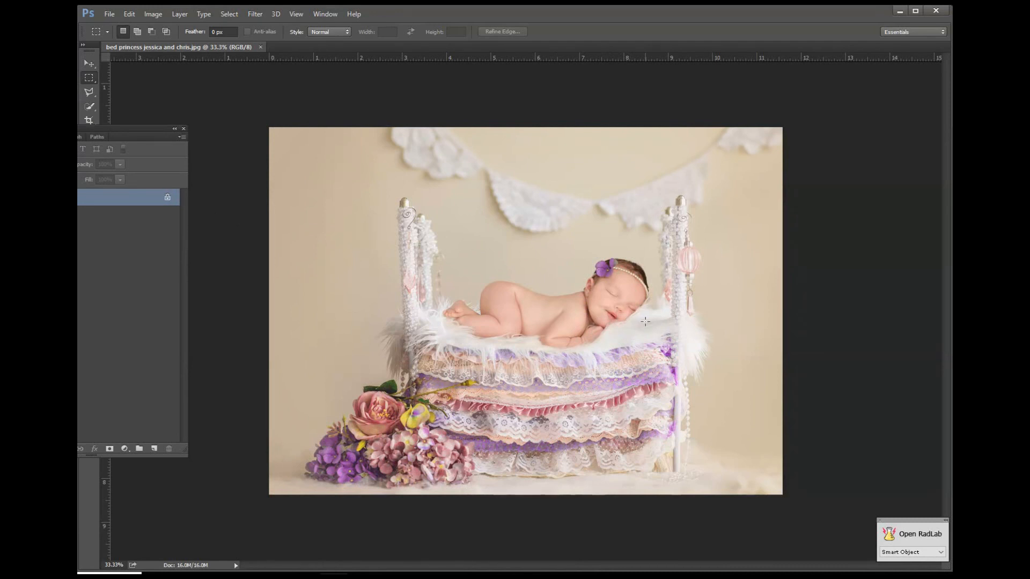
Examine the baby, white fur and lace layers of the bed princess composite up close and as a whole
scroll(541, 388, "up", 4)
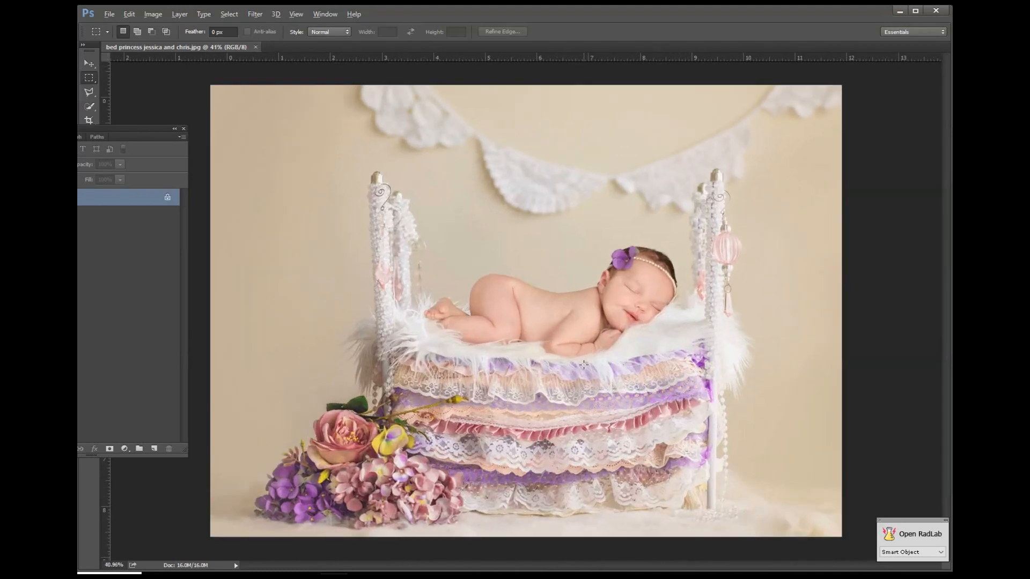
scroll(541, 387, "up", 1)
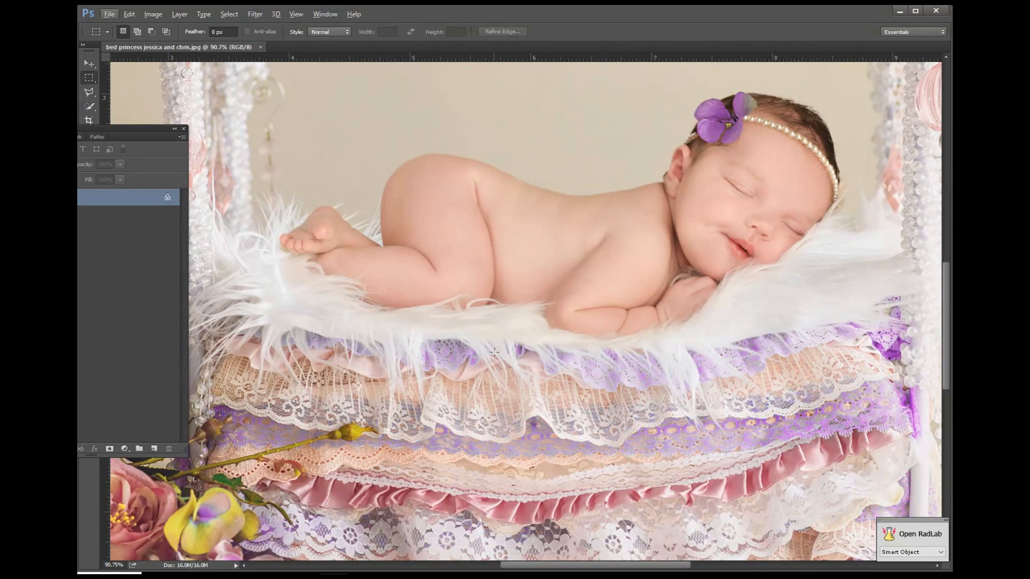
scroll(494, 351, "up", 4)
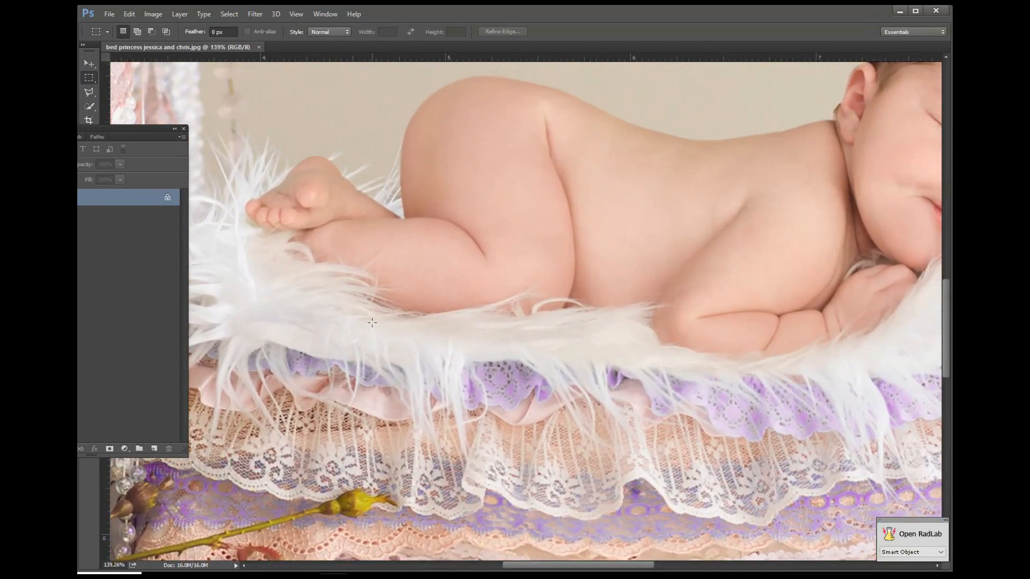
scroll(371, 323, "down", 5)
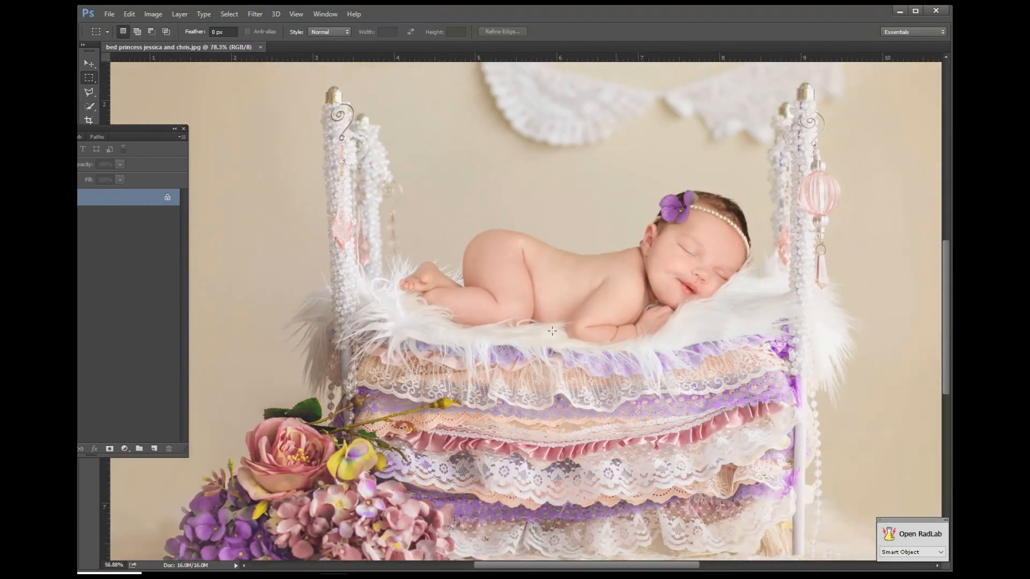
scroll(552, 331, "down", 3)
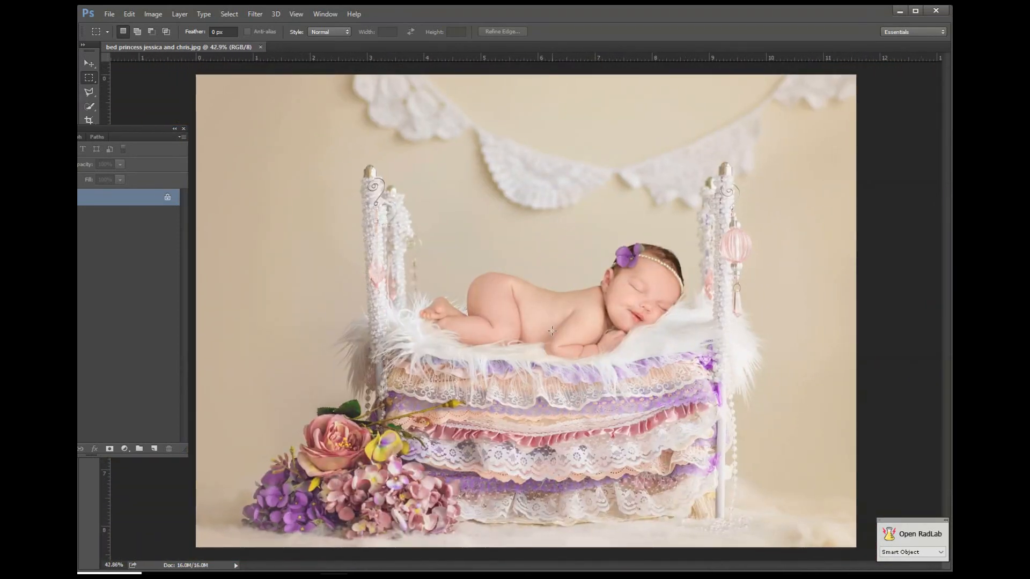
scroll(552, 331, "up", 1)
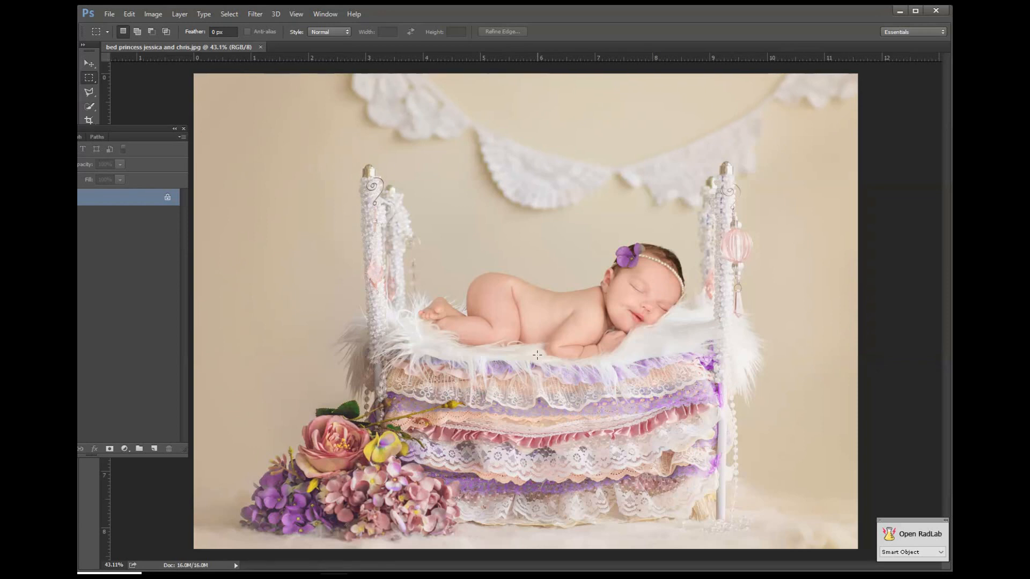
Close the bed princess image, open the first newborn facts JPG from the same folder and hide its grid
left_click(260, 48)
left_click(80, 258)
scroll(80, 335, "down", 2)
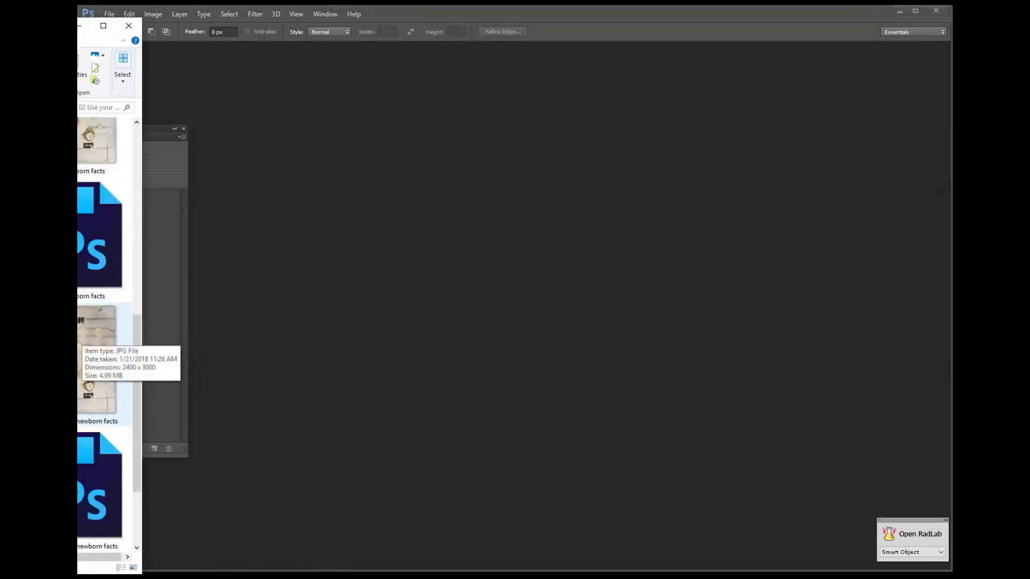
scroll(102, 321, "up", 2)
left_click_drag(96, 268, 572, 303)
key("ctrl+h")
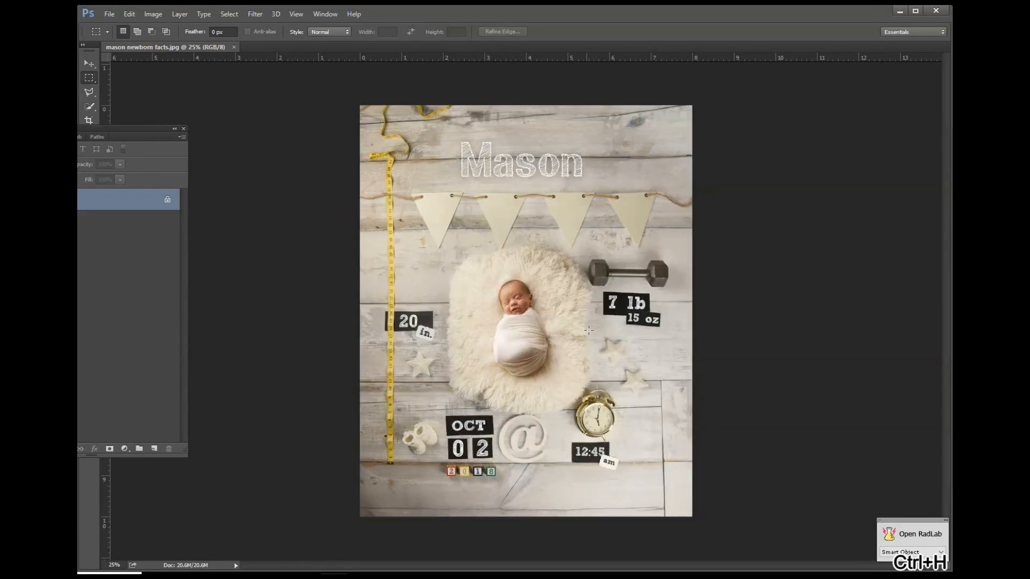
Examine the swaddled baby on the fur rug in the newborn facts composite, closing in on the fur around the head
scroll(571, 326, "up", 5)
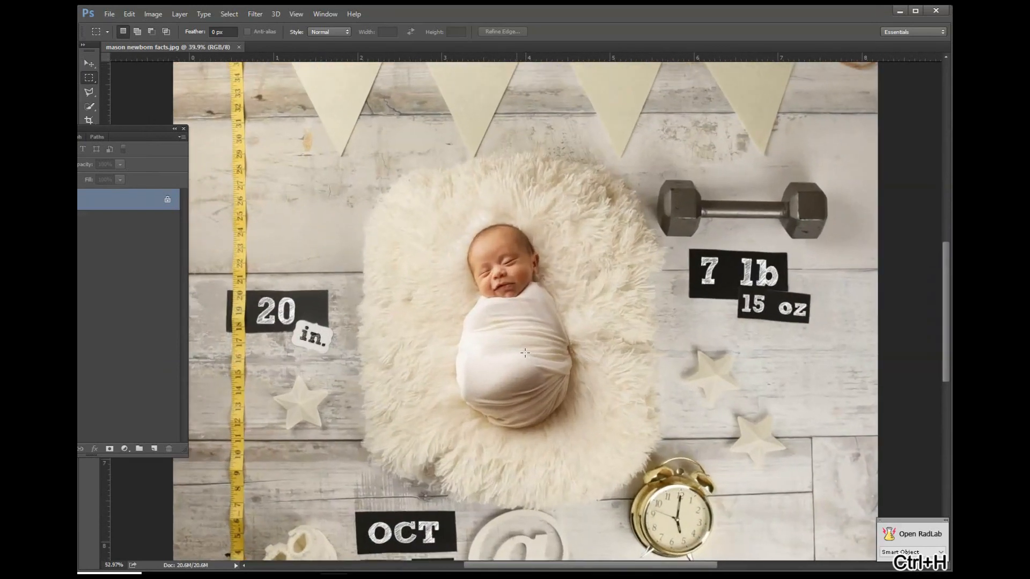
scroll(524, 352, "up", 1)
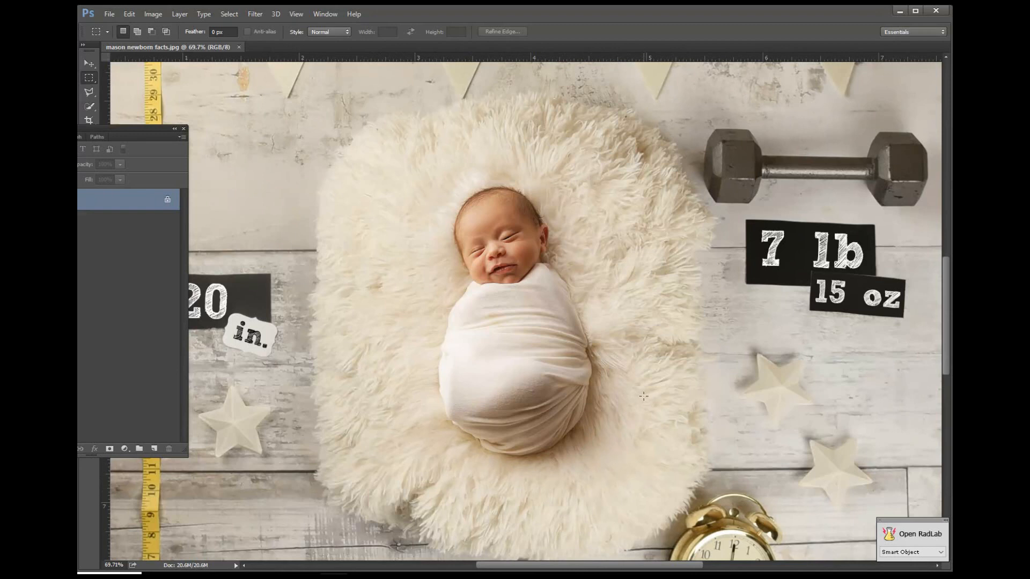
scroll(644, 396, "up", 5)
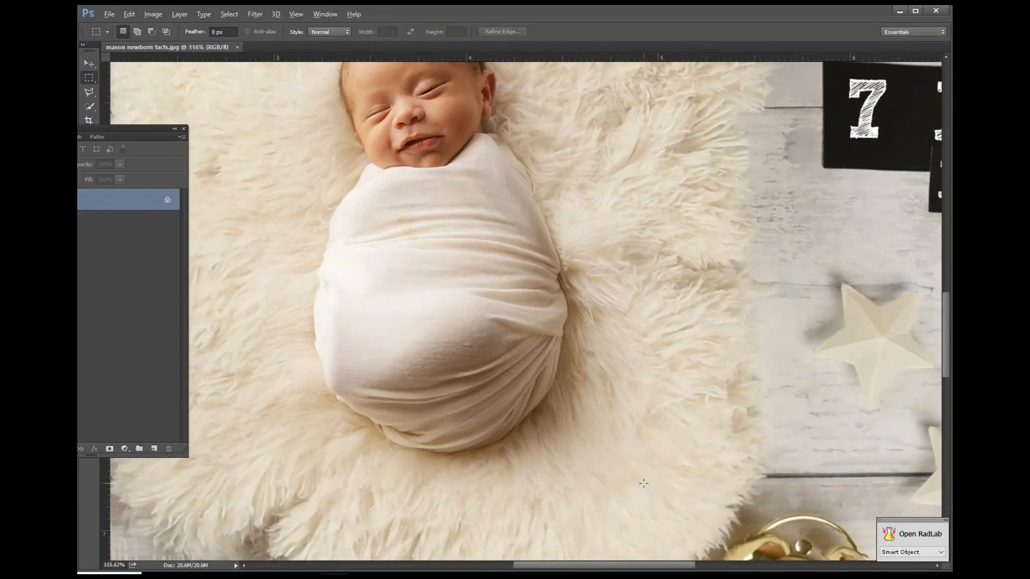
key("alt")
left_click_drag(489, 215, 560, 393)
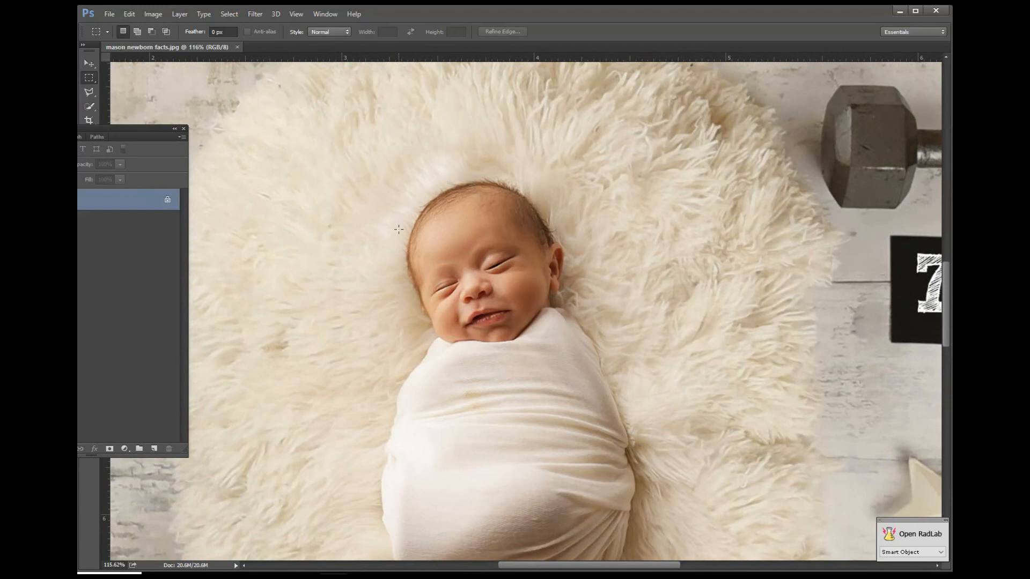
left_click_drag(384, 222, 443, 189)
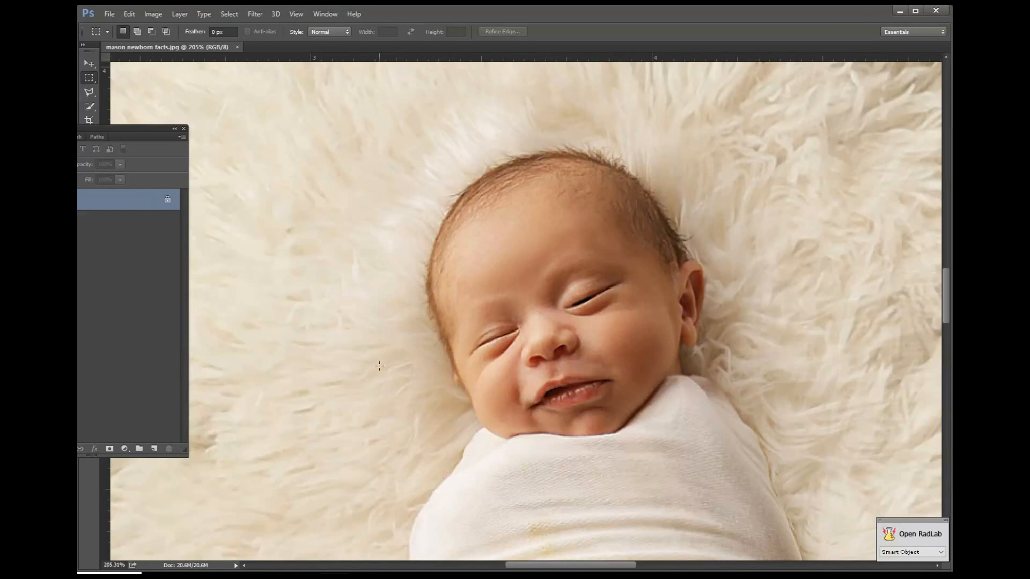
Examine the blend between the baby's white wrap and the fur rug down to the rug's lower edge
left_click_drag(380, 366, 372, 180)
left_click_drag(370, 352, 390, 193)
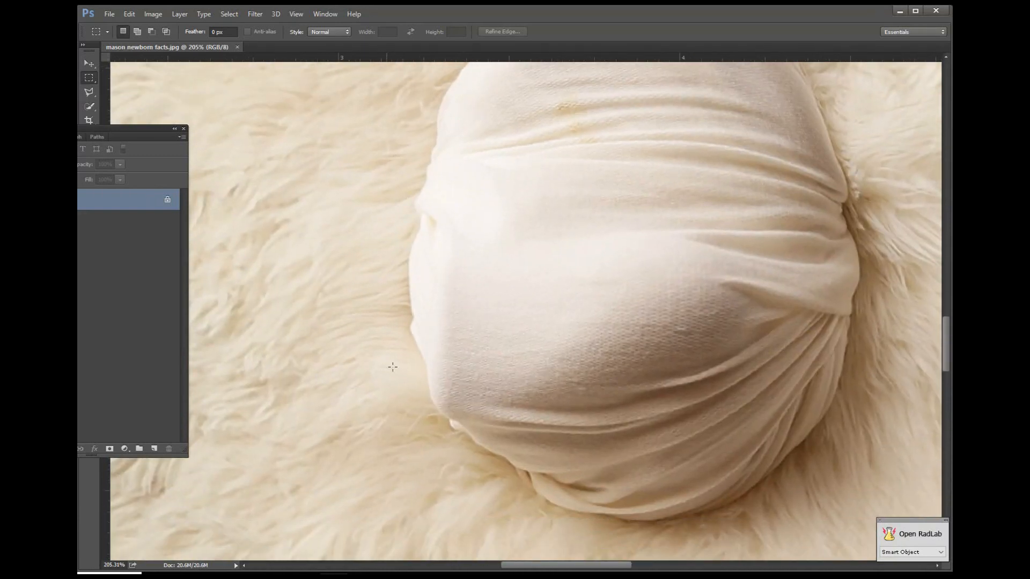
left_click_drag(264, 329, 424, 324)
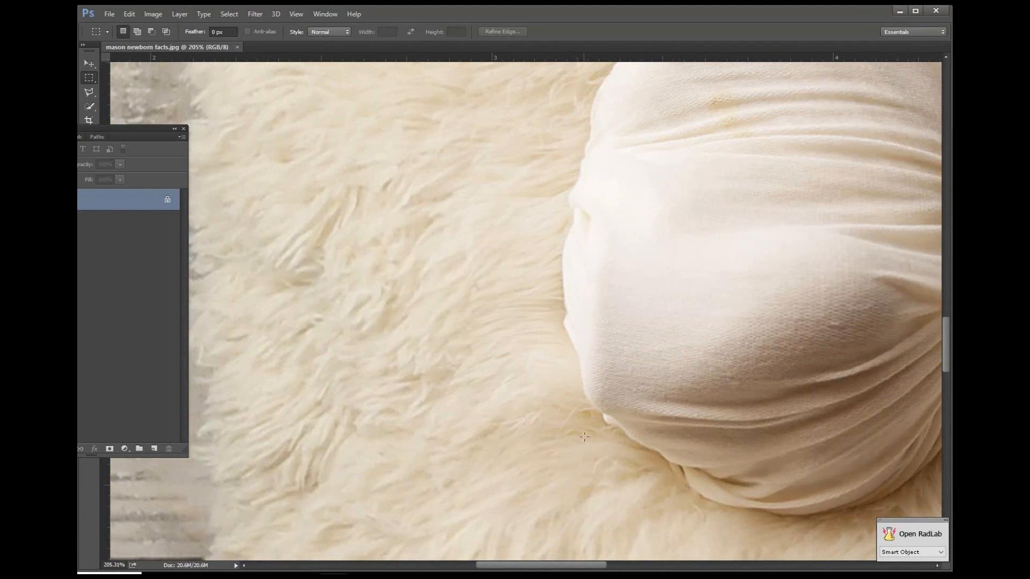
left_click_drag(584, 437, 430, 264)
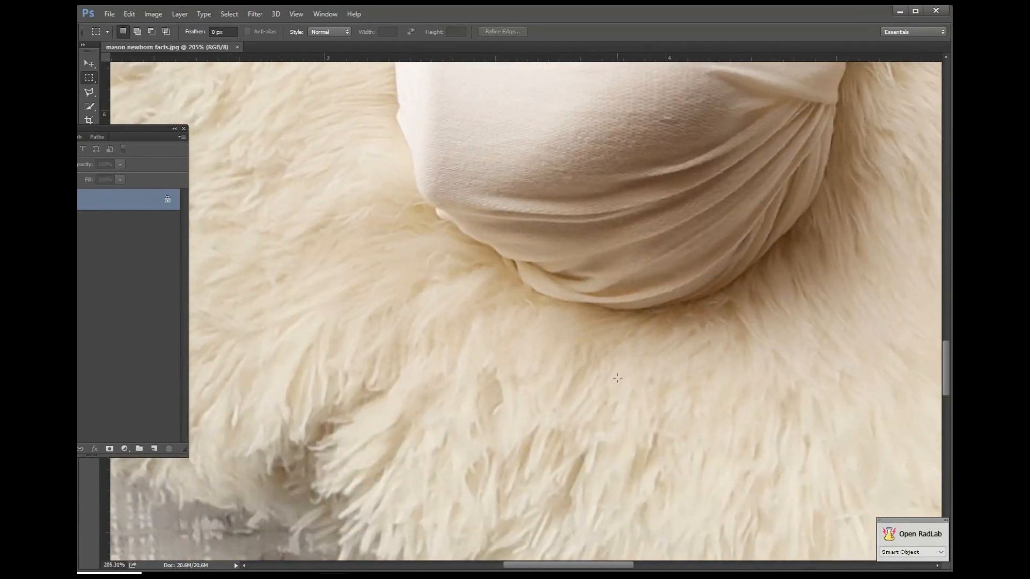
scroll(617, 378, "down", 16)
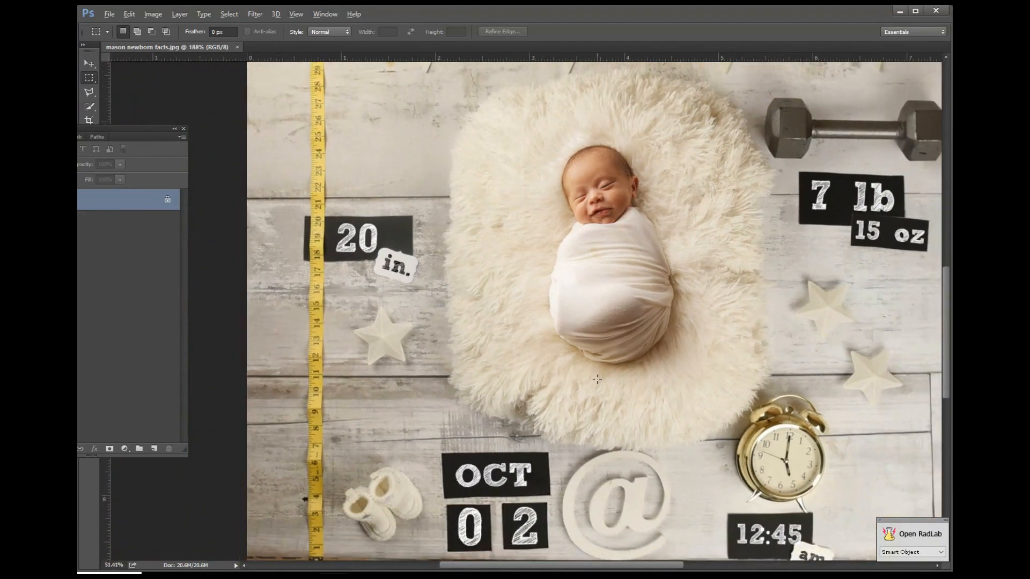
Replace the open newborn facts image with the unswaddled baby's newborn facts JPG from the same folder and hide its grid
scroll(597, 379, "down", 6)
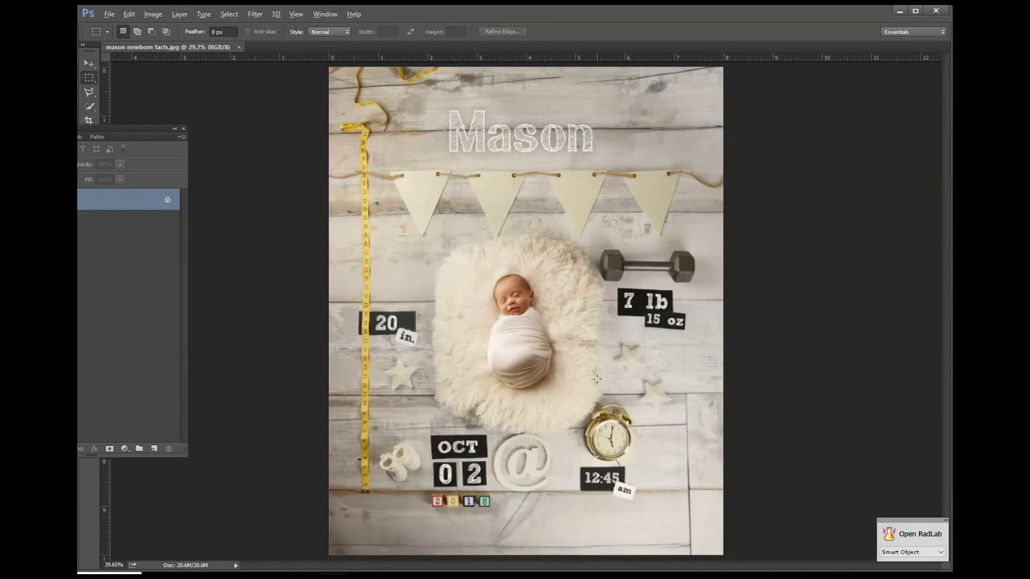
left_click(238, 47)
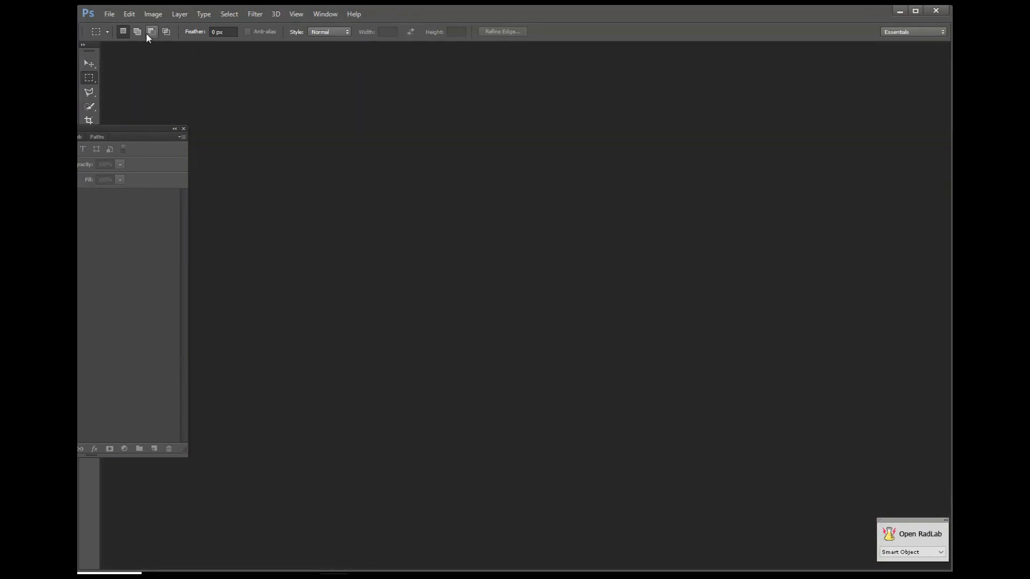
key("alt+Tab")
scroll(117, 396, "down", 3)
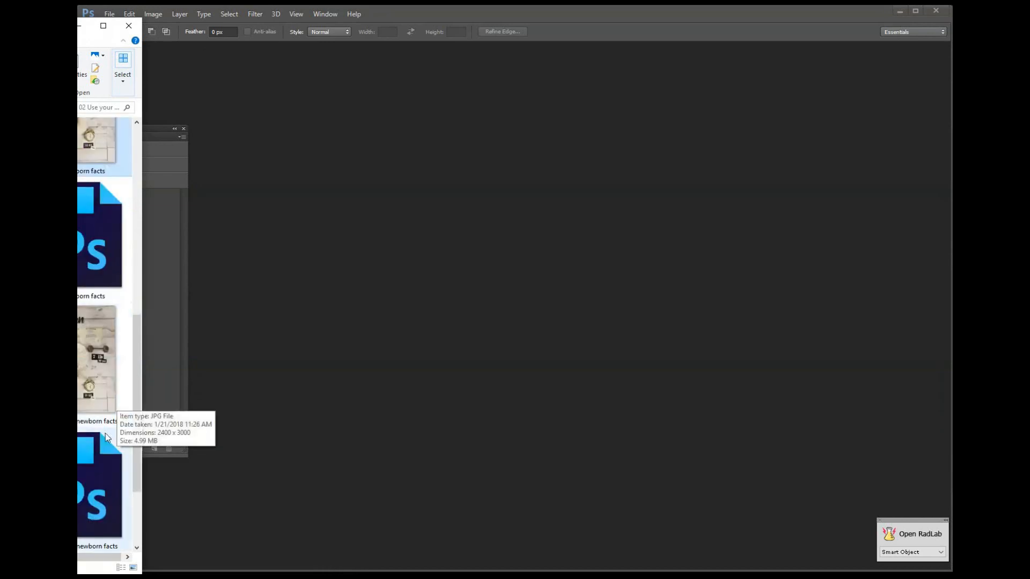
double_click(114, 399)
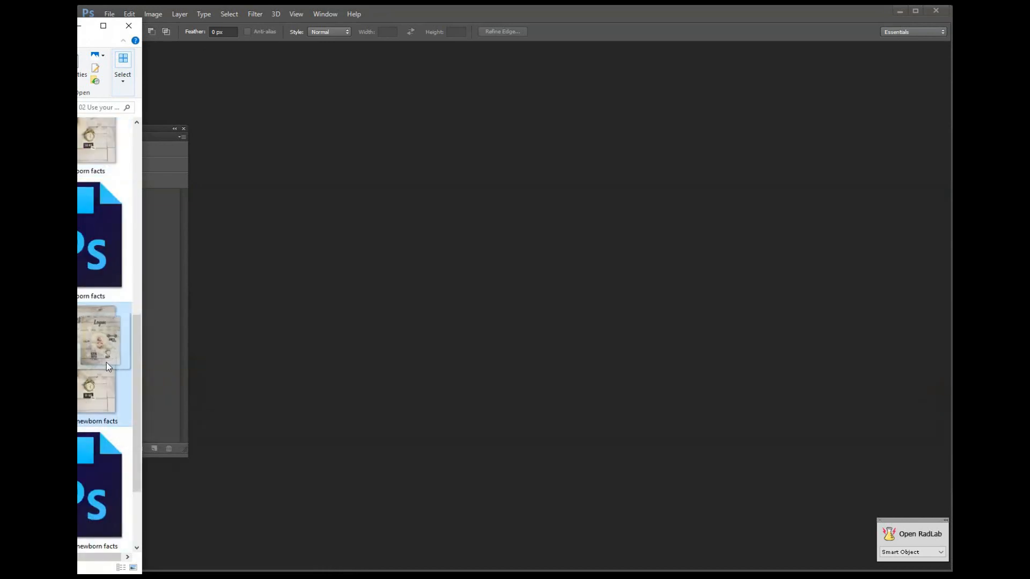
left_click_drag(107, 362, 523, 336)
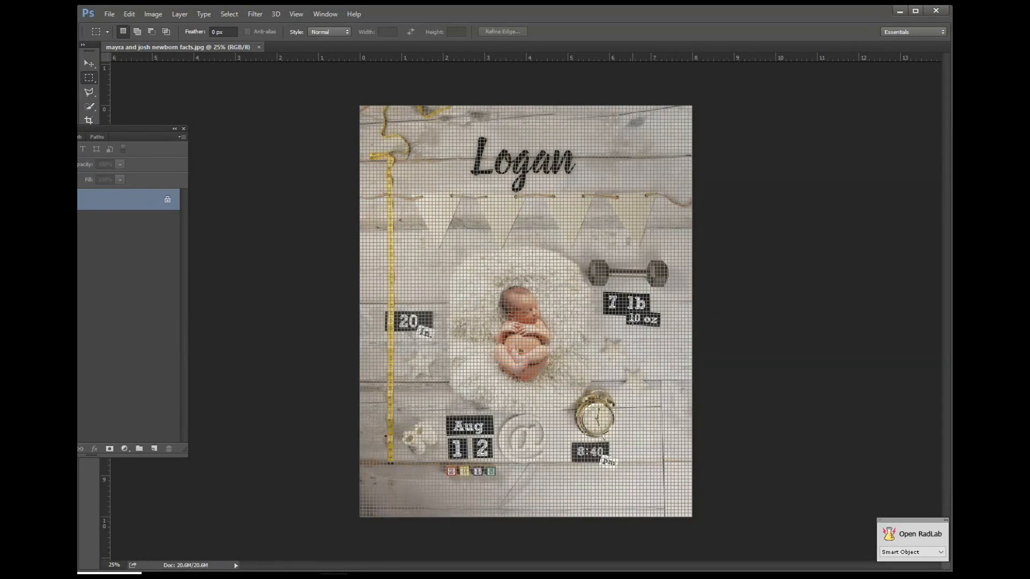
key("ctrl+h")
scroll(479, 338, "up", 5)
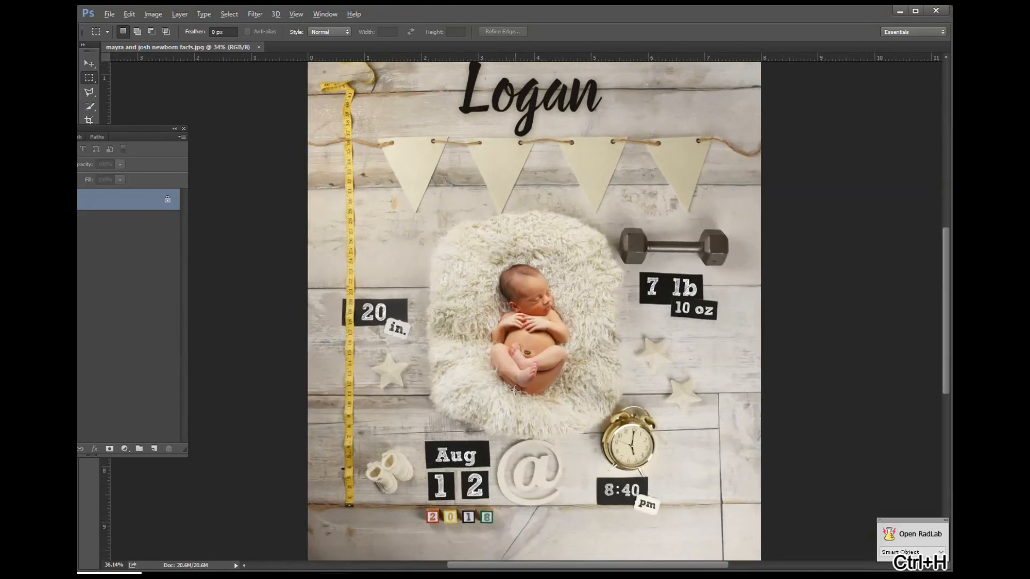
scroll(515, 391, "up", 2)
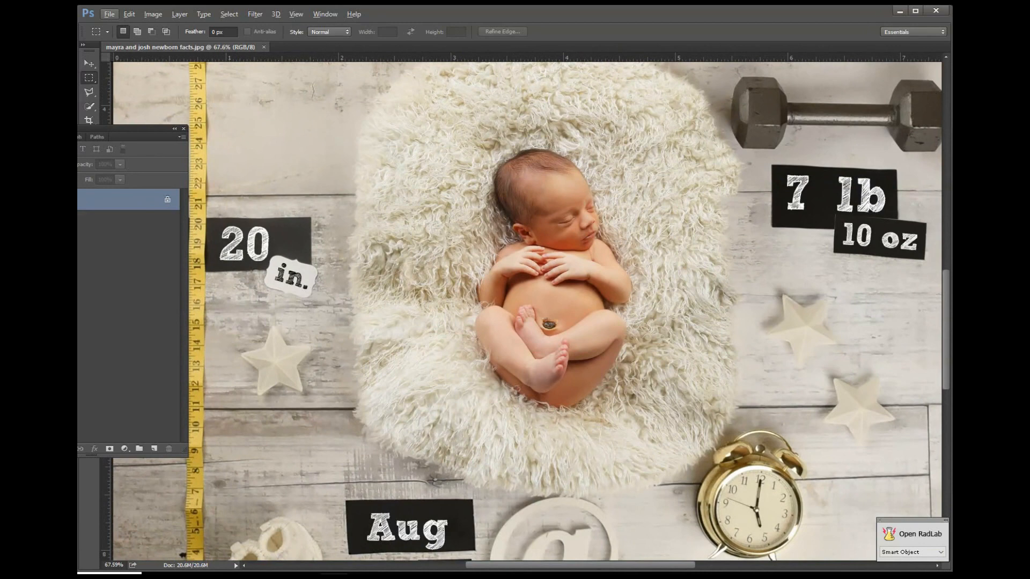
Reopen the swaddled baby's newborn facts JPG alongside and compare it with the unswaddled baby's version
left_click(79, 225)
left_click_drag(89, 153, 336, 47)
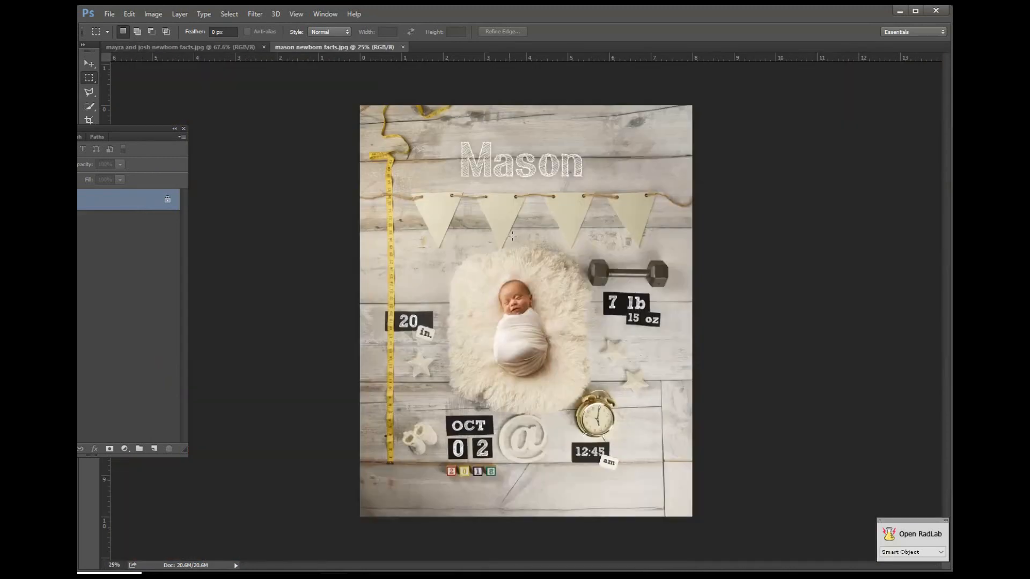
scroll(531, 346, "up", 2)
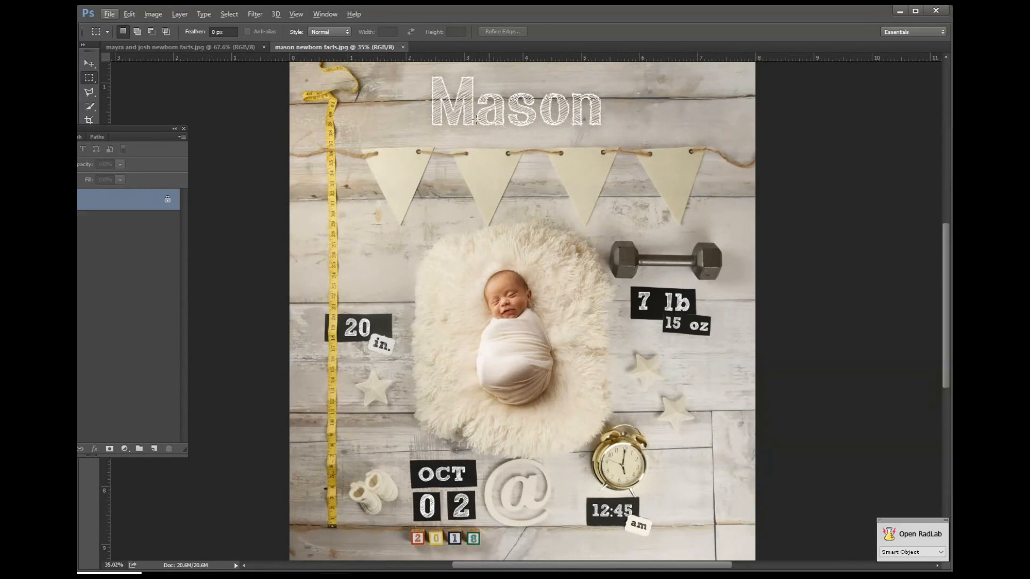
left_click(215, 48)
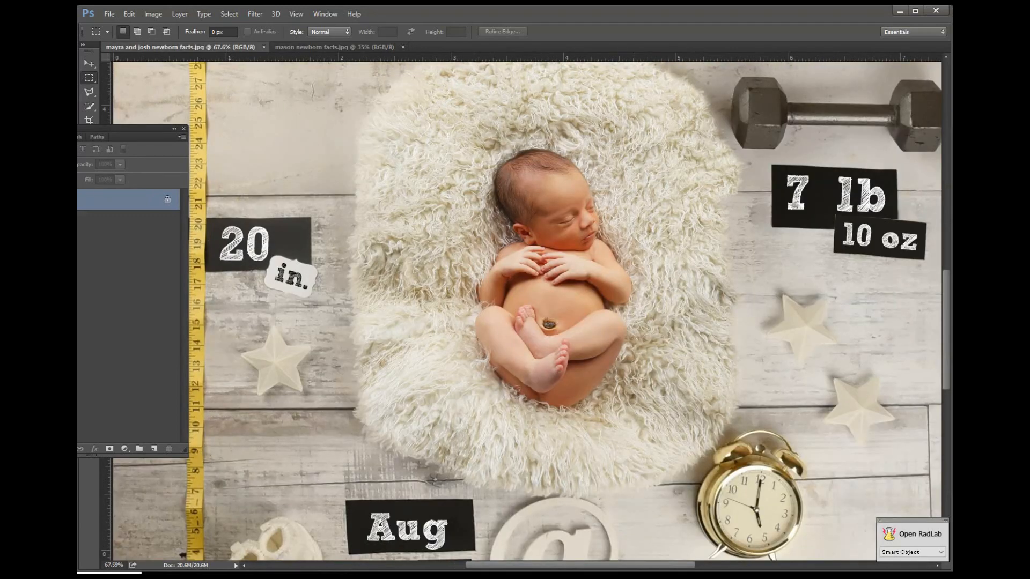
Examine how the fur rug's edges blend into the wooden floor all around the unswaddled baby
scroll(638, 379, "up", 1)
scroll(558, 381, "up", 5)
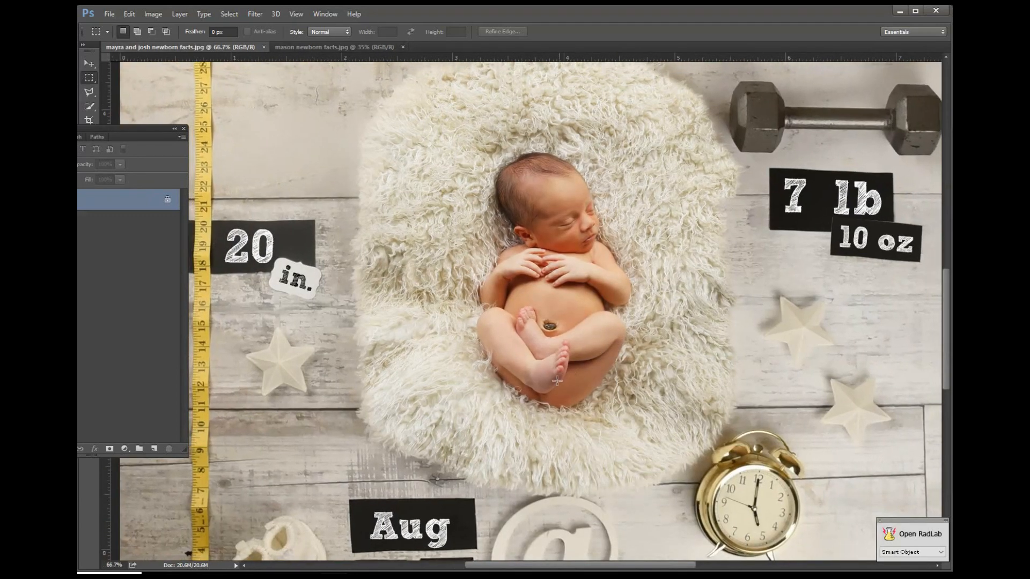
scroll(483, 467, "up", 3)
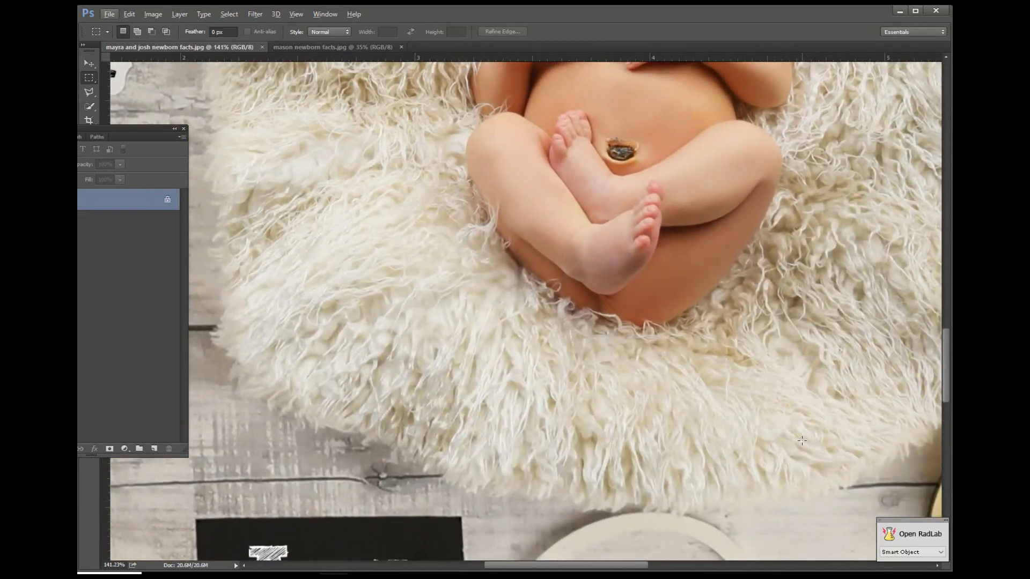
left_click_drag(502, 381, 435, 390)
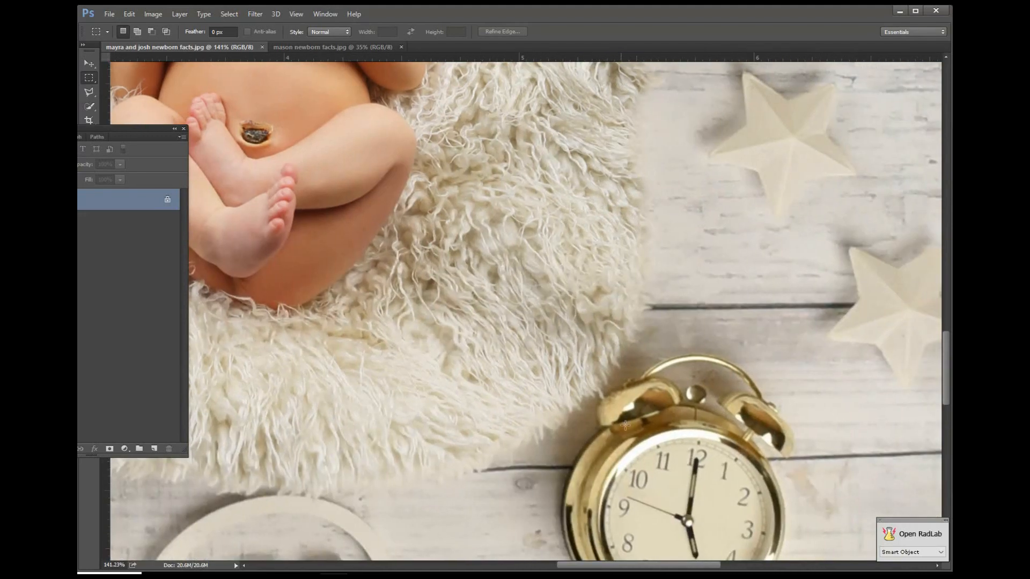
scroll(627, 269, "up", 6)
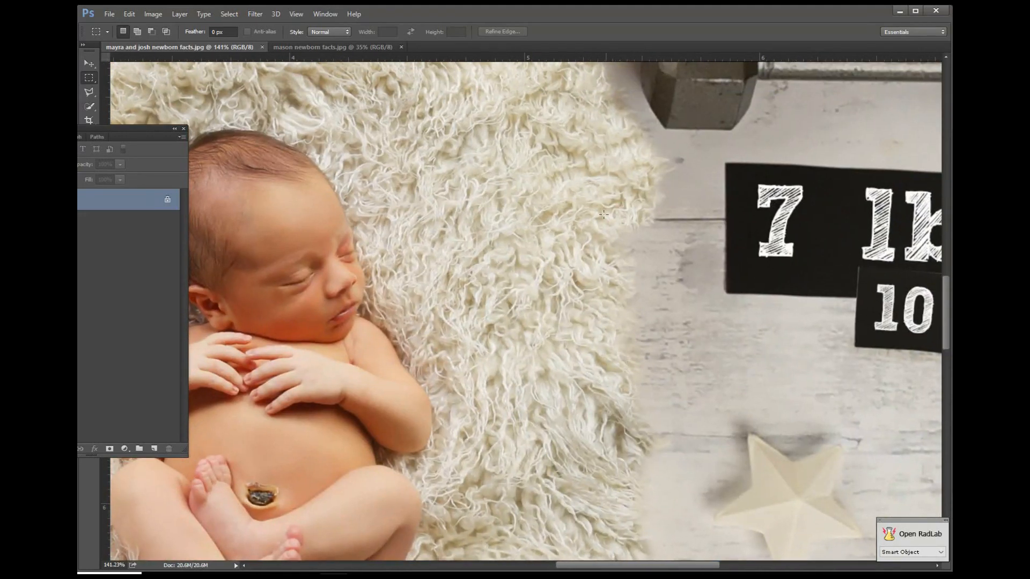
scroll(574, 193, "up", 4)
scroll(546, 175, "left", 4)
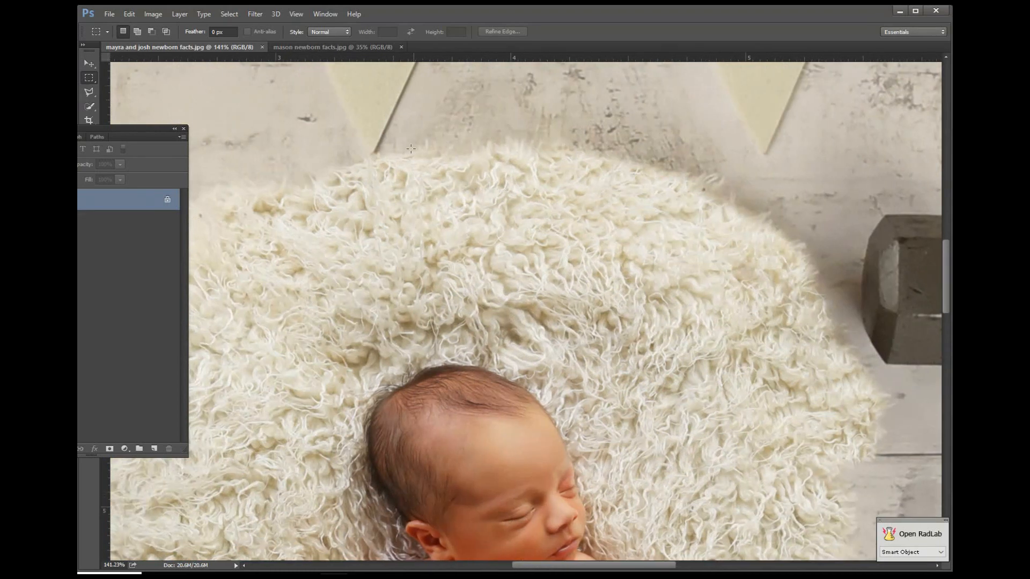
left_click_drag(276, 264, 489, 177)
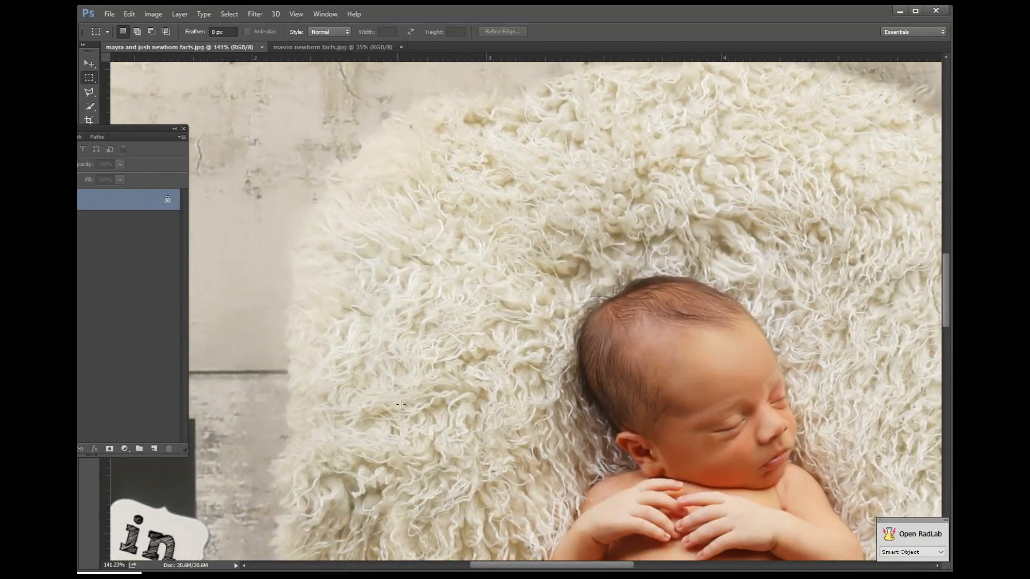
scroll(401, 404, "down", 6)
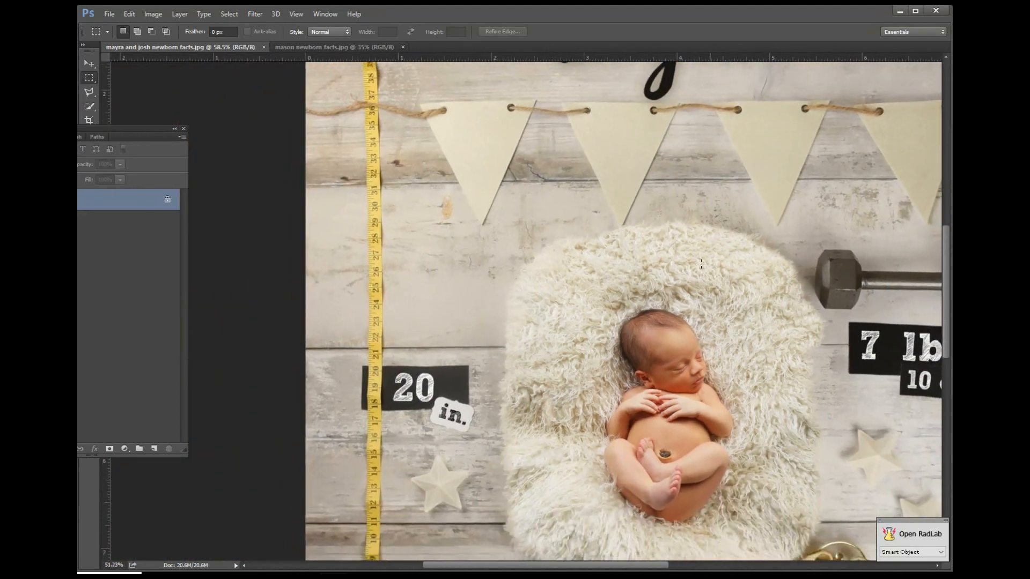
scroll(701, 263, "down", 1)
left_click_drag(611, 395, 507, 339)
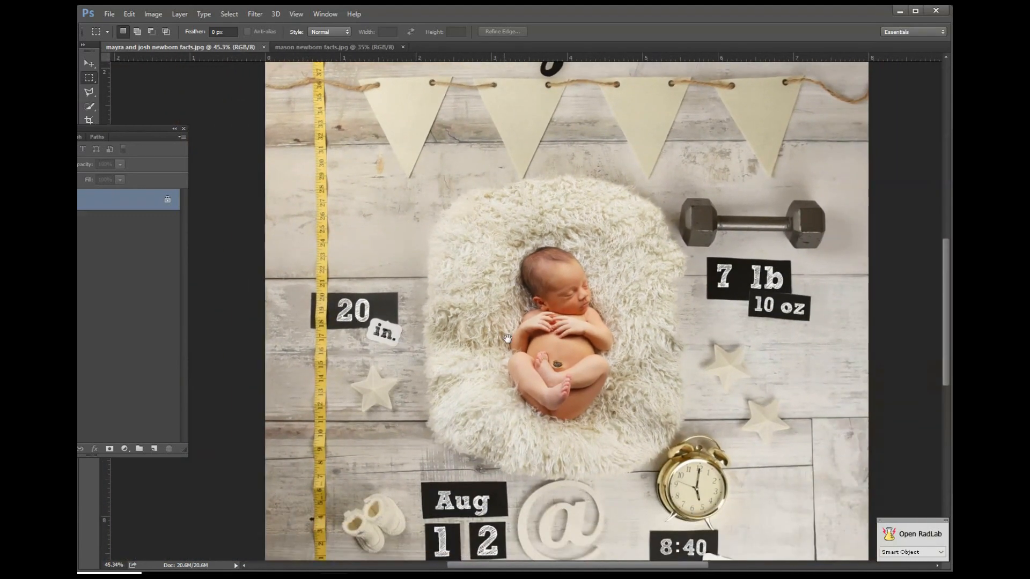
Examine the fur strands overlapping the unswaddled baby's arms and legs, up close and within the whole composite
scroll(620, 315, "up", 1)
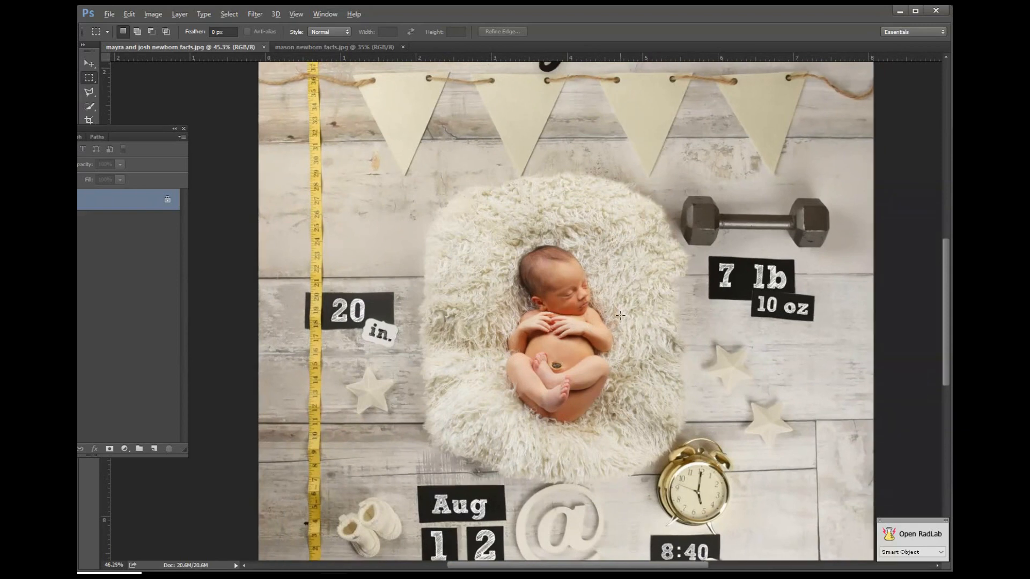
scroll(620, 314, "up", 5)
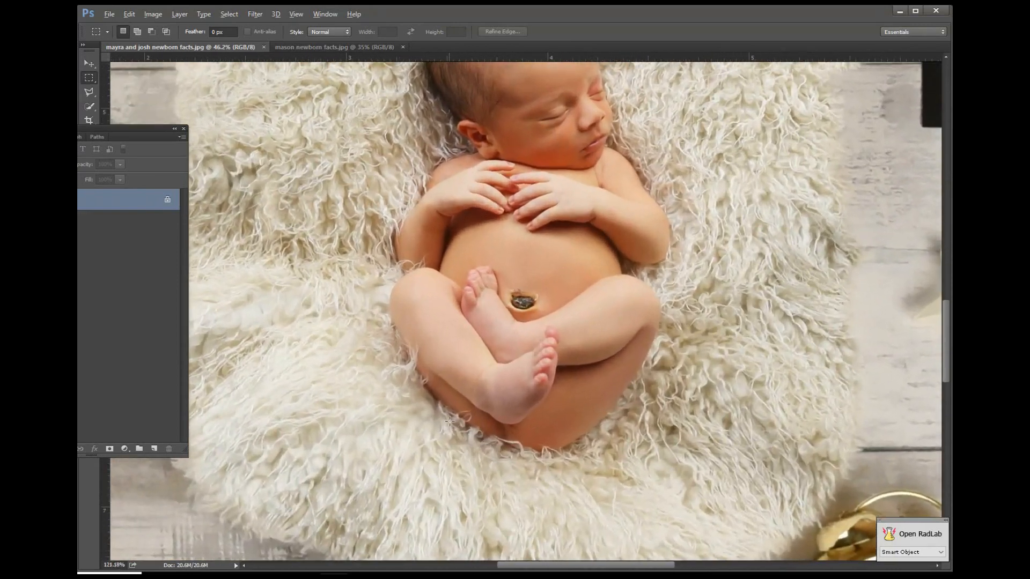
scroll(421, 149, "down", 1)
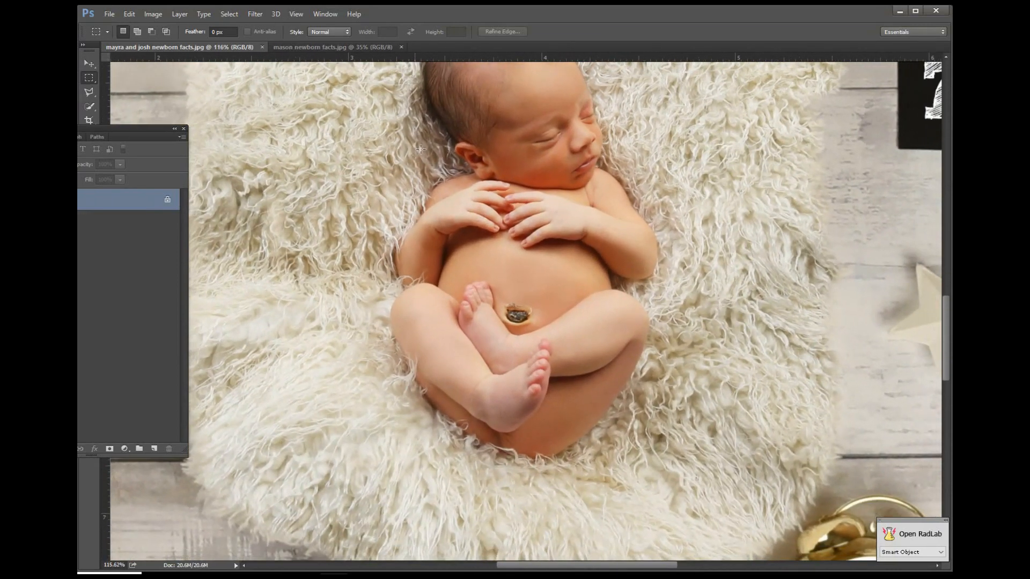
scroll(421, 149, "up", 1)
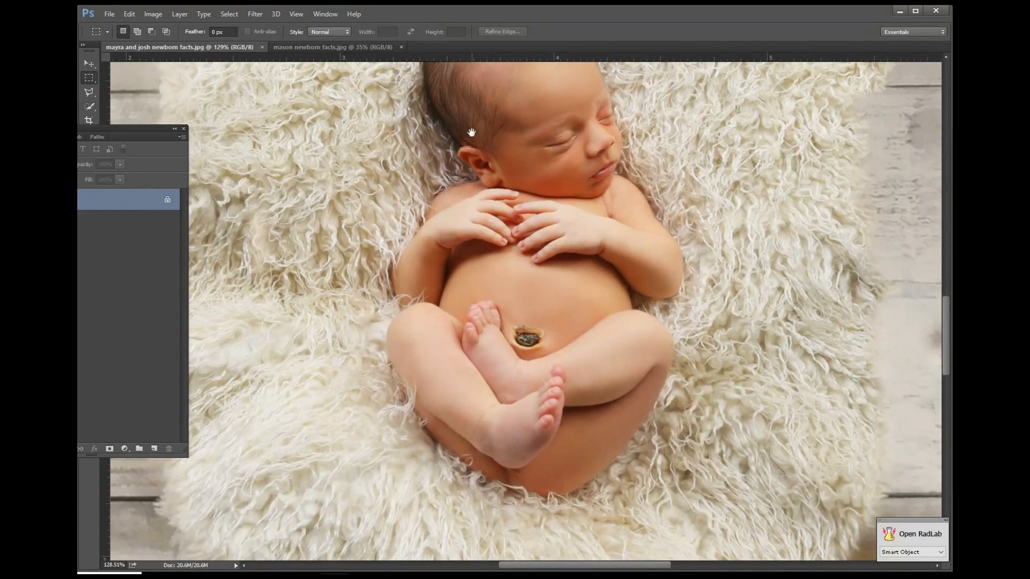
scroll(408, 303, "up", 5)
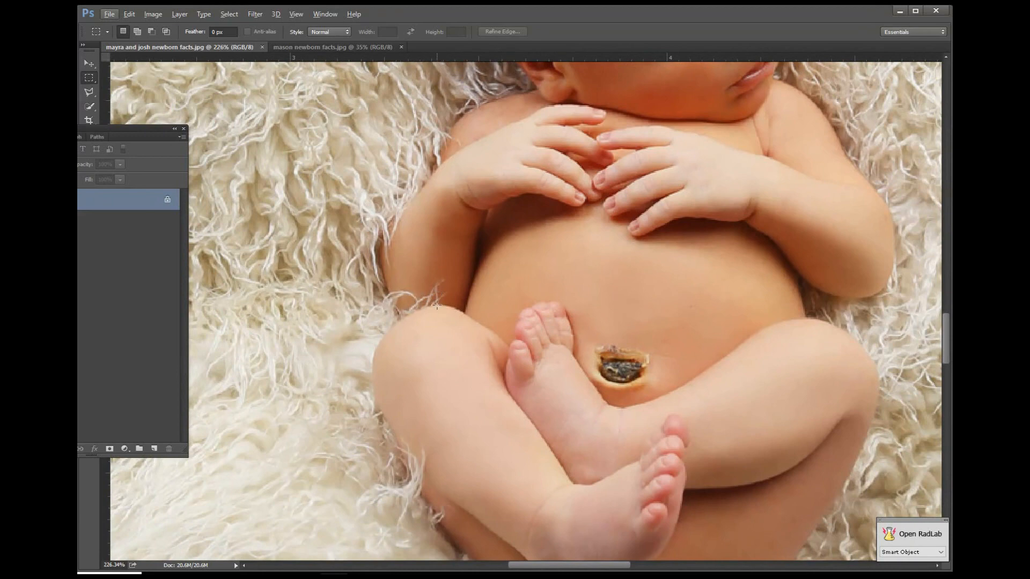
scroll(437, 306, "down", 5)
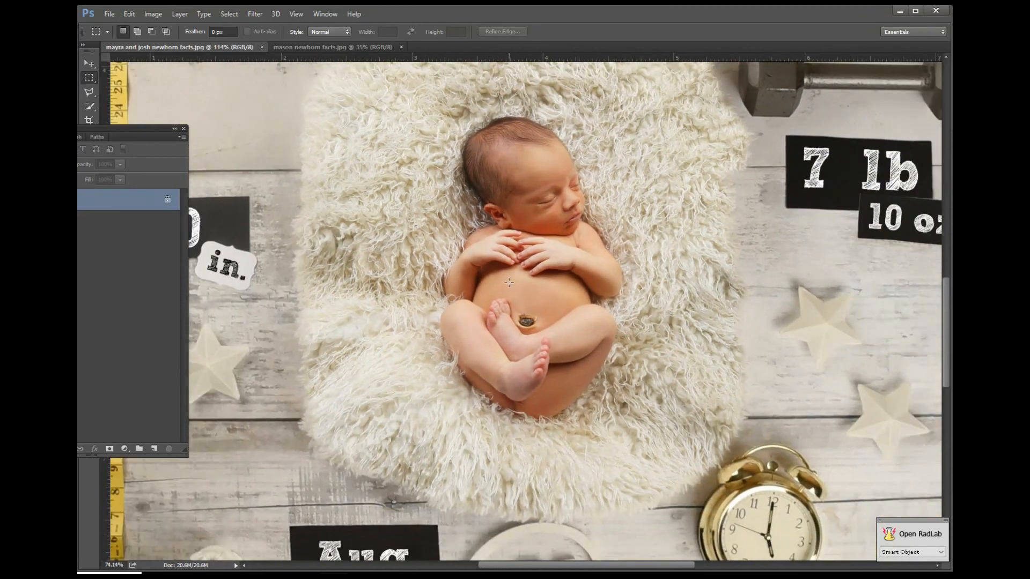
scroll(508, 283, "down", 4)
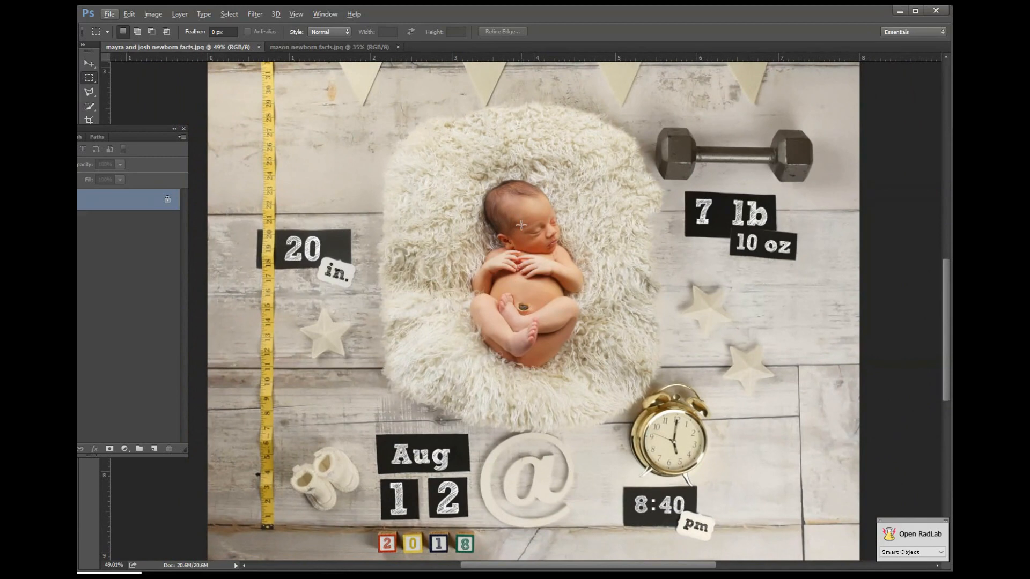
scroll(489, 211, "up", 2)
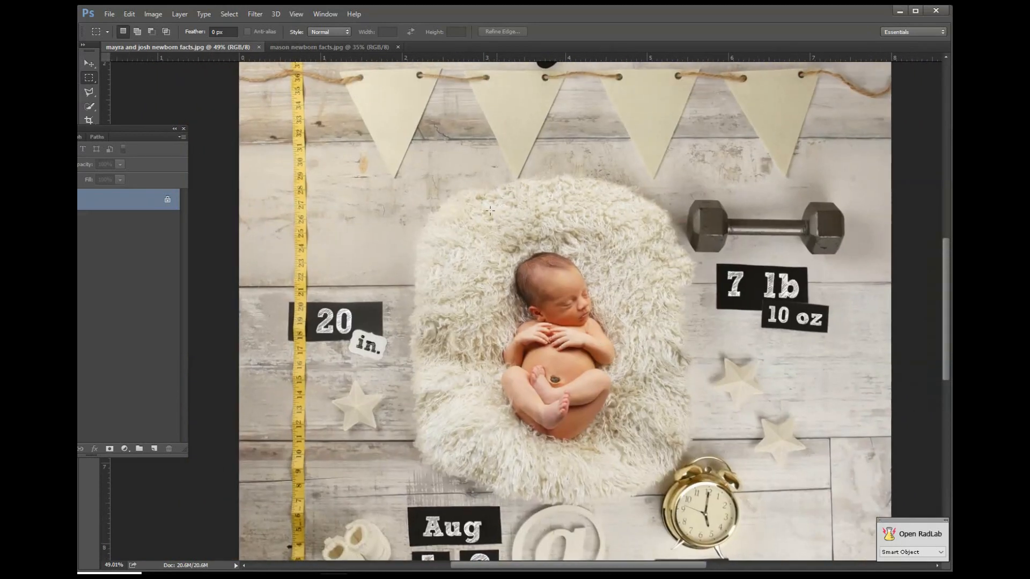
Close both newborn facts images and open the Santa-hat baby's original photo and NOEL composite with the grid hidden
left_click(258, 49)
left_click(237, 48)
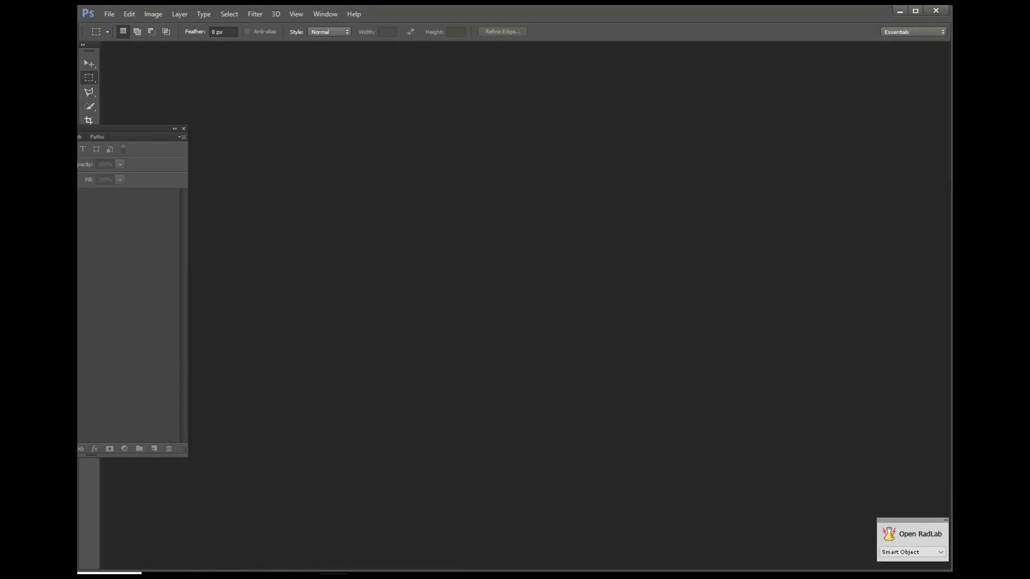
key("alt+Tab")
scroll(102, 322, "down", 3)
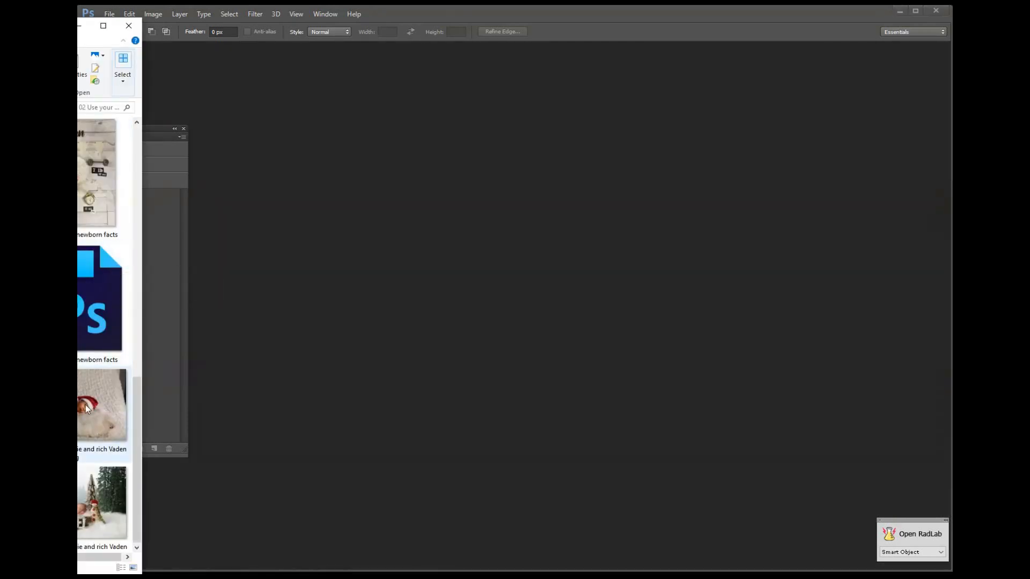
left_click(98, 494, "ctrl")
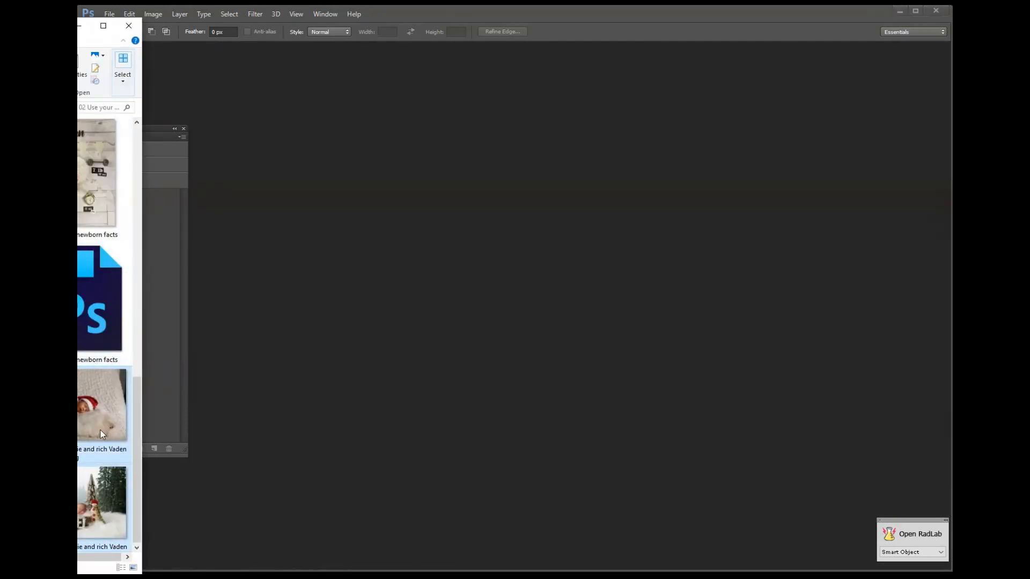
left_click_drag(103, 434, 537, 334)
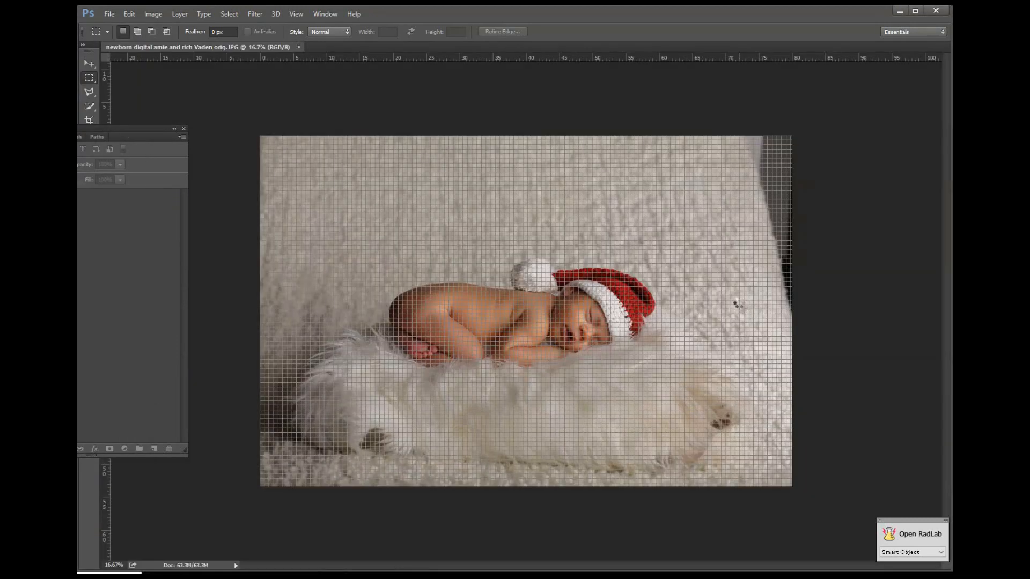
key("ctrl+h")
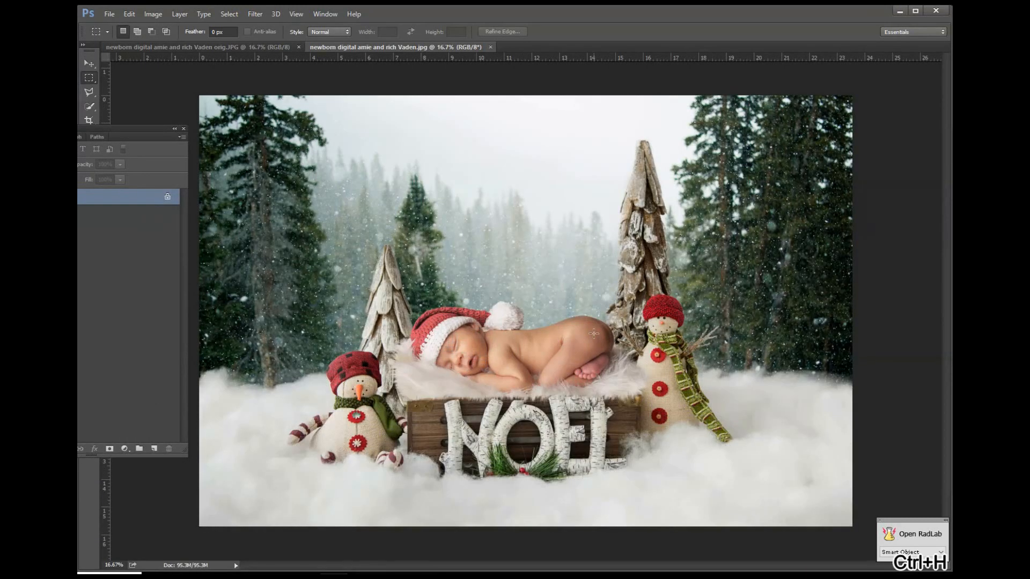
Browse the data drive and its digital backgrounds folder for the blank NOEL background
left_click(78, 215)
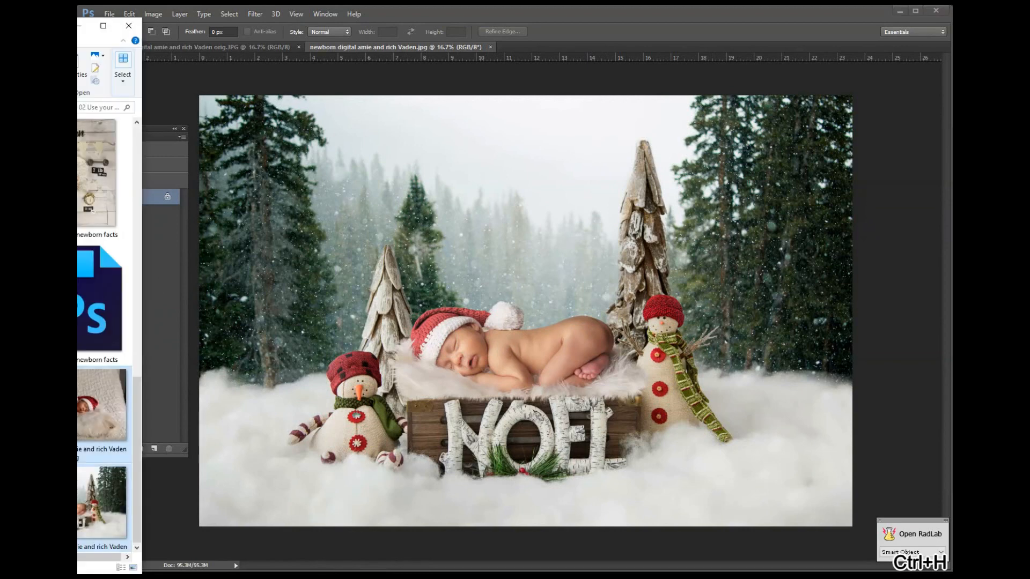
left_click(79, 215)
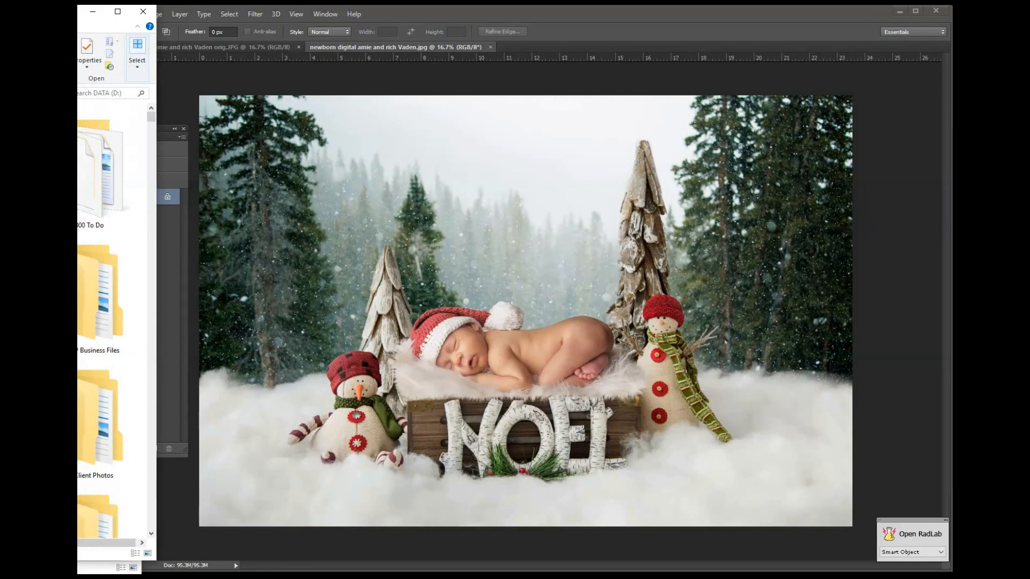
double_click(78, 214)
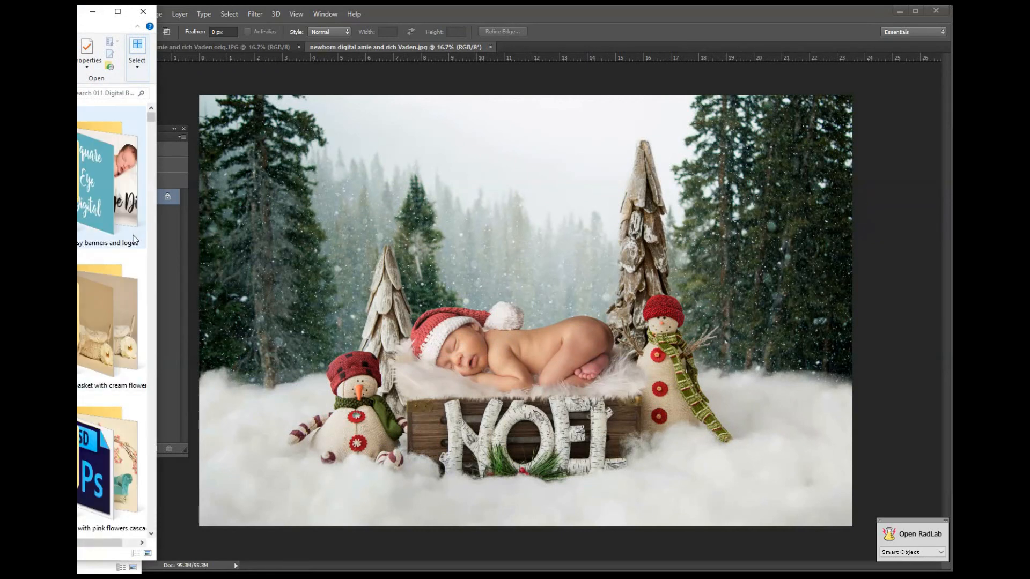
key("alt+Left")
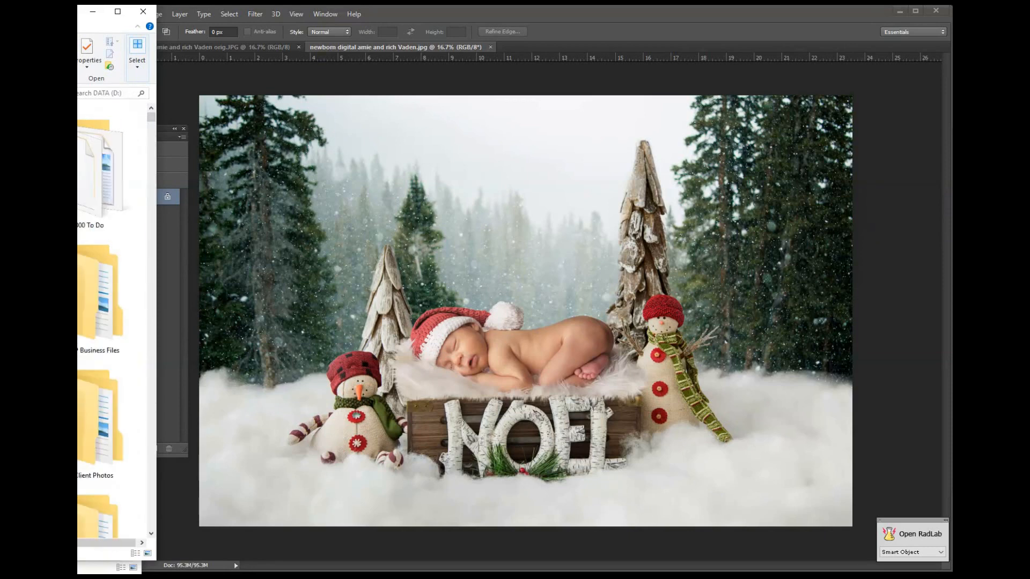
Compare the Santa-hat baby up close in the NOEL composite with the original studio photo, hiding the original's grid
left_click(465, 403)
scroll(444, 357, "up", 2)
scroll(444, 357, "up", 7)
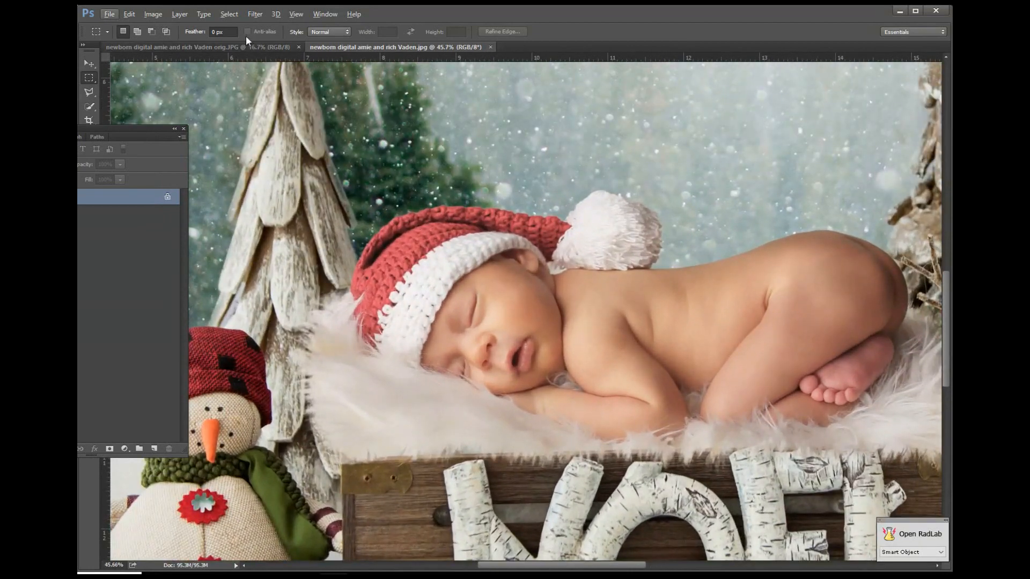
left_click(241, 46)
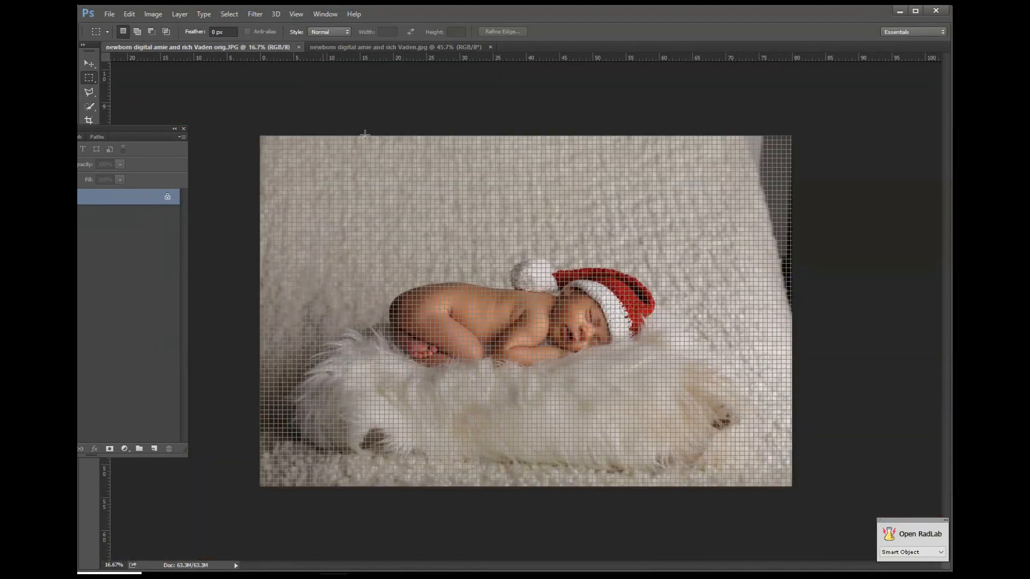
key("ctrl+h")
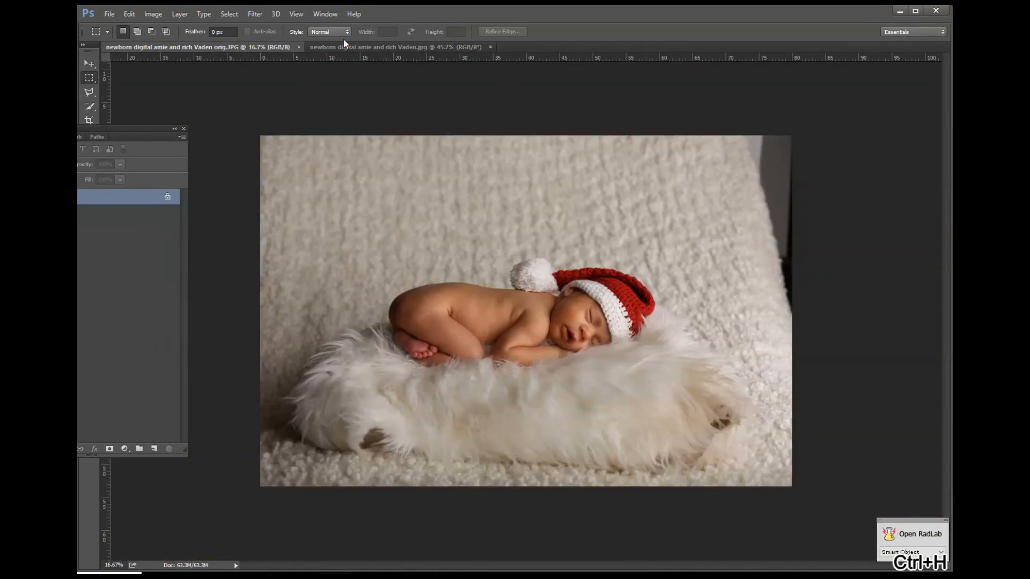
left_click(367, 45)
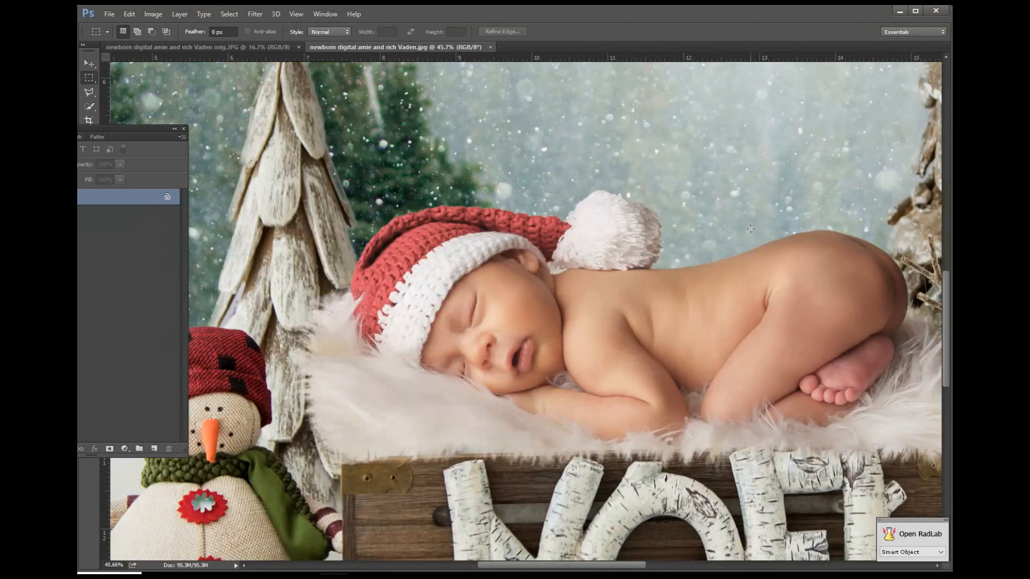
Open the Christmas_digital7 composite and the blank Christmas_digital7.jpg, and examine the white fur on the empty NOEL crate
left_click_drag(595, 4, 617, 67)
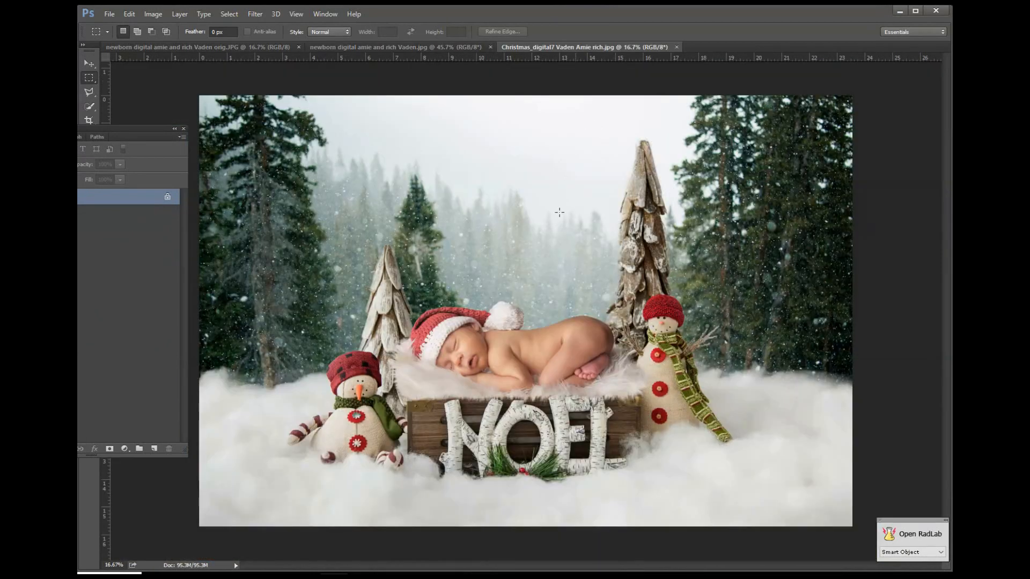
scroll(495, 400, "up", 4)
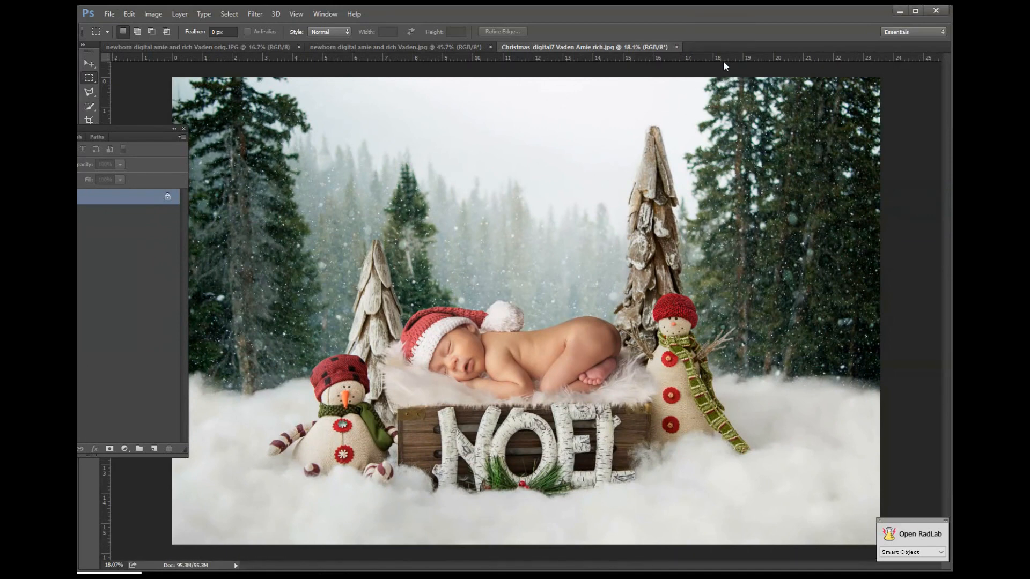
scroll(508, 398, "up", 6)
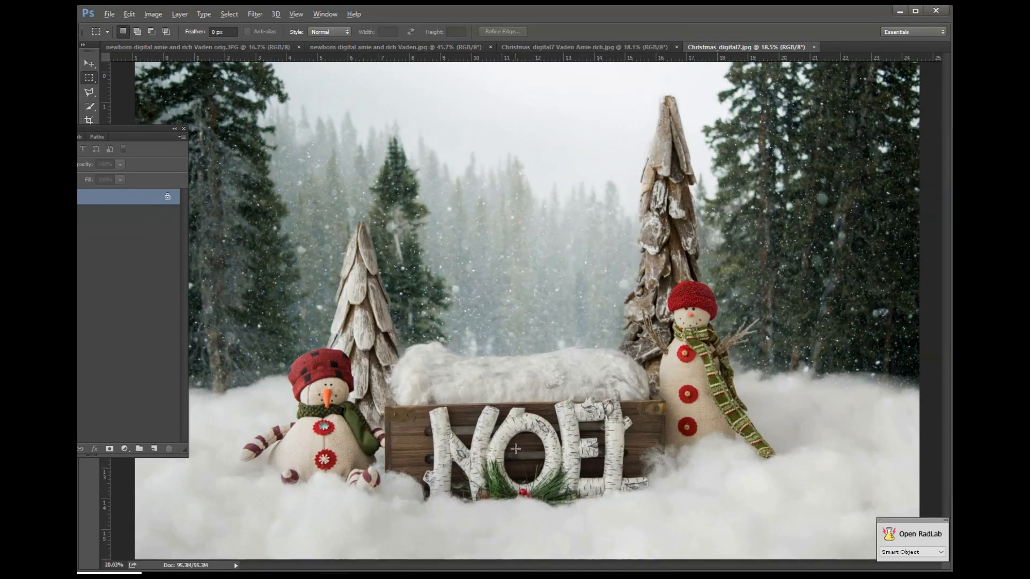
scroll(509, 398, "up", 4)
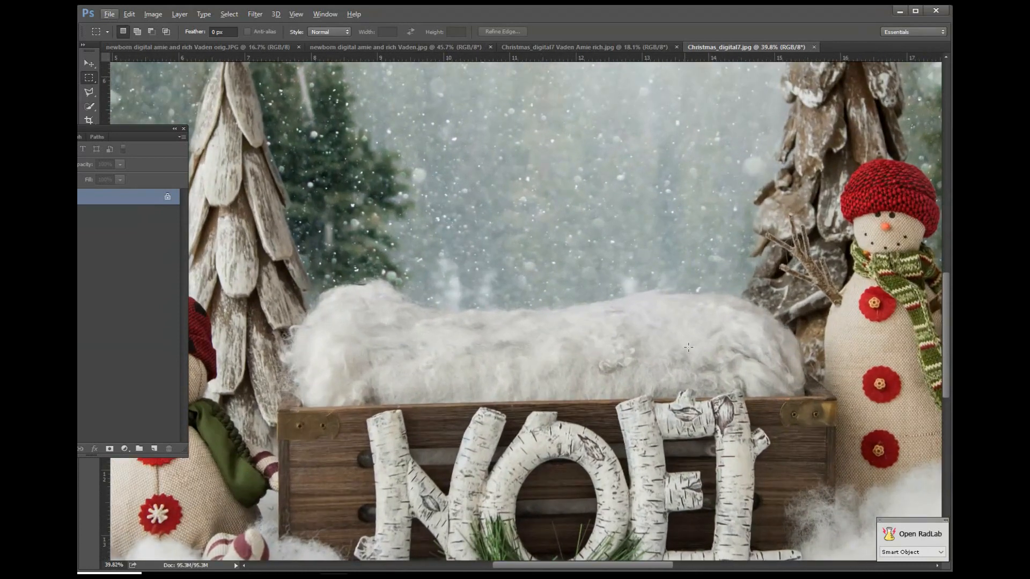
scroll(680, 365, "down", 4)
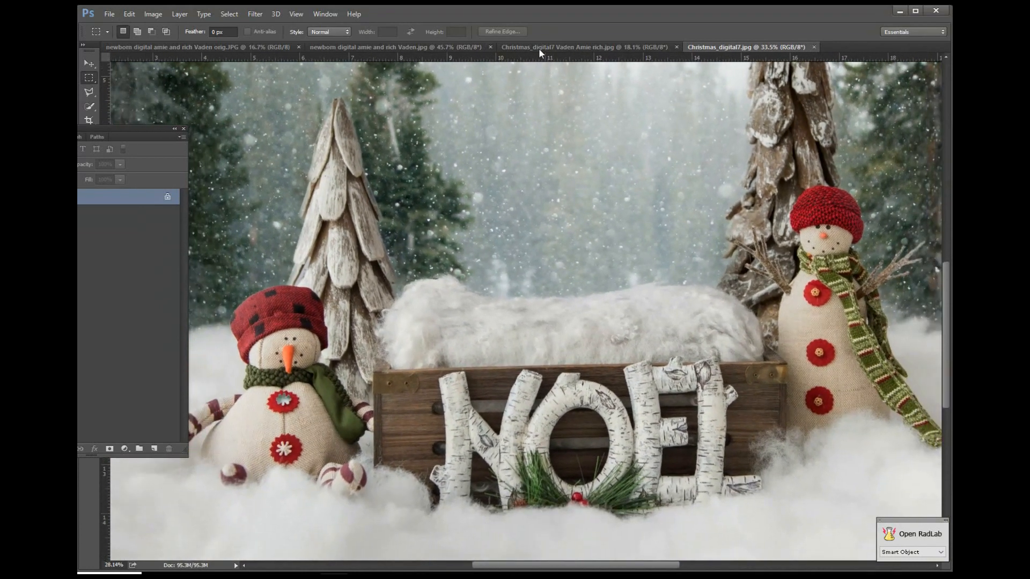
Examine how the baby's own fur overlaps the NOEL crate and surroundings in the Christmas_digital7 composite, up close and as a whole
left_click(536, 48)
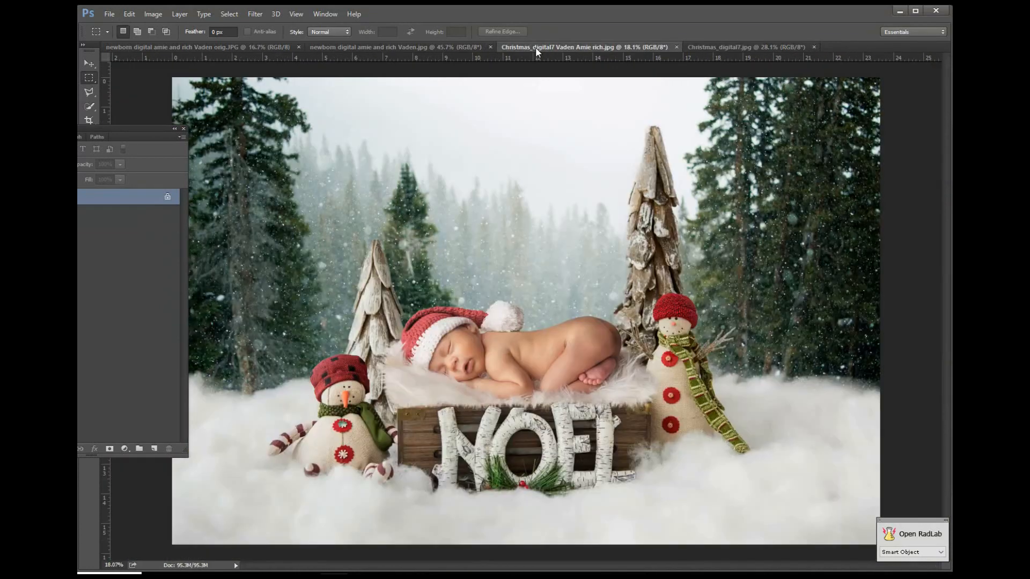
scroll(452, 409, "up", 5)
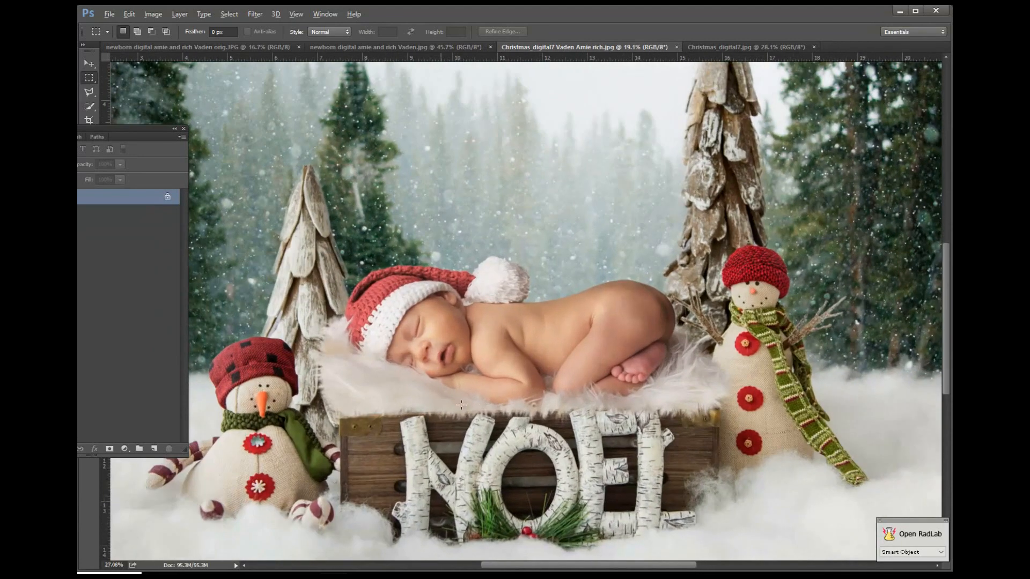
scroll(332, 321, "up", 1)
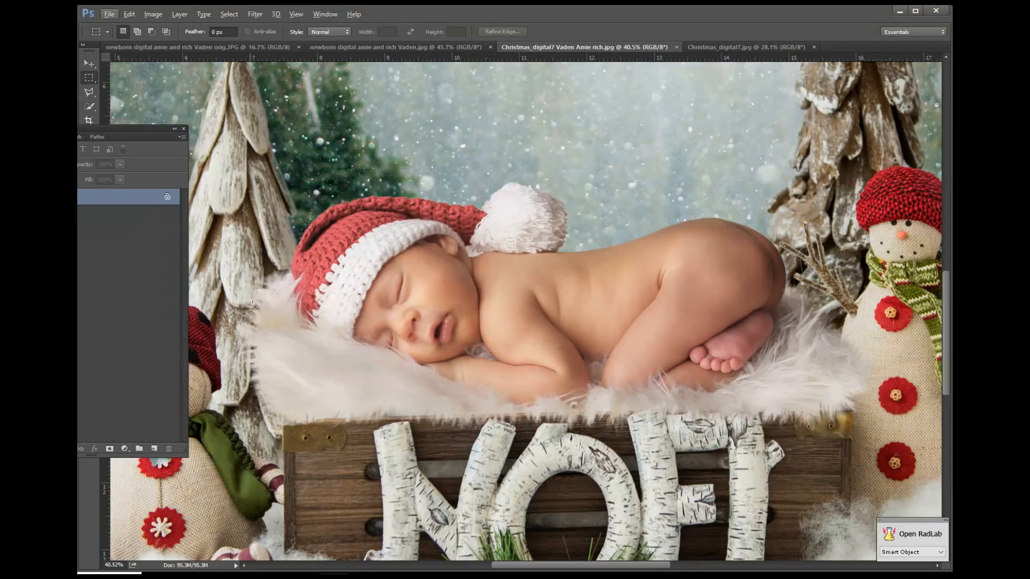
scroll(509, 439, "up", 3)
scroll(508, 439, "up", 5)
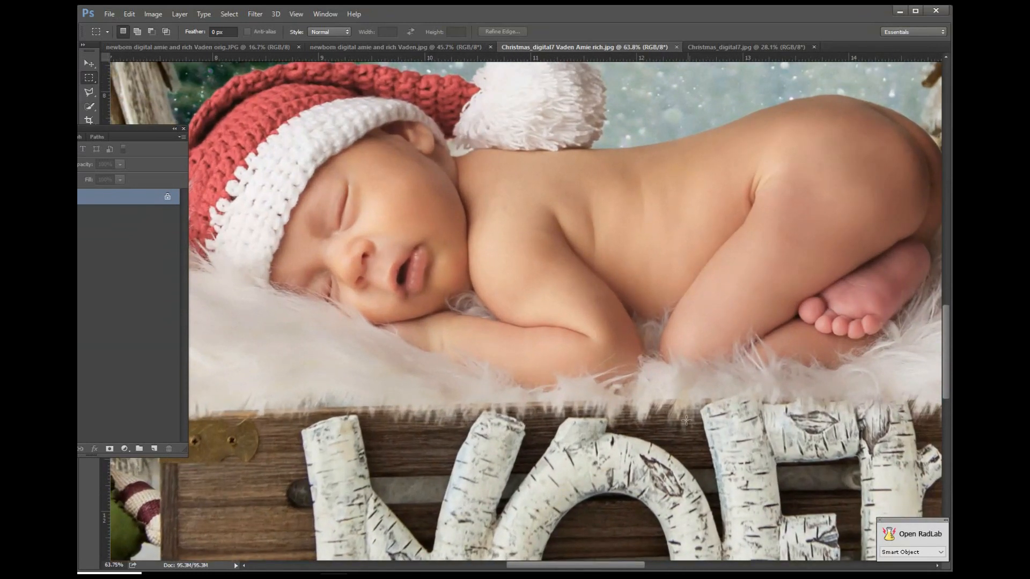
left_click_drag(708, 423, 442, 428)
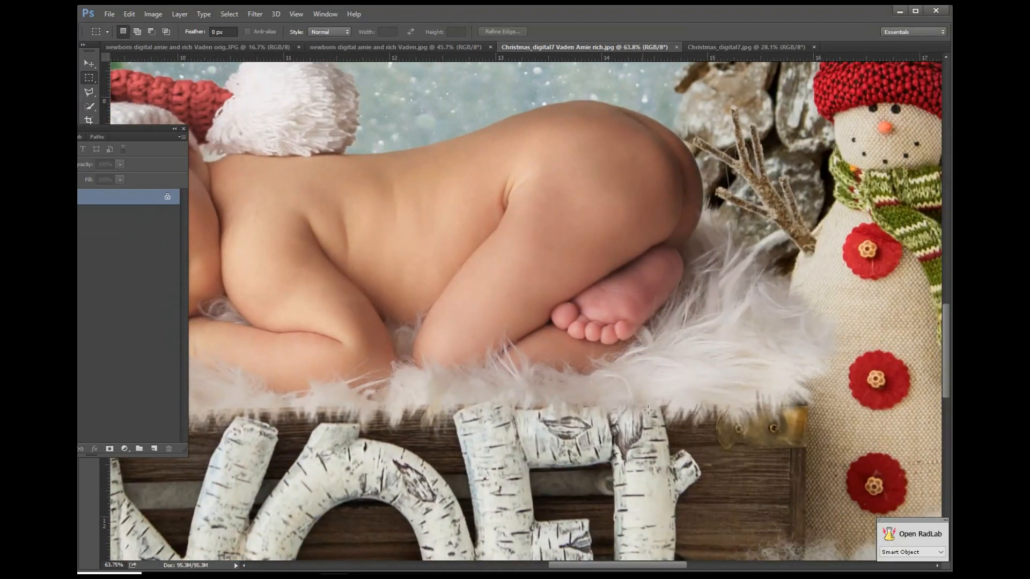
left_click_drag(497, 315, 864, 305)
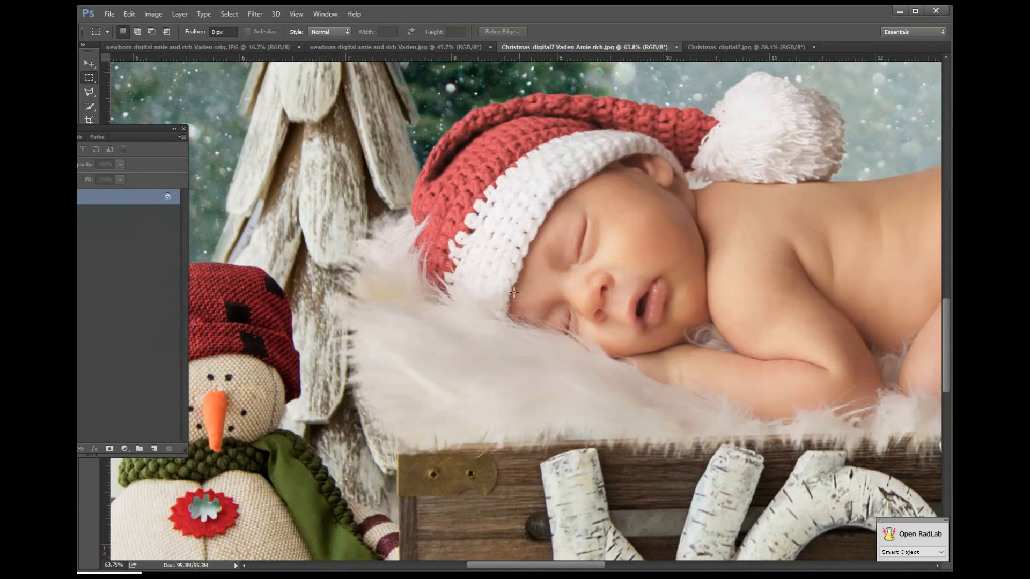
scroll(411, 334, "down", 8)
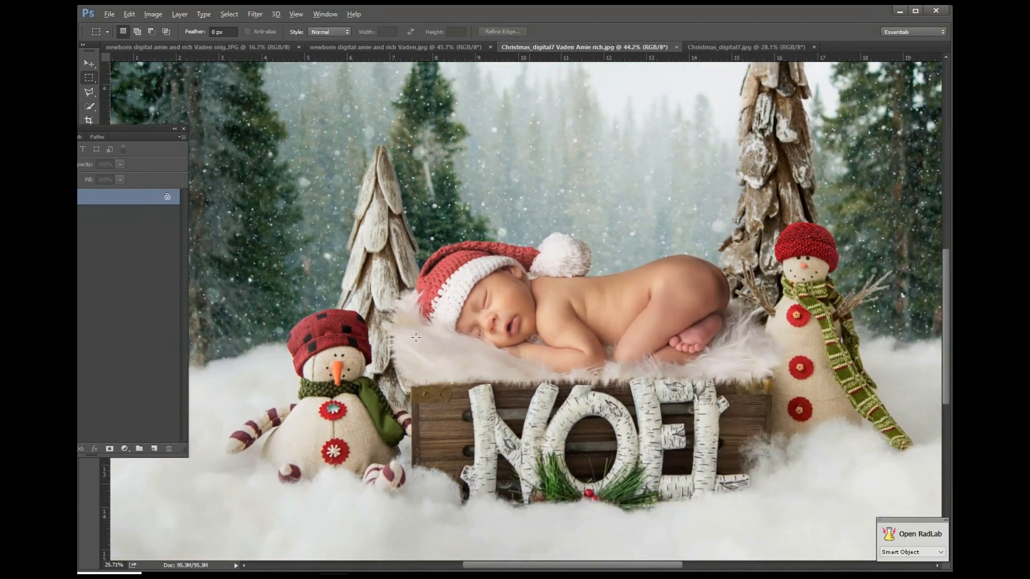
scroll(415, 337, "down", 2)
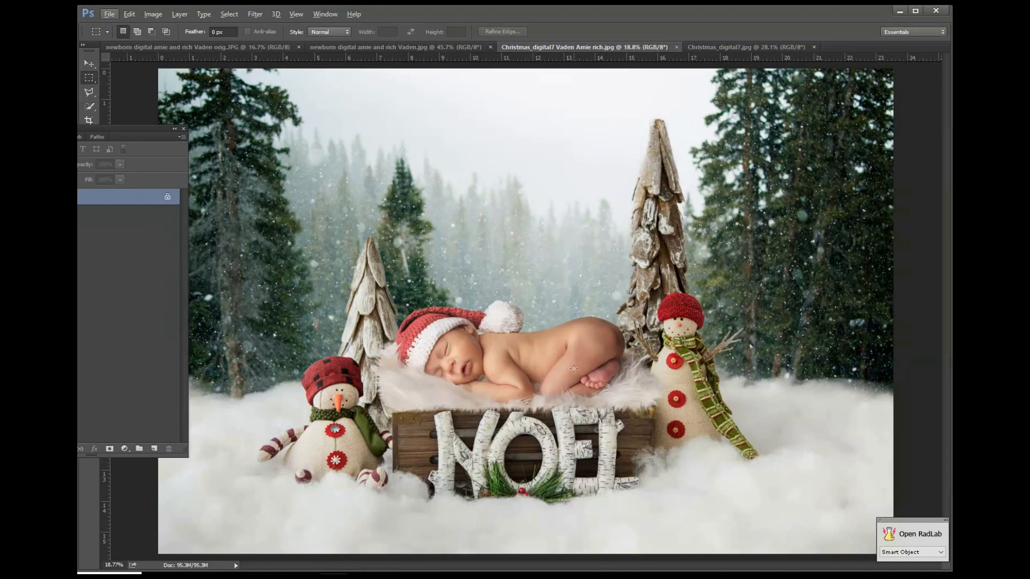
scroll(448, 418, "up", 5)
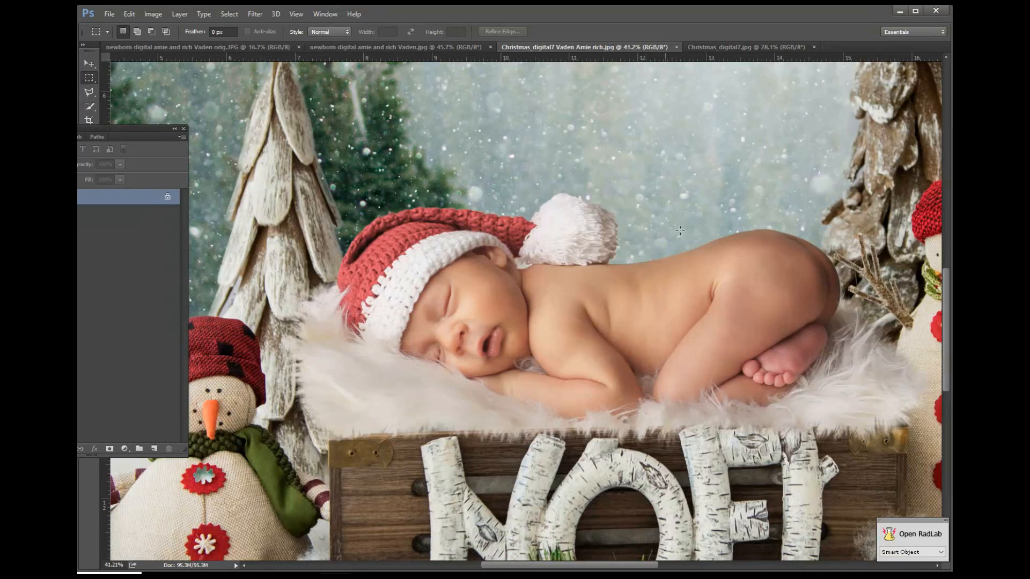
Close all the open Santa-hat baby and Christmas background images
left_click(677, 47)
left_click(627, 47)
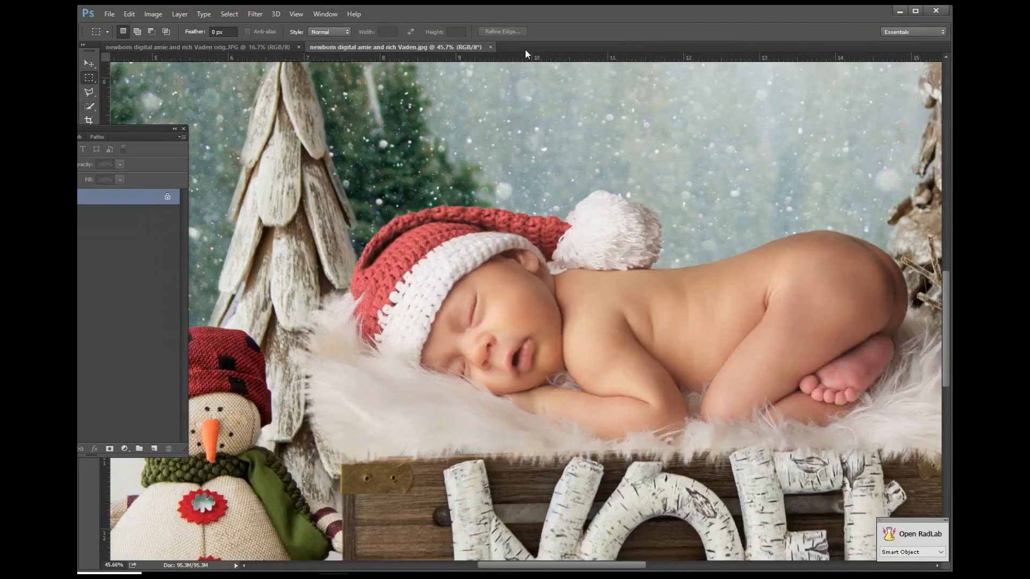
left_click(489, 47)
left_click(299, 47)
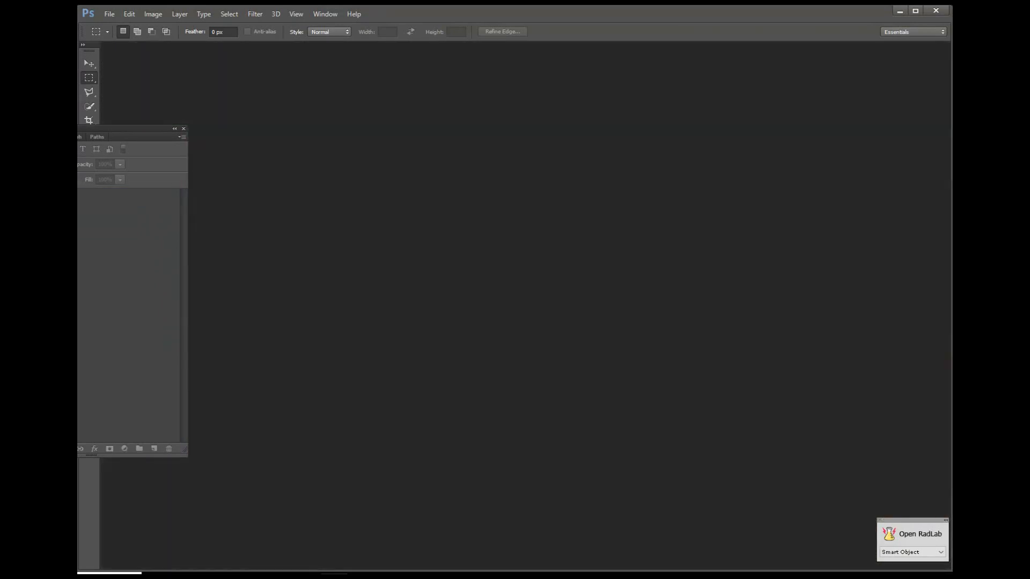
Open the 172HR LOVE composite PSD from the "02 Use your own fabrics" folder and hide its grid
key("alt+Tab")
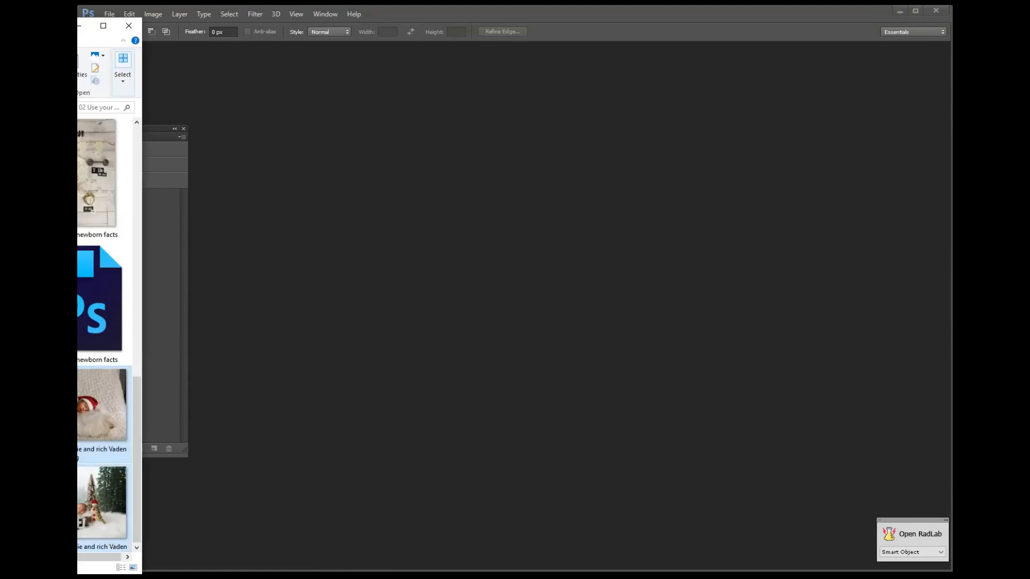
scroll(109, 336, "up", 5)
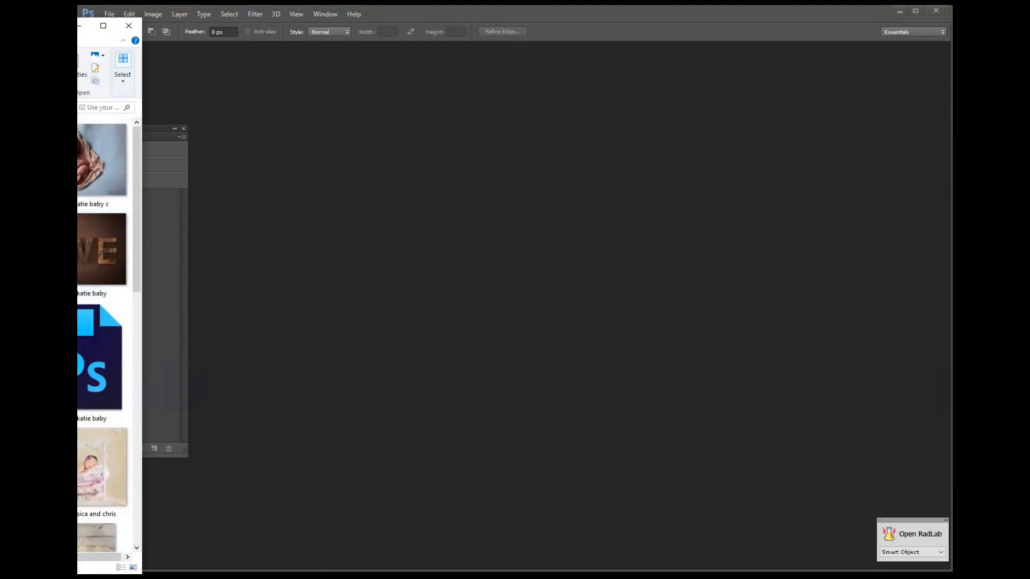
key("alt+Left")
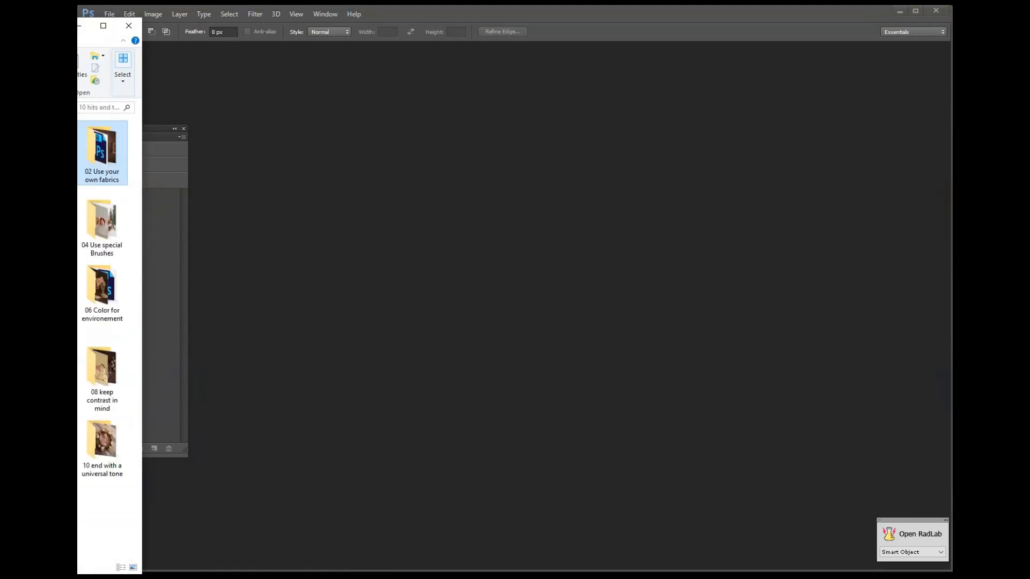
double_click(95, 147)
left_click(81, 356)
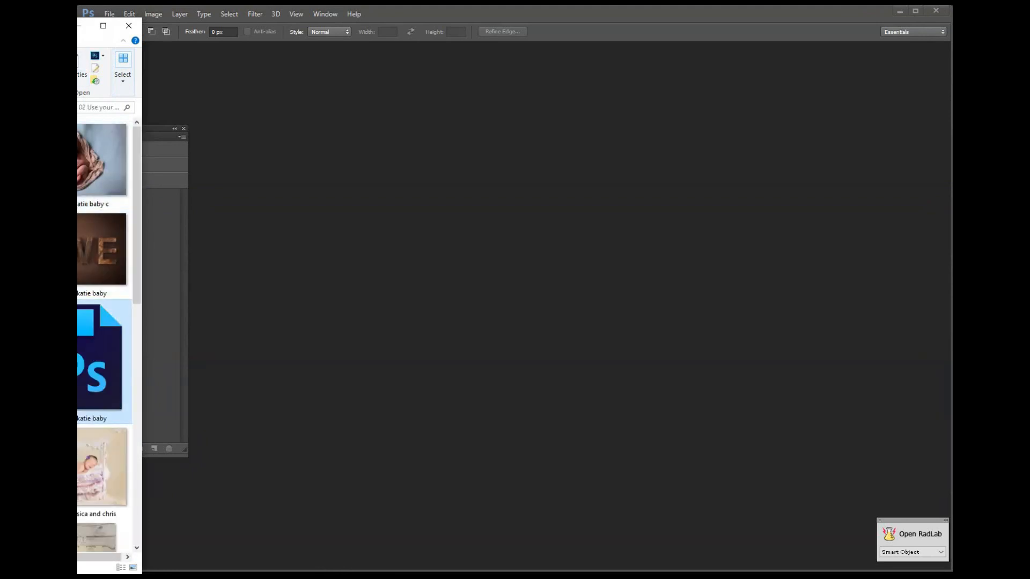
left_click_drag(81, 357, 613, 241)
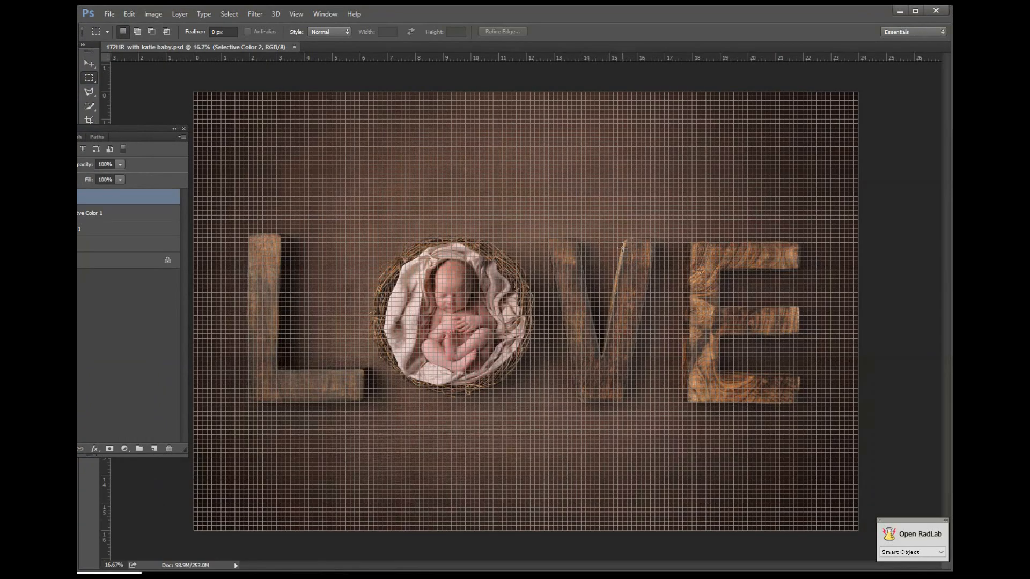
key("ctrl+h")
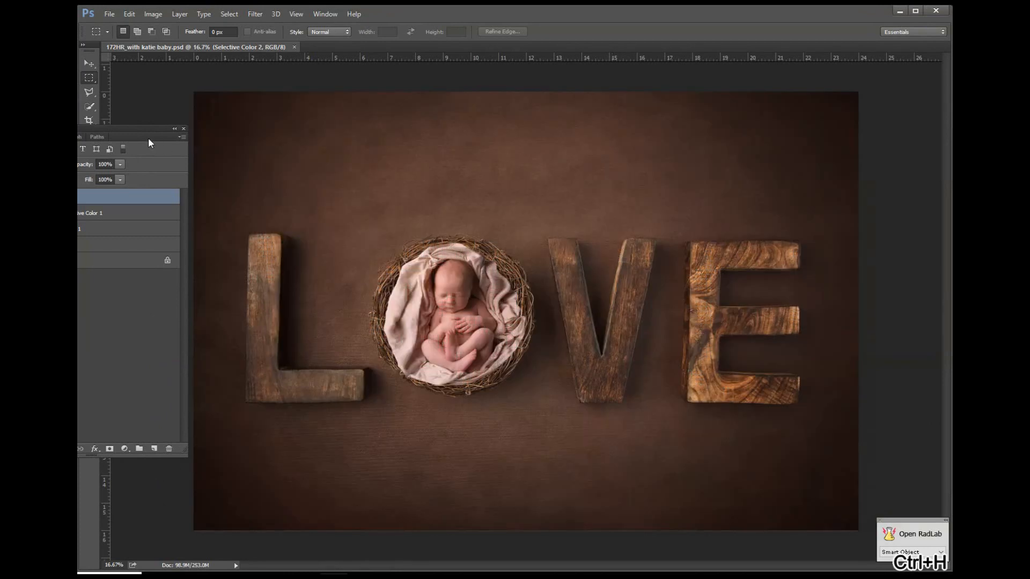
Bring the LOVE composite's layer list fully into view and hide every layer above the Background
left_click_drag(128, 132, 324, 116)
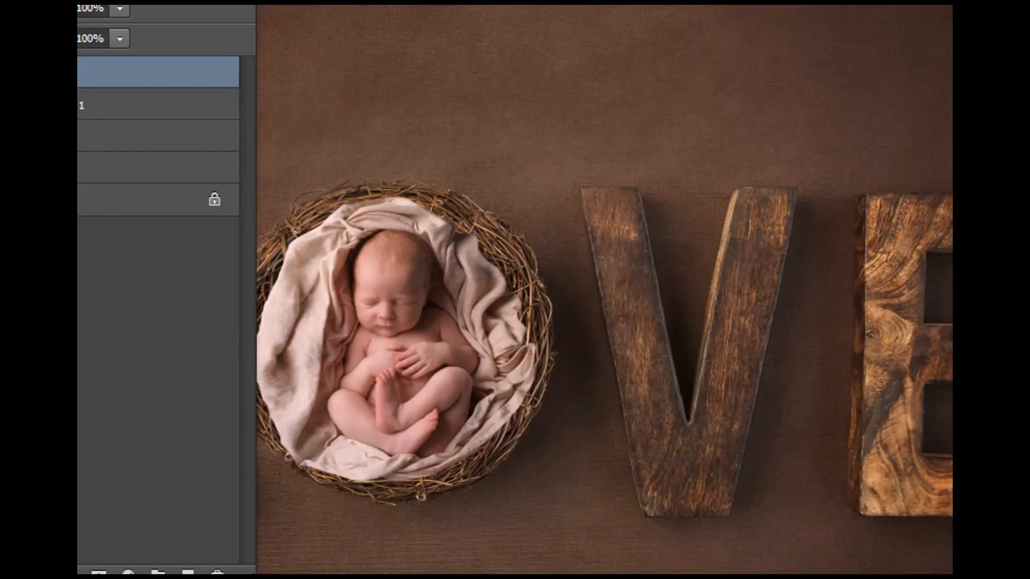
left_click_drag(277, 217, 235, 206)
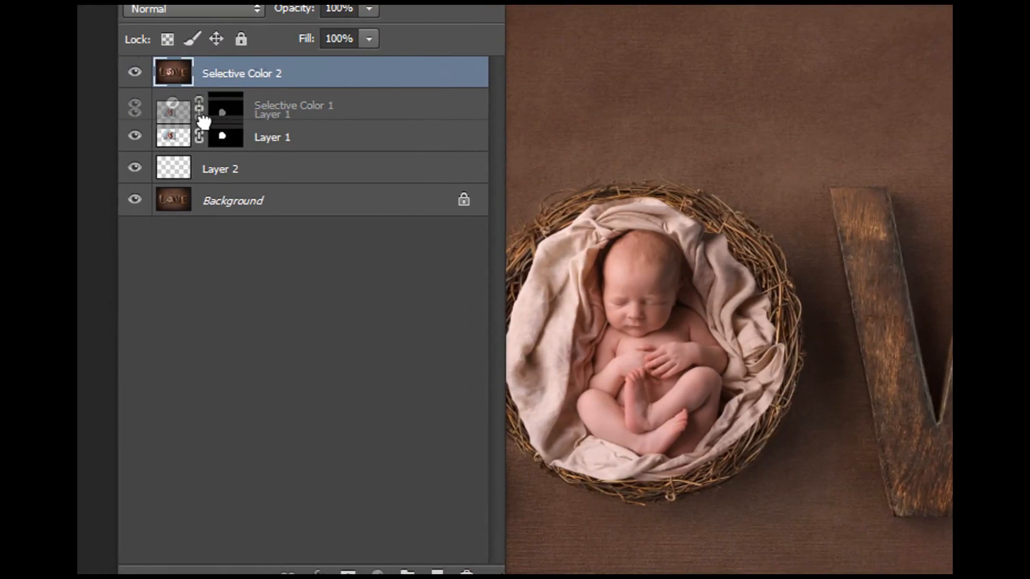
left_click_drag(204, 120, 202, 133)
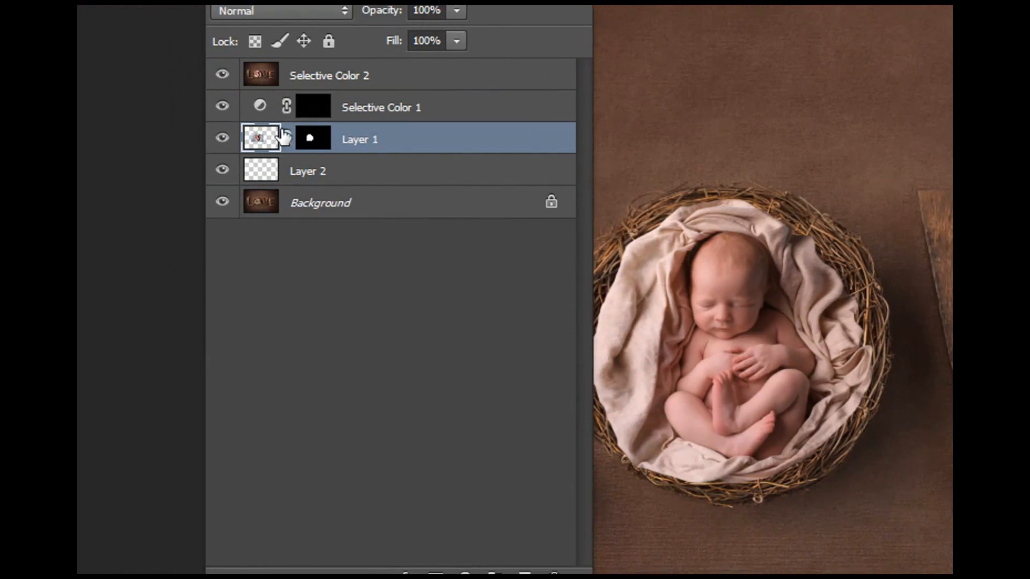
left_click(221, 139)
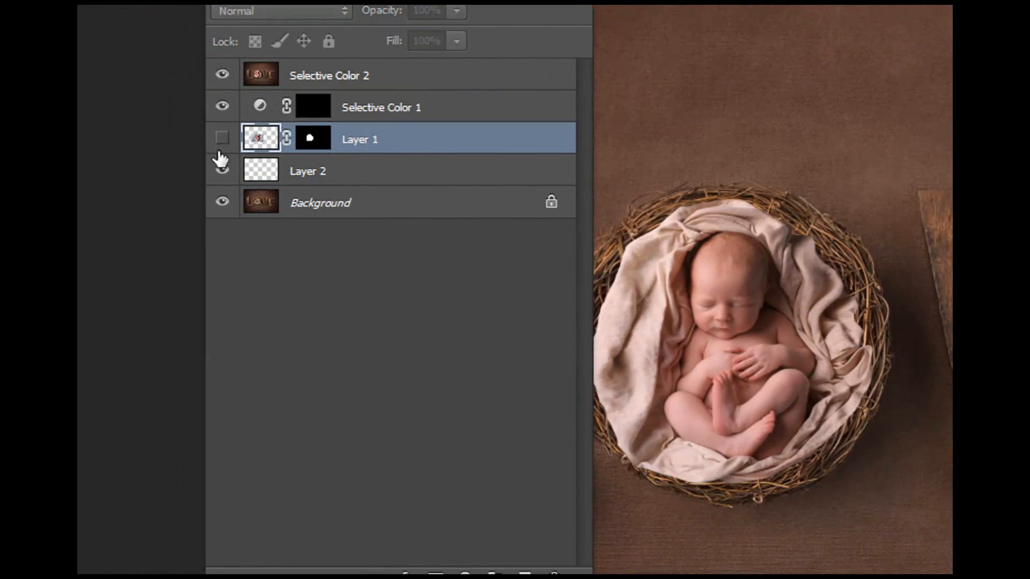
left_click_drag(222, 170, 224, 92)
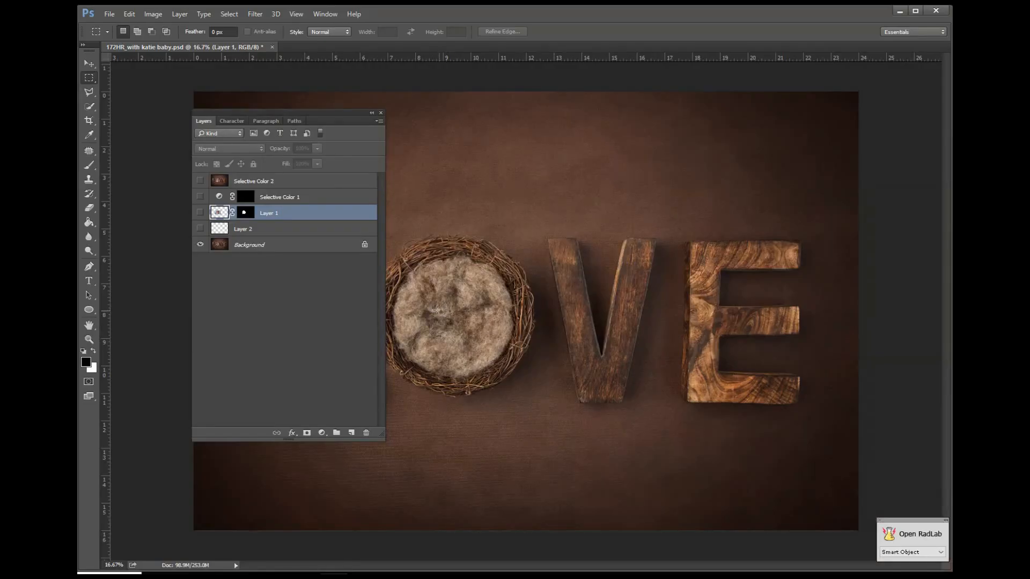
Show Layer 1 to view the wrapped baby in the nest, and hide it again to compare with the blank background
left_click(200, 214)
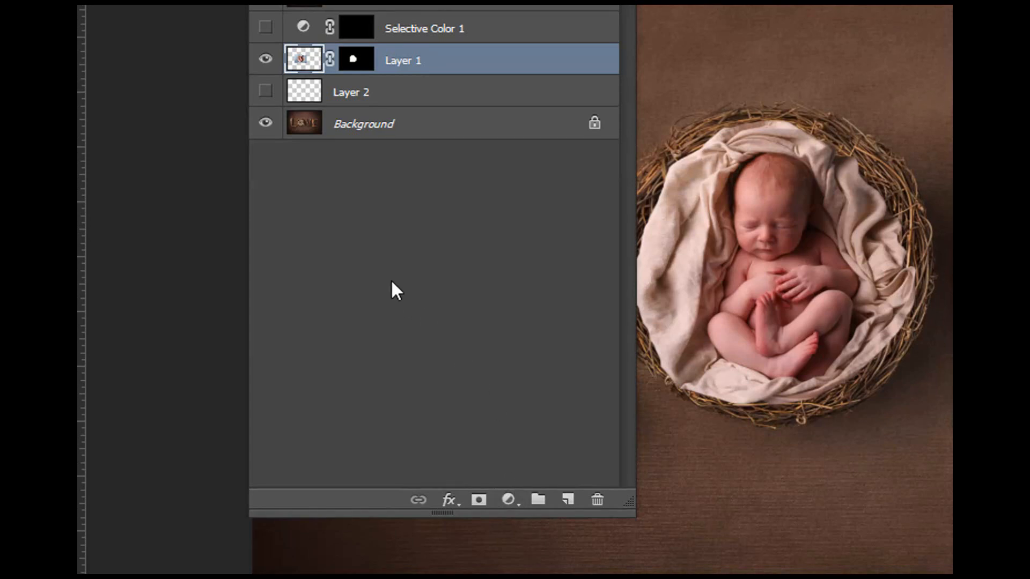
left_click(266, 60)
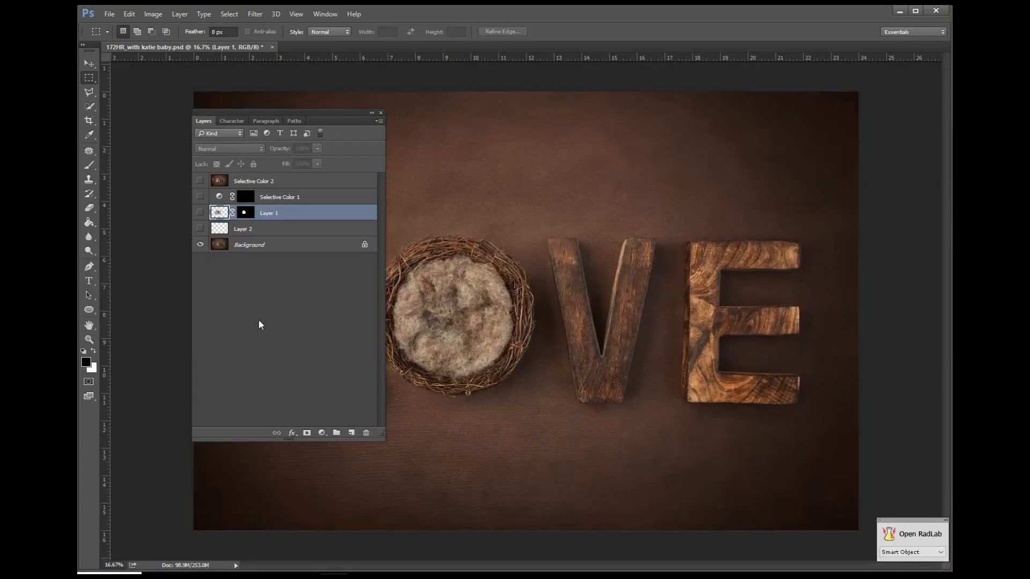
left_click_drag(78, 29, 311, 31)
Open the original photo of the wrapped baby on blue fabric from the "02 Use your own fabrics" folder and uncover the image
left_click(260, 181)
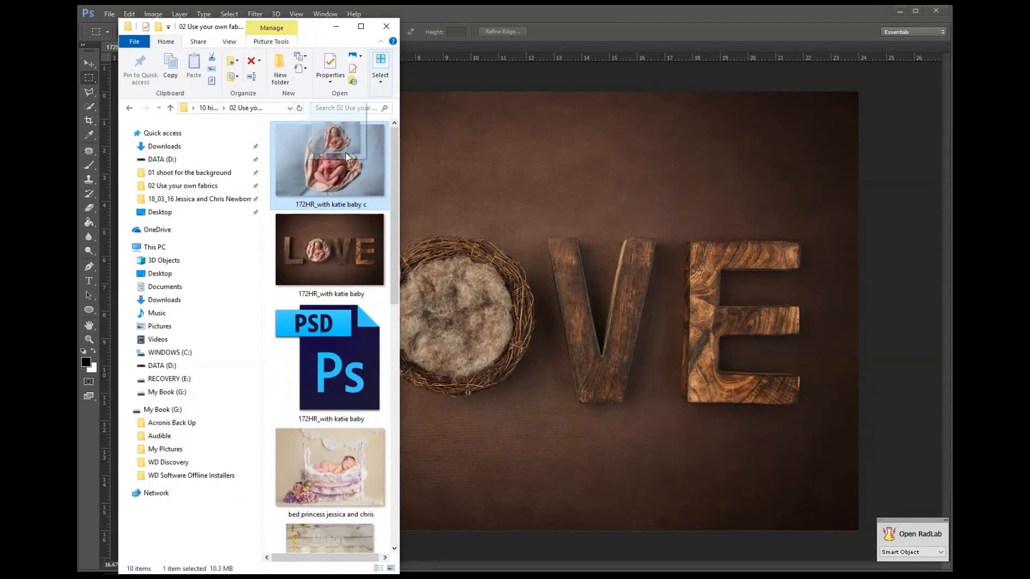
left_click_drag(345, 152, 324, 42)
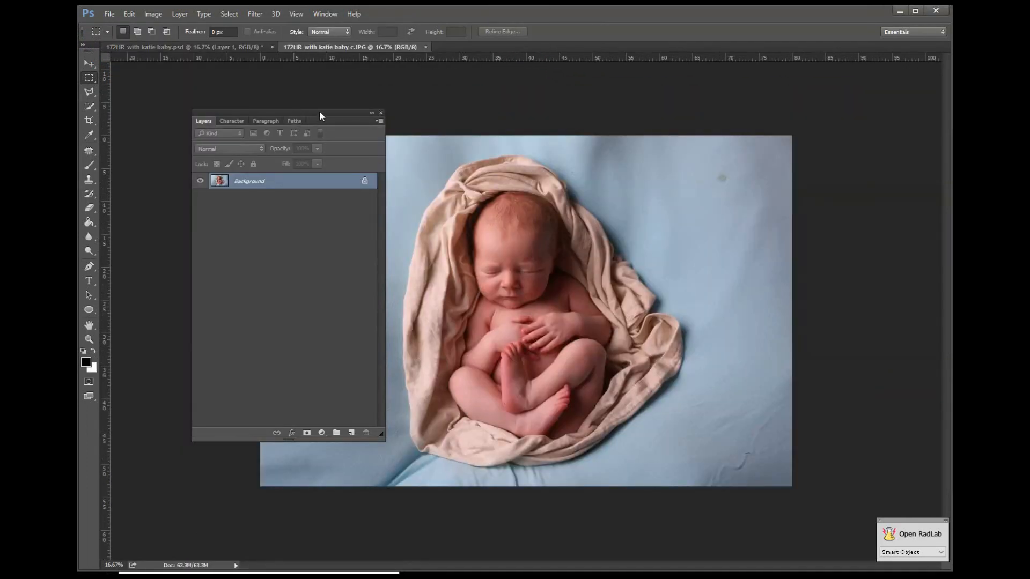
left_click_drag(319, 110, 5, 71)
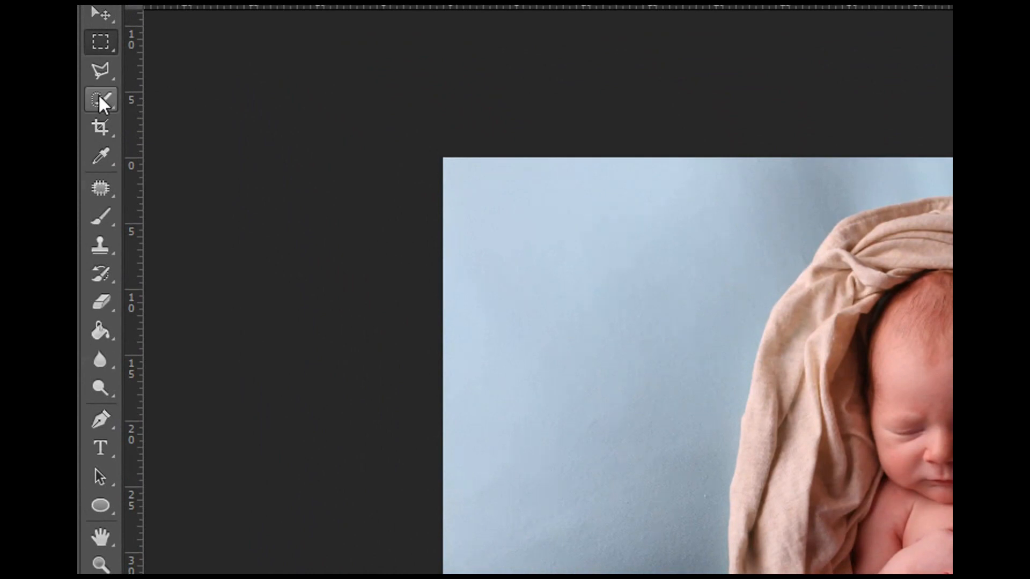
Select the baby and its beige wrap with the Quick Selection tool, and subtract the excess blue fabric along the lower edge
left_click(99, 99)
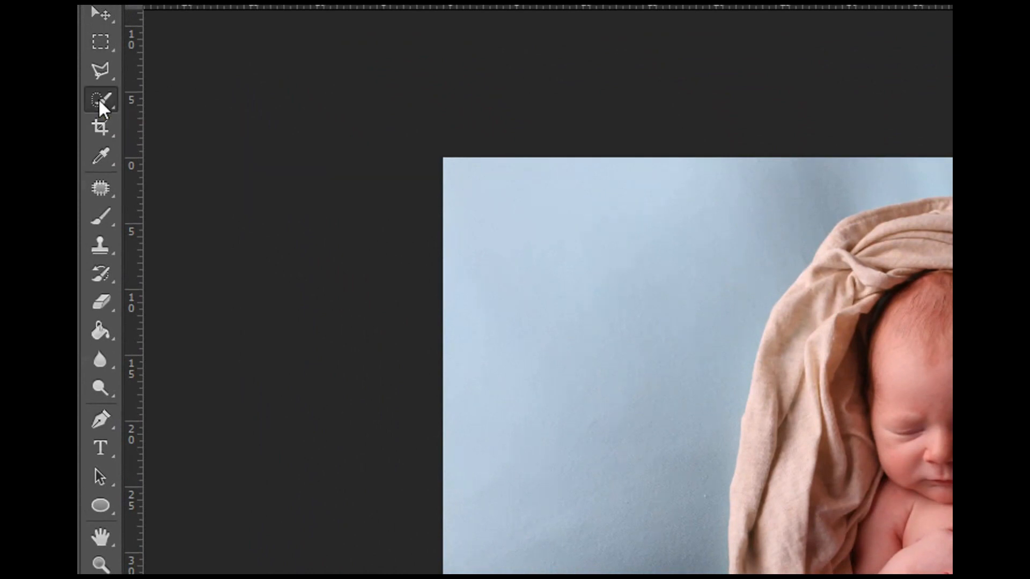
left_click(98, 98)
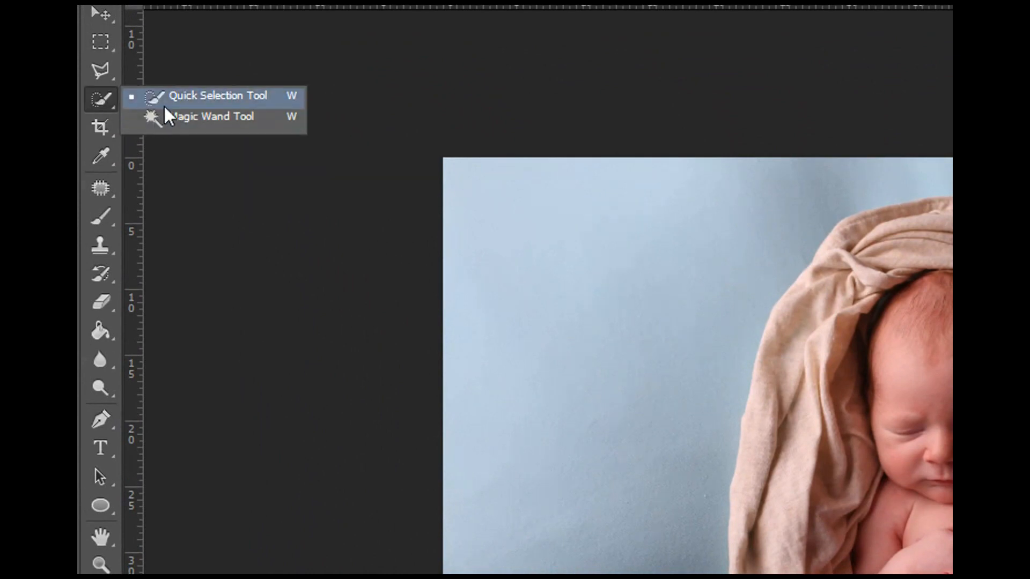
left_click(294, 95)
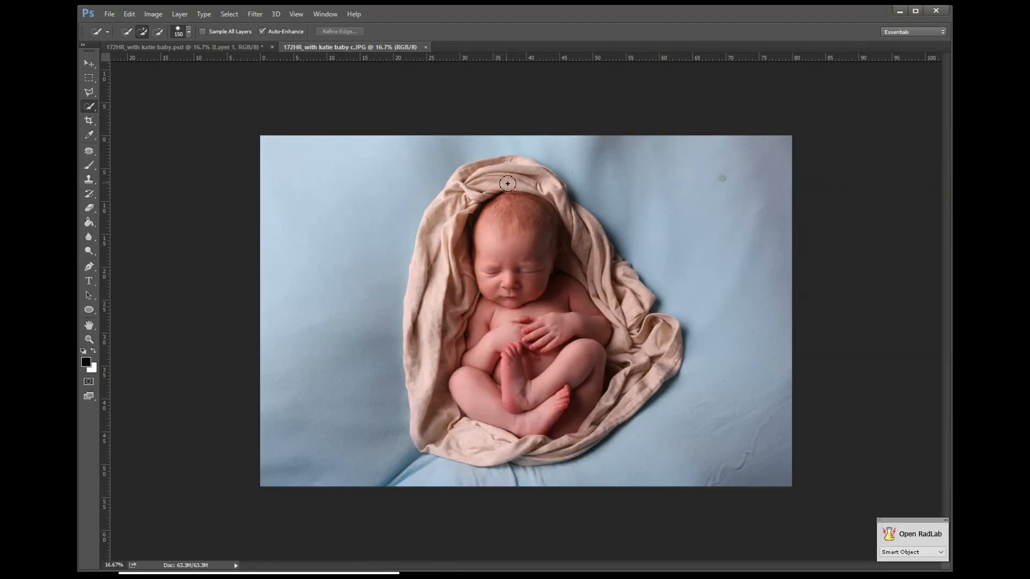
mouse_move(507, 183)
left_mouse_down()
mouse_move(466, 175)
mouse_move(447, 201)
mouse_move(421, 309)
mouse_move(437, 425)
mouse_move(503, 445)
left_mouse_up()
left_click_drag(569, 451, 535, 453)
mouse_move(628, 403)
left_mouse_down()
mouse_move(664, 354)
mouse_move(661, 332)
mouse_move(616, 325)
mouse_move(639, 296)
mouse_move(538, 176)
mouse_move(521, 165)
mouse_move(495, 172)
mouse_move(506, 268)
mouse_move(538, 228)
mouse_move(454, 264)
mouse_move(470, 355)
mouse_move(595, 409)
left_mouse_up()
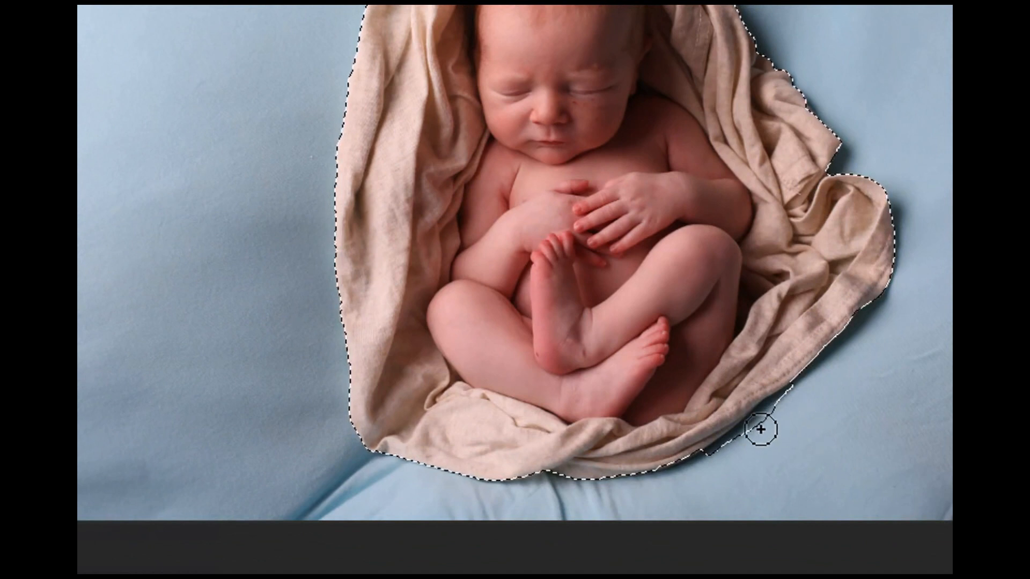
key("alt")
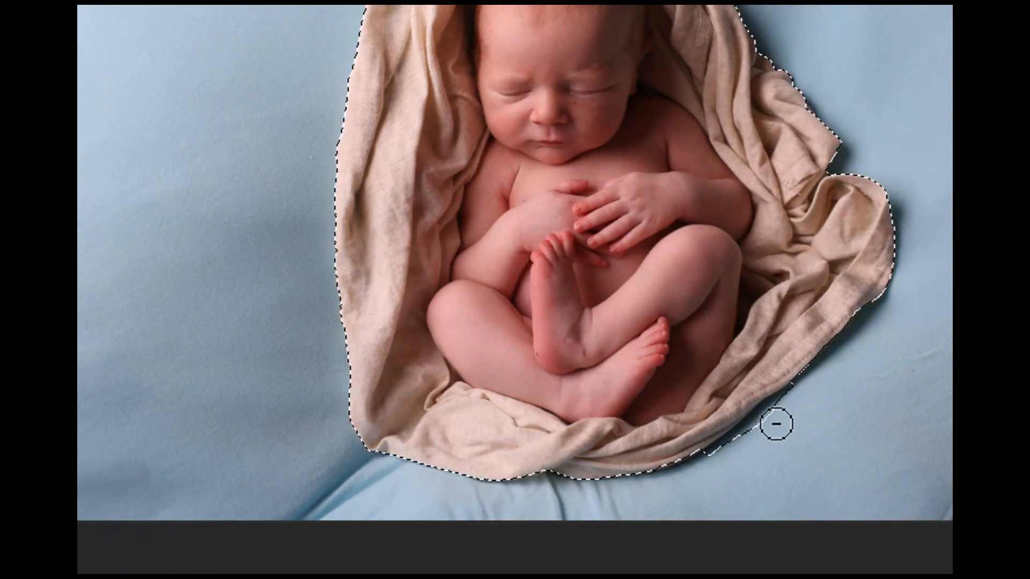
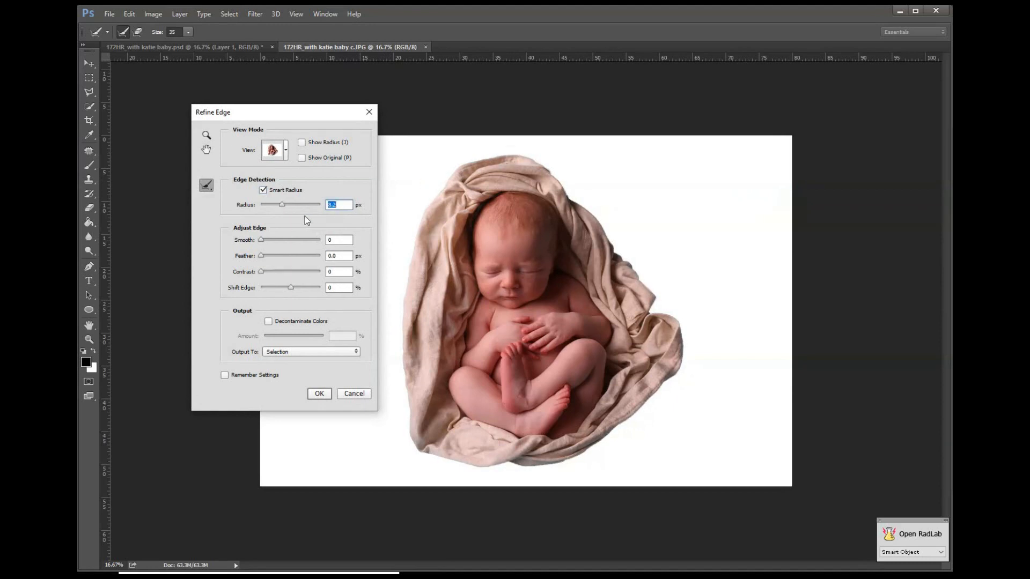
Refine the selection edge with Radius 4.2 px, Smooth 12, Feather 1 px and Contrast 2%
mouse_move(280, 205)
left_mouse_down()
mouse_move(239, 209)
mouse_move(300, 208)
mouse_move(274, 205)
left_mouse_up()
left_click_drag(262, 246, 270, 246)
key("Tab")
type("1")
key("Tab")
Set Shift Edge to -98% and output the refined selection to a New Layer with Layer Mask
left_click_drag(293, 291, 321, 290)
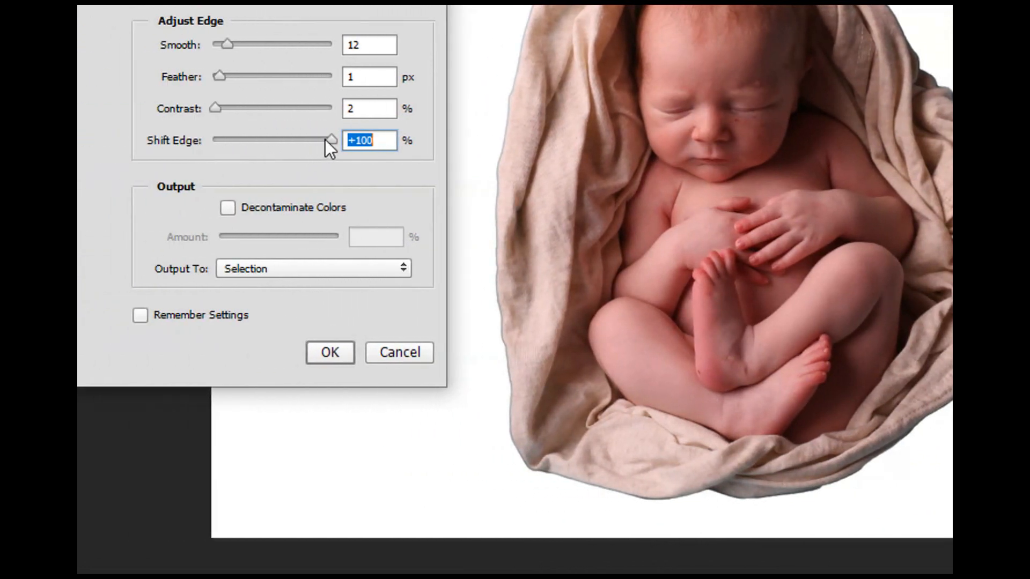
left_click_drag(325, 139, 286, 136)
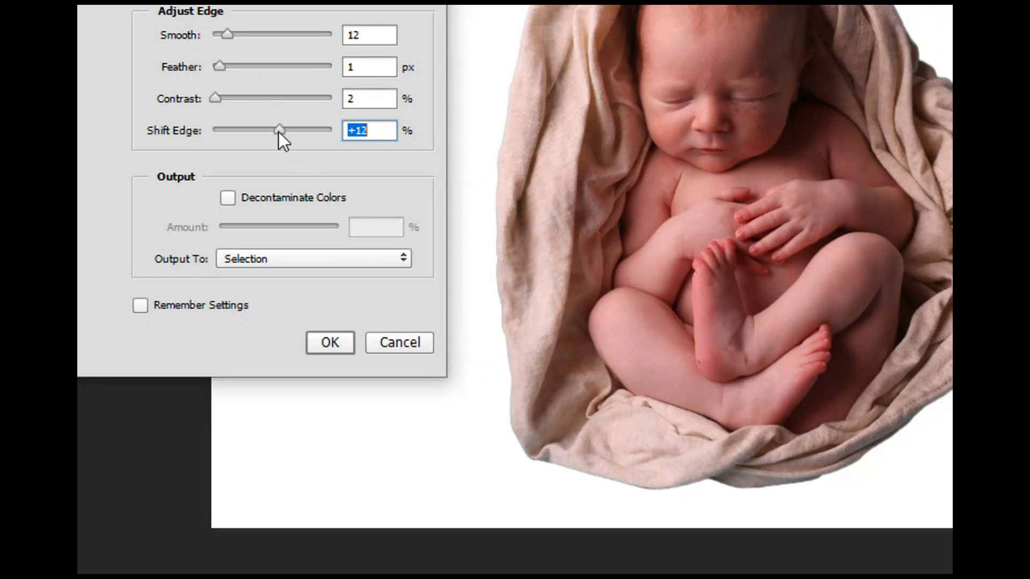
left_click_drag(278, 130, 214, 124)
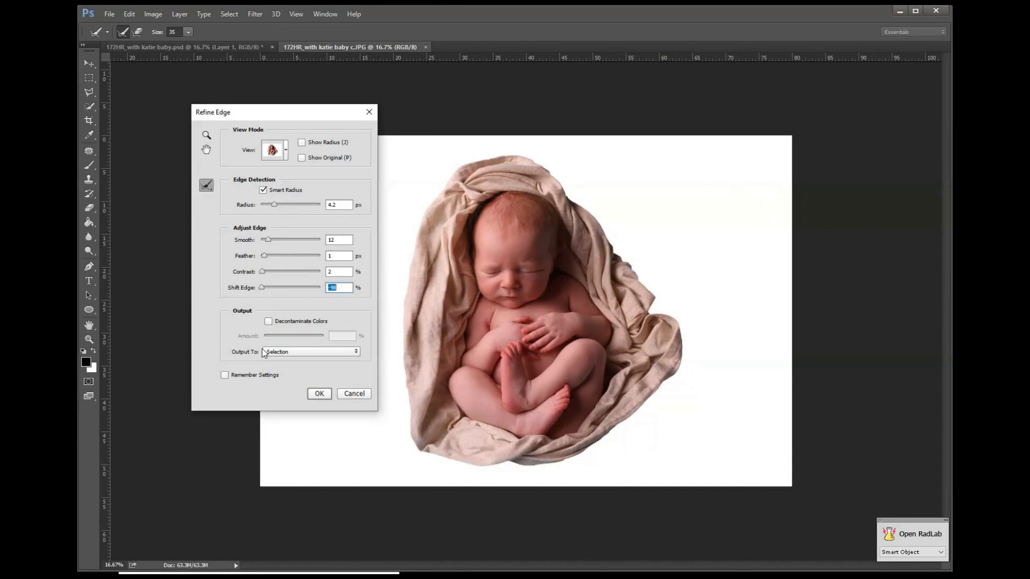
left_click(291, 350)
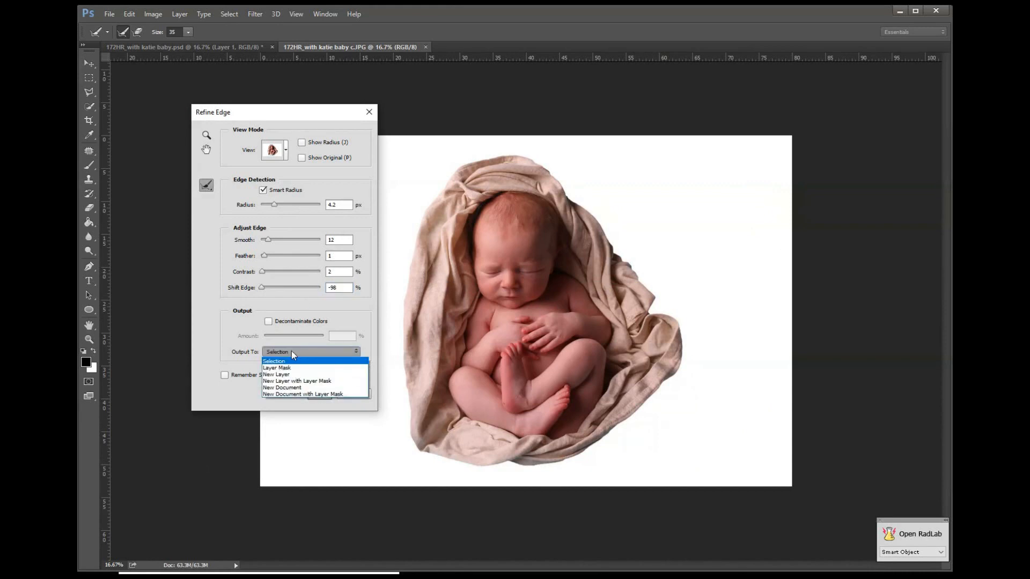
left_click(288, 381)
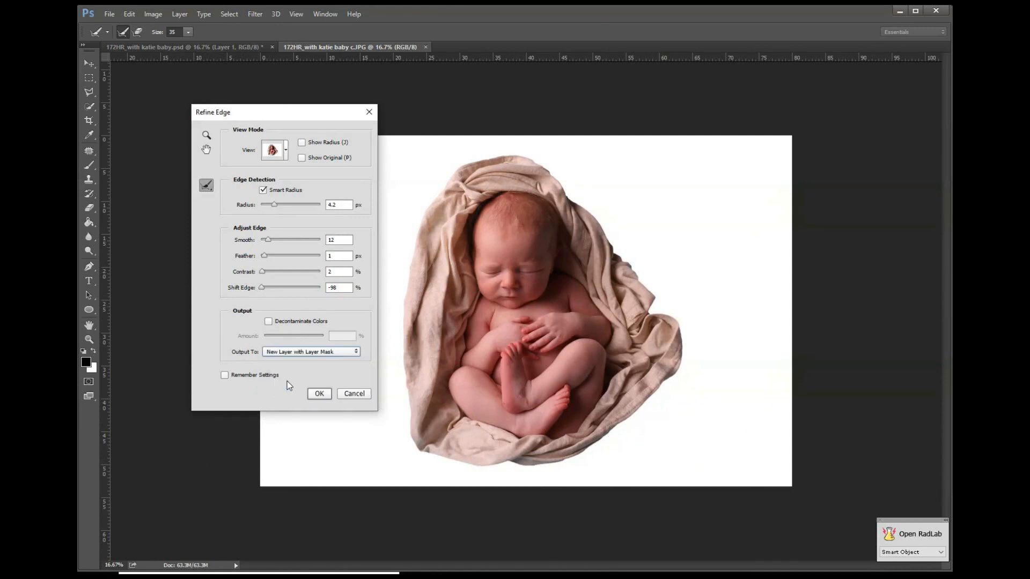
left_click(322, 395)
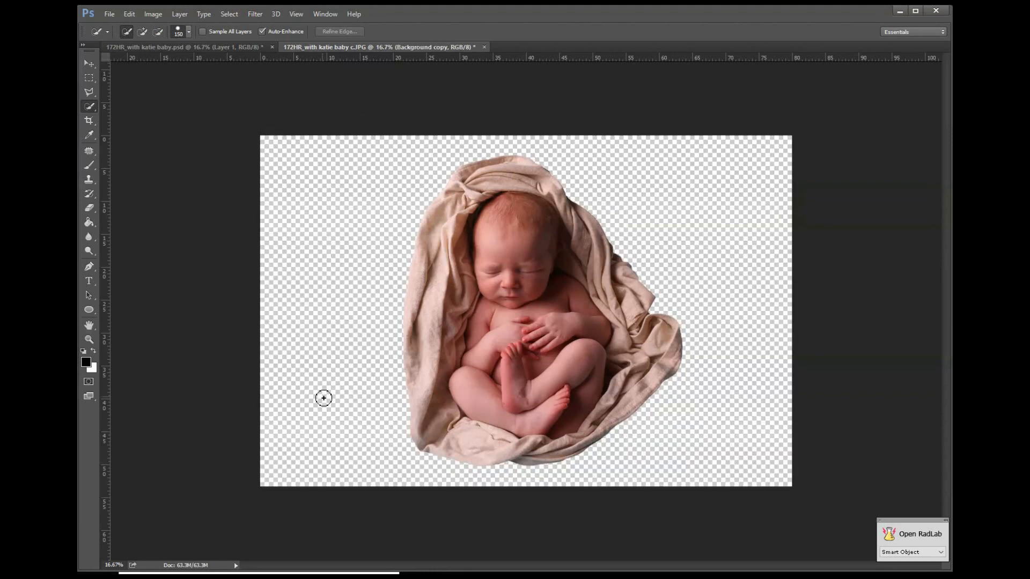
Float the cut-out photo in its own window and copy the masked baby into the LOVE composite over the nest
left_click_drag(403, 47, 599, 95)
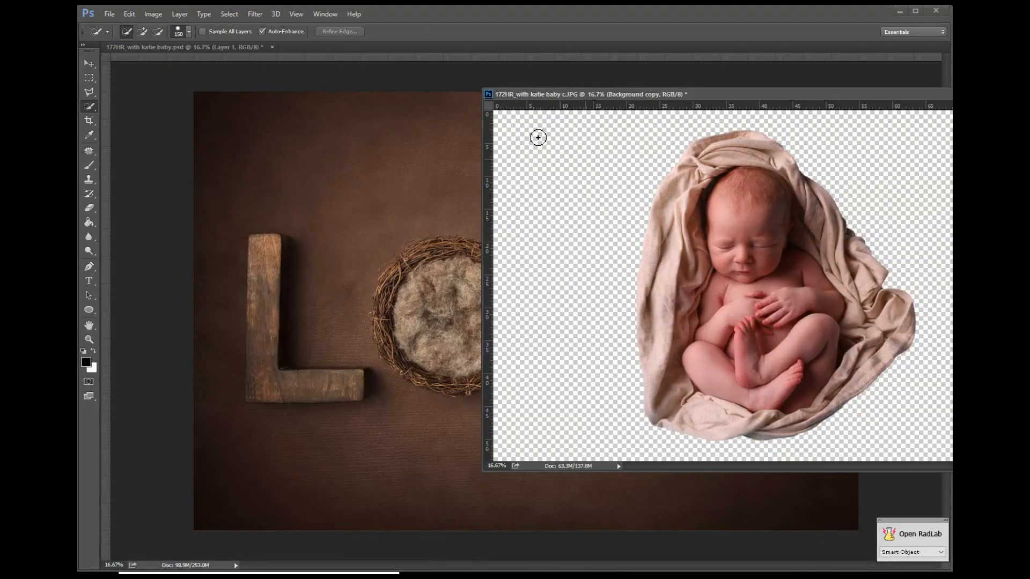
left_click(89, 64)
mouse_move(719, 271)
left_mouse_down()
mouse_move(508, 244)
mouse_move(725, 258)
left_mouse_up()
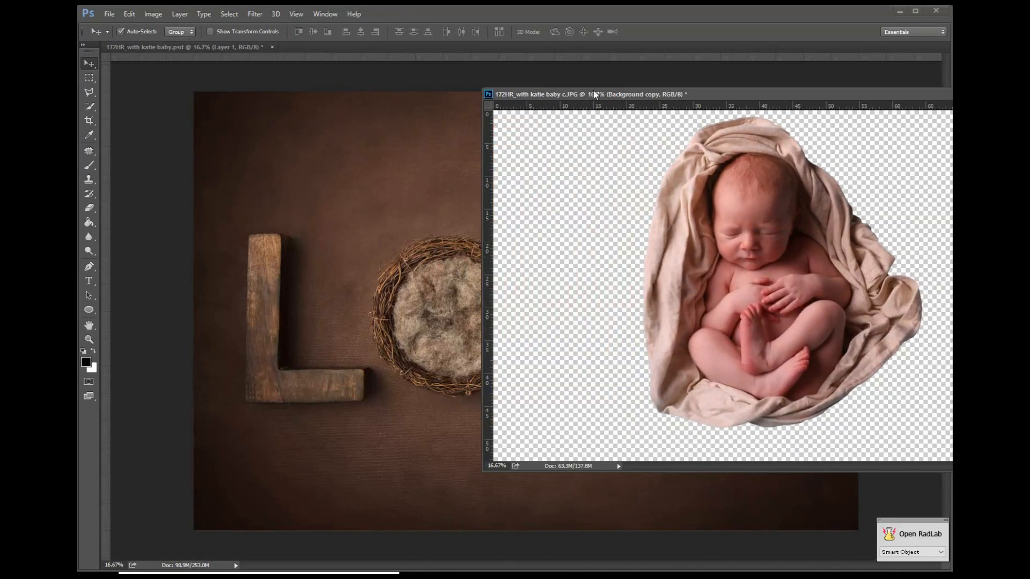
mouse_move(595, 95)
left_mouse_down()
mouse_move(683, 107)
mouse_move(549, 98)
mouse_move(582, 98)
left_mouse_up()
left_click_drag(758, 244, 460, 319)
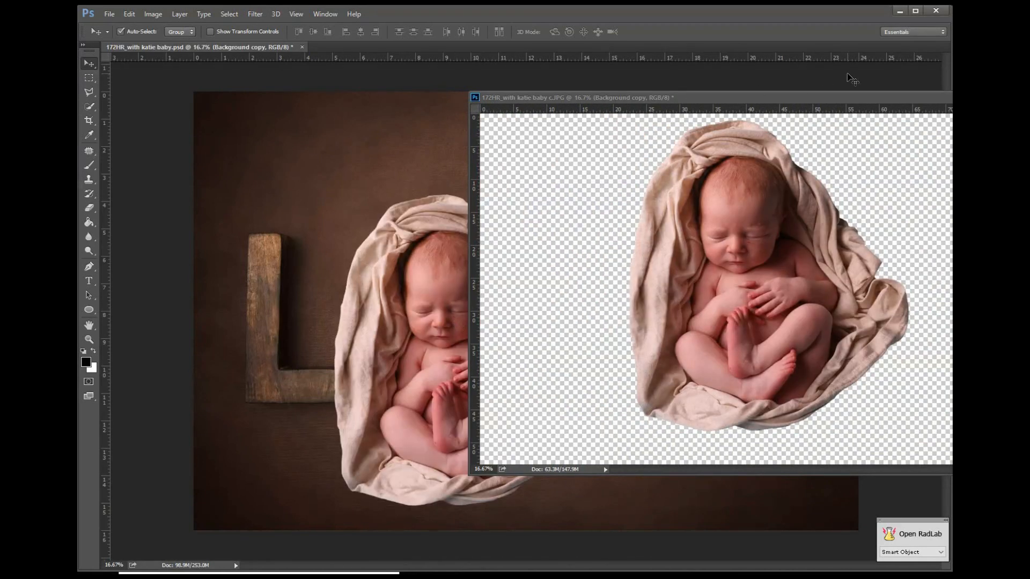
Close the separate baby cut-out photo without saving its changes
left_click_drag(842, 100, 596, 106)
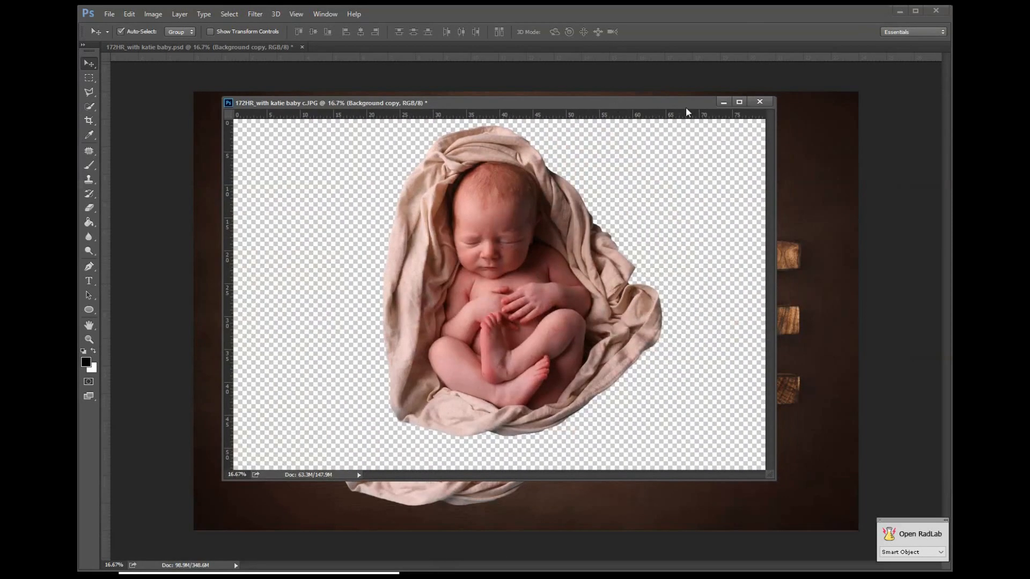
left_click(759, 103)
left_click(516, 225)
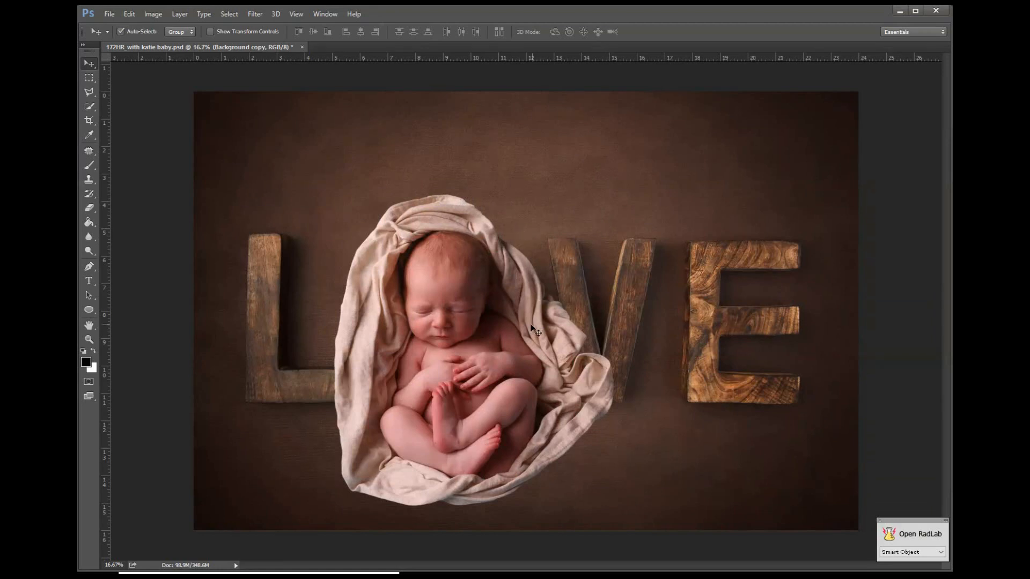
Move the baby higher over the nest, start a free transform, and lower the Background copy layer's opacity to 59%
left_click_drag(443, 328, 452, 300)
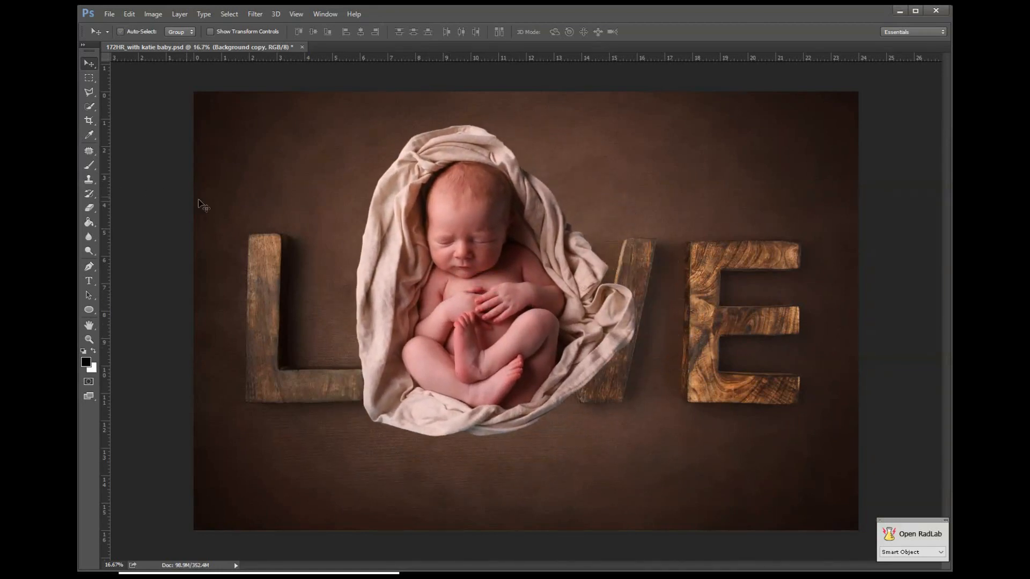
key("ctrl+t")
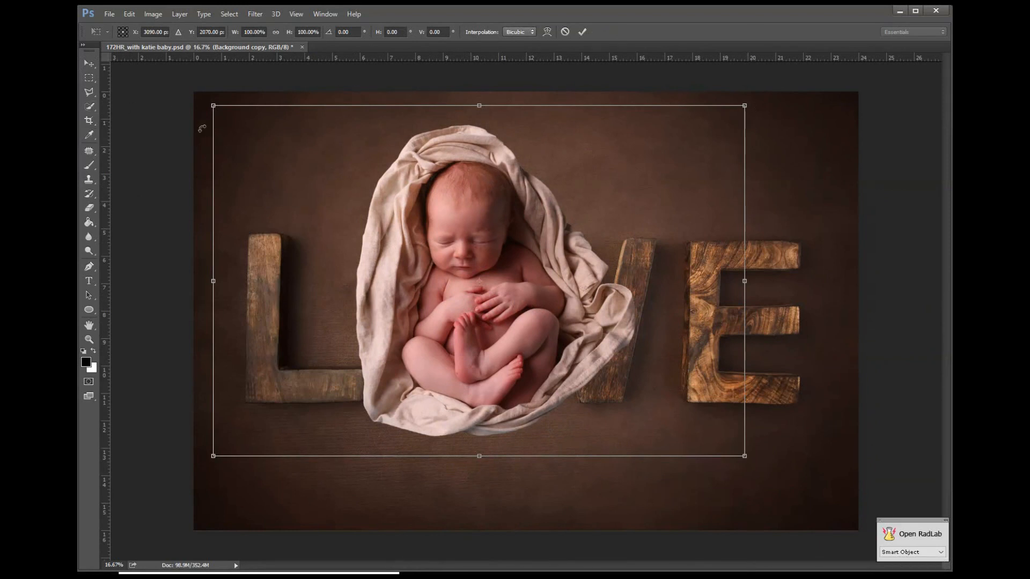
key("F7")
left_click_drag(276, 105, 314, 121)
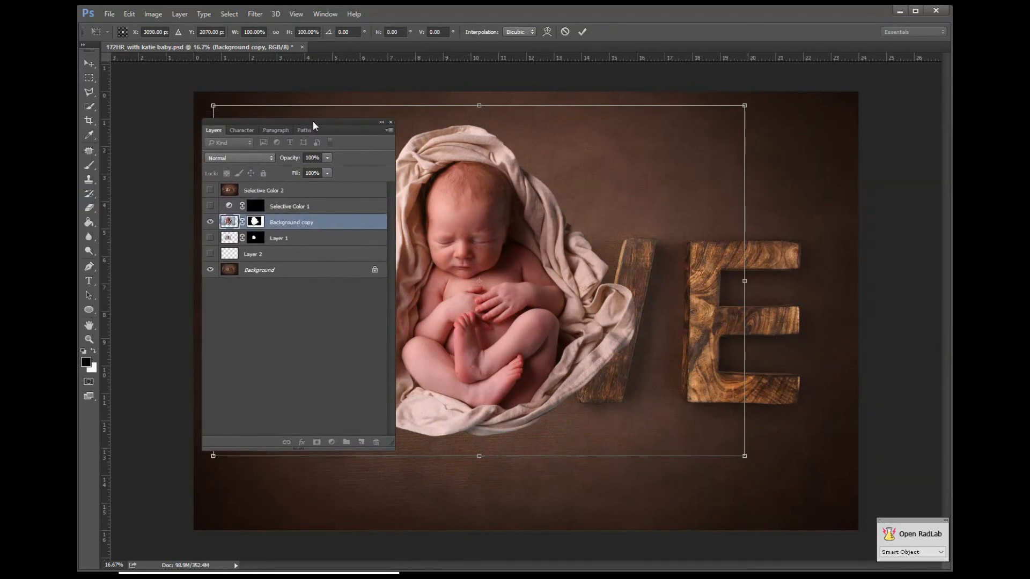
left_click(327, 160)
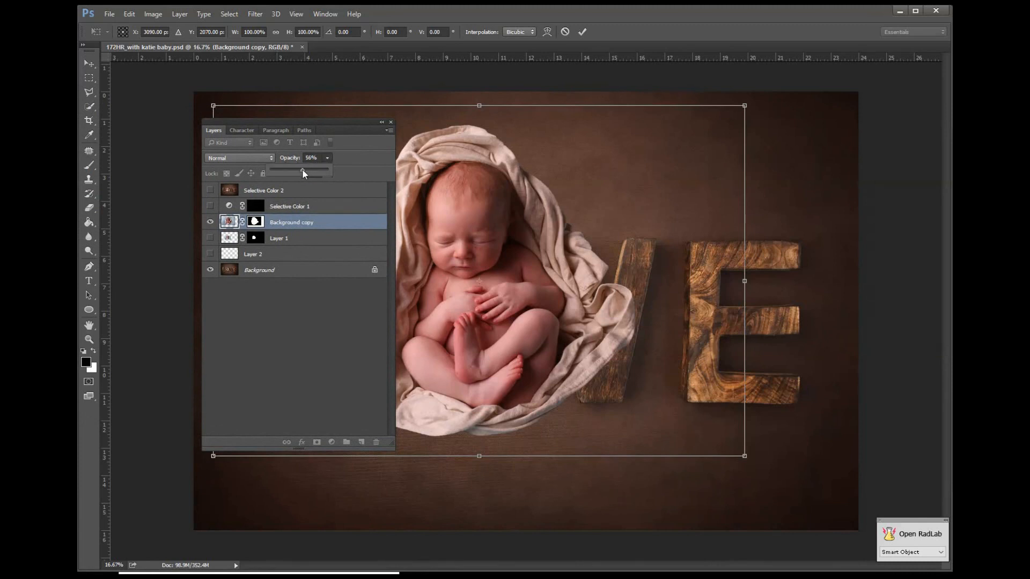
left_click_drag(302, 170, 304, 172)
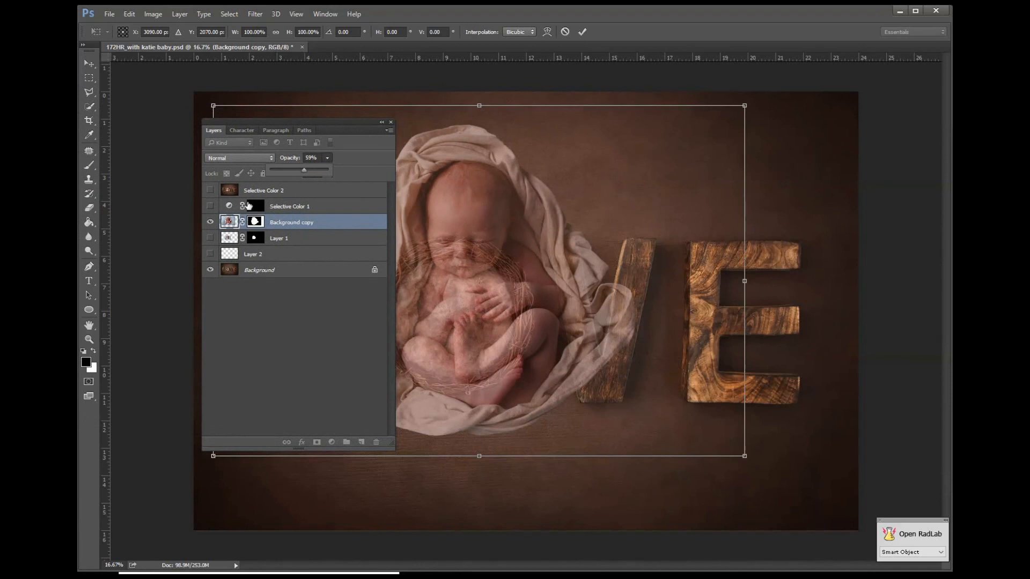
left_click_drag(341, 133, 126, 140)
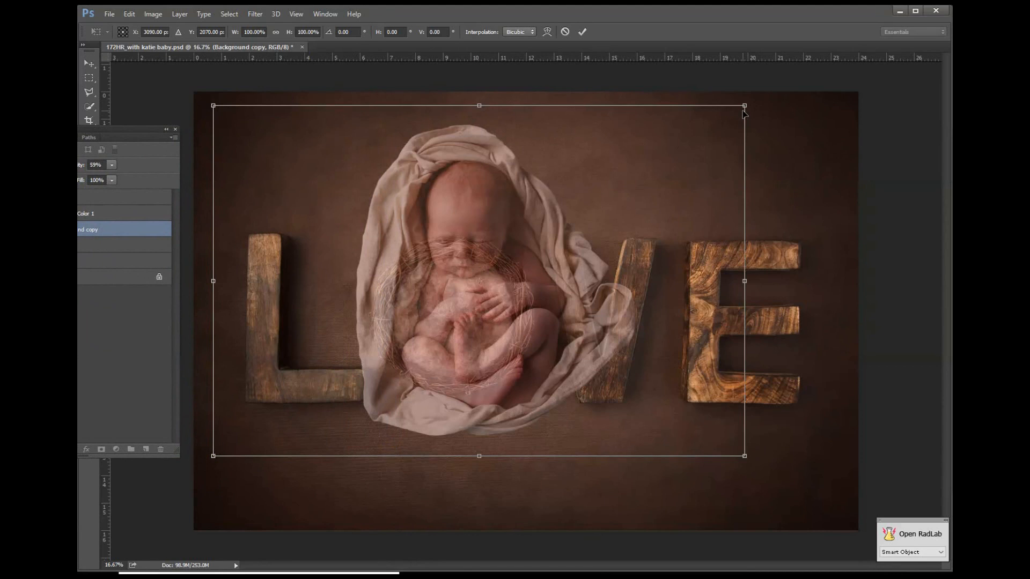
Scale the baby to about 45%, rotate it 1° and position it inside the nest that forms the O
left_click_drag(745, 106, 495, 275)
left_click_drag(431, 327, 525, 262)
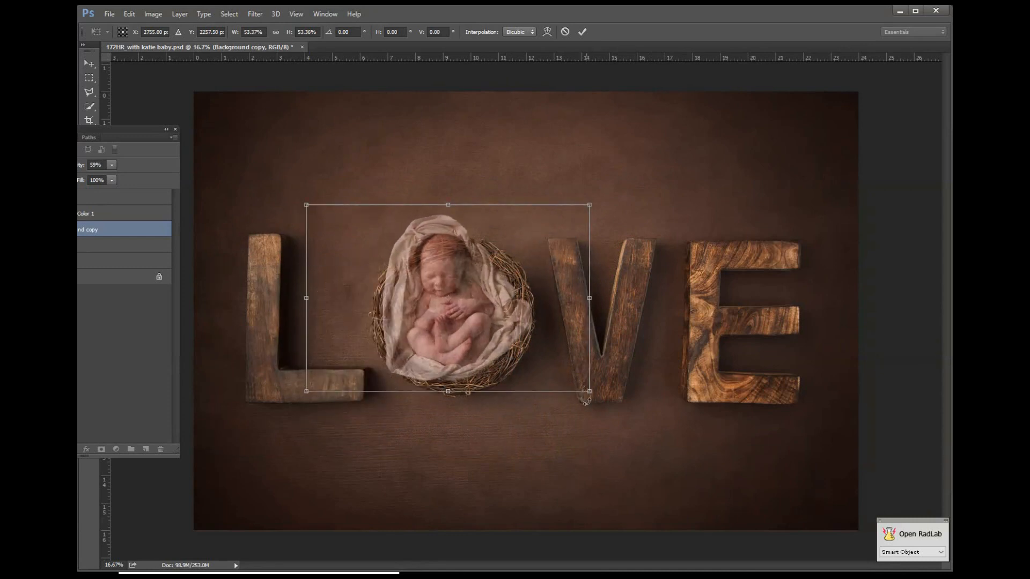
left_click_drag(588, 387, 578, 383)
left_click_drag(305, 205, 335, 241)
left_click_drag(479, 302, 474, 307)
left_click_drag(573, 232, 576, 234)
mouse_move(643, 239)
left_mouse_down()
mouse_move(647, 248)
mouse_move(636, 246)
left_mouse_up()
left_click_drag(529, 301, 528, 304)
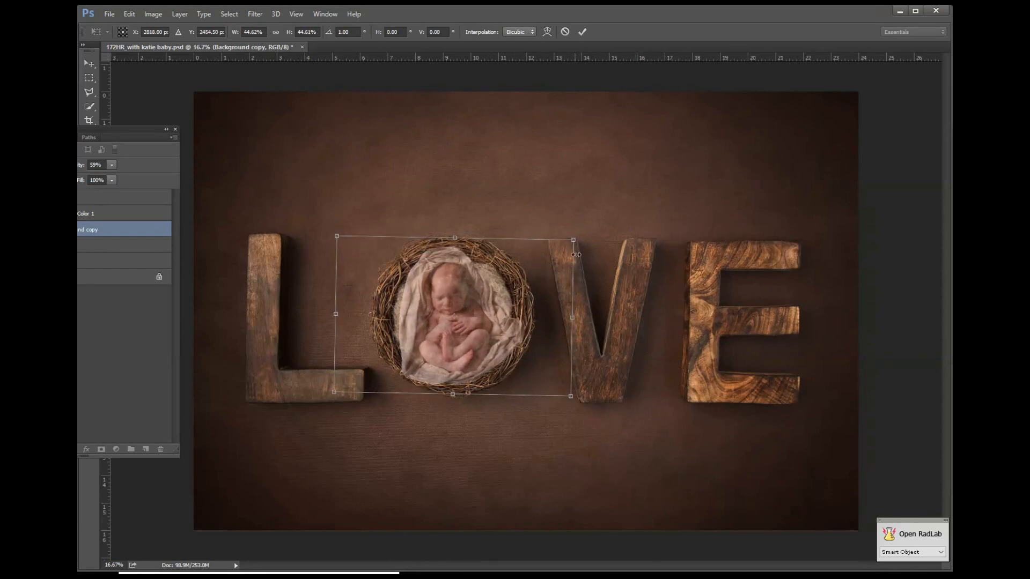
left_click_drag(576, 241, 577, 243)
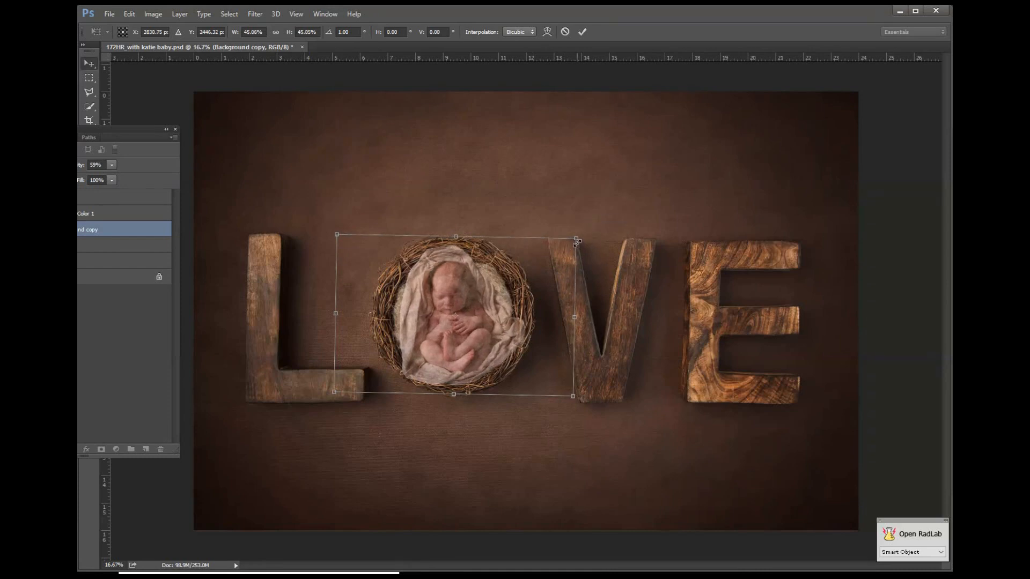
key("Return")
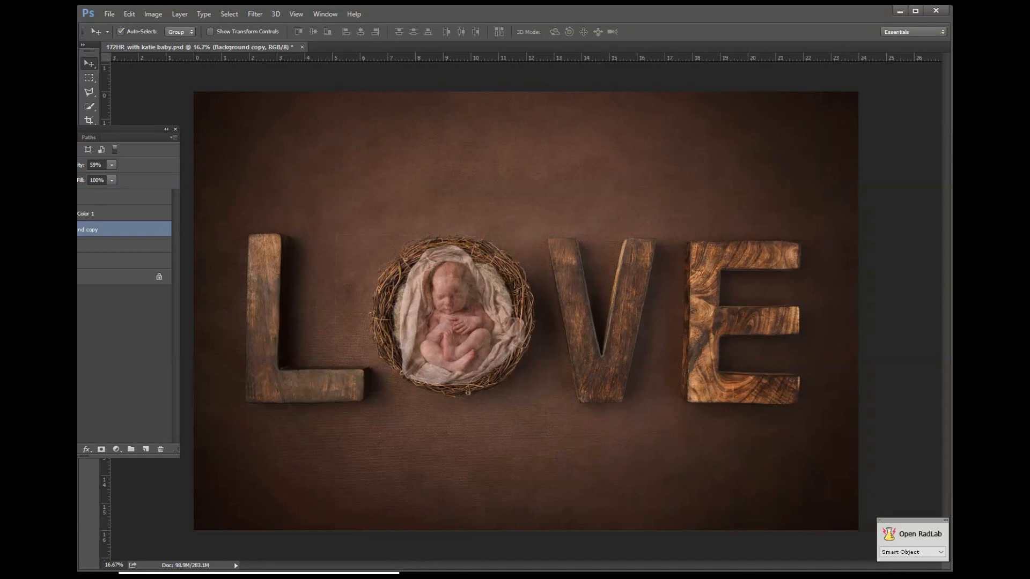
Restore the Background copy layer's opacity to 100% and make its layer mask active
left_click_drag(111, 175, 182, 179)
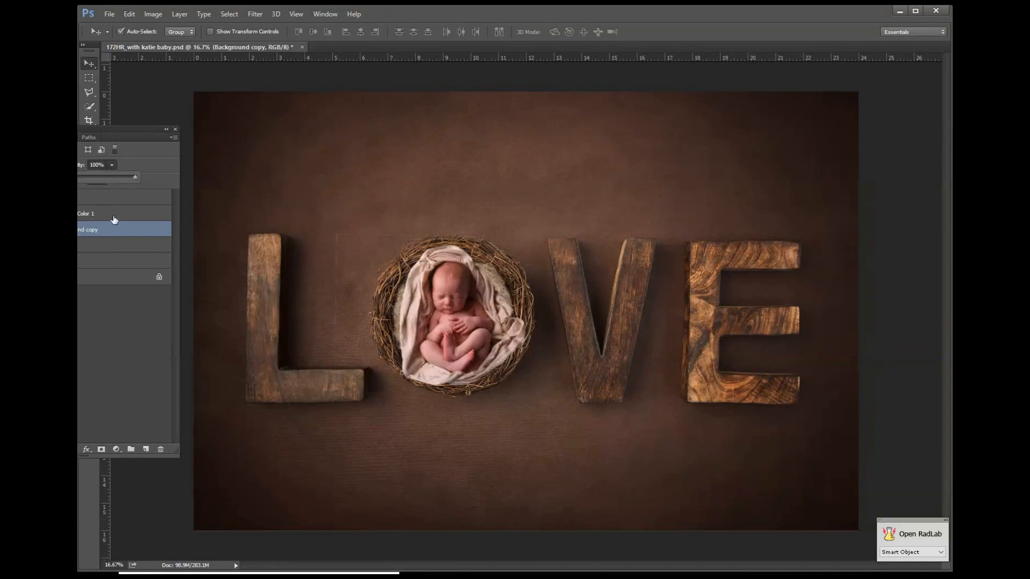
left_click_drag(114, 130, 216, 132)
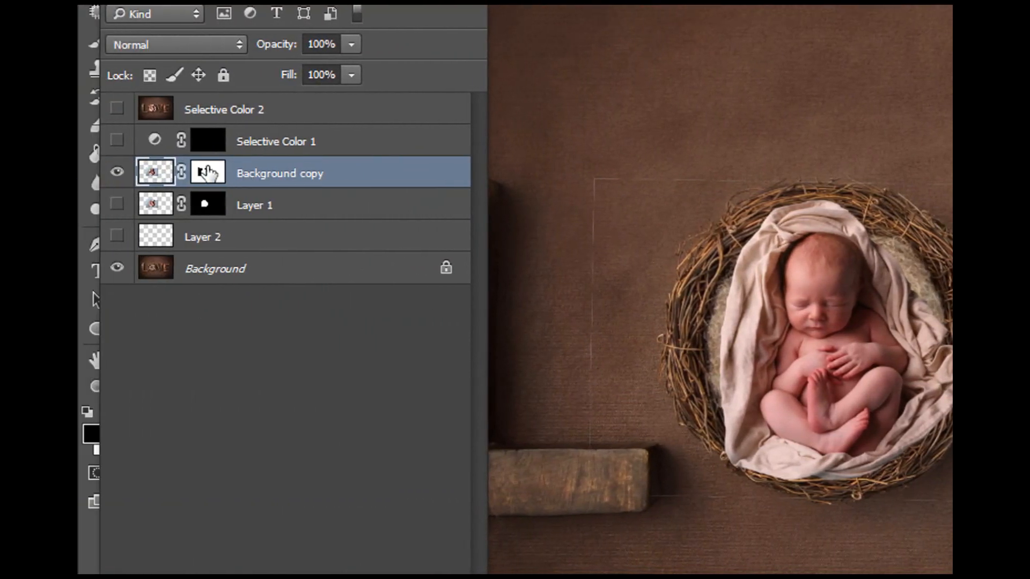
left_click(208, 173)
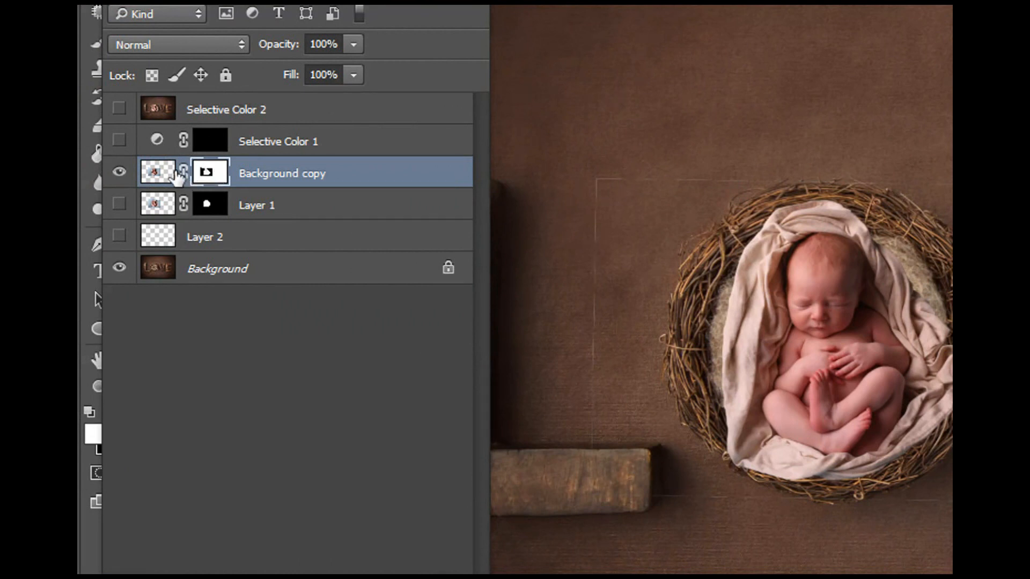
Choose the 30 px soft round brush with 0% hardness for painting on the Background copy layer's mask
left_click(155, 172)
left_click(208, 173)
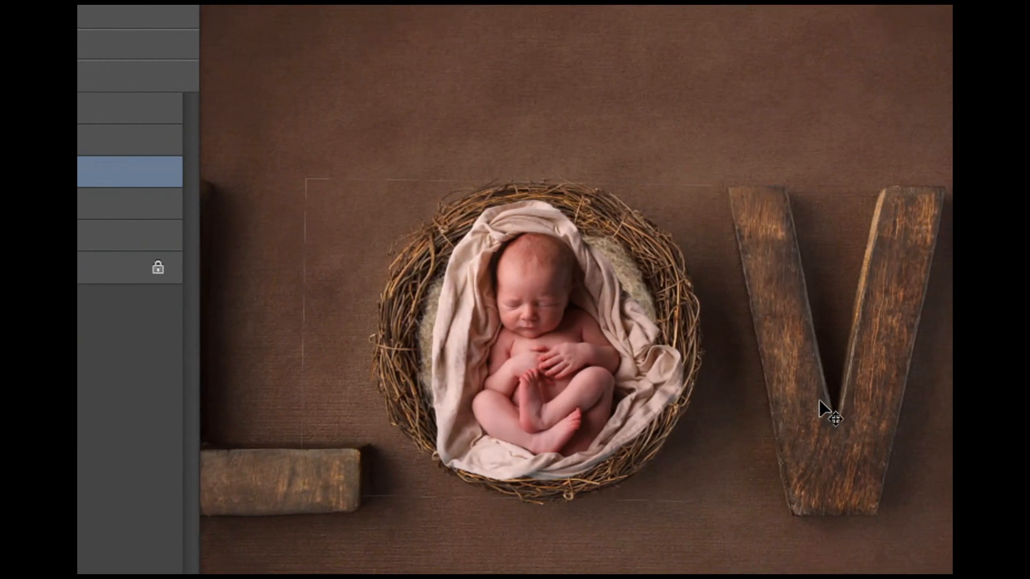
key("b")
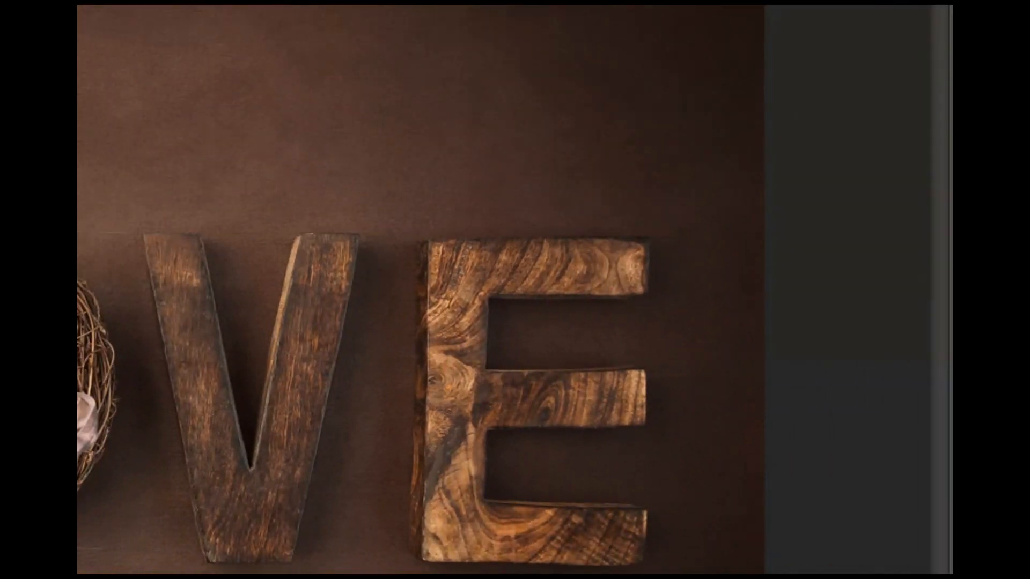
mouse_move(950, 21)
left_mouse_down()
mouse_move(732, 98)
mouse_move(692, 90)
left_mouse_up()
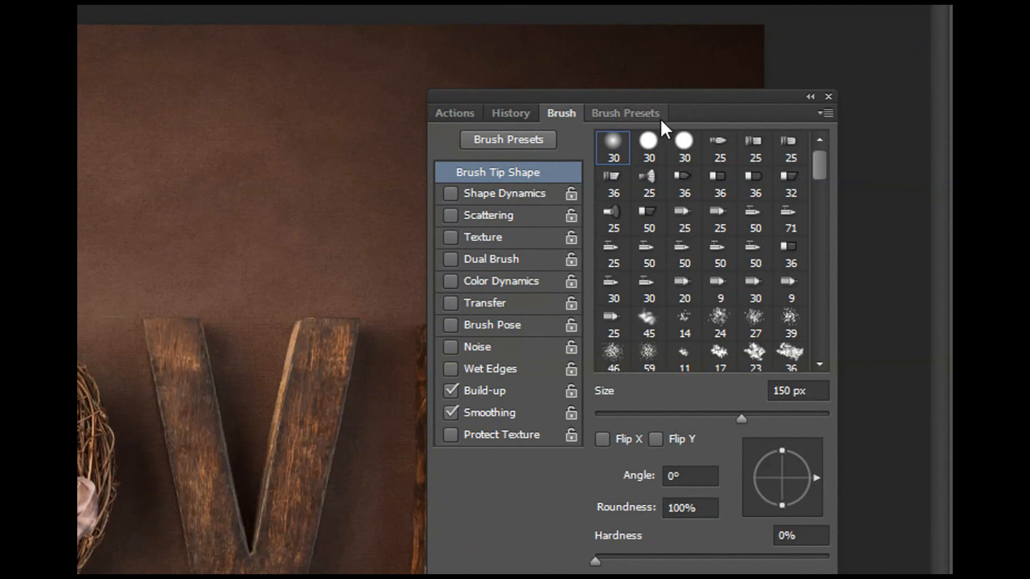
left_click(612, 148)
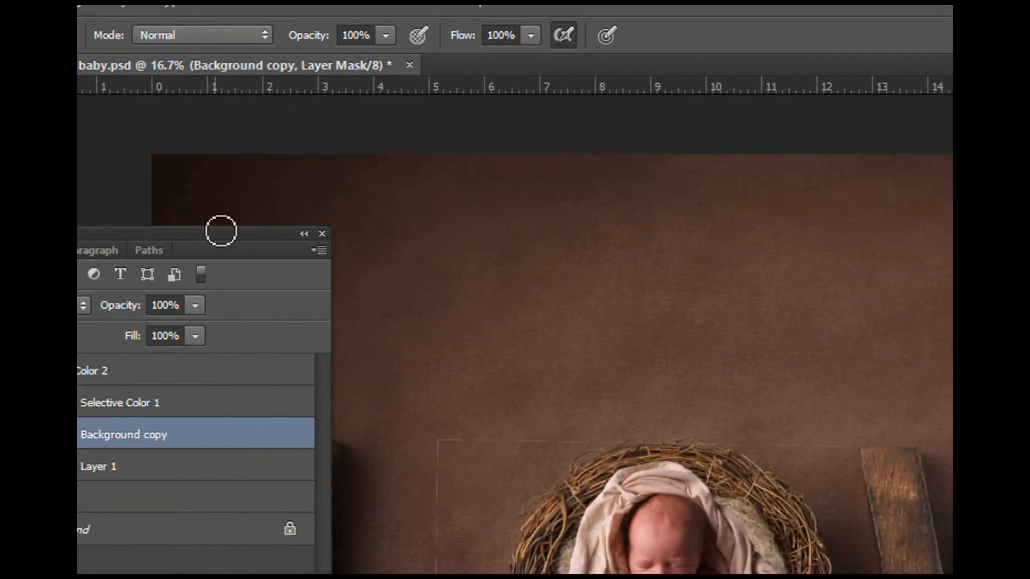
left_click_drag(74, 27, 126, 39)
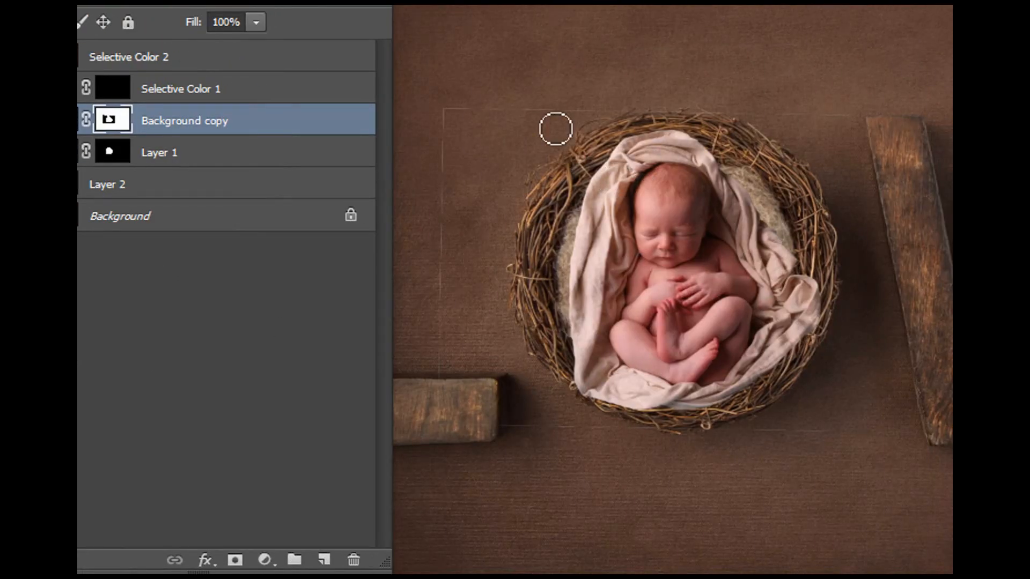
Try painting with white on the mask at the faint outline's upper-left corner, and undo the stroke
left_click_drag(446, 107, 526, 107)
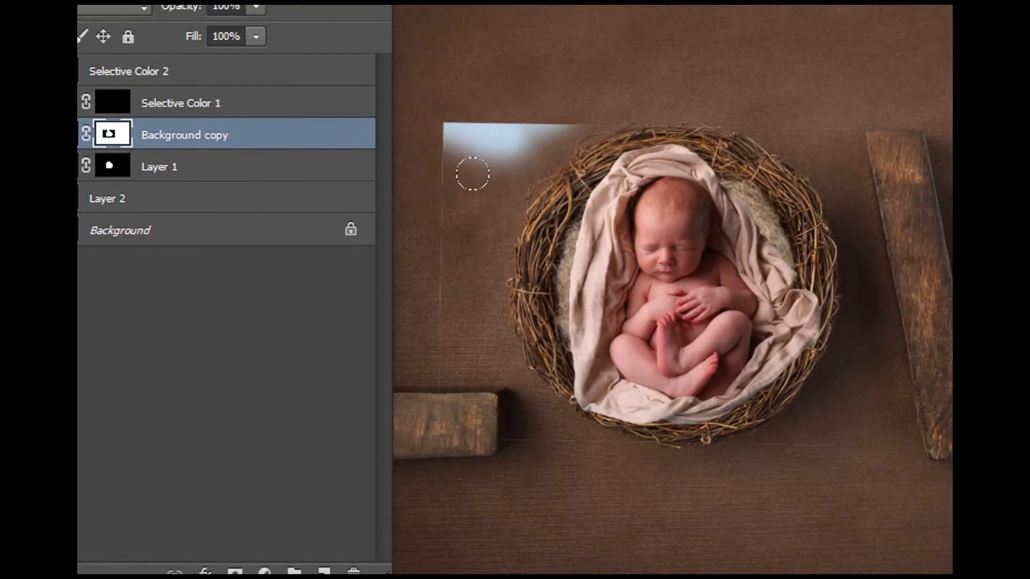
key("ctrl+z")
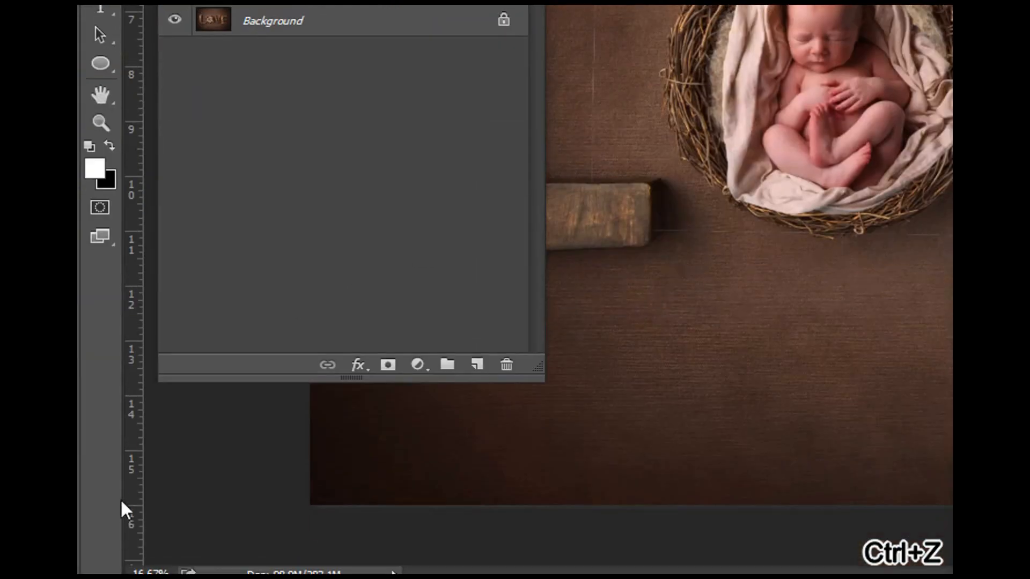
key("x")
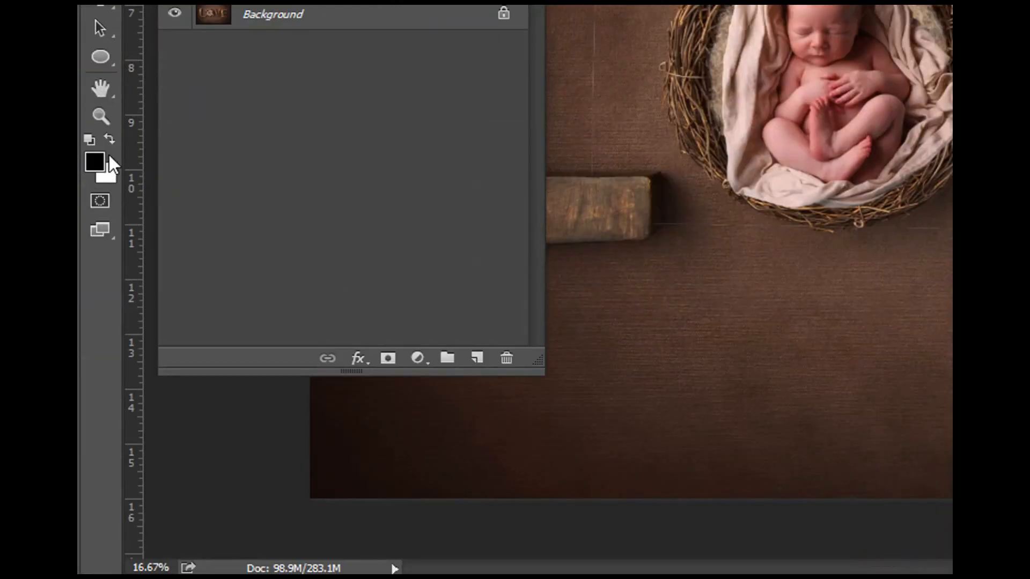
key("x")
Try red shades such as #842929 as the foreground colour while the layer mask is active
left_click(100, 157)
left_click(533, 161)
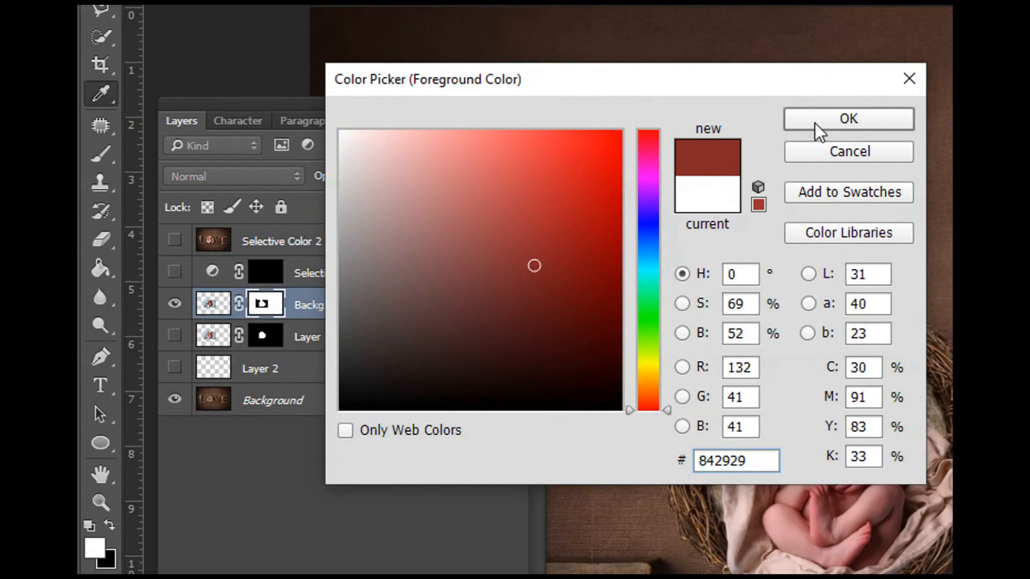
left_click(815, 124)
left_click(95, 424)
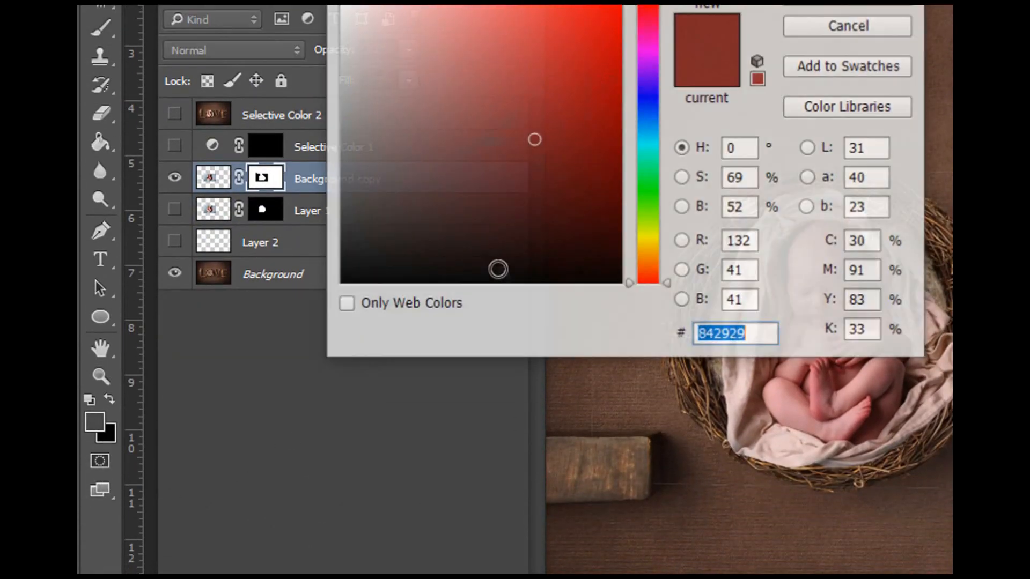
left_click(540, 223)
left_click(591, 111)
left_click(820, 128)
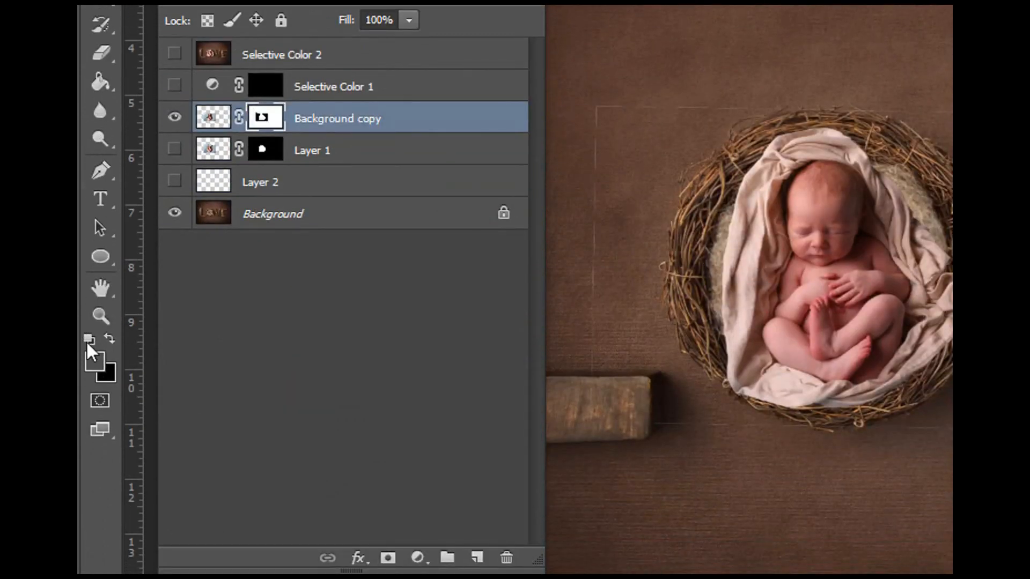
Reset the colours to black and white and paint black on the mask over the faint rectangular outline around the nest
left_click(89, 339)
key("q")
key("x")
key("x")
key("x")
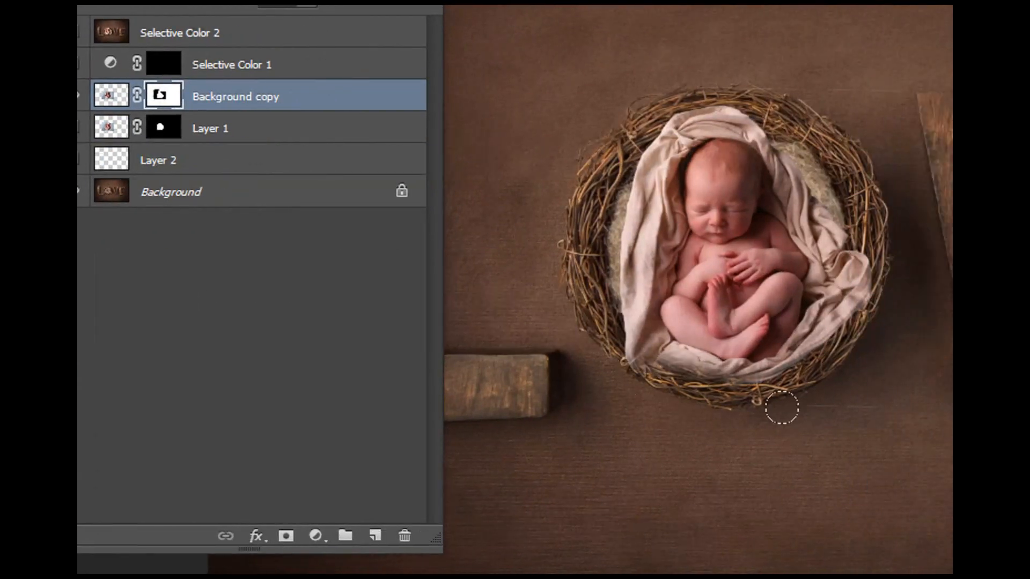
key("ctrl+z")
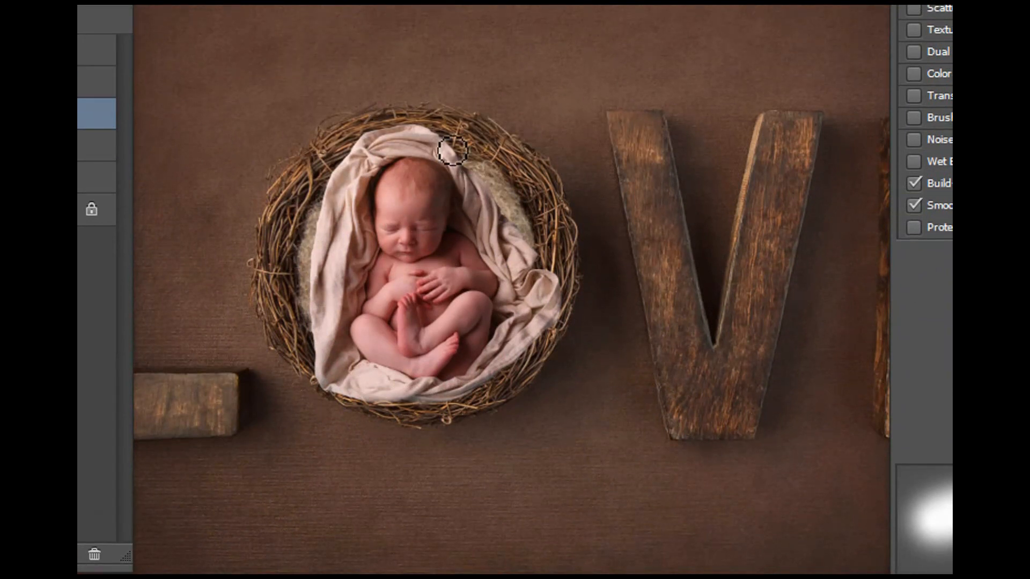
Refine the mask along the blanket's lower edge so the fabric blends into the nest twigs
scroll(375, 203, "up", 6)
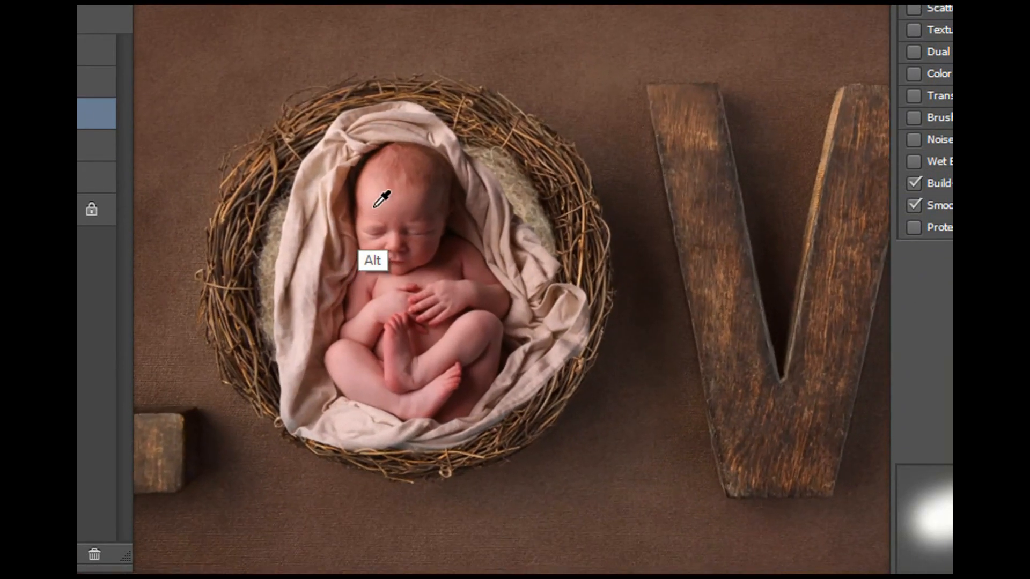
scroll(475, 428, "up", 3)
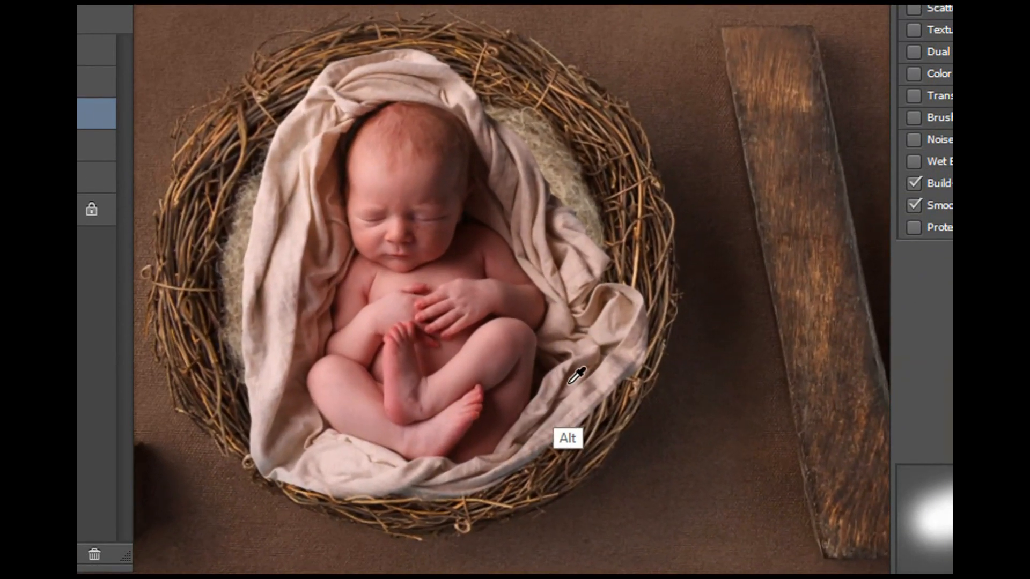
scroll(541, 424, "up", 4)
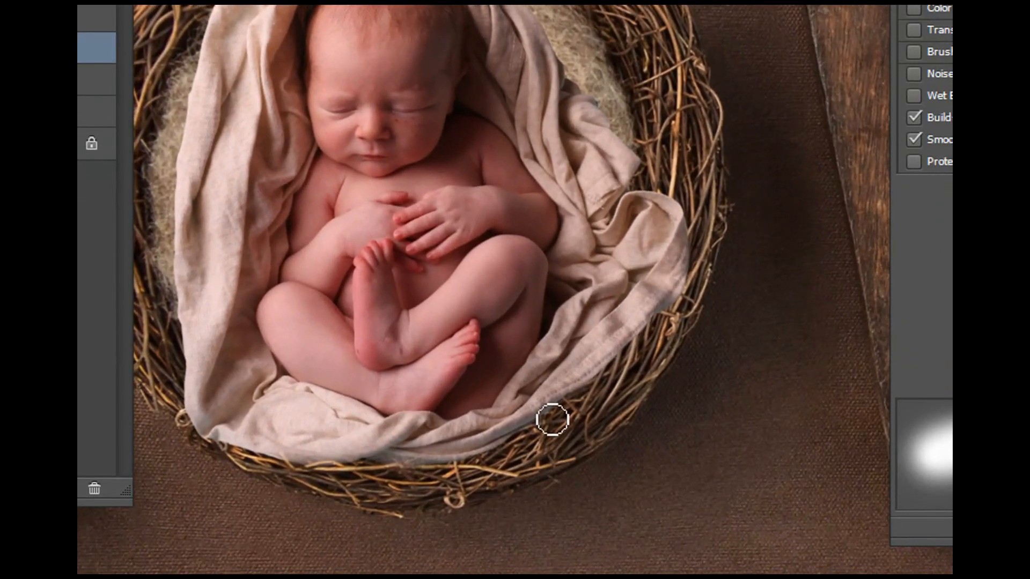
scroll(549, 413, "up", 3)
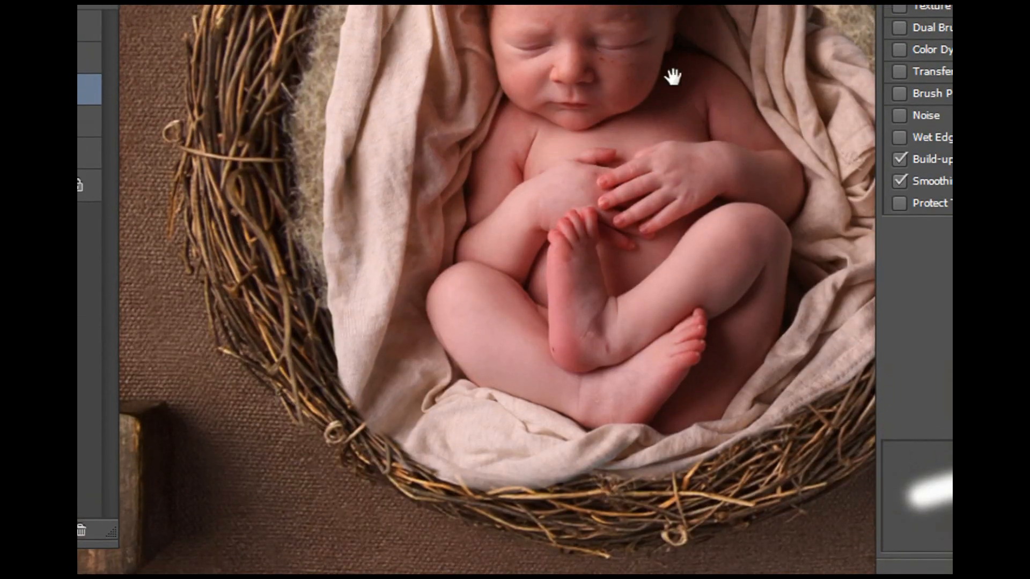
left_click_drag(673, 10, 587, 109)
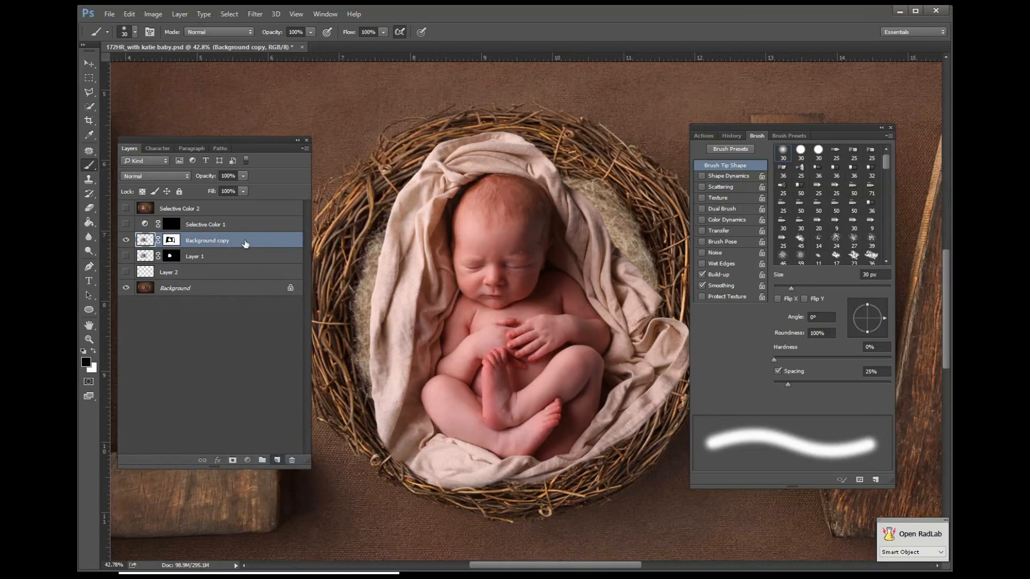
Duplicate the Background copy layer, hide the original, and convert the duplicate to a smart object
left_click_drag(221, 243, 277, 460)
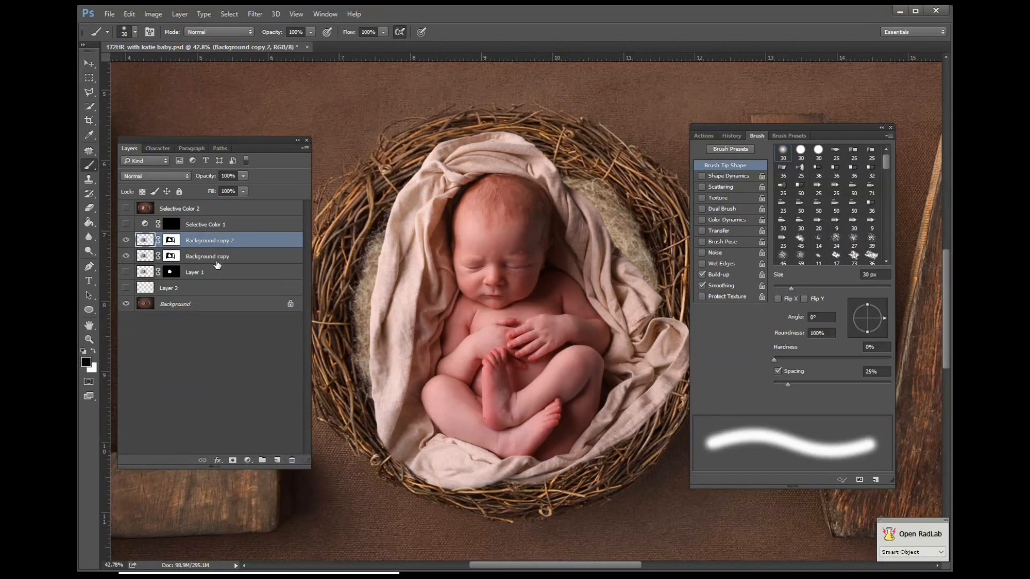
left_click(126, 256)
right_click(220, 244)
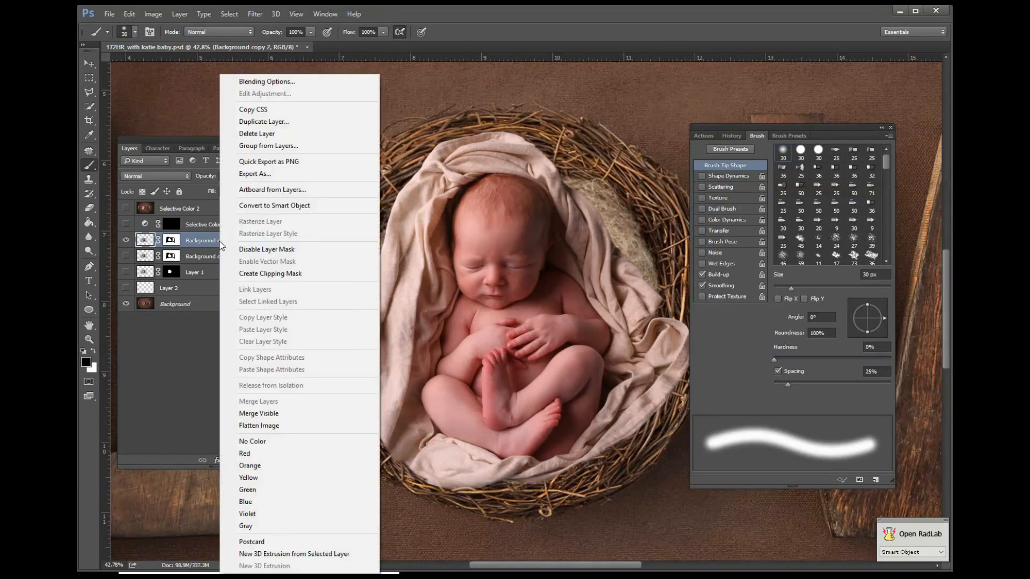
left_click(285, 209)
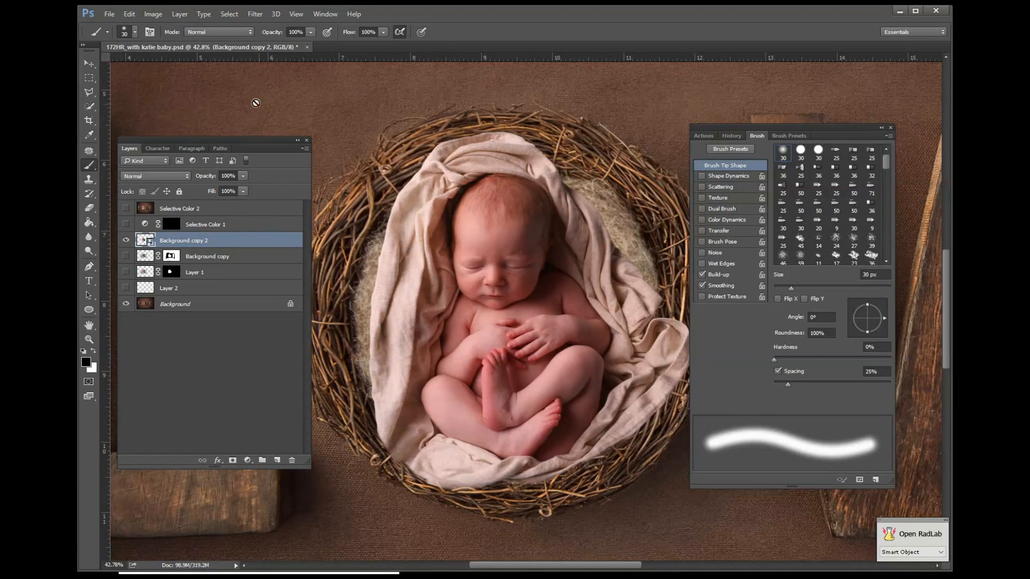
Select a rectangular area around the whole nest and open the Liquify filter on the Background copy 2 layer
left_click(91, 79)
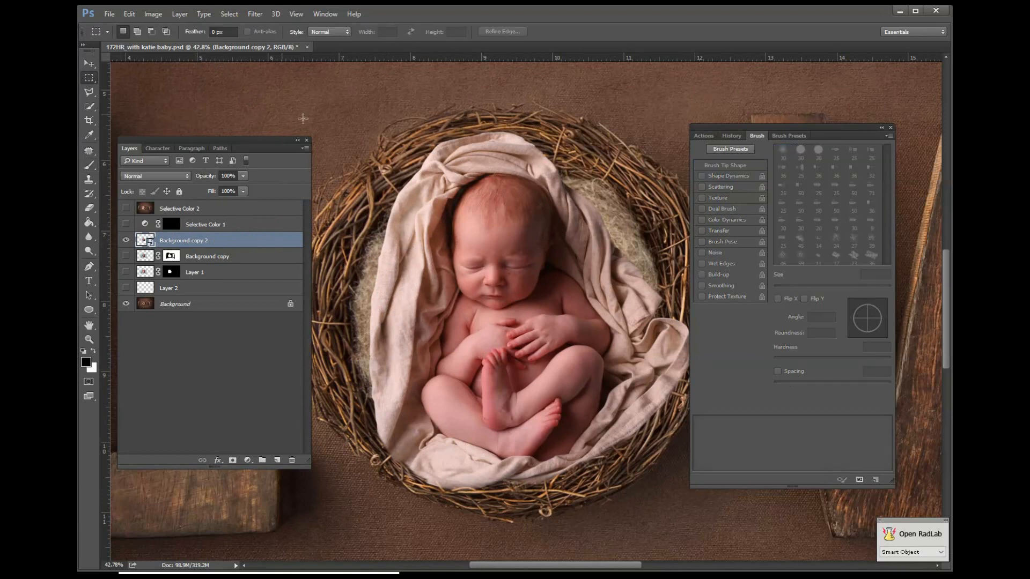
left_click_drag(247, 84, 752, 519)
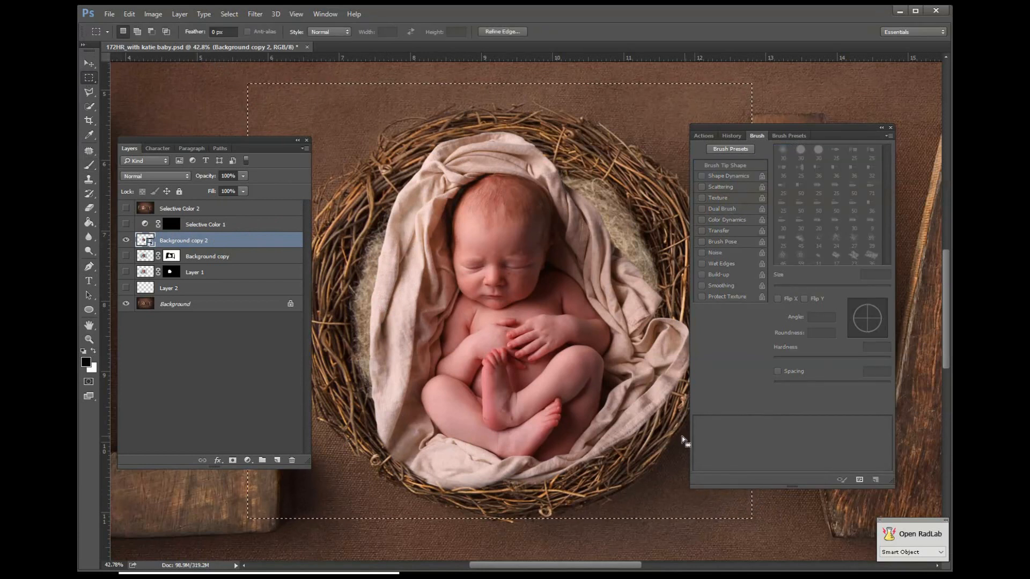
key("ctrl+shift+x")
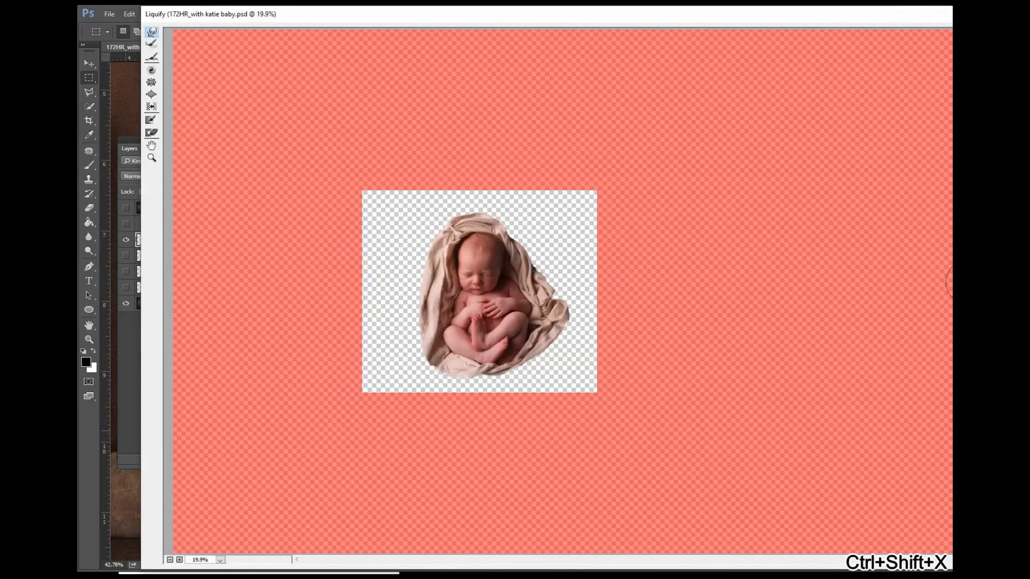
Show the backdrop in Liquify using all layers, in front, at 50% opacity
mouse_move(950, 16)
left_mouse_down()
mouse_move(747, 12)
mouse_move(675, 22)
mouse_move(719, 19)
left_mouse_up()
left_click(722, 323)
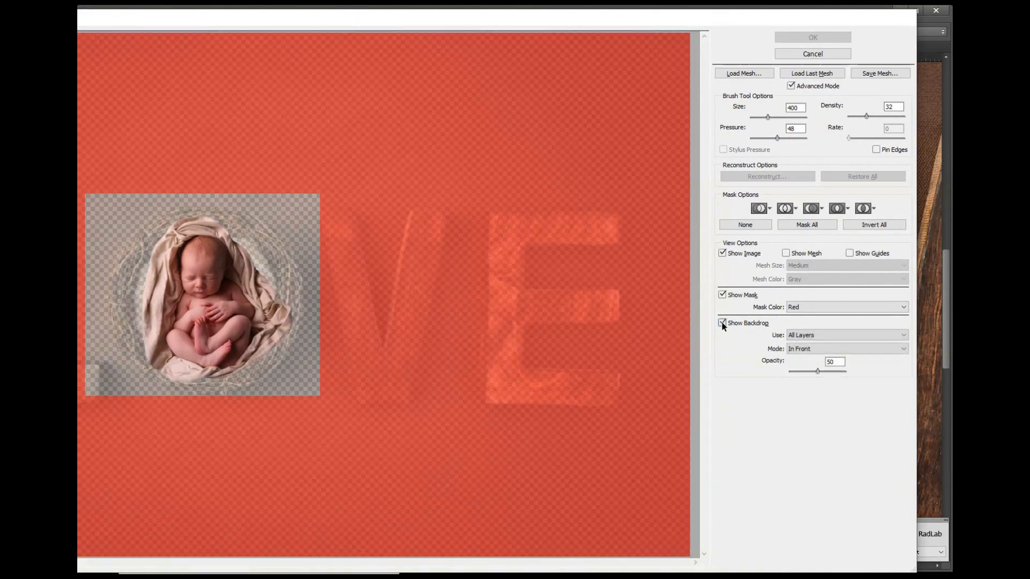
left_click(722, 323)
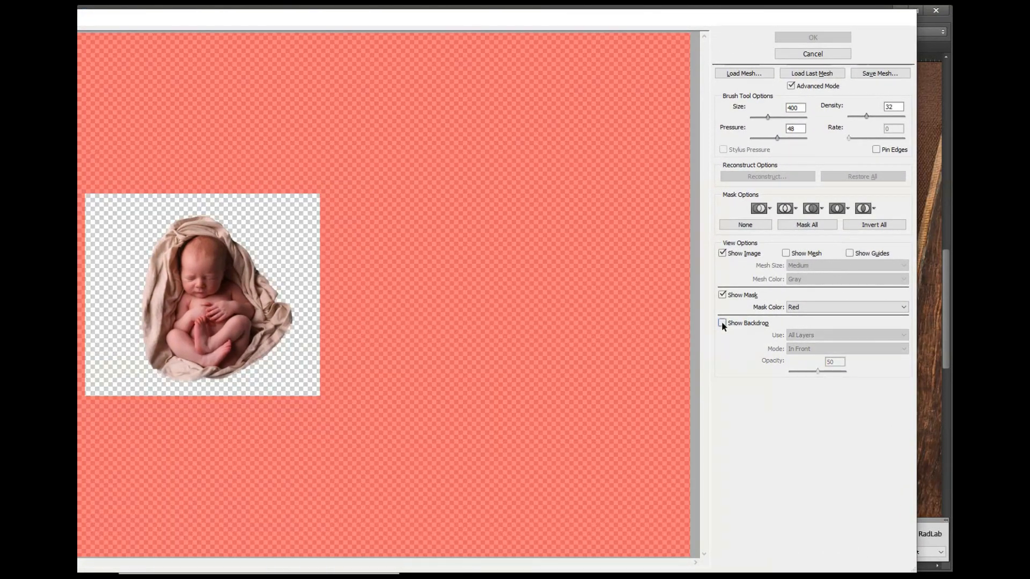
left_click(722, 324)
left_click_drag(408, 16, 658, 19)
Warp the blanket's left edge outward toward the nest, and paint a freeze mask around the baby
mouse_move(434, 289)
left_mouse_down()
mouse_move(408, 274)
mouse_move(425, 269)
mouse_move(411, 261)
mouse_move(413, 302)
mouse_move(397, 309)
mouse_move(412, 315)
mouse_move(390, 314)
mouse_move(406, 318)
mouse_move(400, 345)
left_mouse_up()
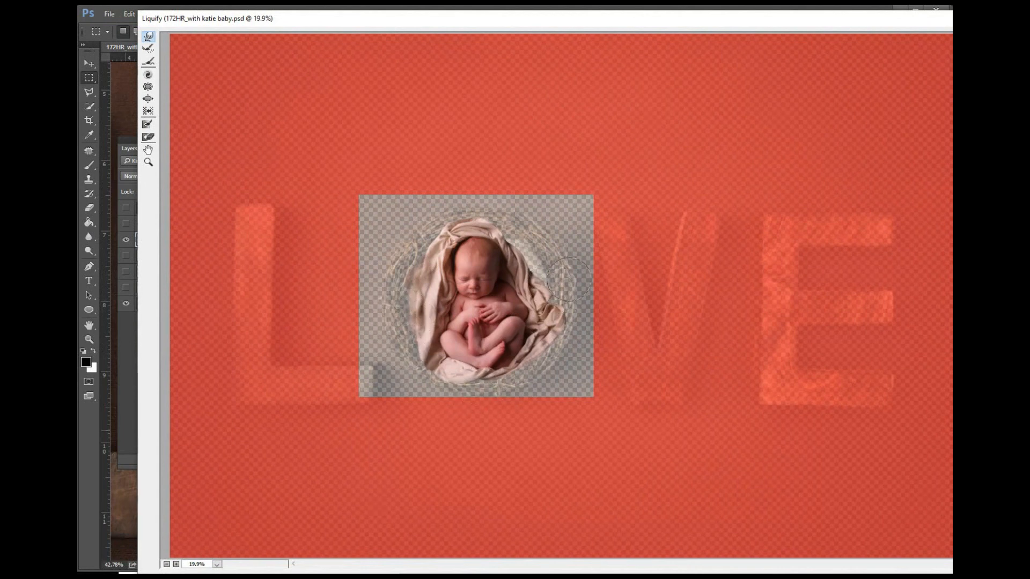
left_click_drag(568, 279, 545, 264)
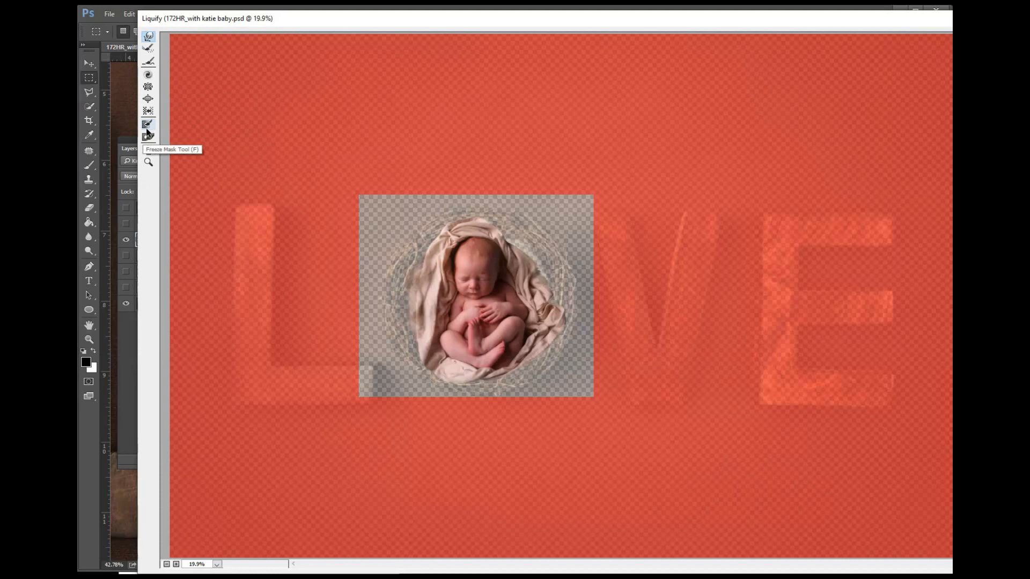
left_click(148, 128)
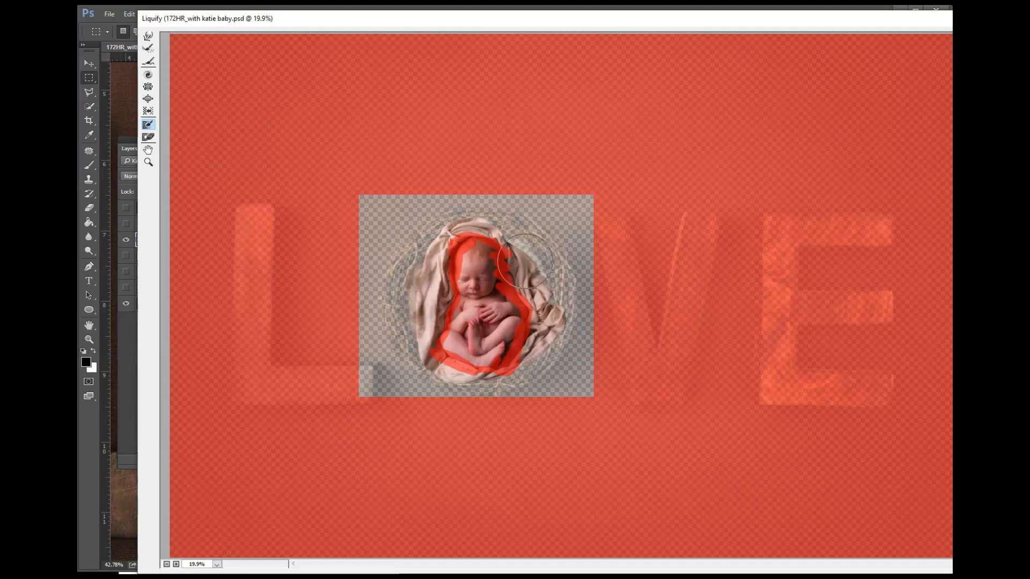
Warp the blanket's upper-right edge outward to fill the nest, undoing one push along the way
left_click_drag(521, 264, 533, 245)
key("ctrl+z")
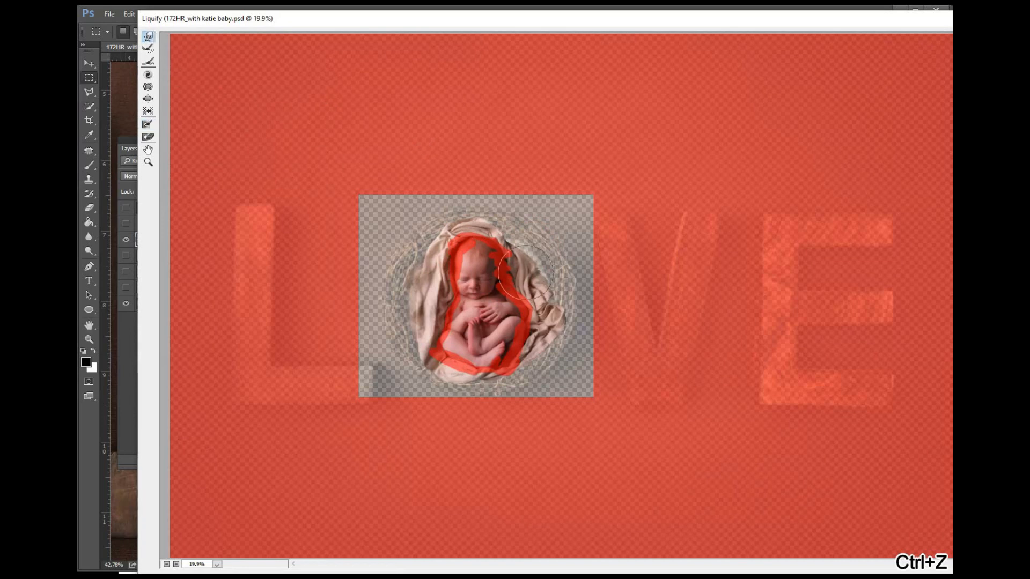
left_click_drag(511, 237, 522, 223)
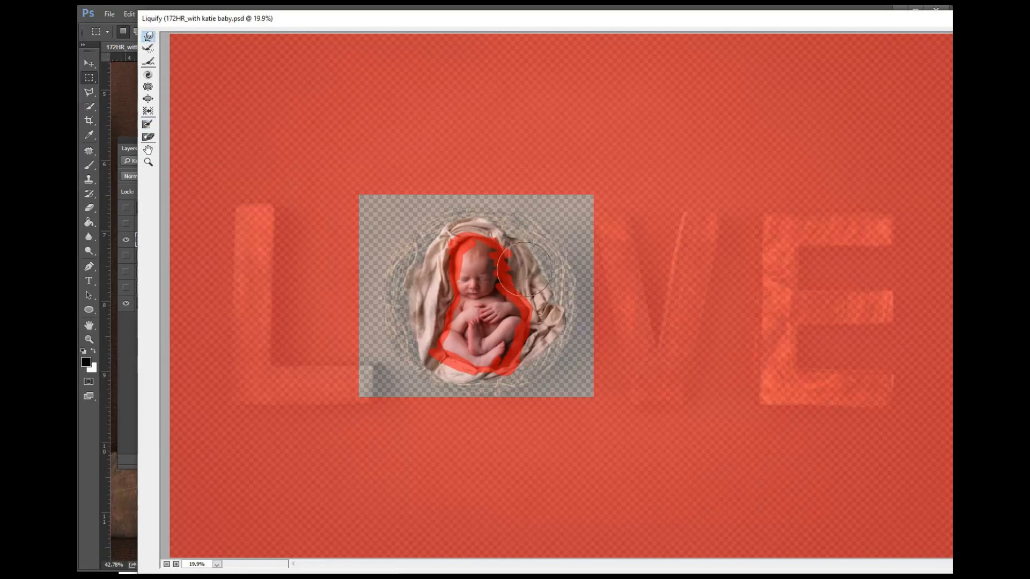
left_click_drag(519, 269, 544, 256)
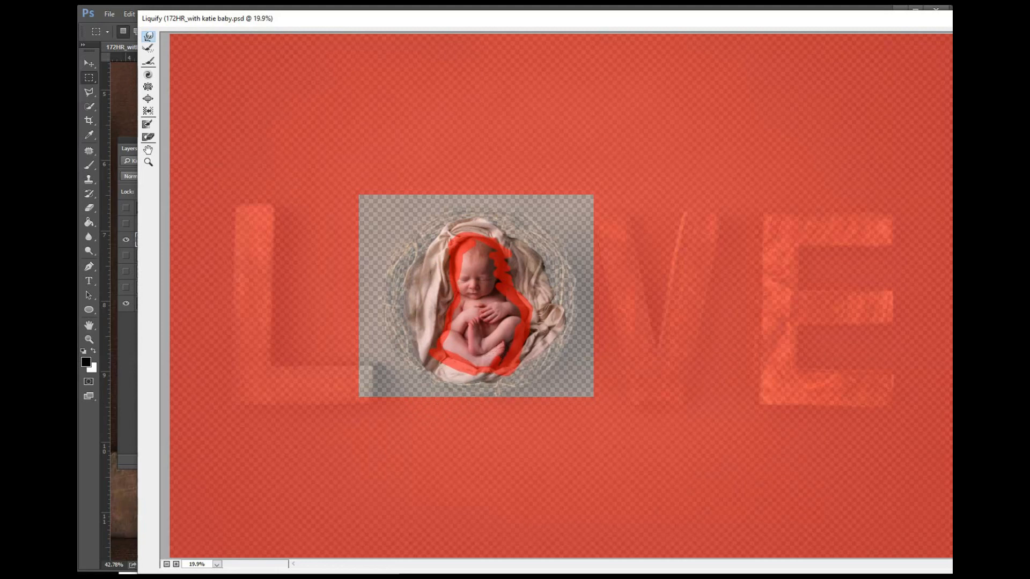
Hide the red mask overlay in the Liquify preview
mouse_move(729, 23)
left_mouse_down()
mouse_move(797, 21)
mouse_move(456, 18)
left_mouse_up()
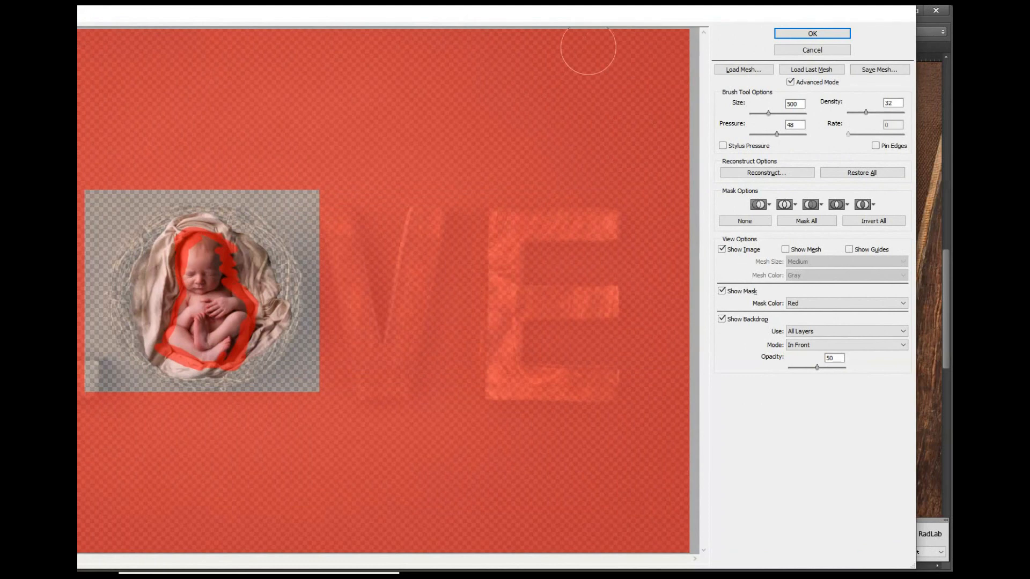
left_click(722, 292)
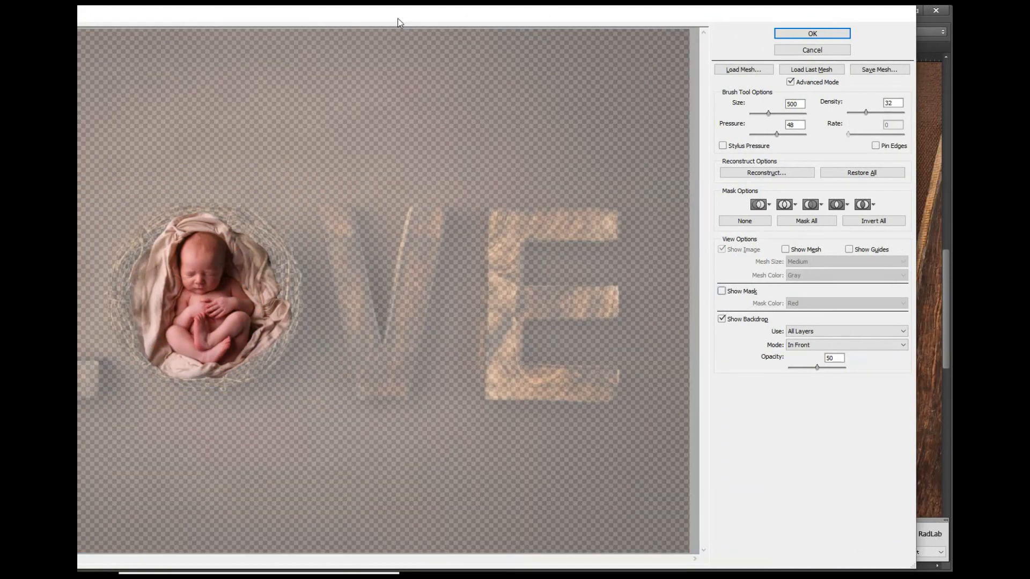
left_click_drag(398, 23, 603, 30)
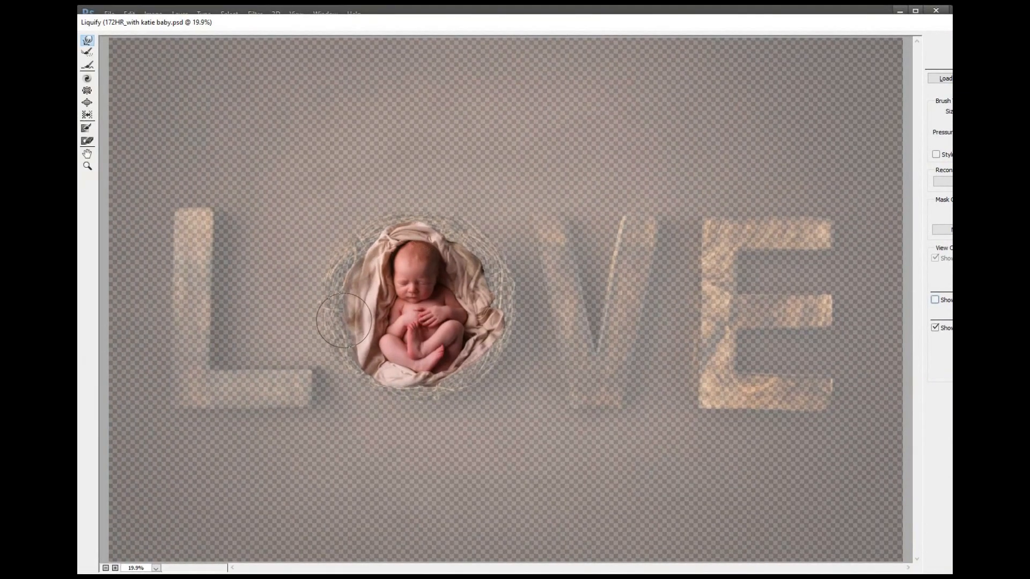
Accept the Liquify warp on the blanket's smart object layer, Background copy 2
left_click(397, 306)
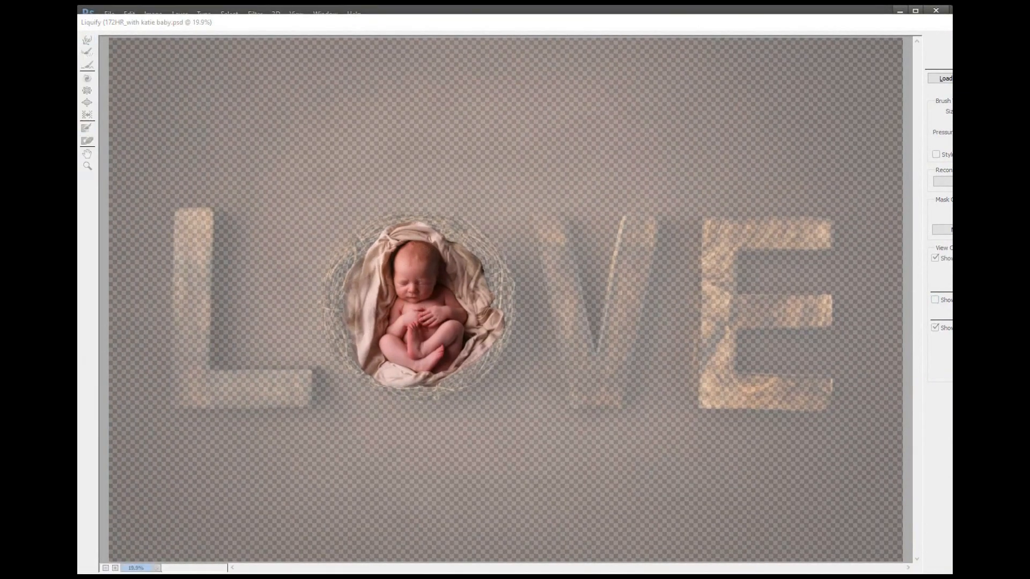
left_click(604, 233)
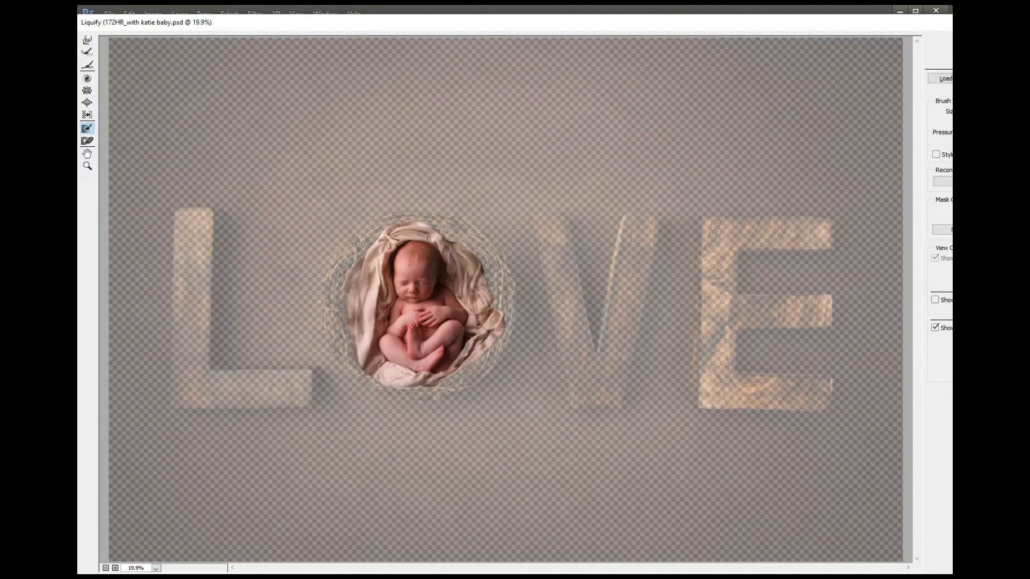
left_click_drag(787, 35, 650, 27)
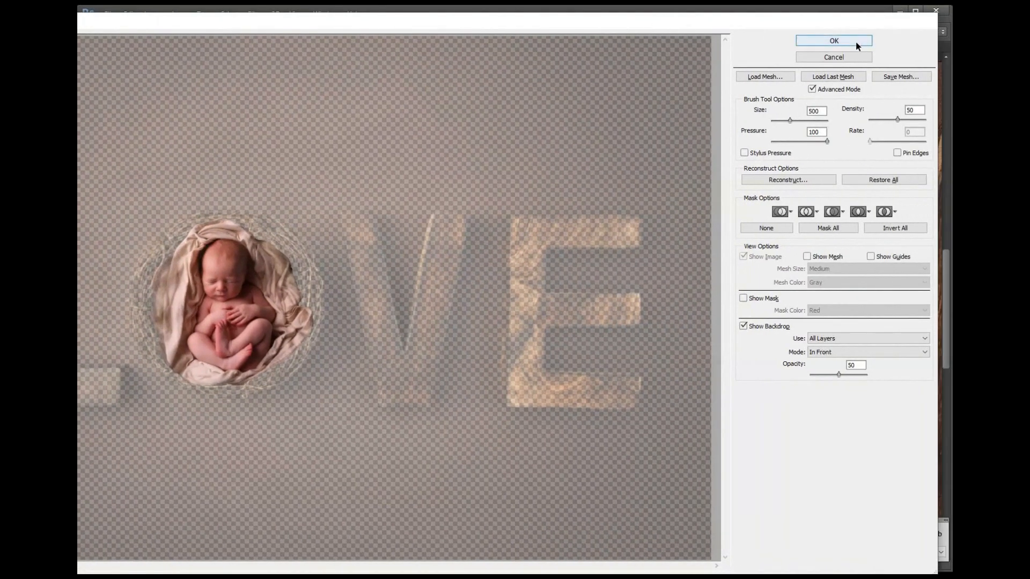
left_click(842, 46)
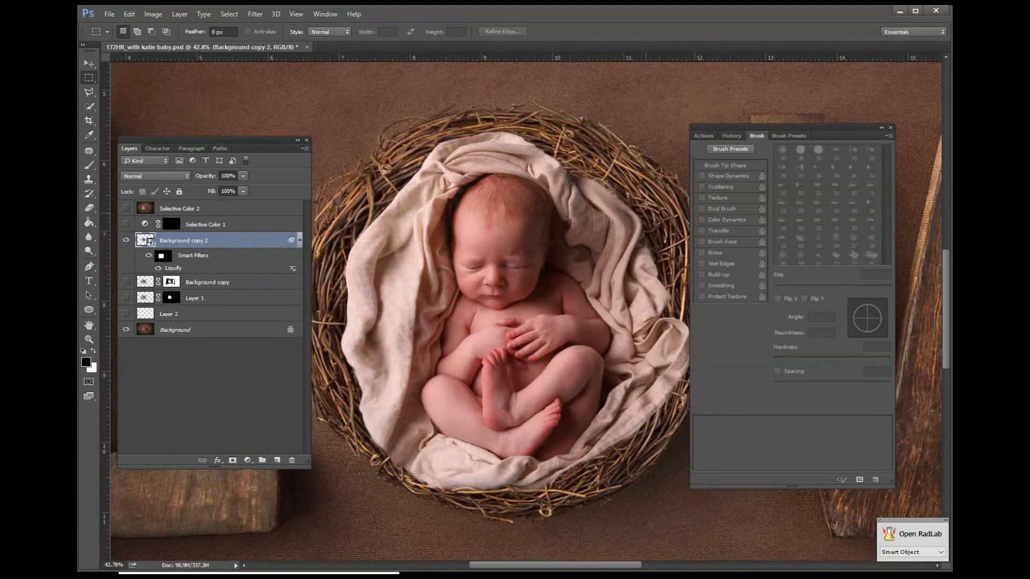
Move the floating Brush panel clear of the nest, and close the LOVE composite without saving its changes
scroll(646, 204, "down", 2)
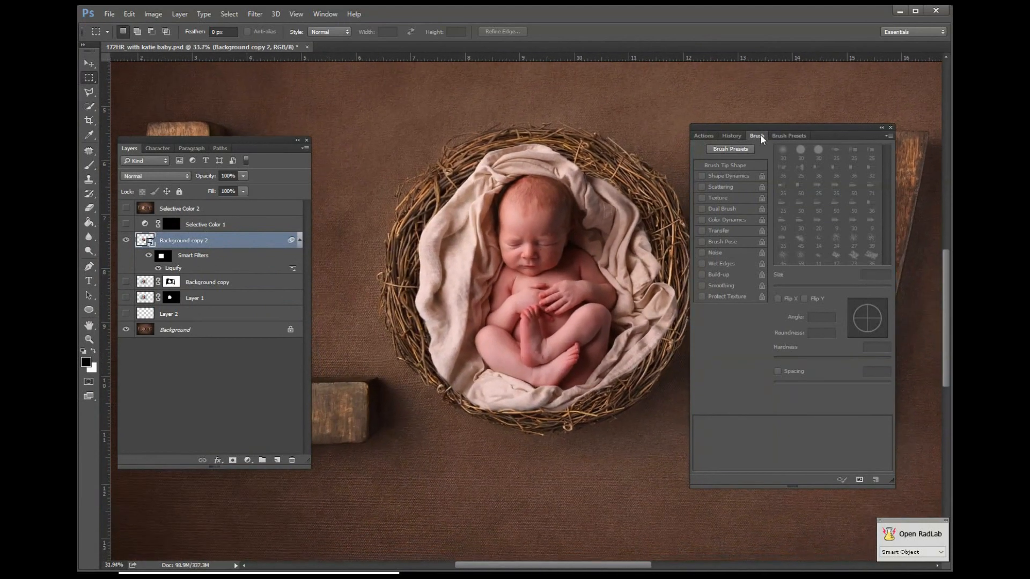
left_click_drag(726, 129, 771, 130)
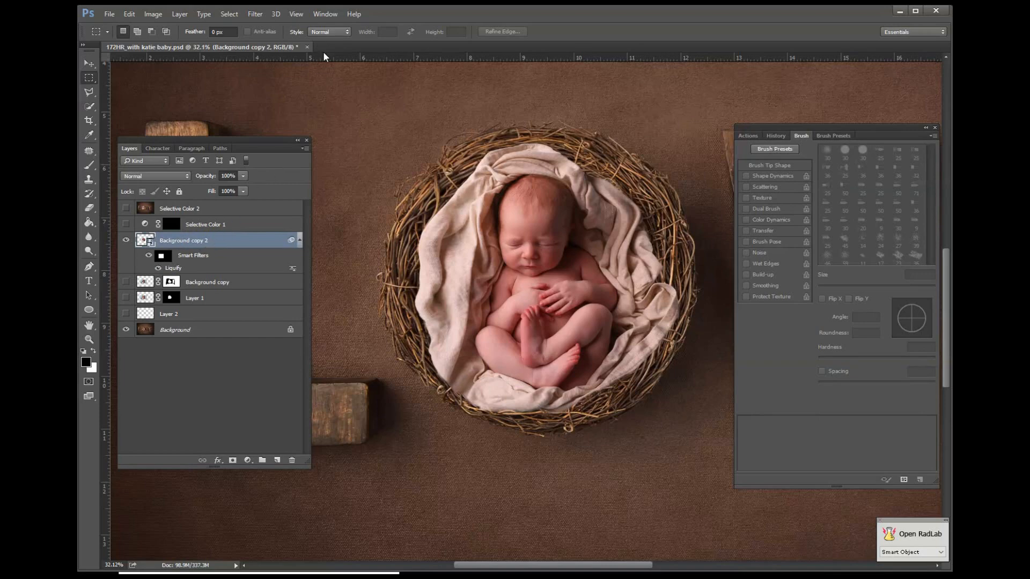
left_click(307, 48)
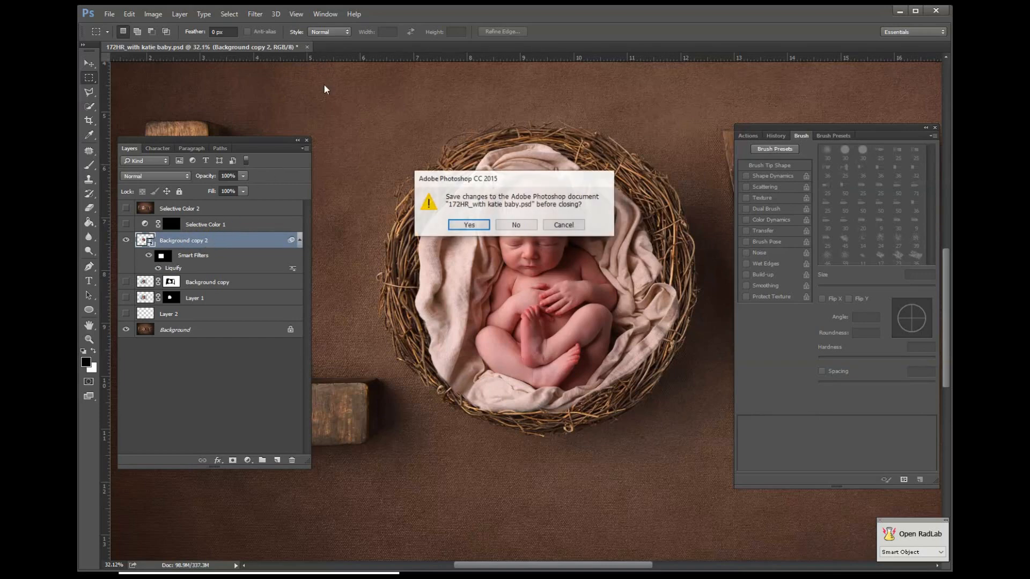
left_click(516, 225)
Switch to File Explorer, go to the folder following 02 Use your own fabrics, and open both Santa-hat newborn images in Photoshop
mouse_move(146, 523)
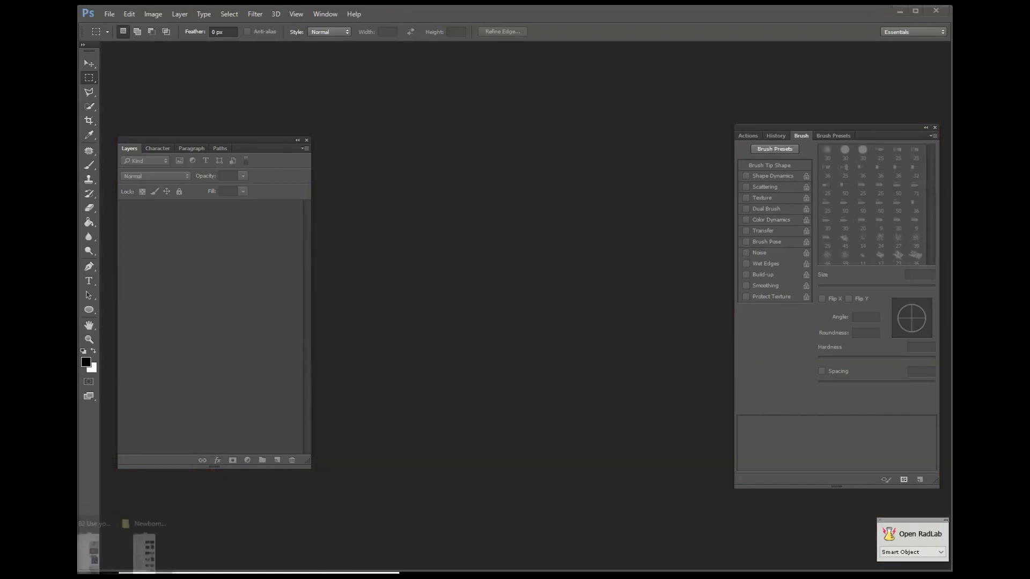
left_click(90, 520)
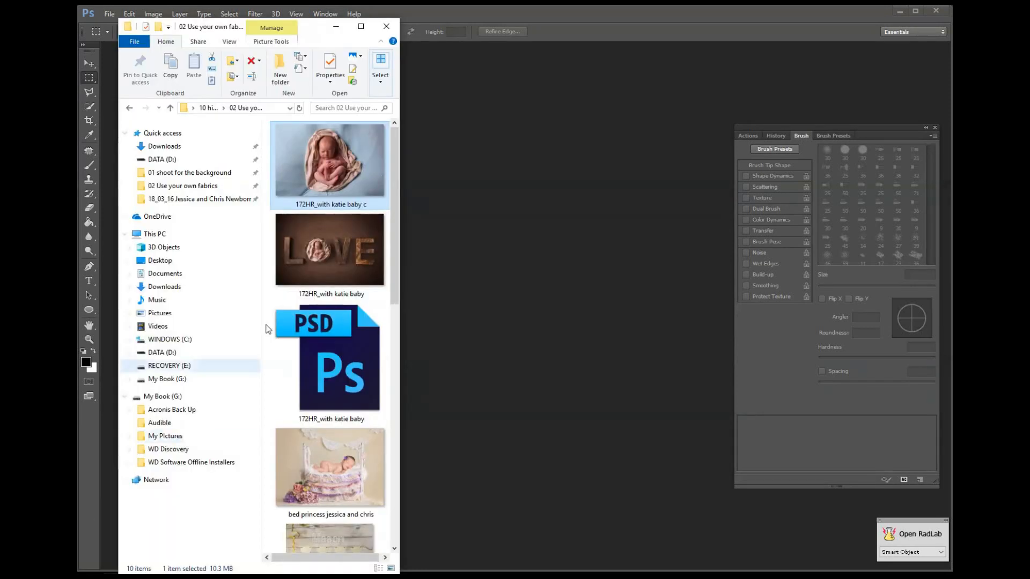
left_click_drag(295, 30, 8, 21)
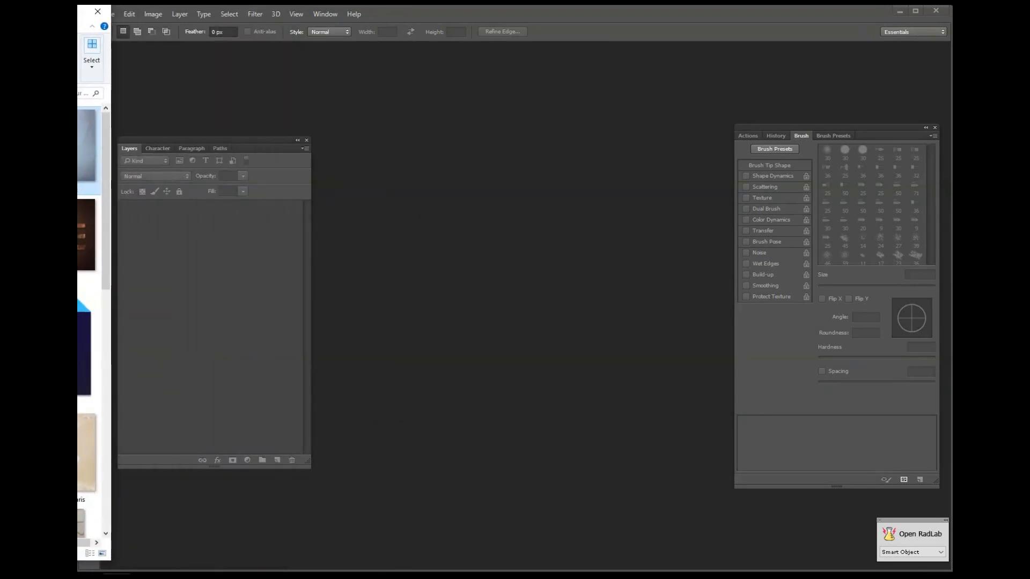
key("alt+Left")
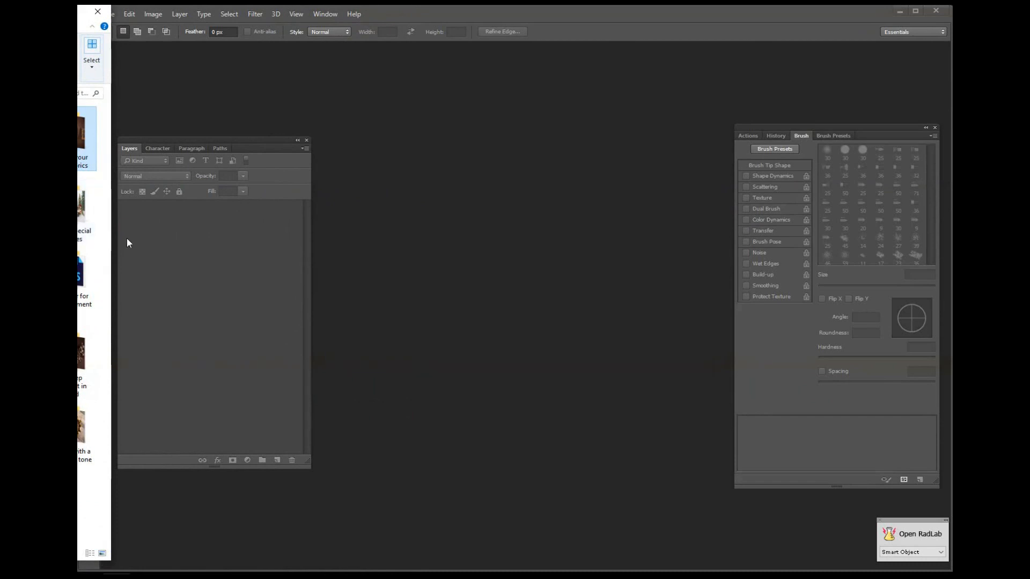
double_click(72, 212)
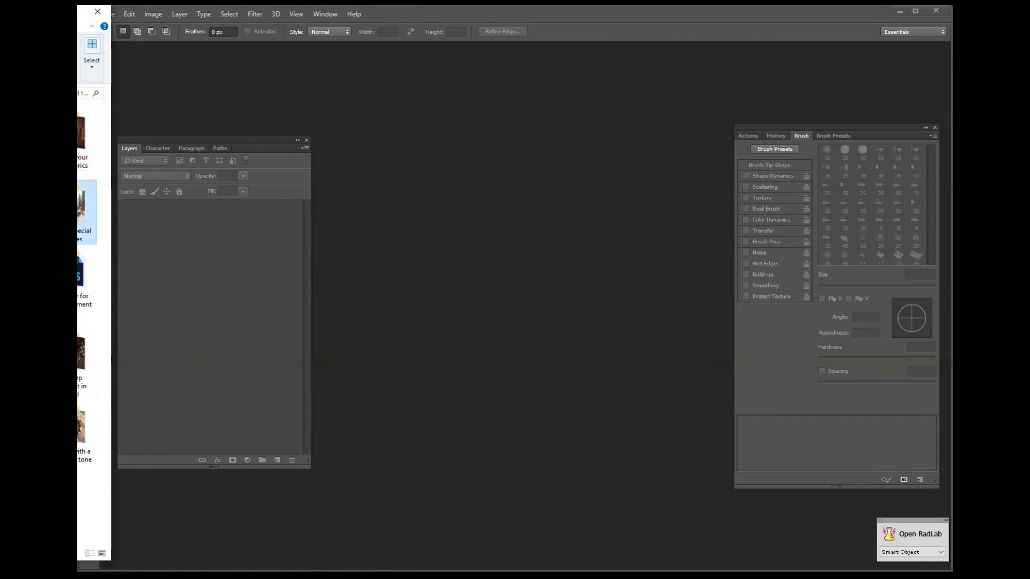
left_click(74, 139)
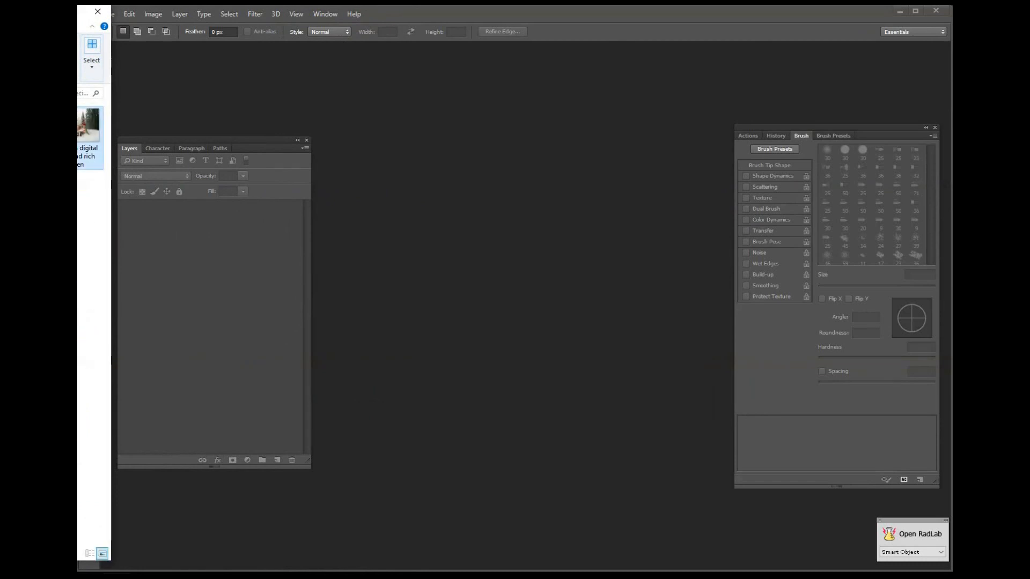
left_click_drag(89, 125, 561, 264)
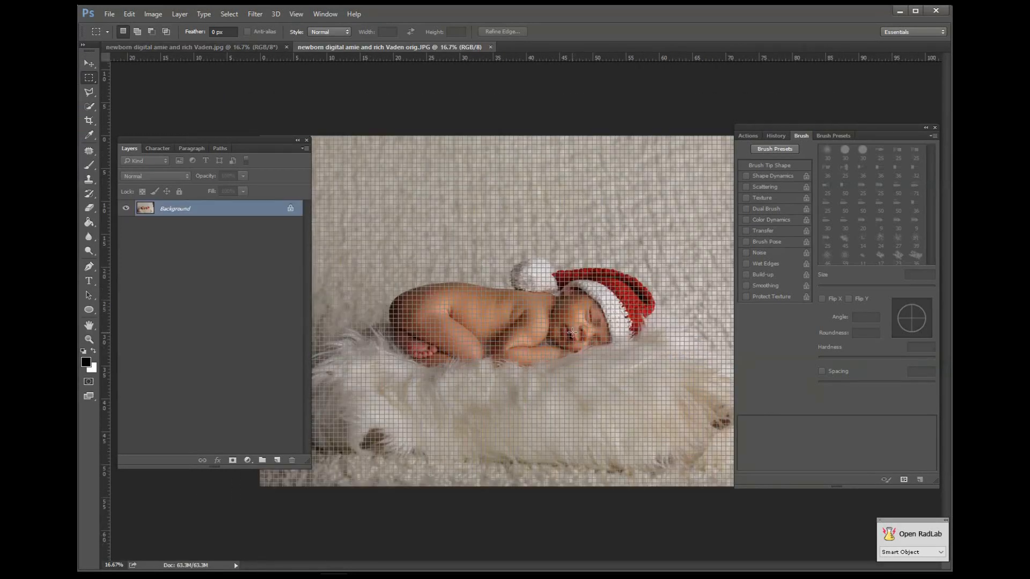
Hide the grid on both the original Santa-hat newborn photo and the finished NOEL composite
key("ctrl+h")
scroll(479, 374, "up", 2)
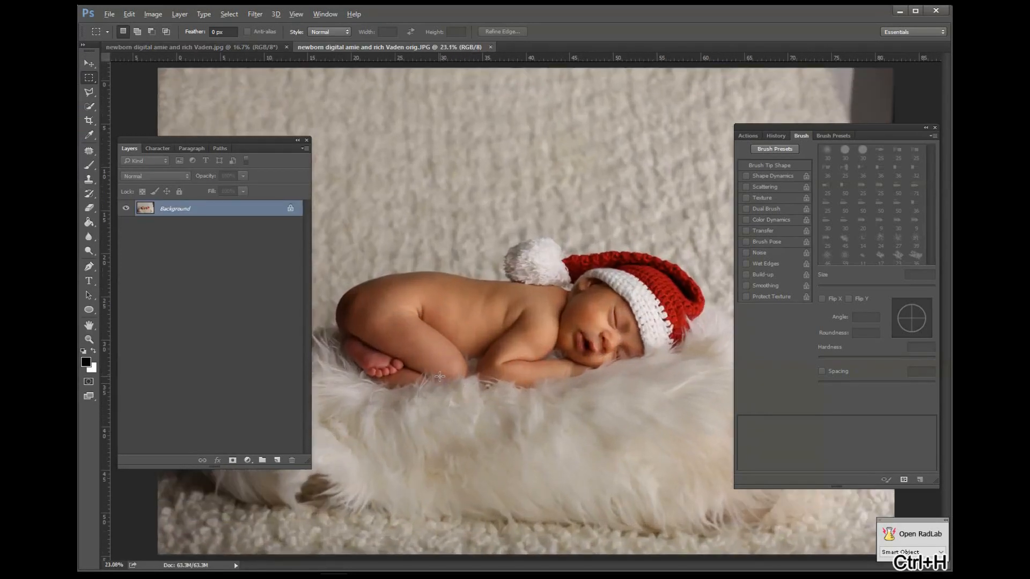
key("alt+Tab")
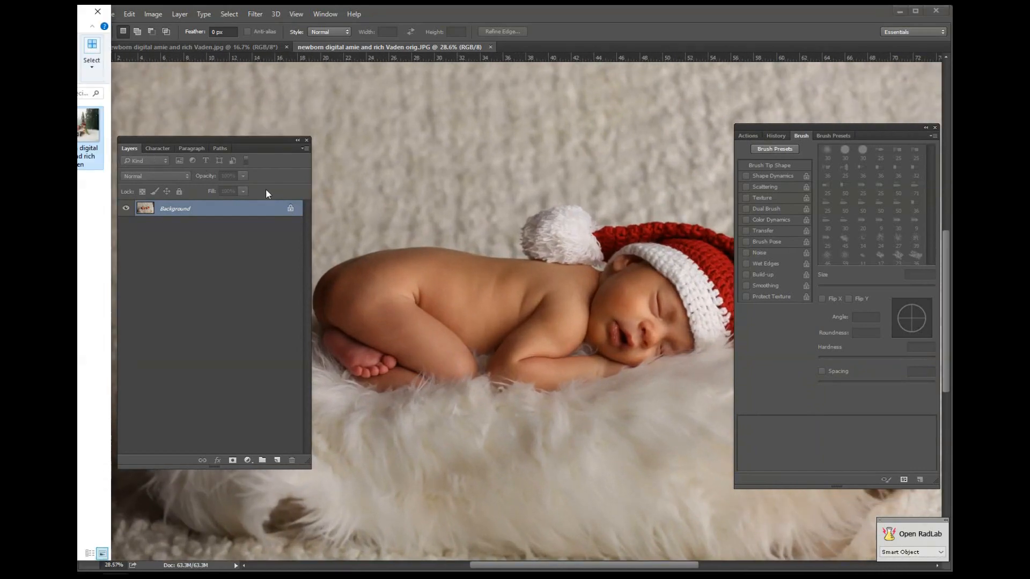
left_click(211, 47)
scroll(494, 394, "up", 2)
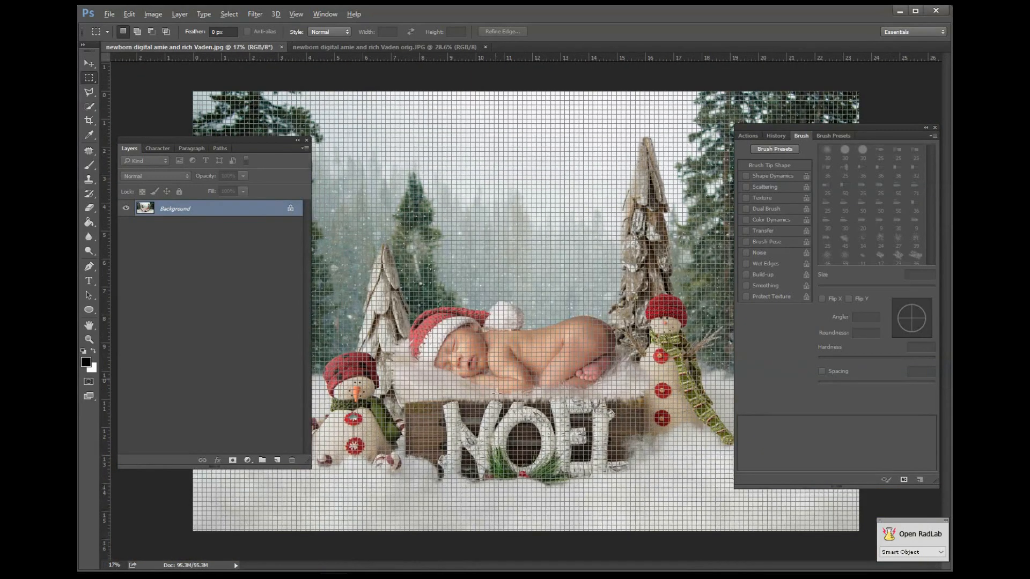
key("ctrl+h")
scroll(461, 447, "up", 8)
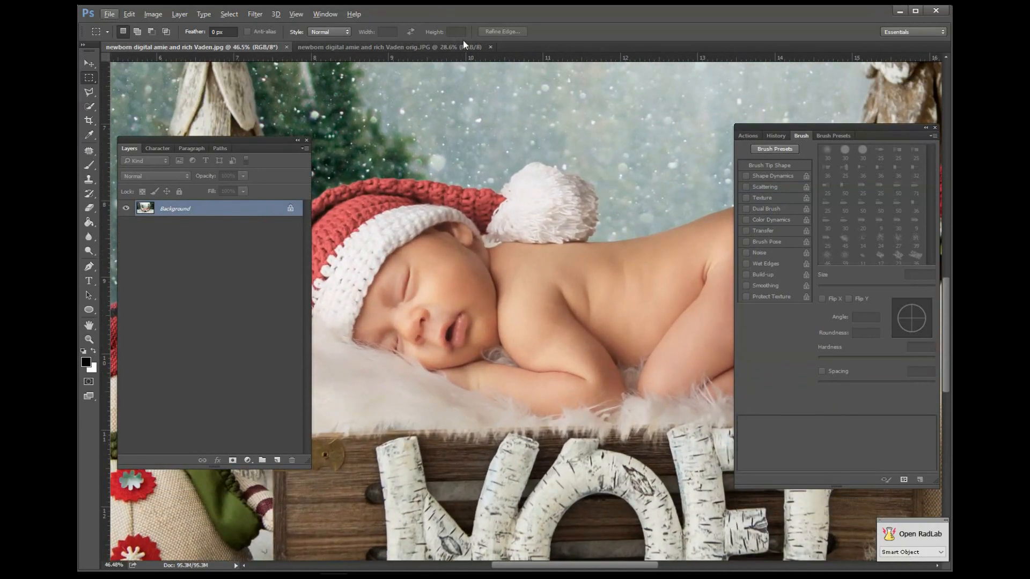
Show the list of brush presets
left_click(827, 137)
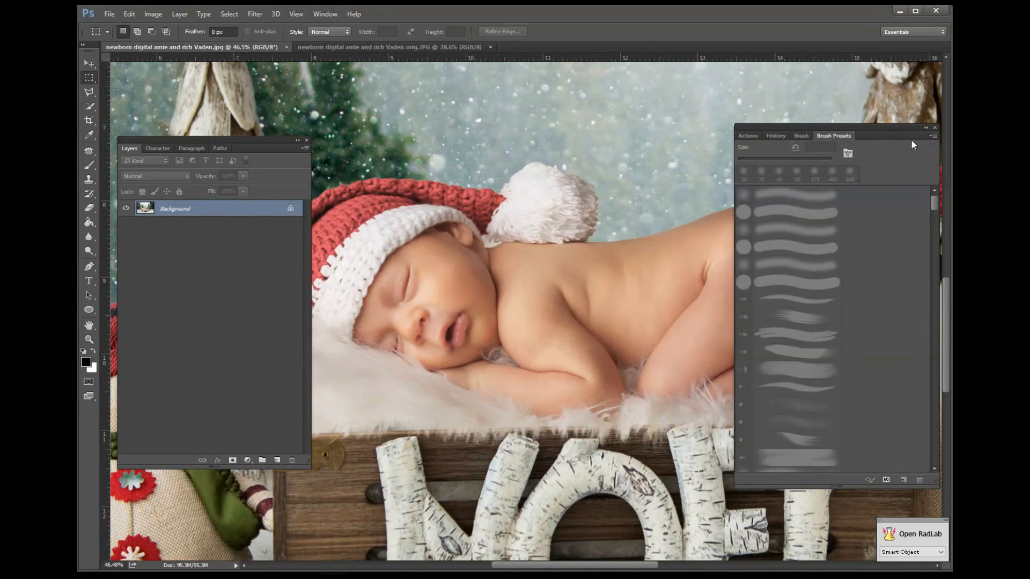
Append the Natural Brushes 2 set to the current brush presets and activate the Brush tool
left_click(932, 136)
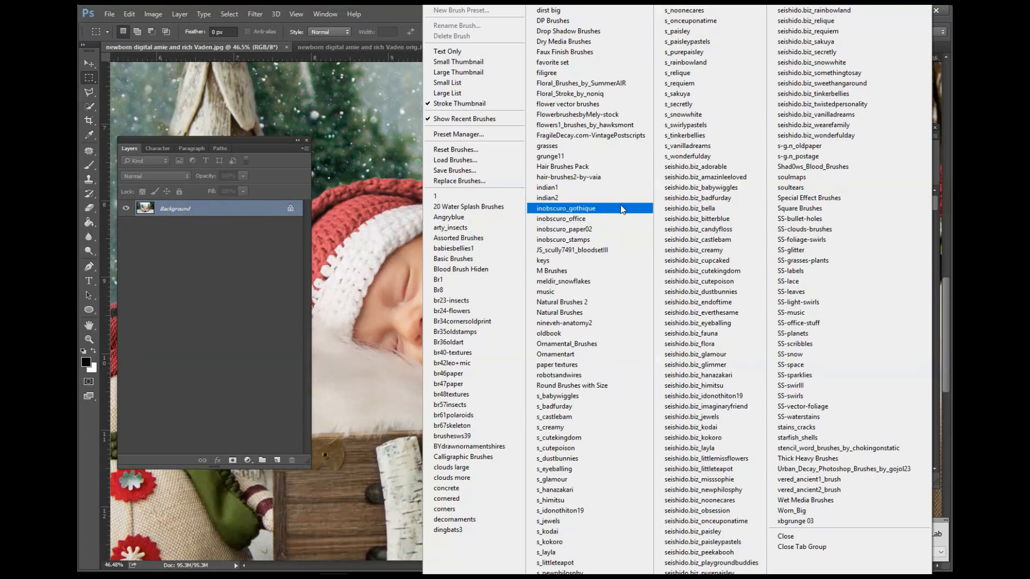
left_click(564, 305)
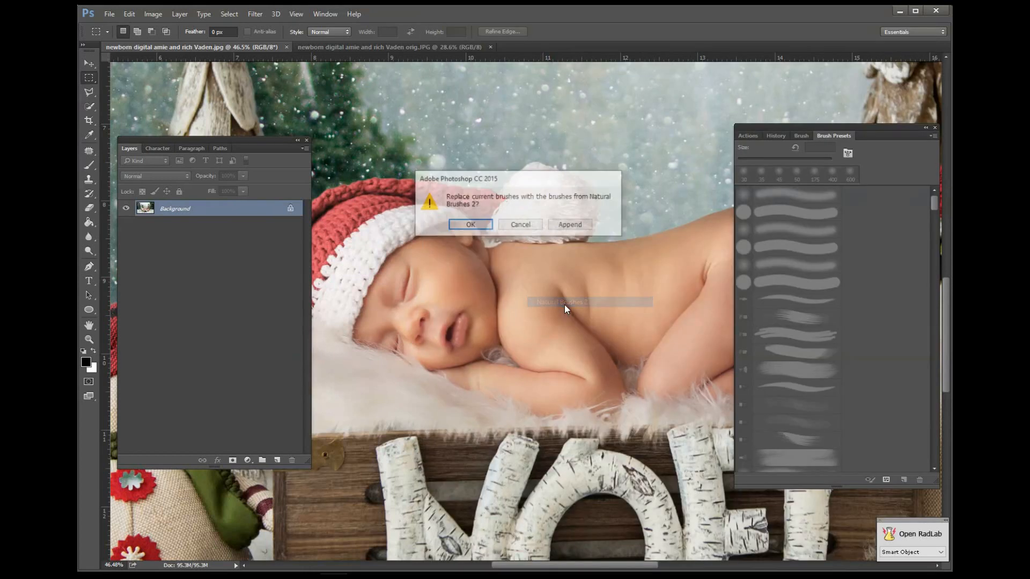
left_click(572, 224)
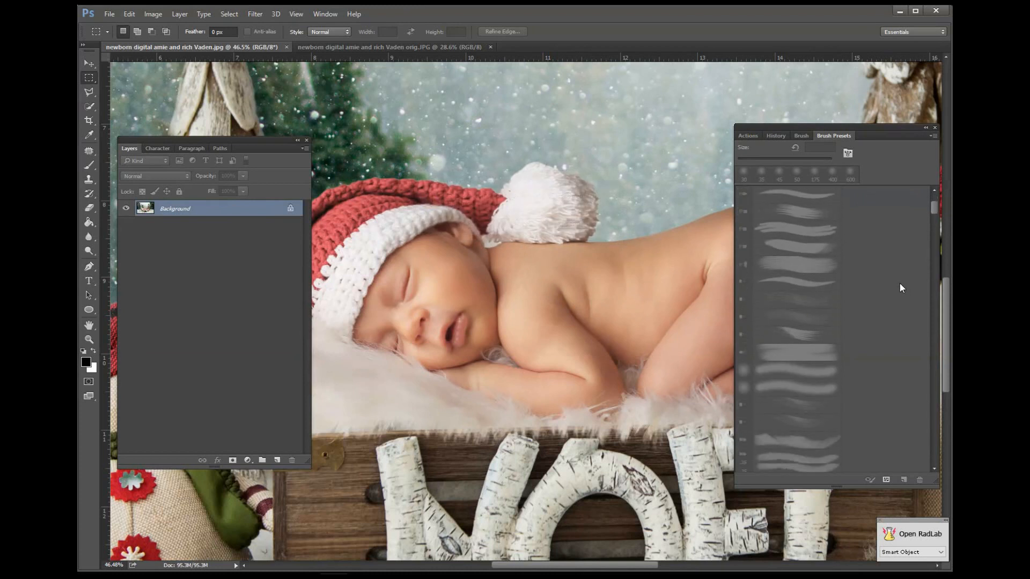
key("b")
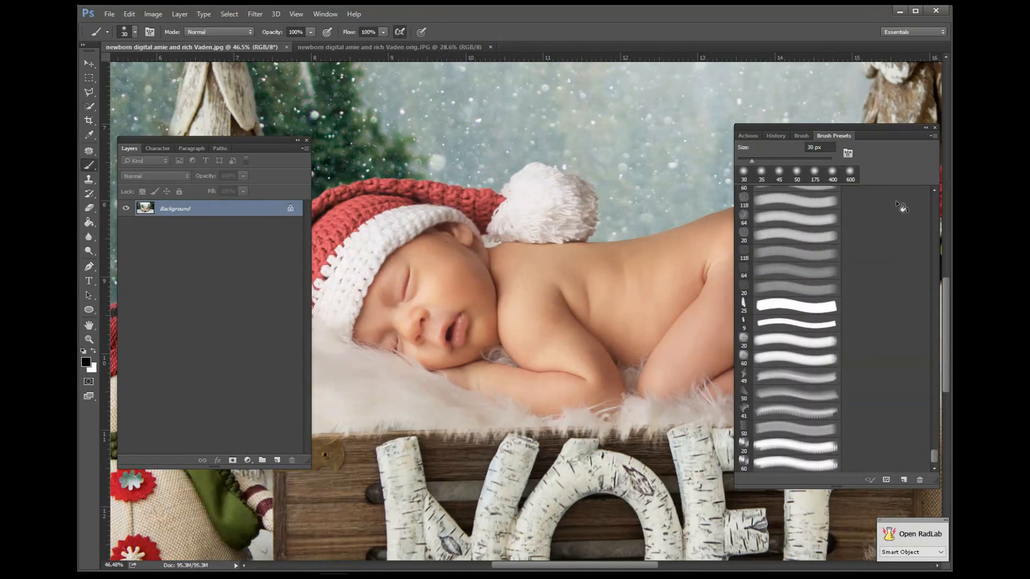
Append the Hair Brushes Pack and hair-brushes2-by-vaia sets to the current brush presets
left_click(932, 135)
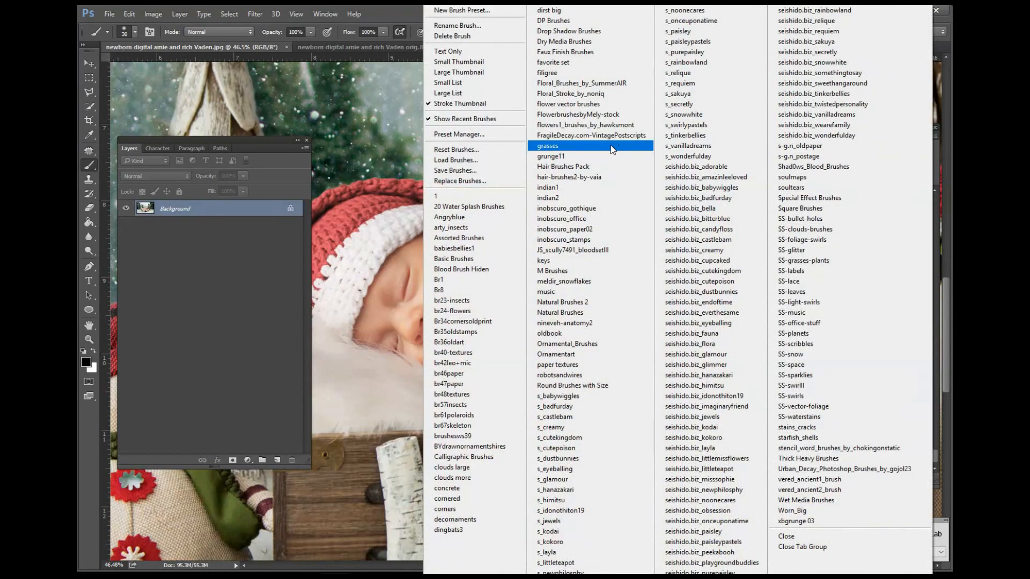
left_click(564, 167)
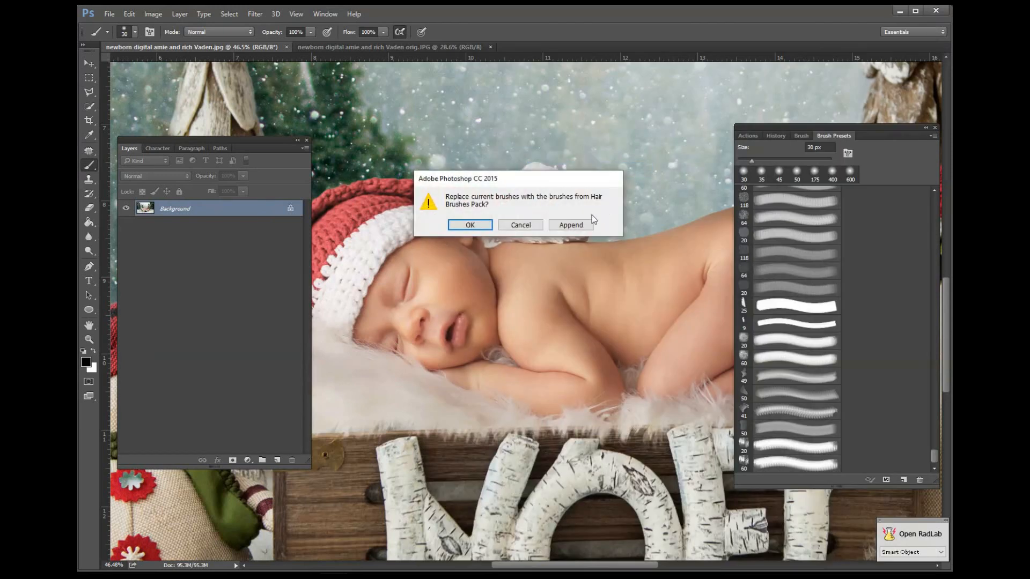
left_click(572, 224)
left_click(933, 141)
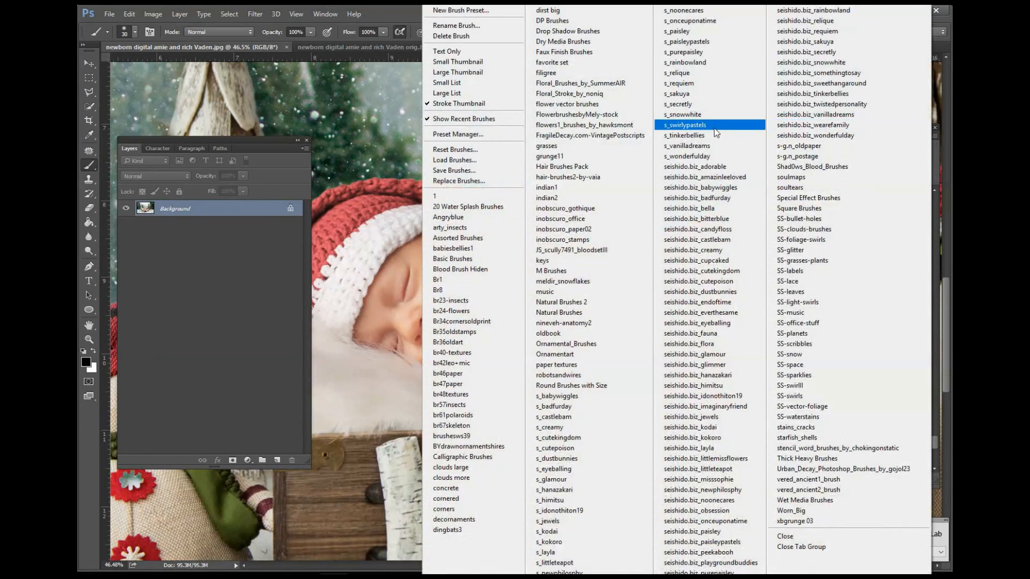
left_click(554, 178)
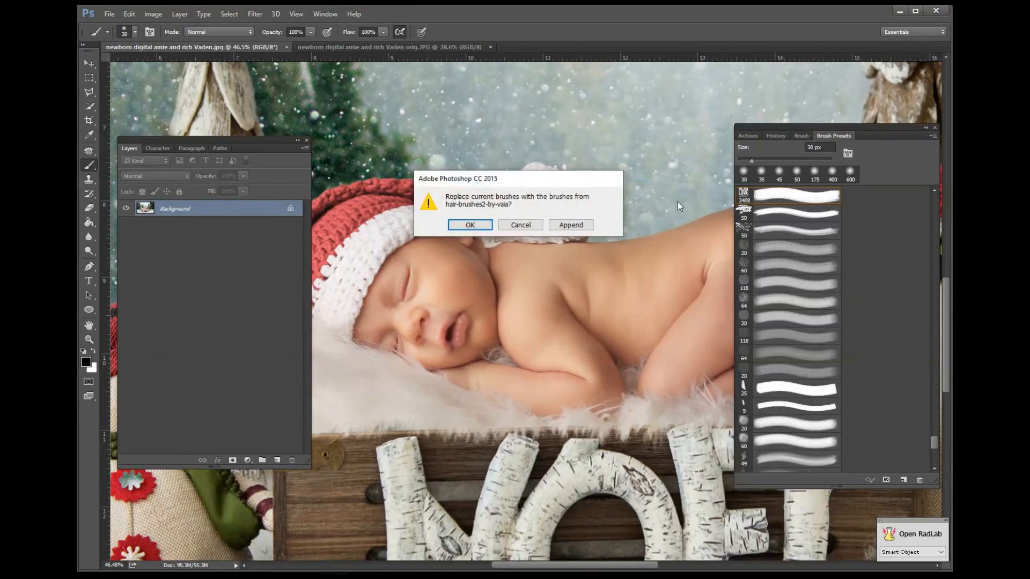
left_click(581, 225)
Choose the 194 px hair strand brush from the newly loaded presets and inspect the fur beneath the baby
scroll(866, 332, "down", 5)
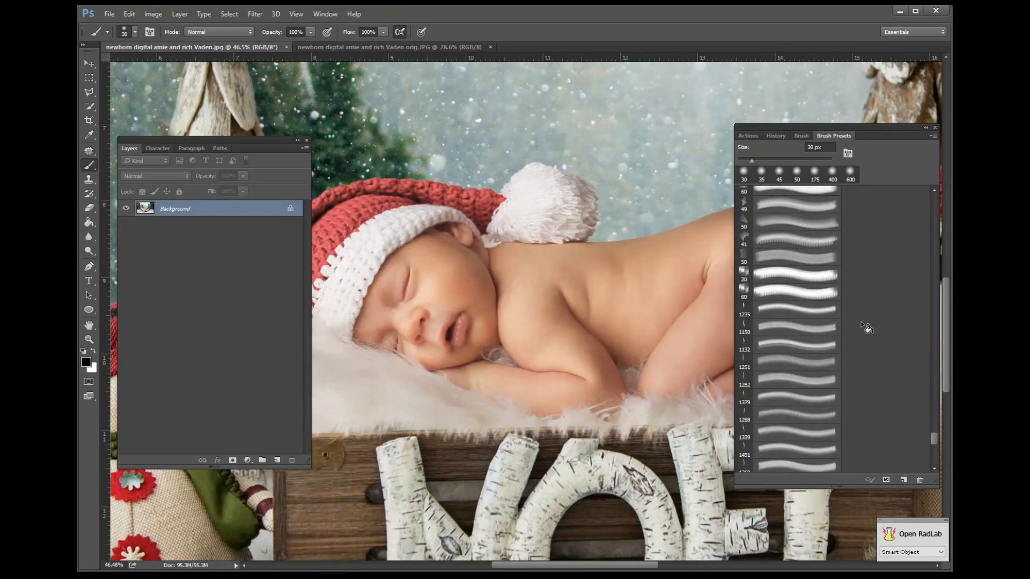
scroll(868, 334, "down", 5)
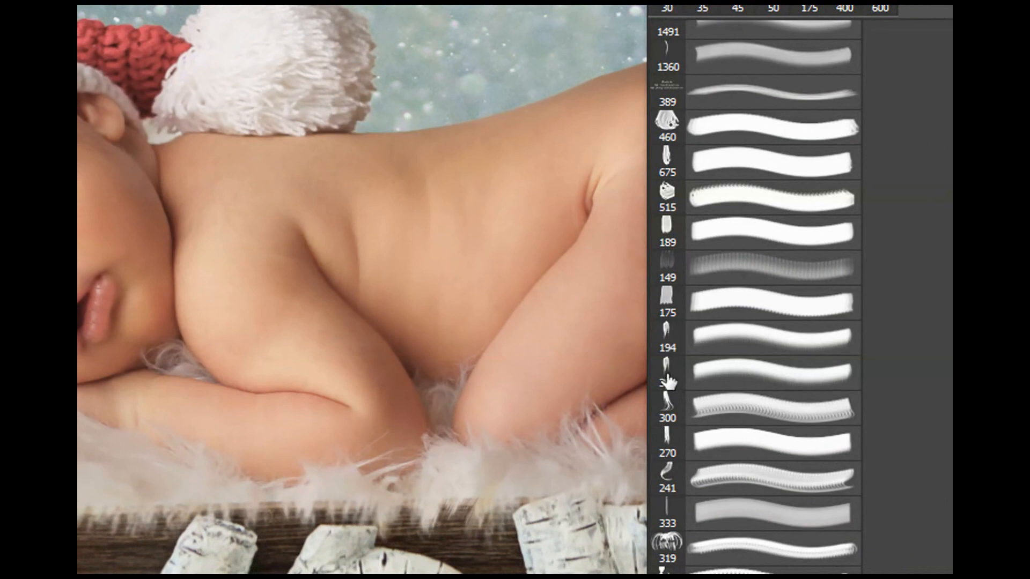
scroll(667, 381, "down", 3)
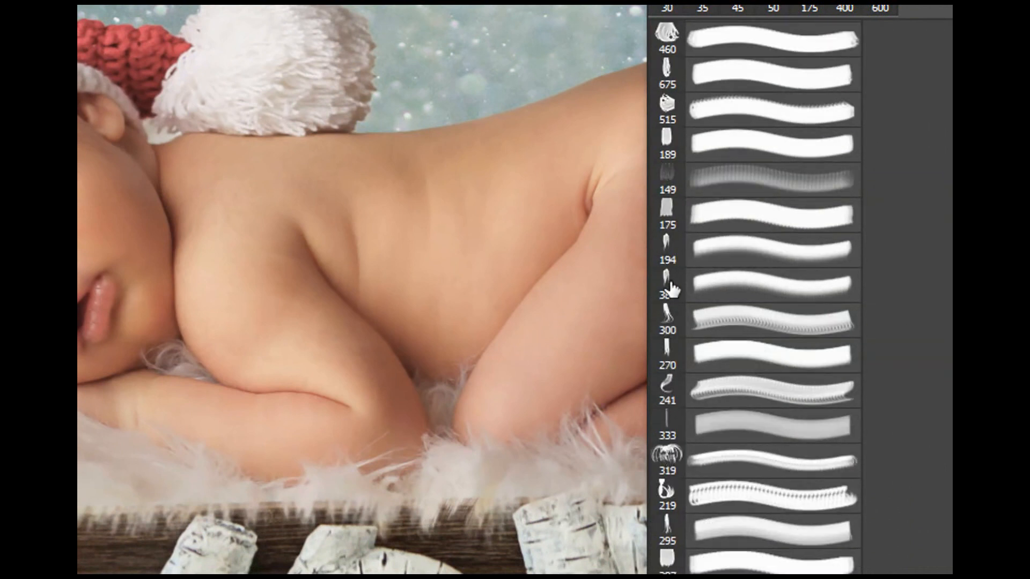
left_click(665, 248)
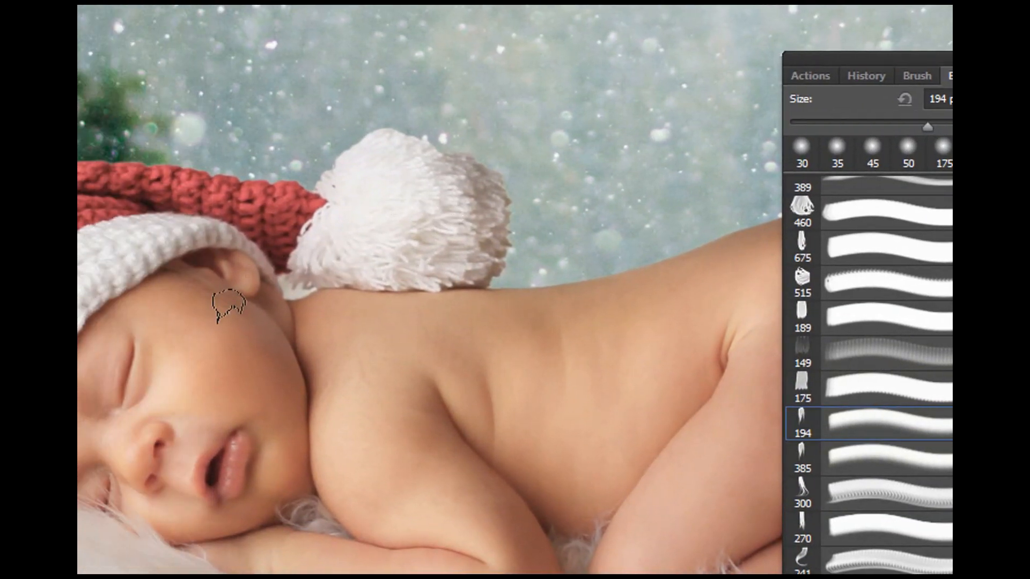
key("space")
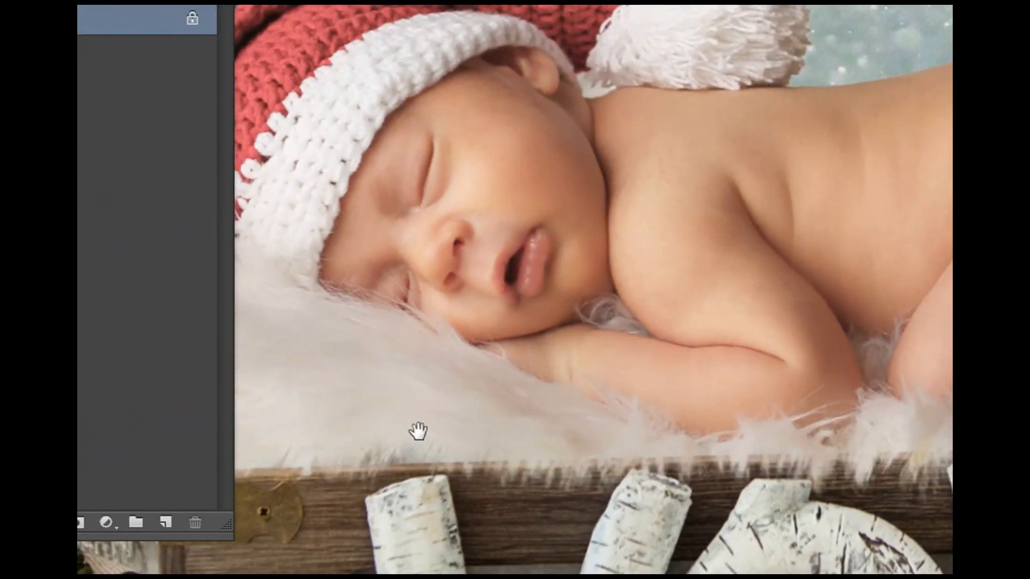
left_click_drag(418, 431, 632, 418)
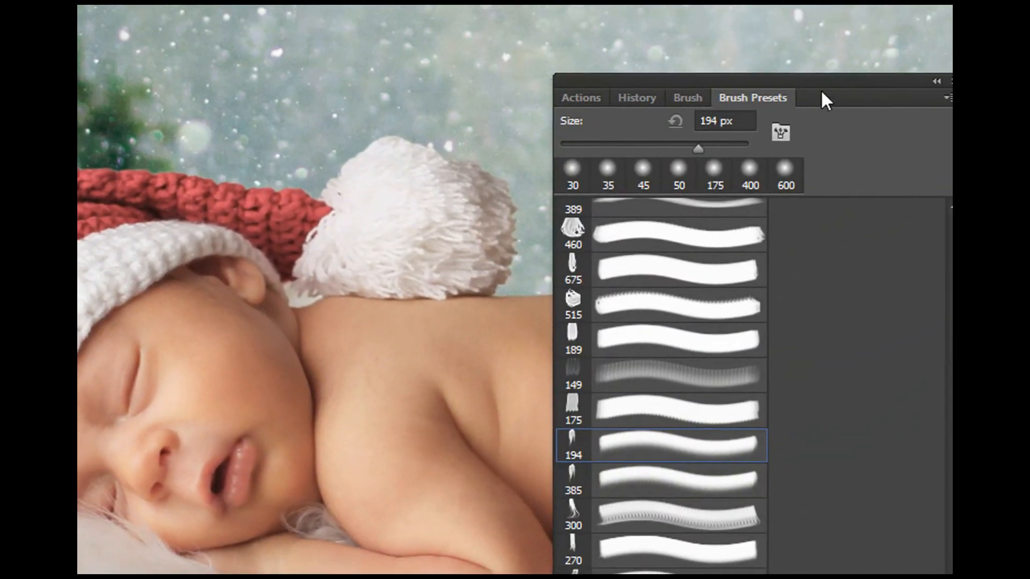
Rotate the 194 px hair brush tip in its tip shape settings, trying several directions and ending at an angle of 161°
left_click_drag(821, 90, 557, 83)
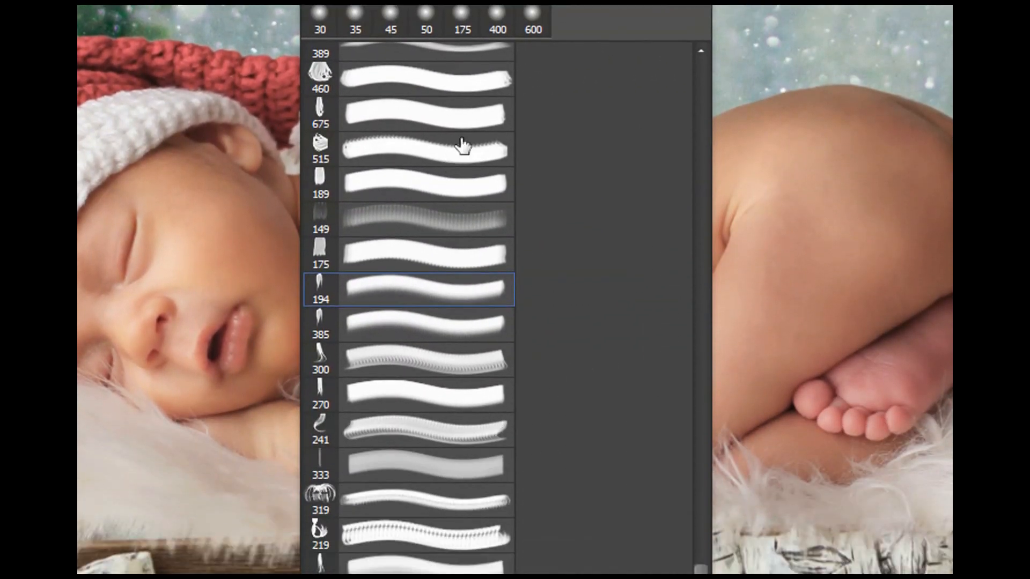
left_click(434, 89)
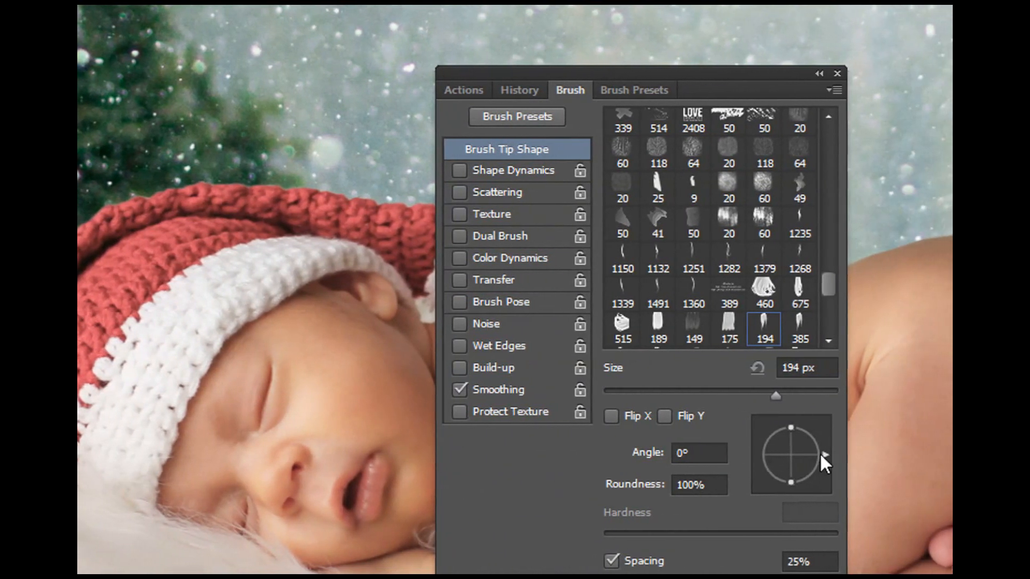
left_click_drag(943, 460, 925, 436)
left_click_drag(802, 436, 786, 426)
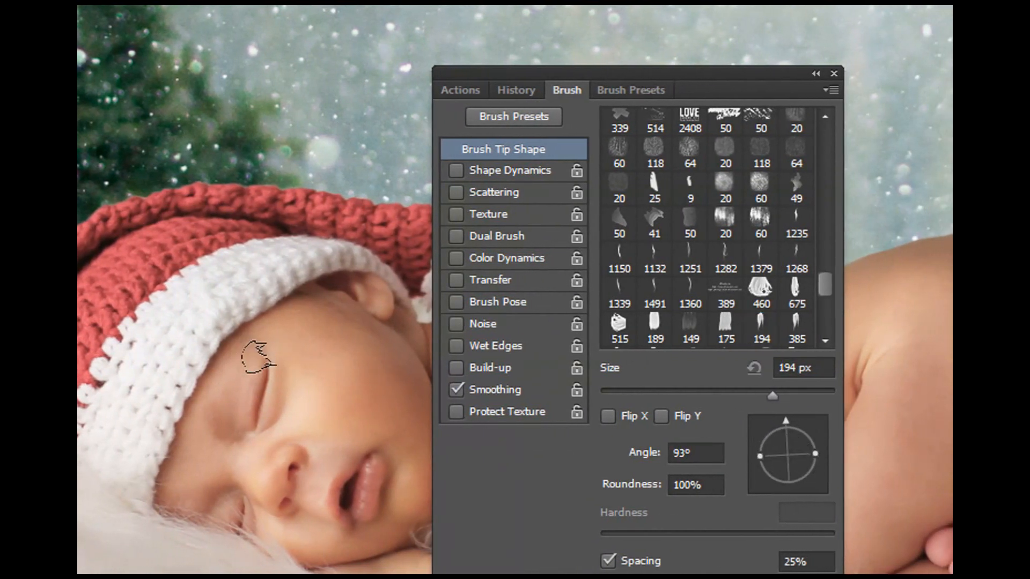
left_click_drag(779, 420, 758, 454)
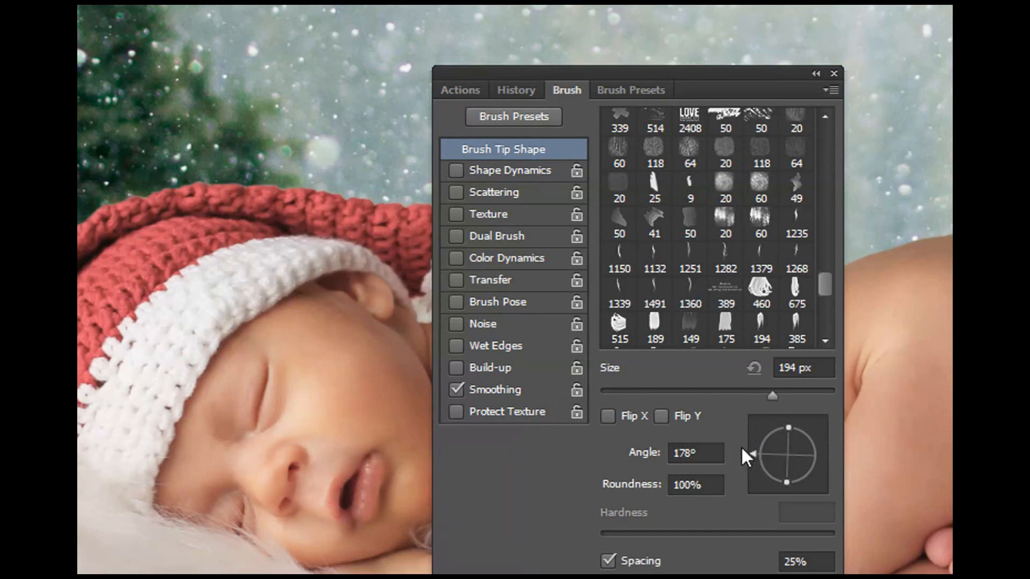
left_click_drag(753, 452, 754, 455)
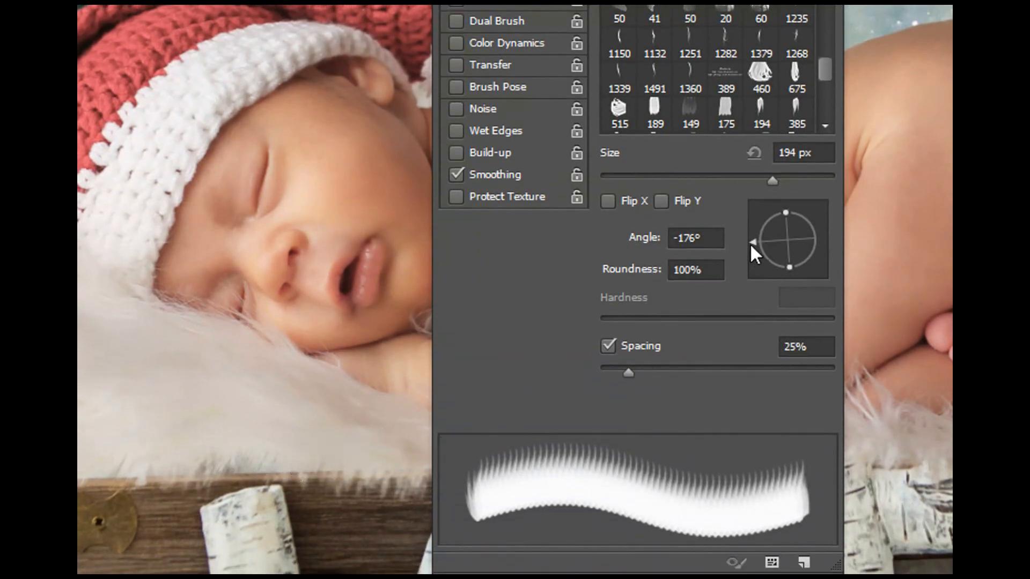
left_click_drag(750, 242, 754, 228)
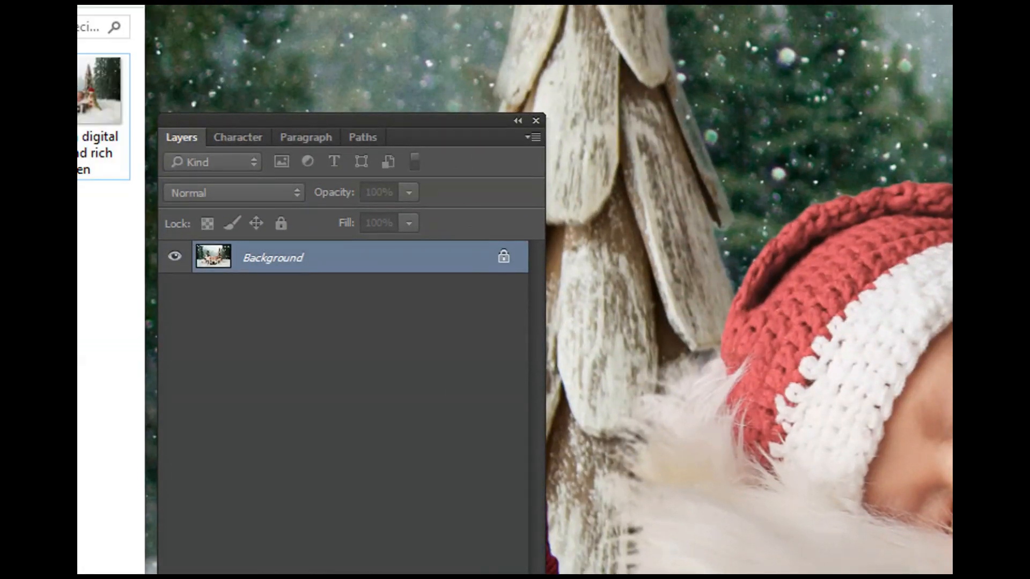
Browse the project folders in File Explorer and open the layered newborn composite with the wooden crate in Photoshop
key("alt+Left")
double_click(79, 351)
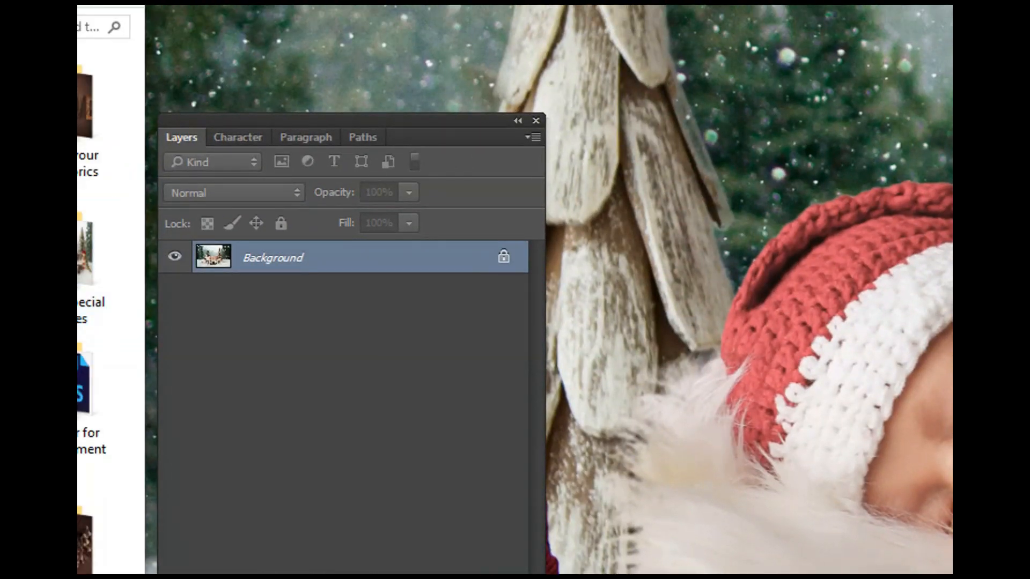
key("alt+Left")
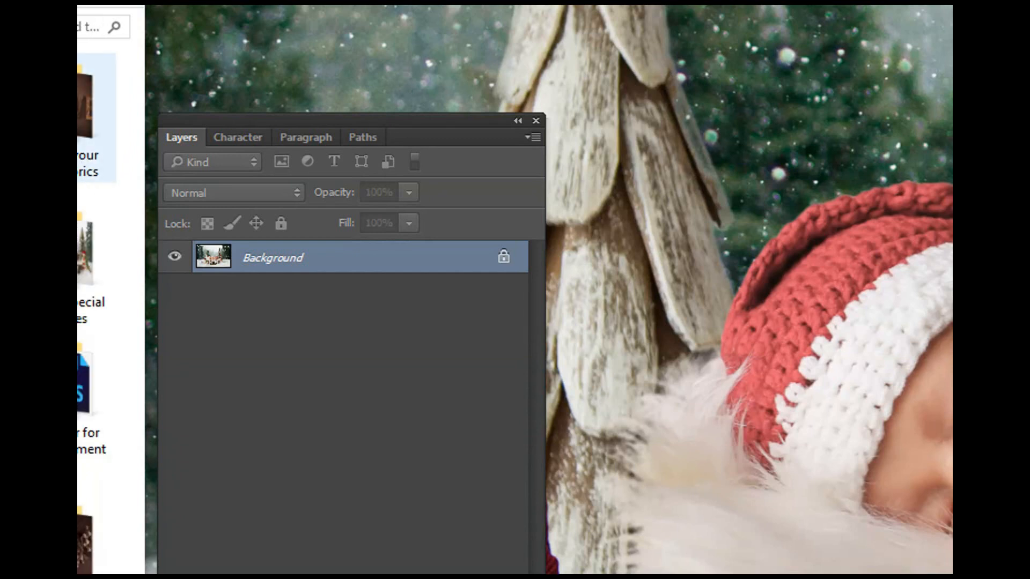
double_click(86, 118)
scroll(96, 322, "down", 2)
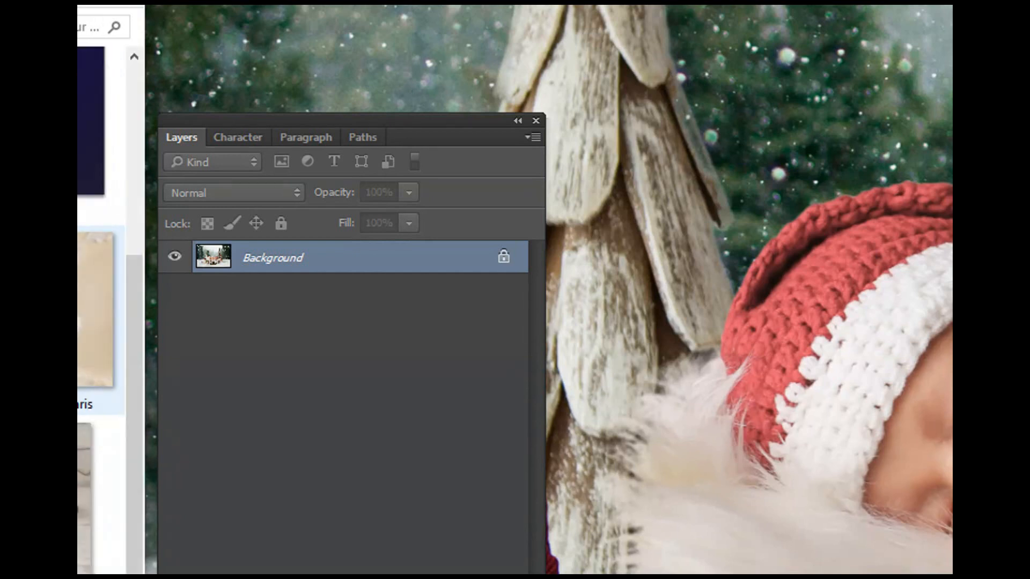
scroll(97, 343, "down", 1)
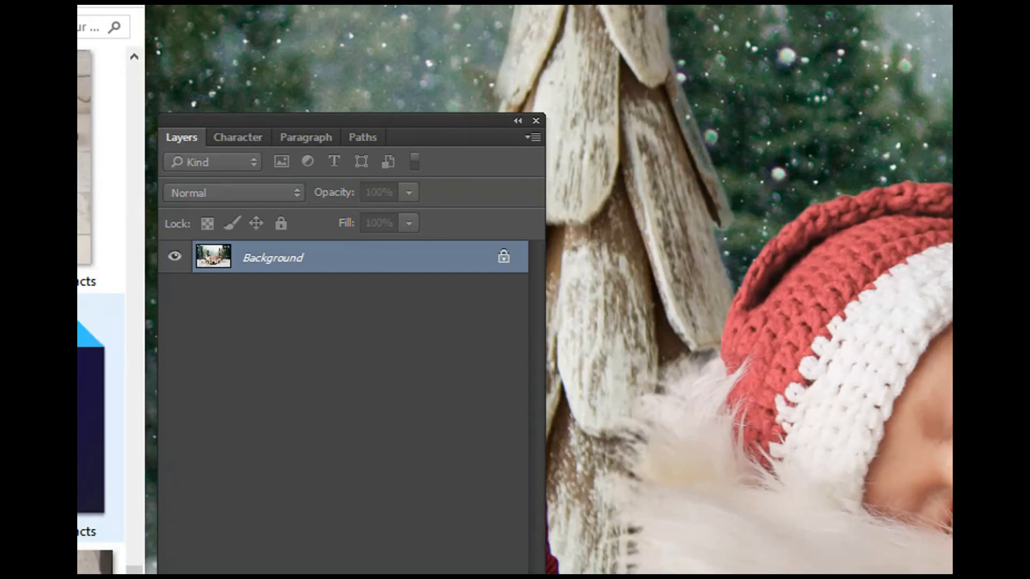
key("alt+Left")
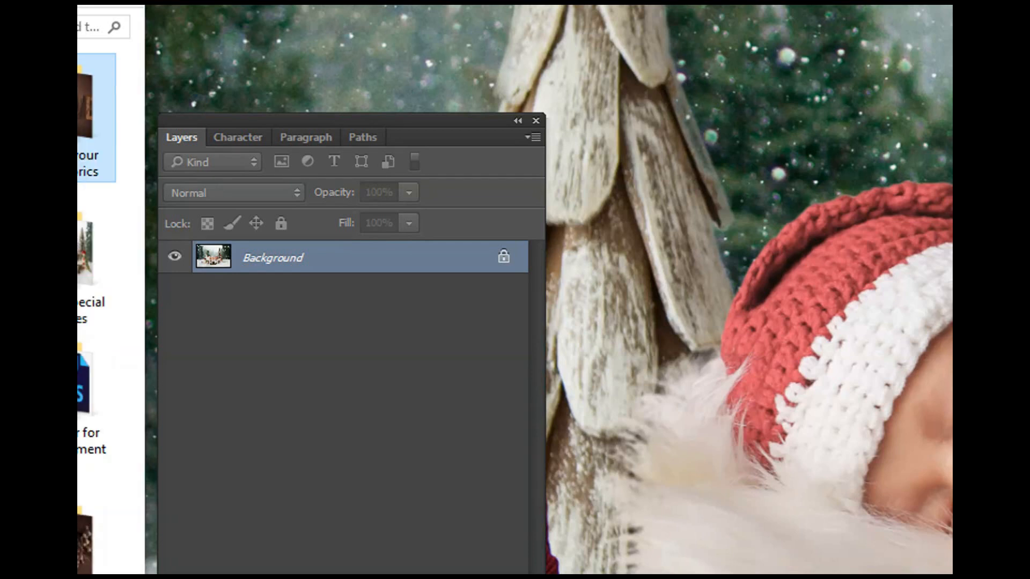
double_click(80, 397)
left_click_drag(81, 407, 820, 97)
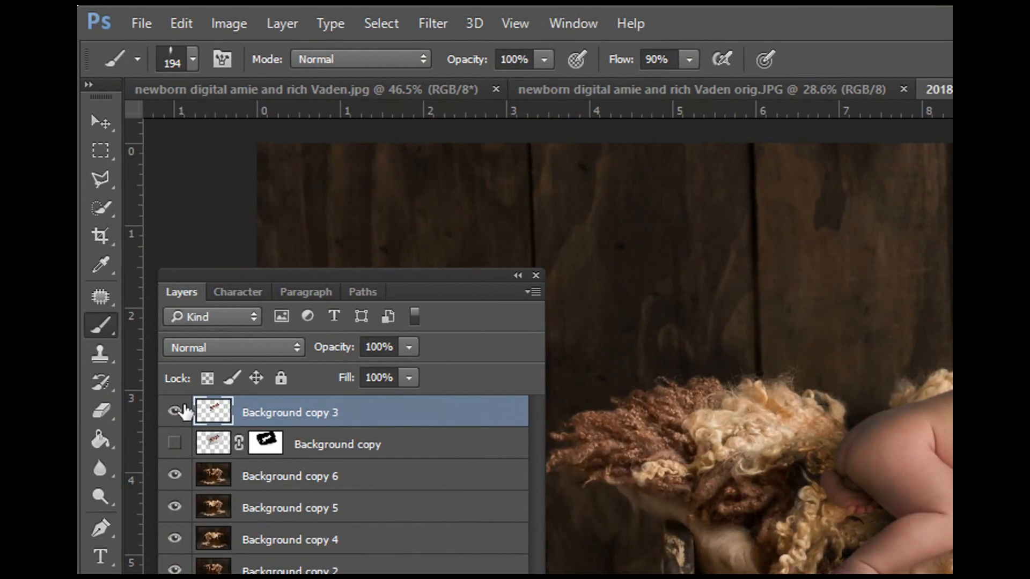
Hide the Background copy 3 layer and show the masked Background copy layer below it
left_click(174, 412)
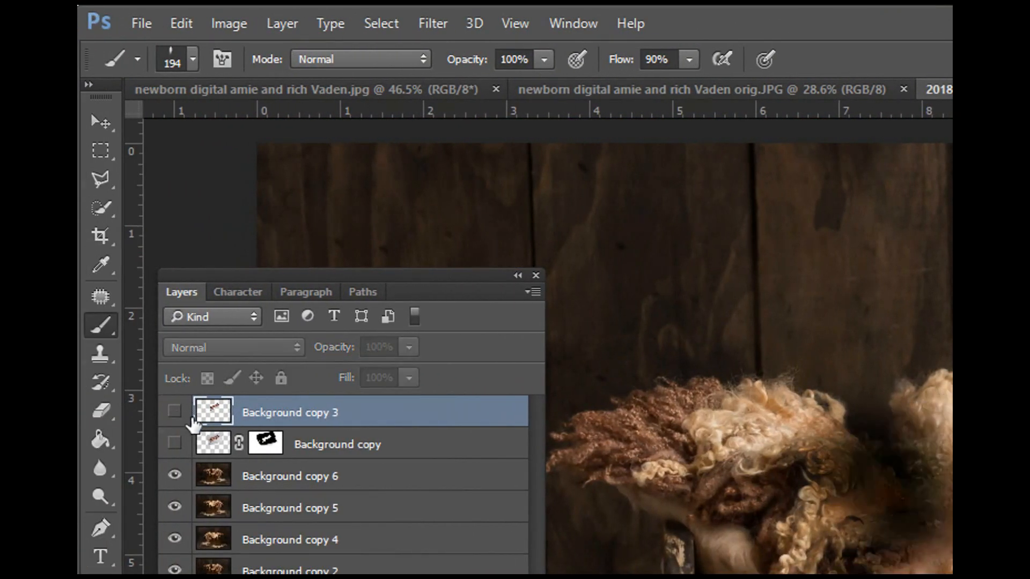
left_click(175, 444)
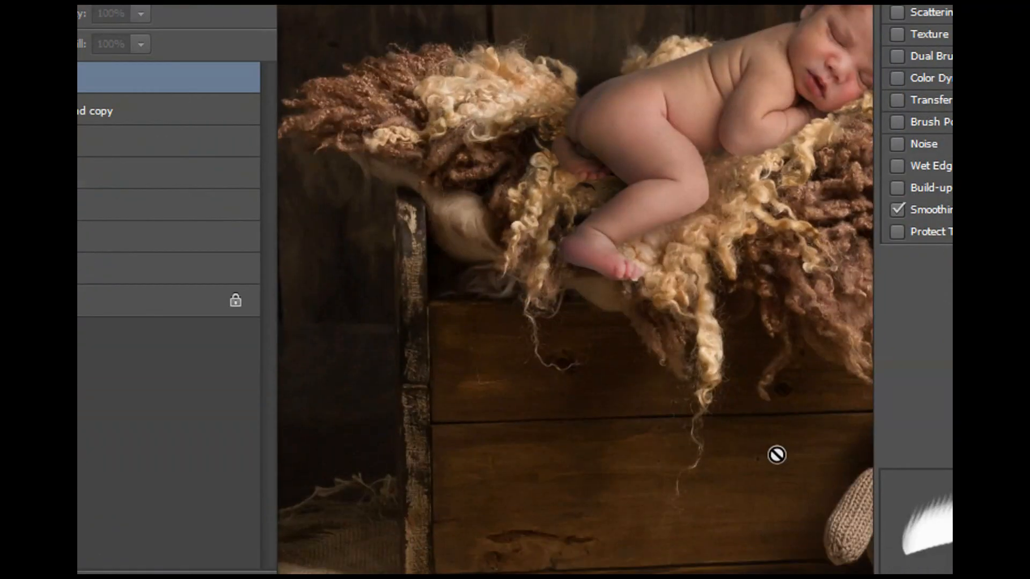
Paint hair brush strokes on the Background copy layer's mask along the lower edge of the baby's front foot
scroll(606, 220, "up", 5)
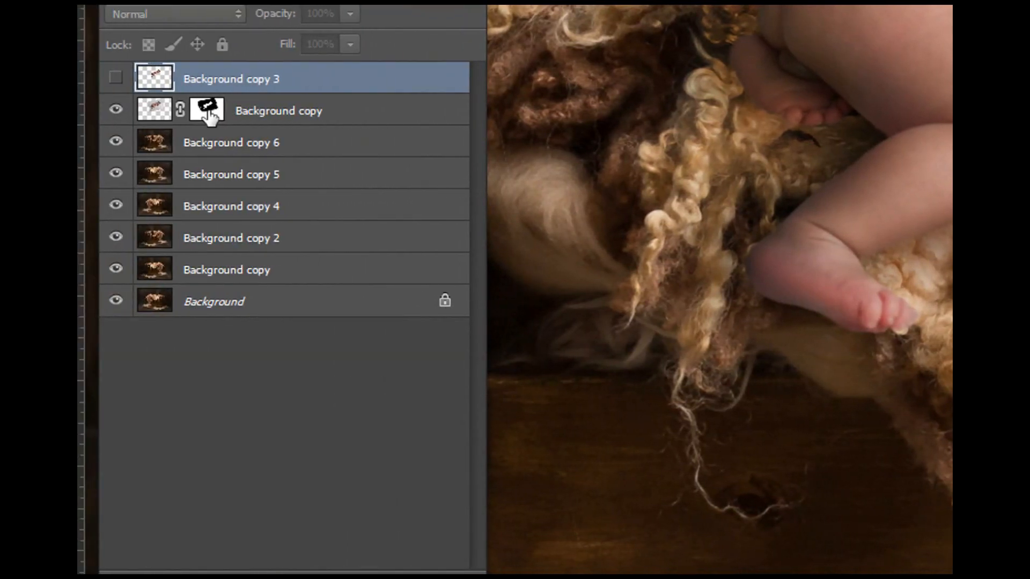
left_click(199, 110)
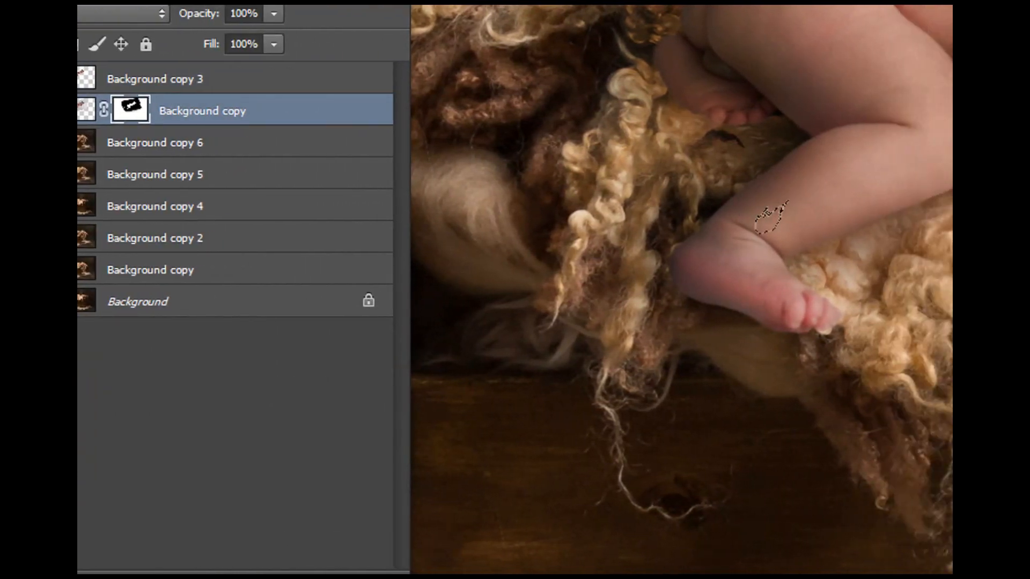
mouse_move(767, 295)
left_mouse_down()
mouse_move(790, 315)
mouse_move(741, 316)
left_mouse_up()
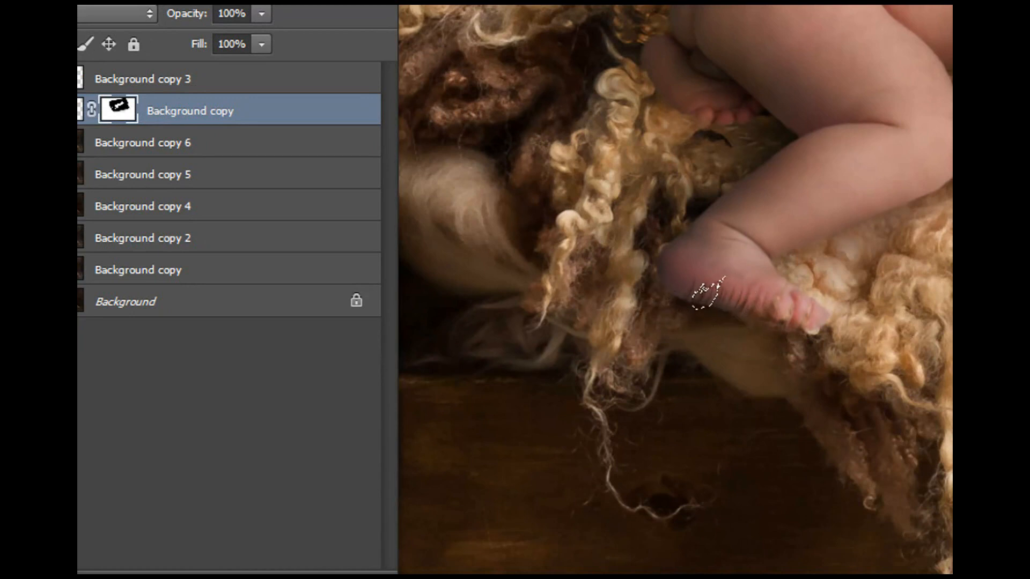
Try the 1339 px hair tip and the 20 px tip, ending with the 175 px hair brush tip selected
scroll(708, 228, "up", 4)
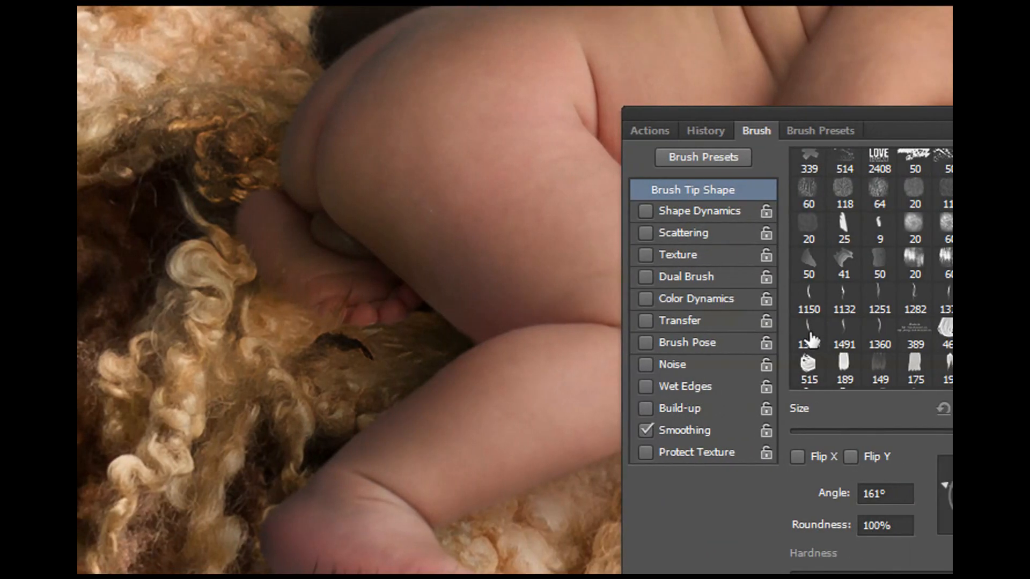
left_click(808, 333)
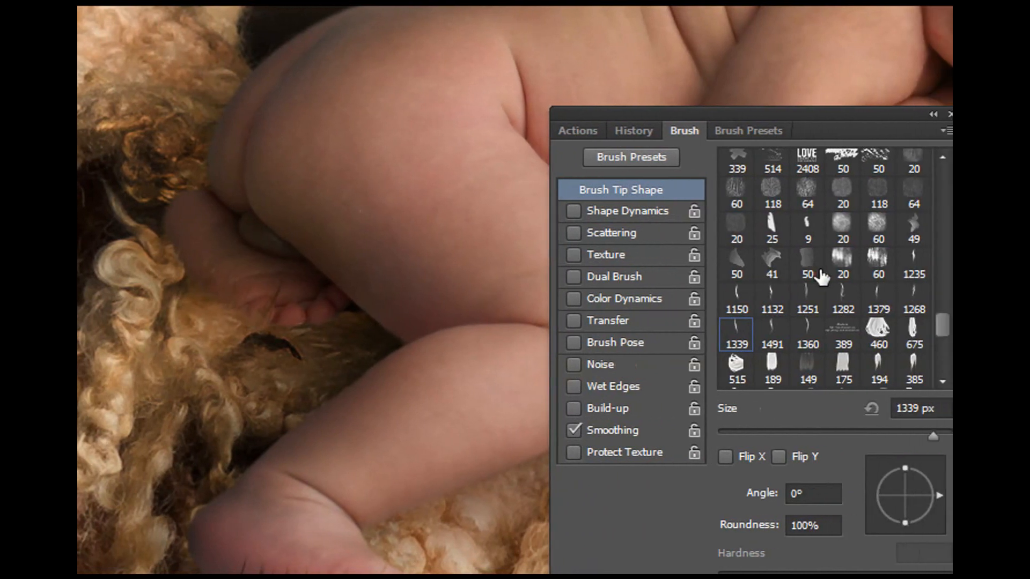
left_click(915, 261)
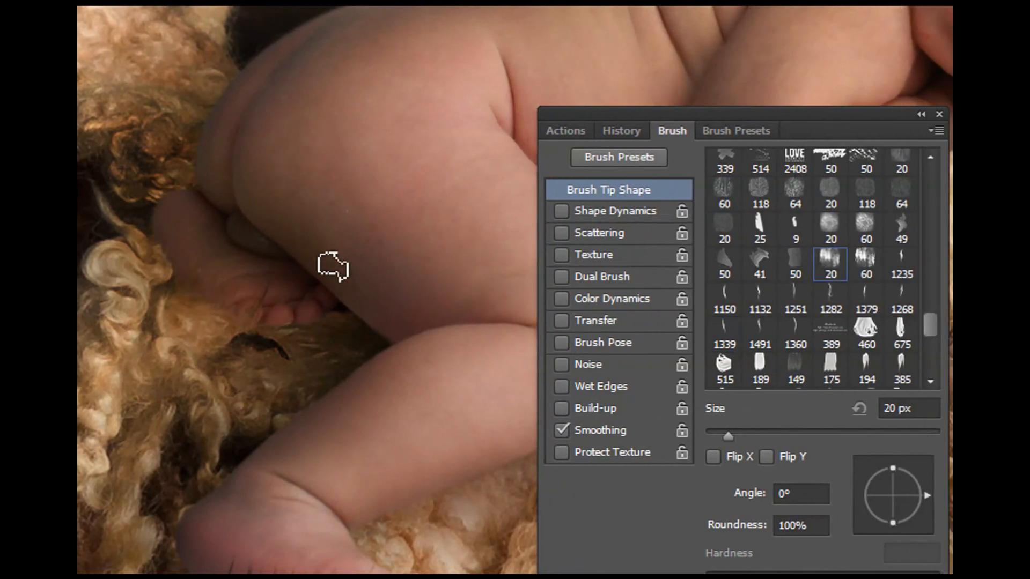
left_click(831, 369)
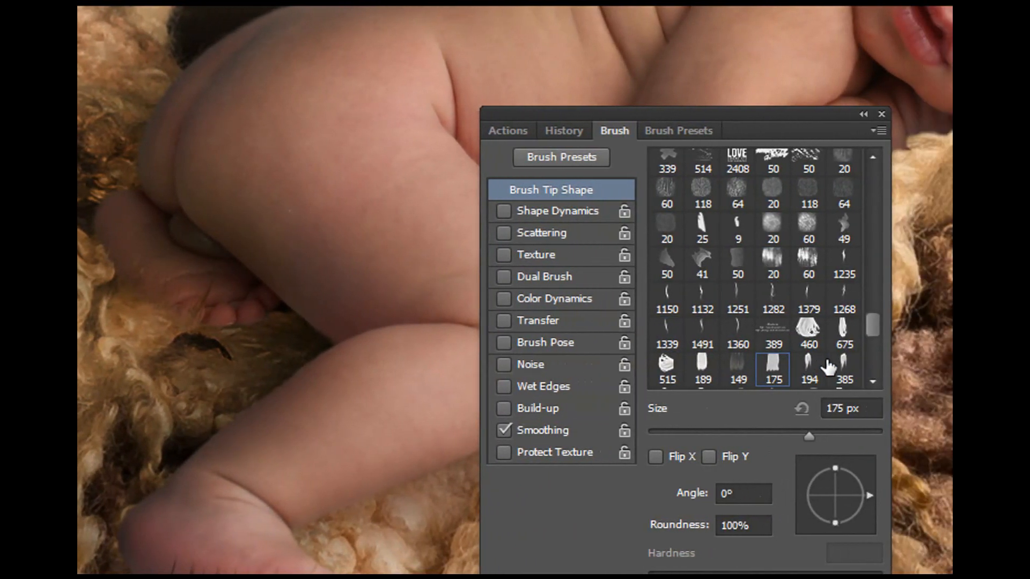
Select the 385 px hair brush tip and rotate it to -176°
left_click(897, 366)
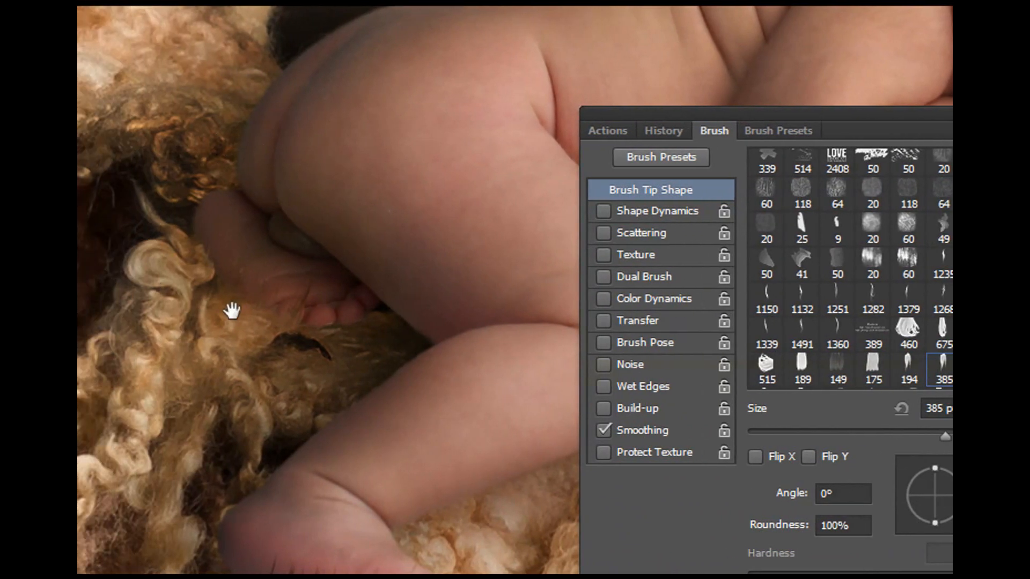
left_click_drag(138, 311, 0, 269)
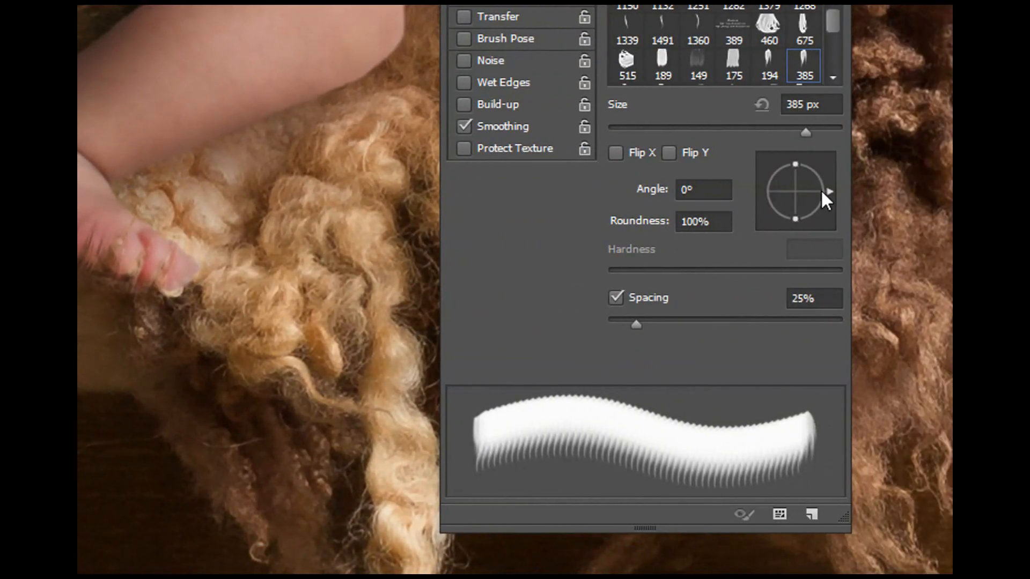
mouse_move(821, 192)
left_mouse_down()
mouse_move(784, 159)
mouse_move(725, 191)
mouse_move(556, 218)
mouse_move(582, 220)
left_mouse_up()
Paint hair strokes on the layer mask along the lower edge of the baby's front leg, elbow and forearm
left_click_drag(666, 113, 628, 123)
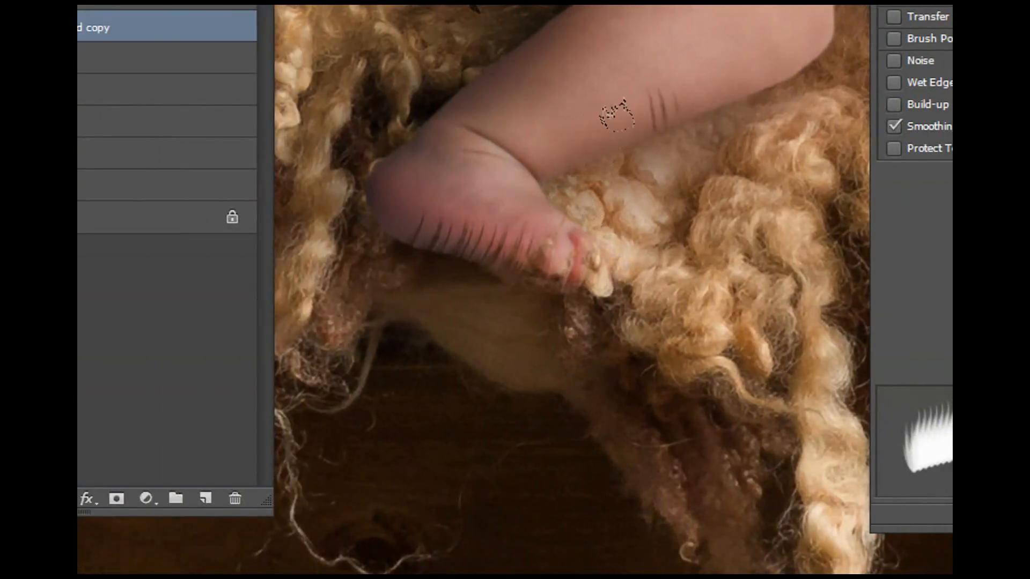
left_click(621, 129)
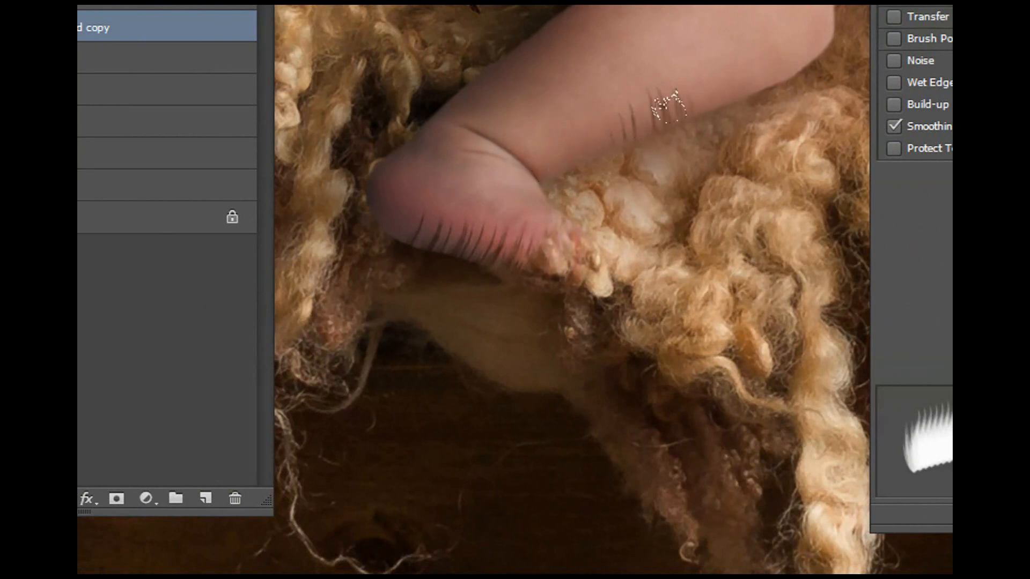
left_click(715, 90)
left_click_drag(716, 90, 576, 132)
left_click_drag(504, 171, 561, 203)
key("space")
left_click_drag(712, 190, 451, 346)
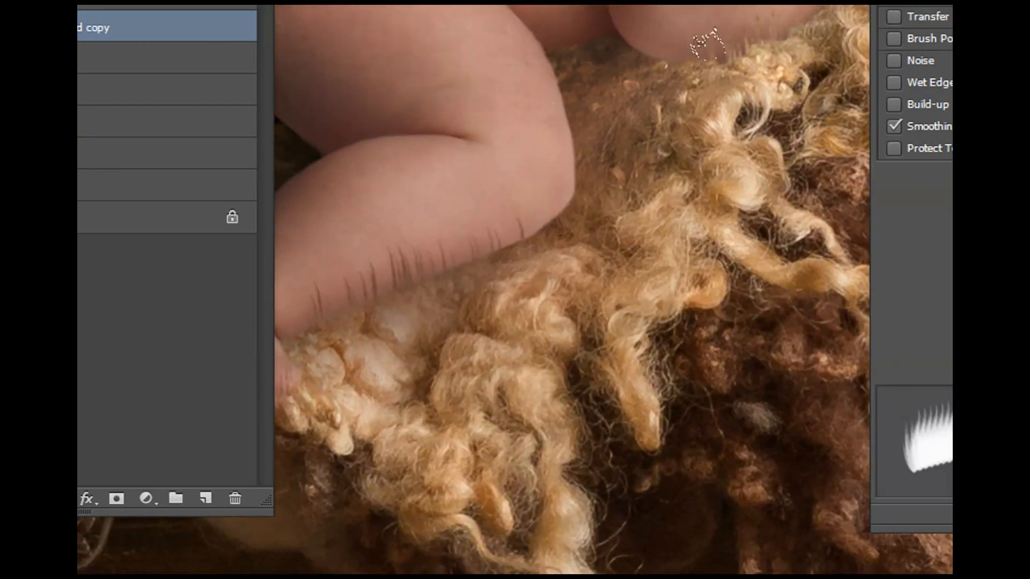
key("space")
mouse_move(701, 200)
left_mouse_down()
mouse_move(625, 259)
mouse_move(536, 397)
left_mouse_up()
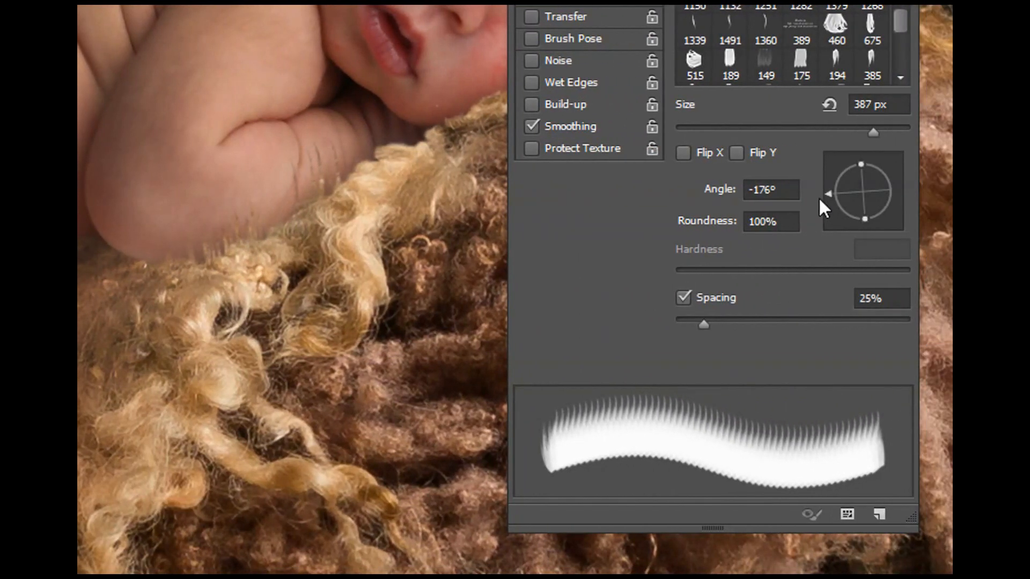
Switch to the 300 px hair tip, rotate it to -147°, and paint mask strokes along the lower edge of the baby's elbow
mouse_move(923, 197)
left_mouse_down()
mouse_move(942, 188)
mouse_move(931, 207)
mouse_move(922, 186)
left_mouse_up()
left_click_drag(800, 185, 778, 176)
scroll(781, 65, "down", 1)
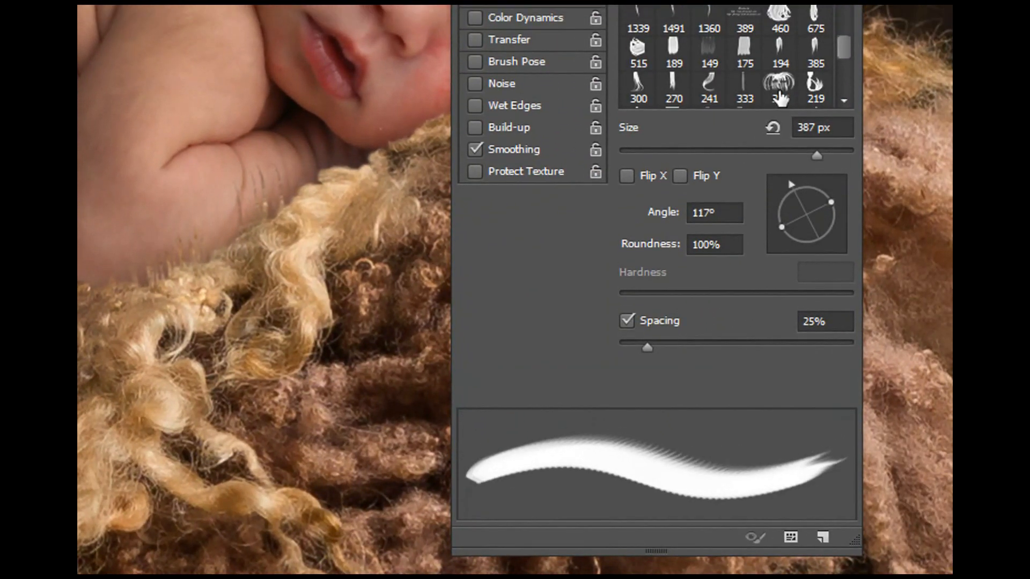
left_click(639, 64)
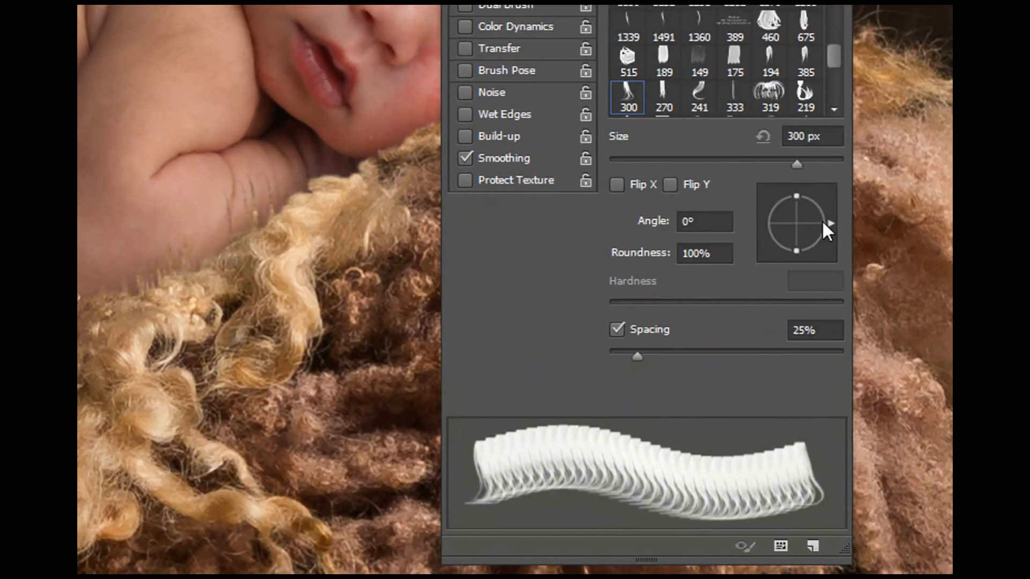
mouse_move(823, 223)
left_mouse_down()
mouse_move(796, 204)
mouse_move(774, 228)
mouse_move(793, 248)
mouse_move(759, 246)
left_mouse_up()
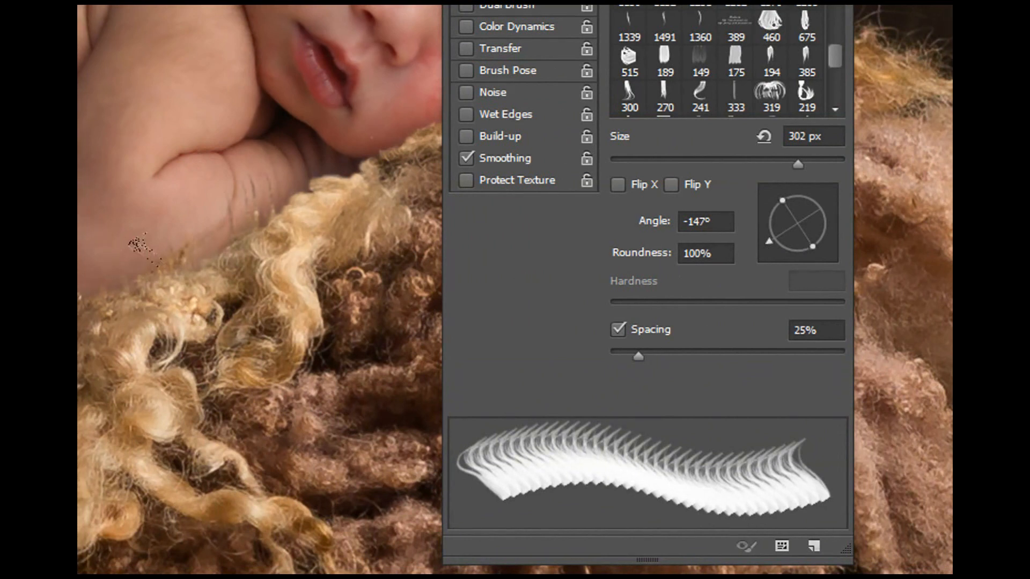
left_click_drag(161, 388, 206, 396)
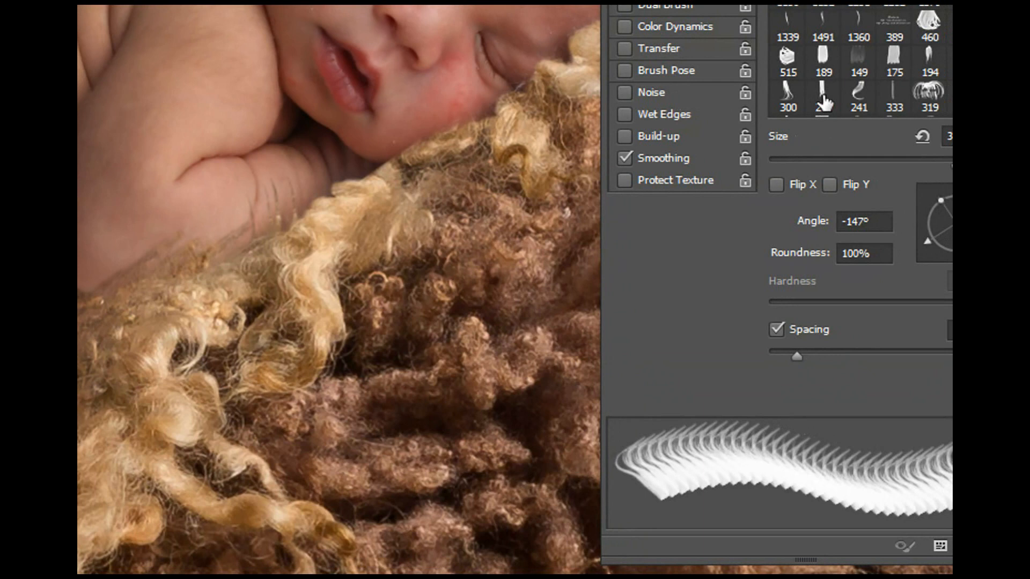
Select the 270 px hair tip, rotate it to 168°, and paint mask strokes where the baby's face and head meet the fur
left_click(861, 92)
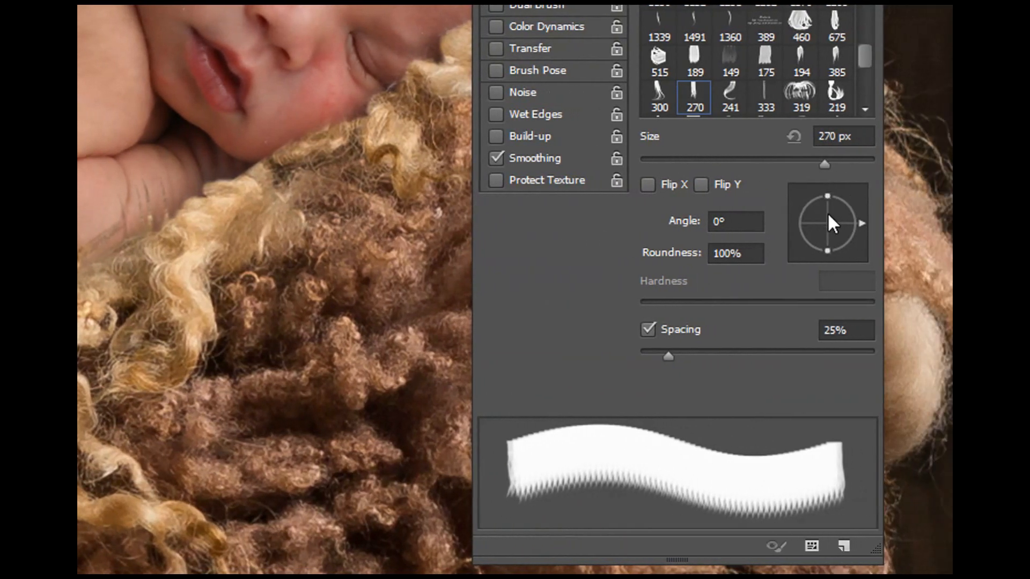
left_click_drag(828, 215, 759, 214)
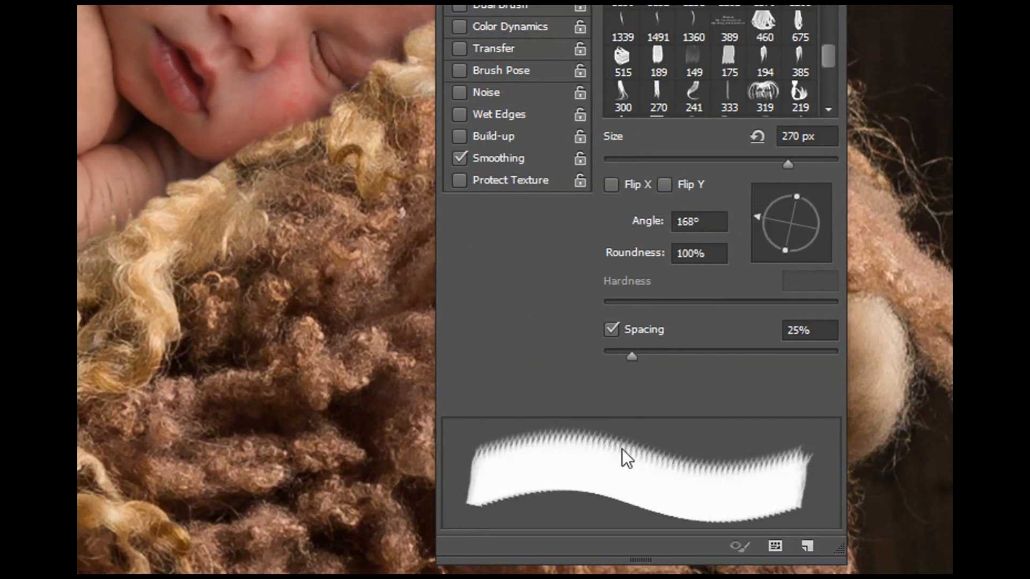
left_click(203, 171)
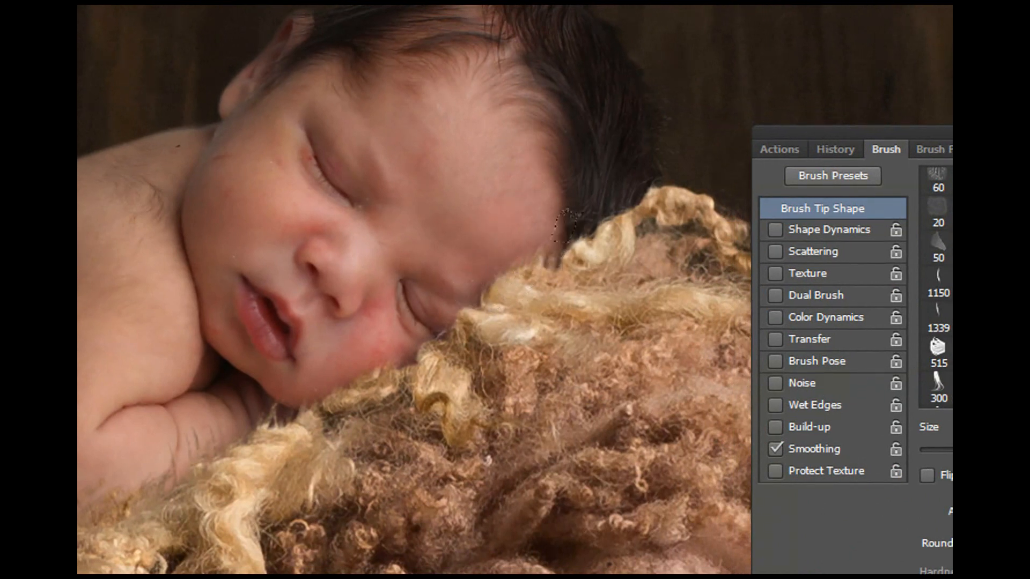
left_click_drag(603, 210, 633, 197)
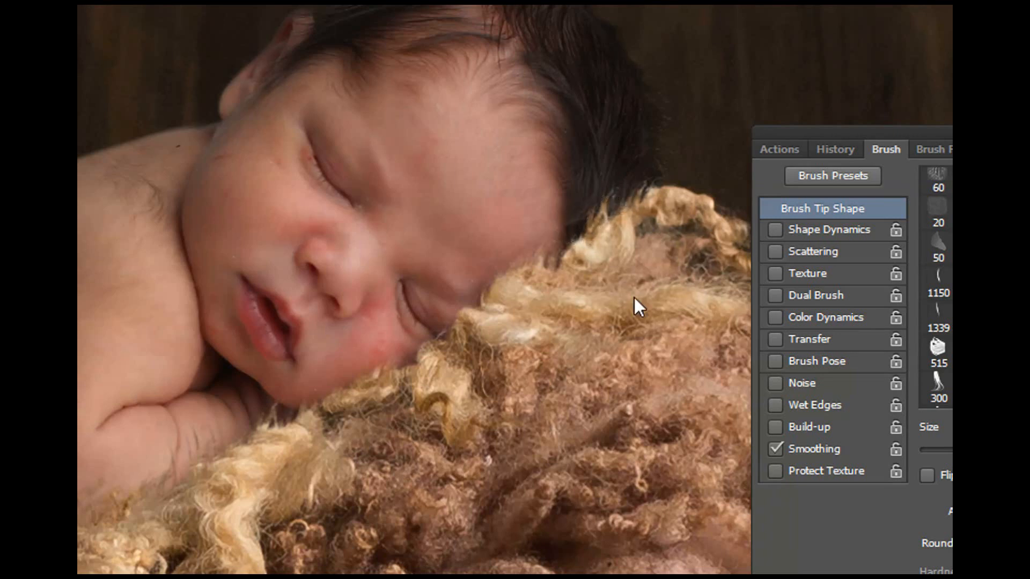
left_click_drag(561, 233, 513, 260)
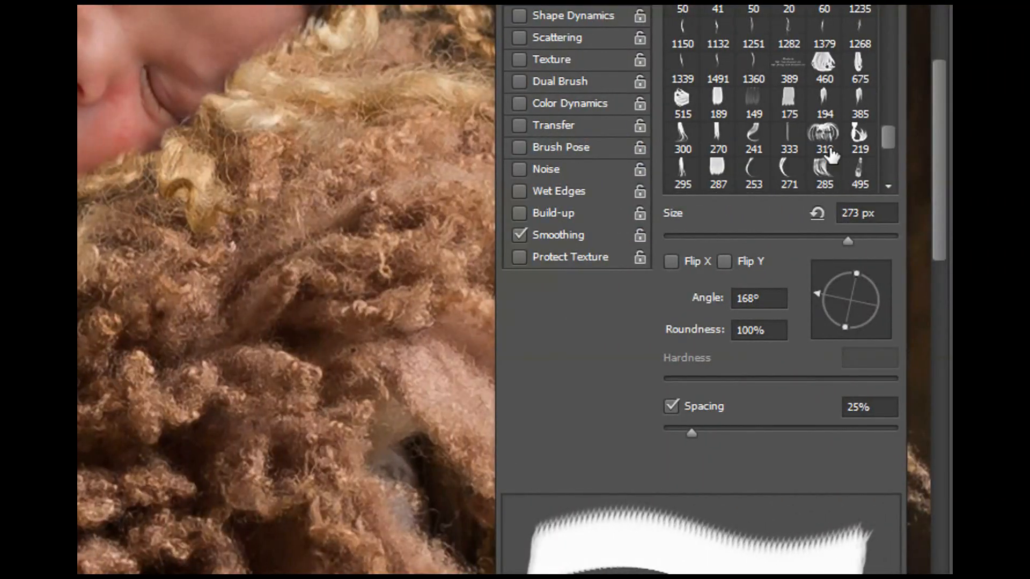
Pick the 219 px curl tip from the brush list and set it to a 172° angle and 96% roundness
scroll(831, 155, "down", 4)
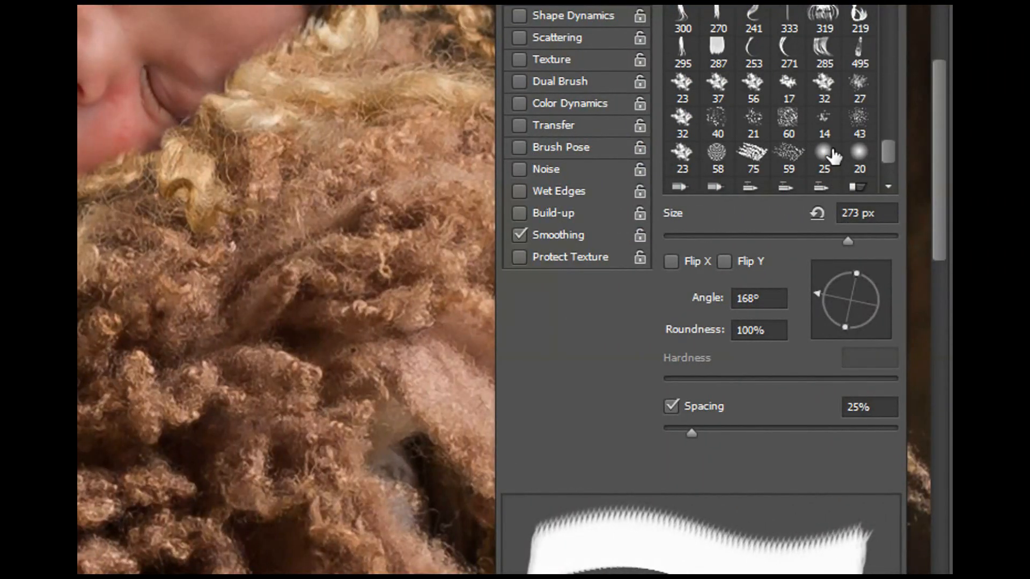
scroll(833, 157, "up", 3)
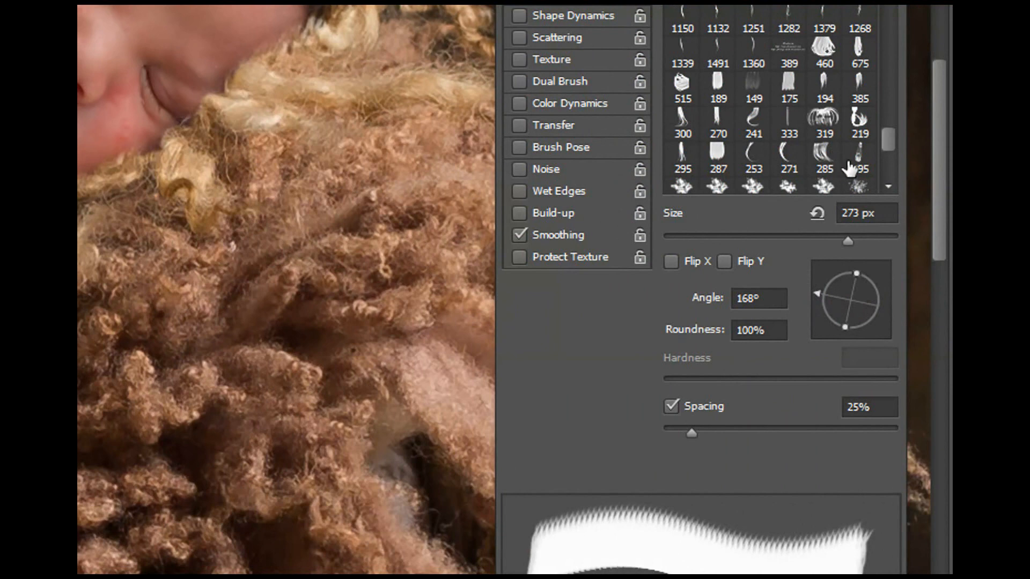
scroll(851, 140, "up", 1)
left_click(853, 134)
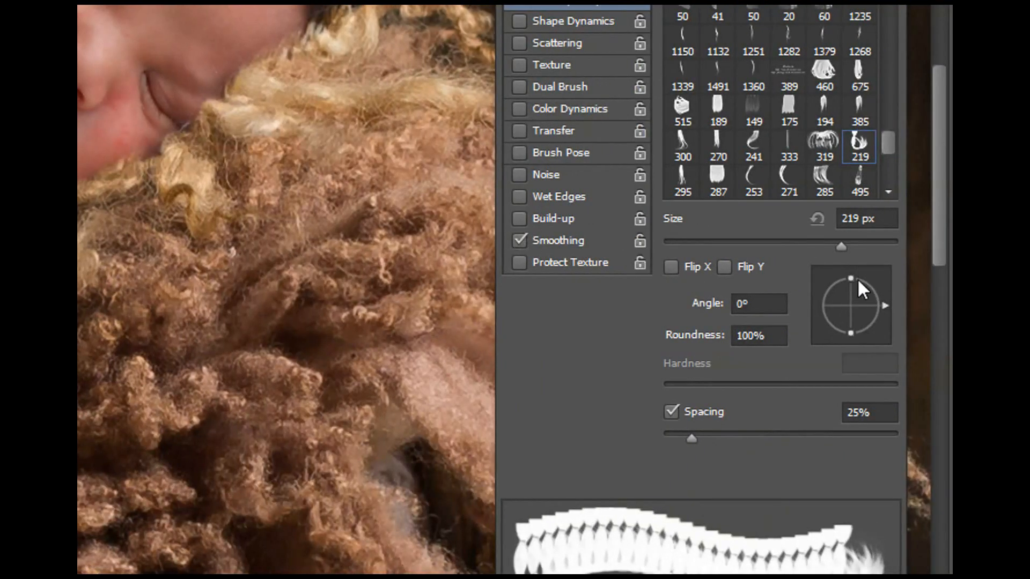
mouse_move(855, 278)
left_mouse_down()
mouse_move(836, 282)
mouse_move(822, 338)
left_mouse_up()
mouse_move(851, 279)
left_mouse_down()
mouse_move(822, 298)
mouse_move(817, 322)
mouse_move(773, 278)
left_mouse_up()
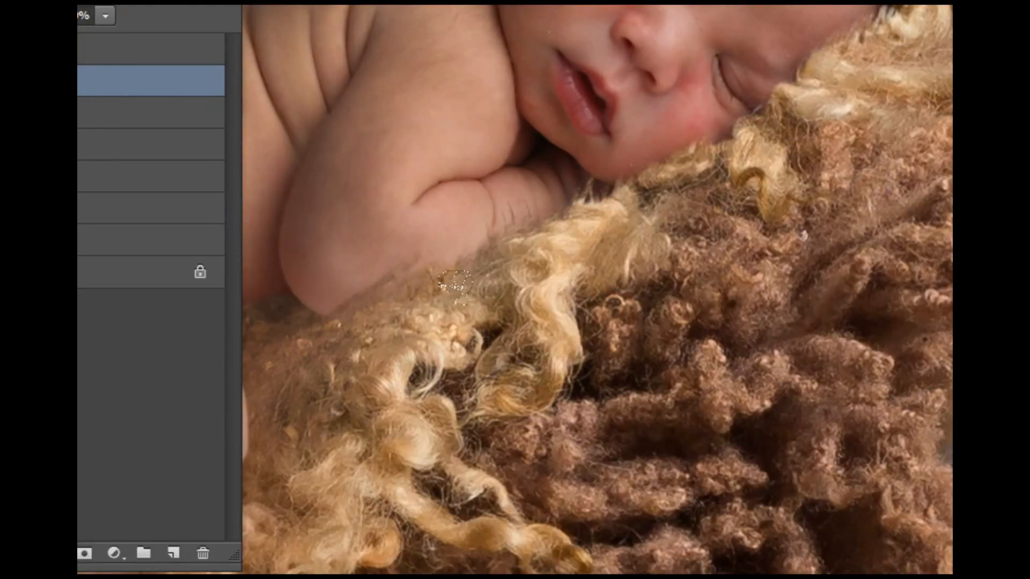
Paint curl-shaped strokes on the layer mask along the lower edges of the baby's elbow and front leg
left_click_drag(475, 247, 442, 275)
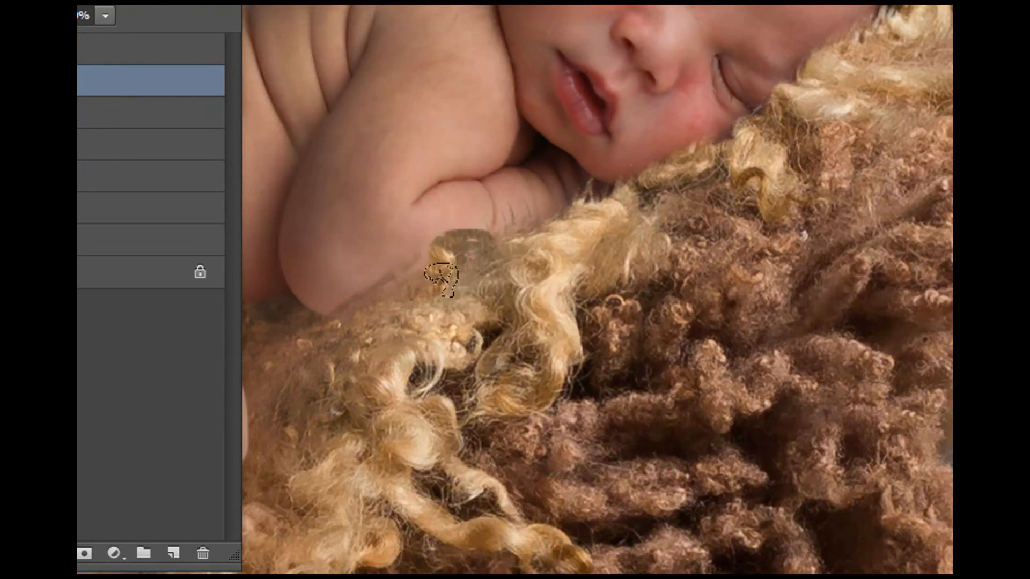
left_click_drag(329, 322, 296, 332)
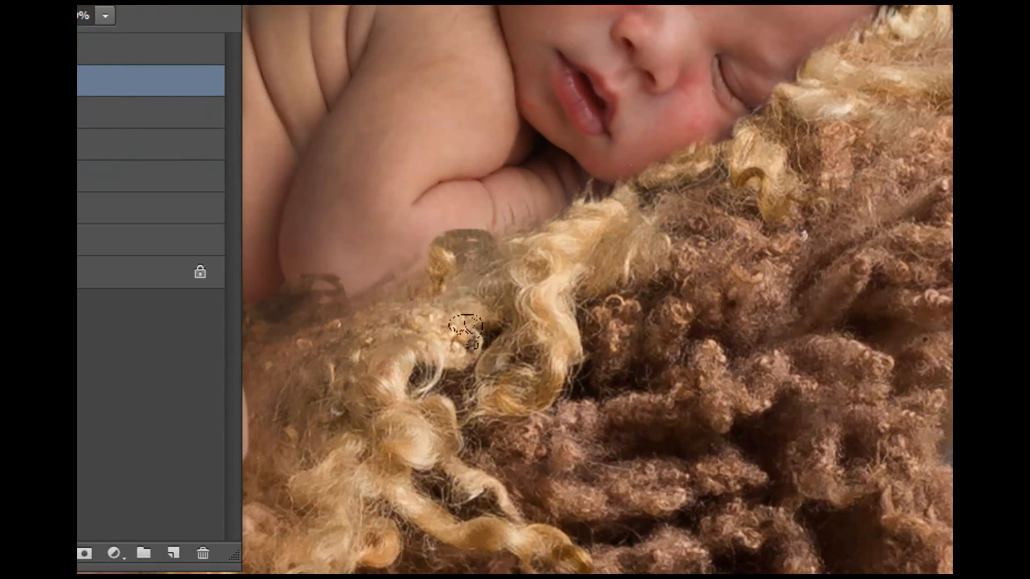
left_click_drag(760, 314, 826, 306)
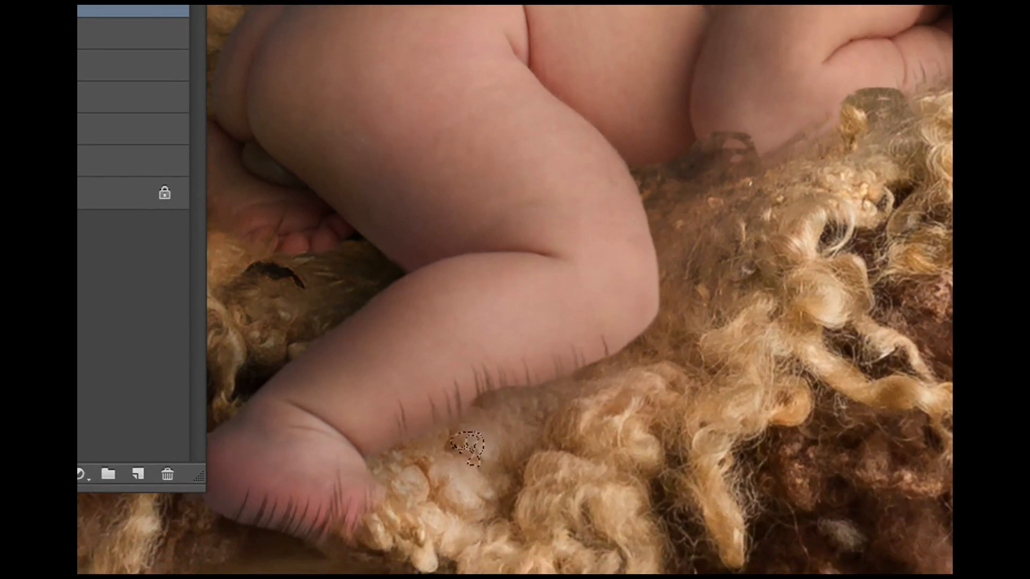
mouse_move(558, 359)
left_mouse_down()
mouse_move(579, 335)
mouse_move(625, 340)
left_mouse_up()
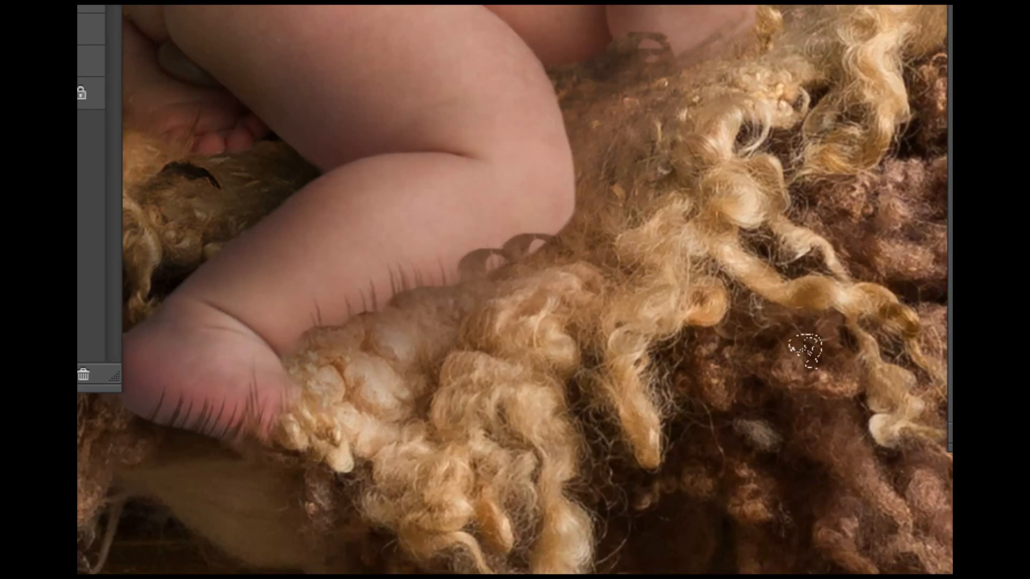
Close the wooden-crate newborn composite without saving the changes
scroll(895, 447, "down", 3)
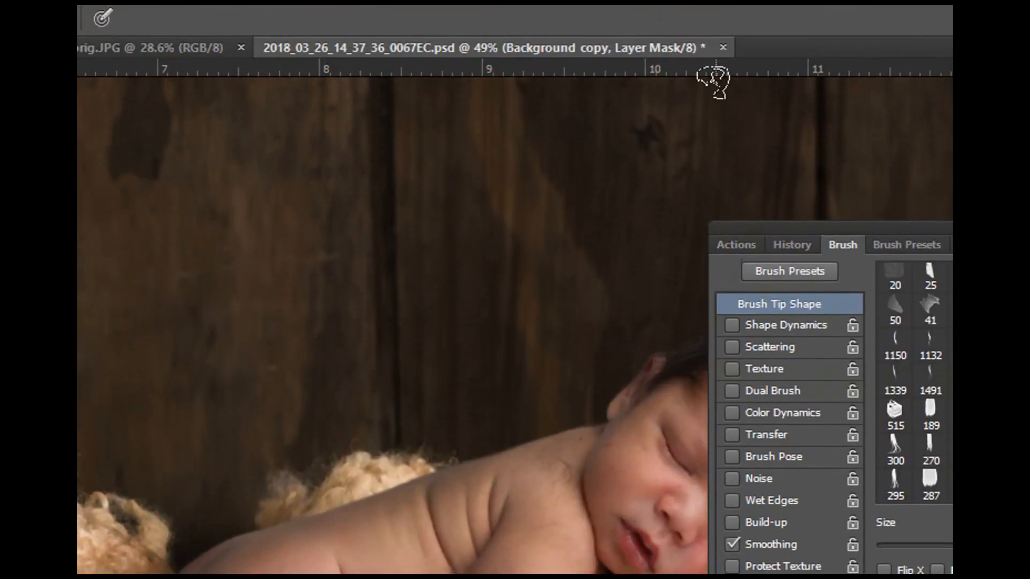
left_click(723, 48)
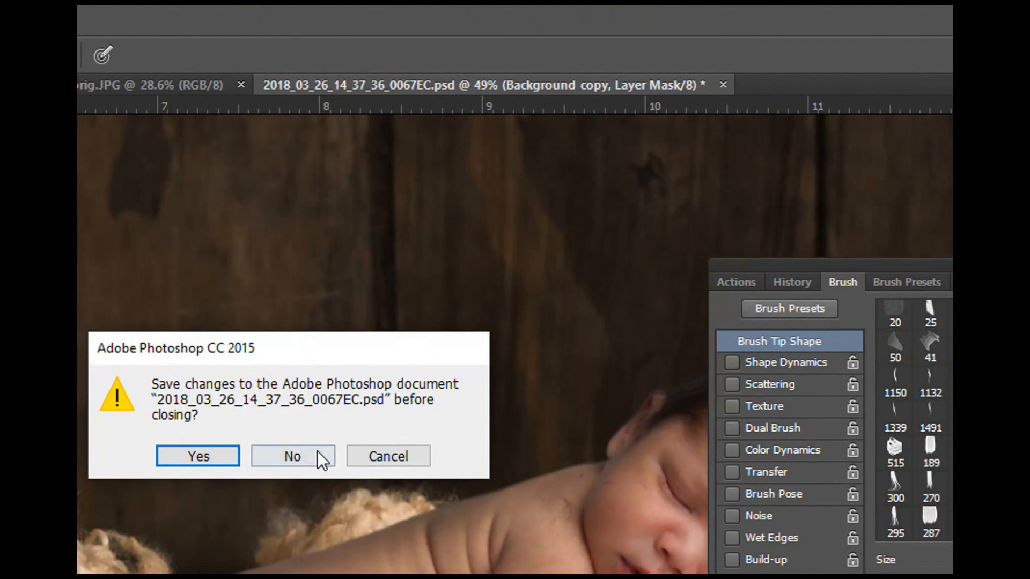
left_click(292, 456)
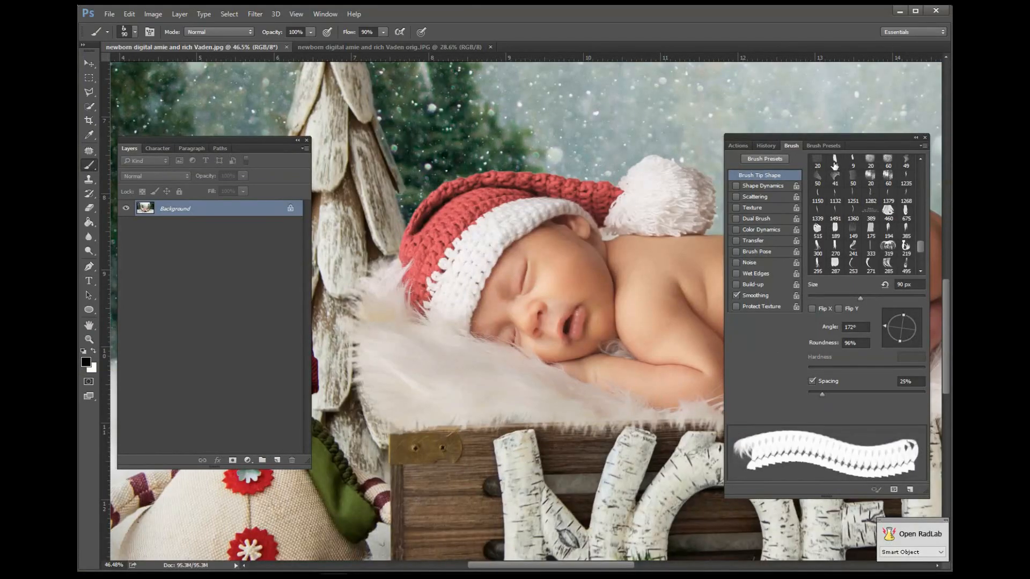
Move the Brush panel out of the way and examine the fur edges around the newborn in the Christmas composite
left_click_drag(843, 136, 952, 139)
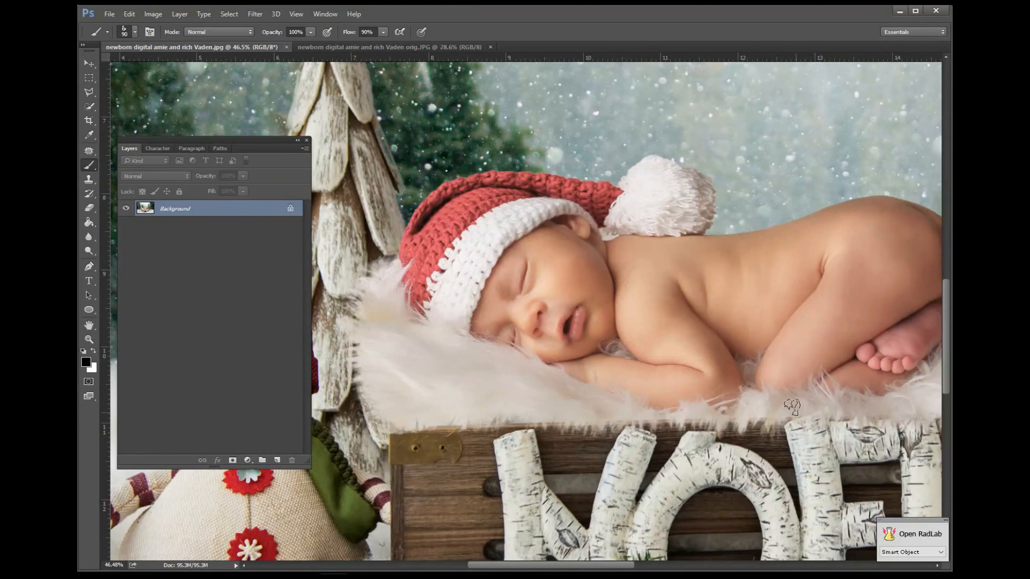
scroll(655, 411, "right", 10)
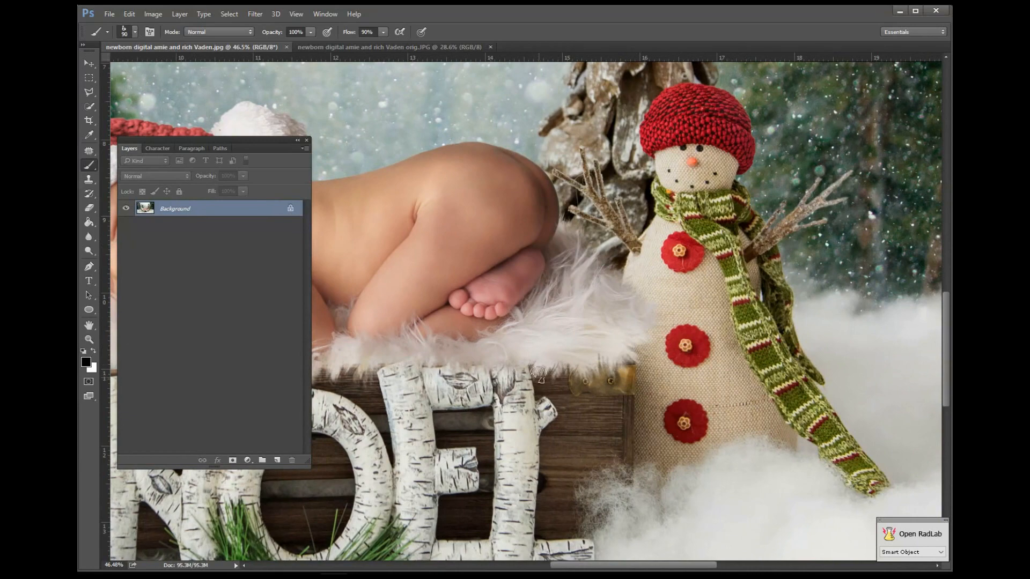
scroll(558, 371, "up", 5)
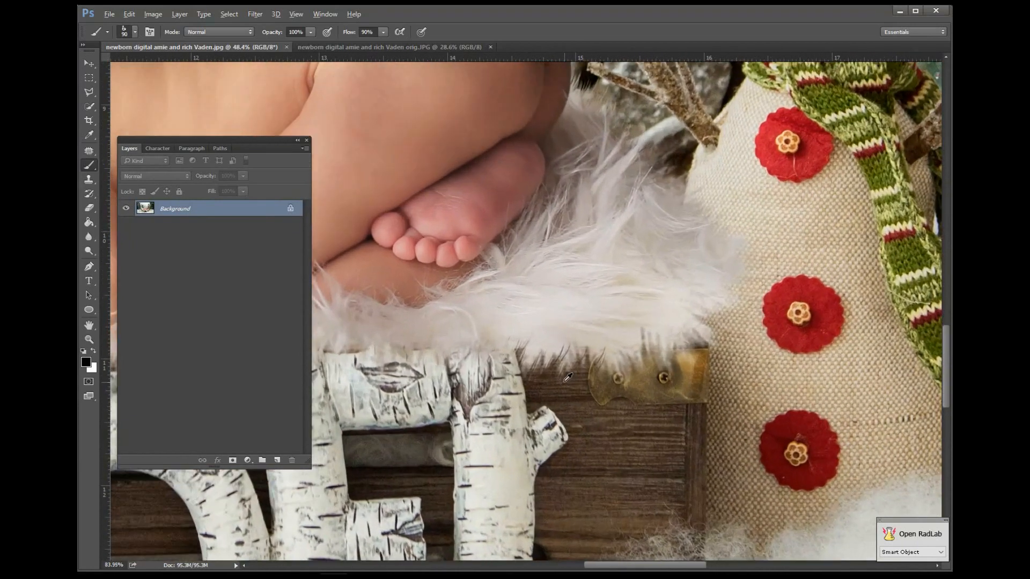
scroll(779, 228, "up", 5)
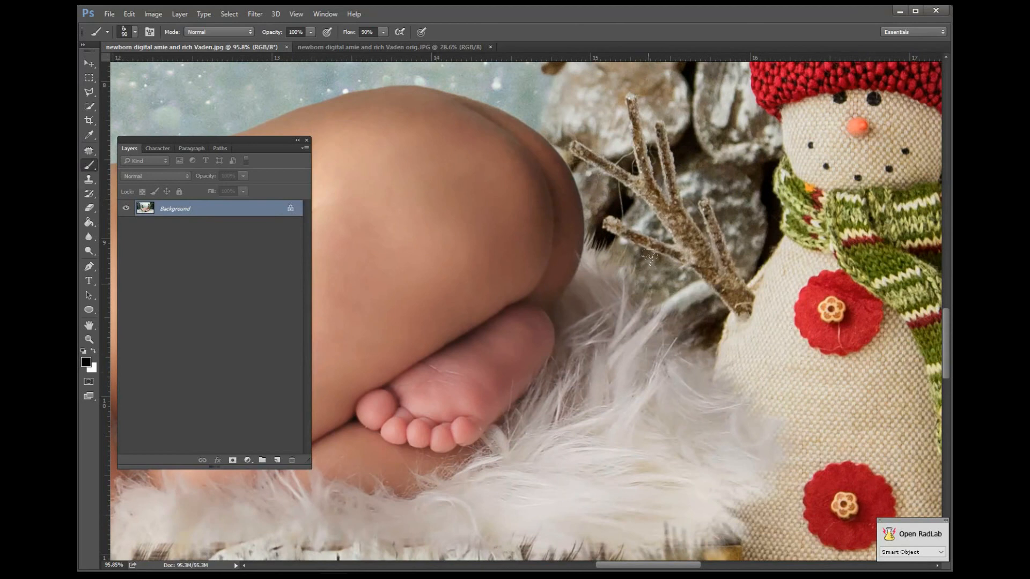
scroll(607, 273, "up", 2)
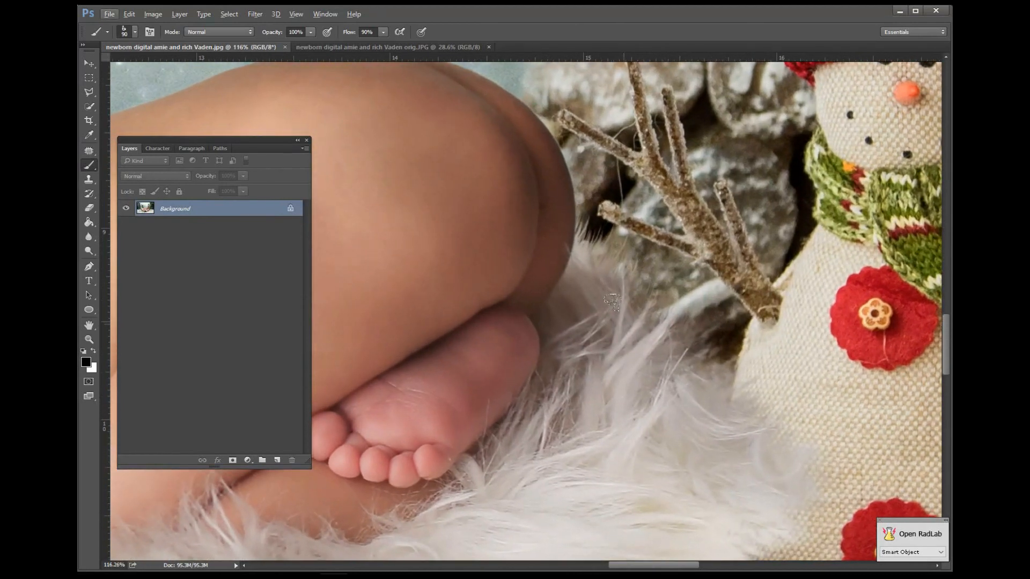
left_click_drag(706, 476, 590, 286)
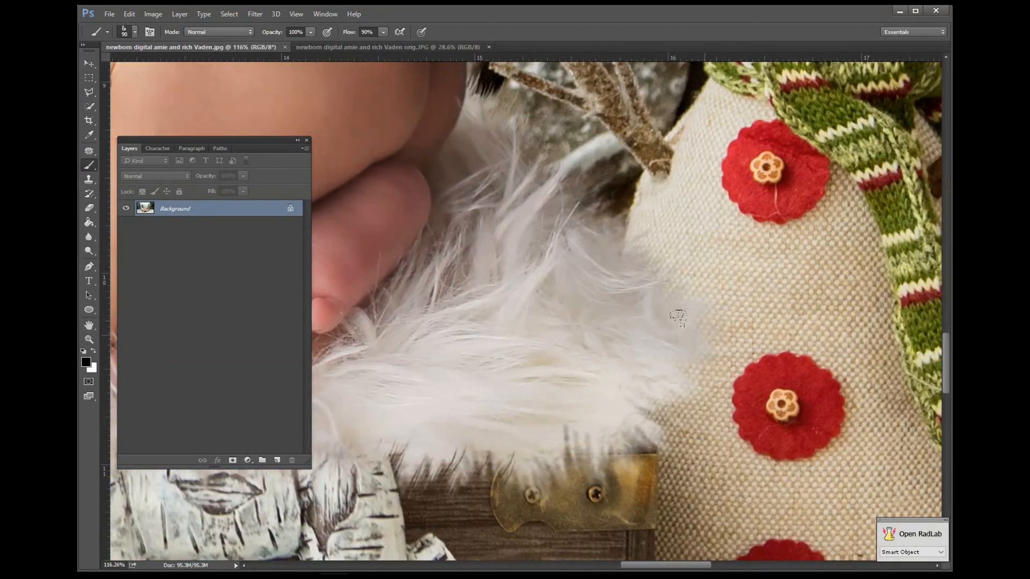
left_click_drag(456, 479, 830, 352)
left_click_drag(691, 254, 846, 274)
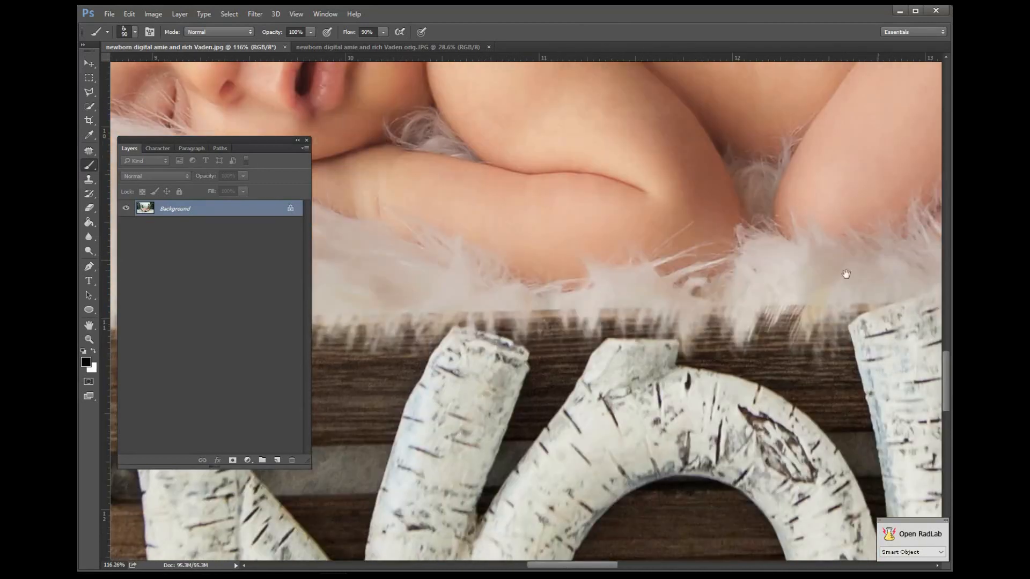
left_click_drag(406, 363, 722, 409)
left_click_drag(501, 361, 724, 378)
mouse_move(489, 134)
left_mouse_down()
mouse_move(501, 307)
mouse_move(581, 268)
left_mouse_up()
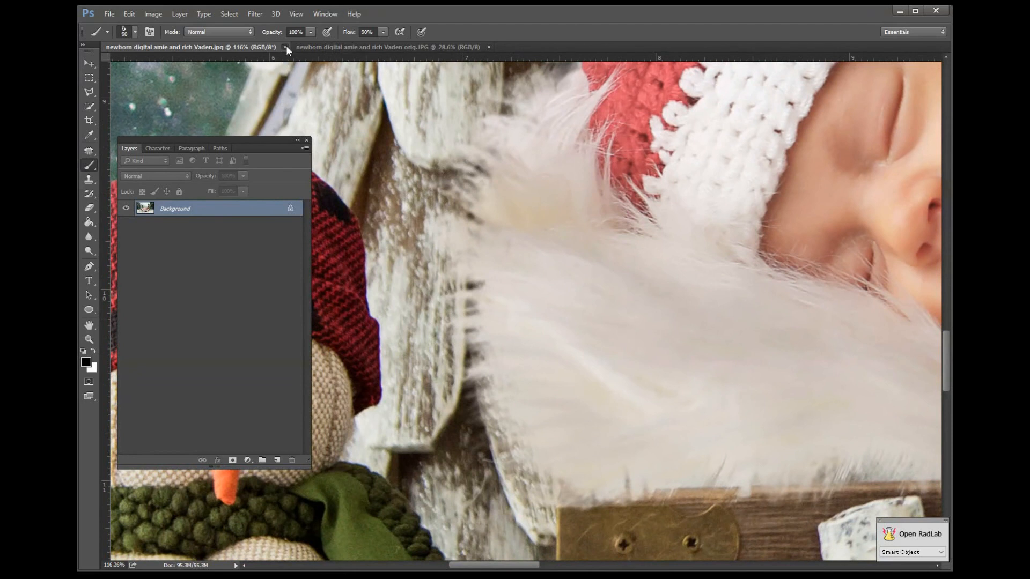
Close the Christmas newborn composite, leaving the original photo open
left_click(285, 47)
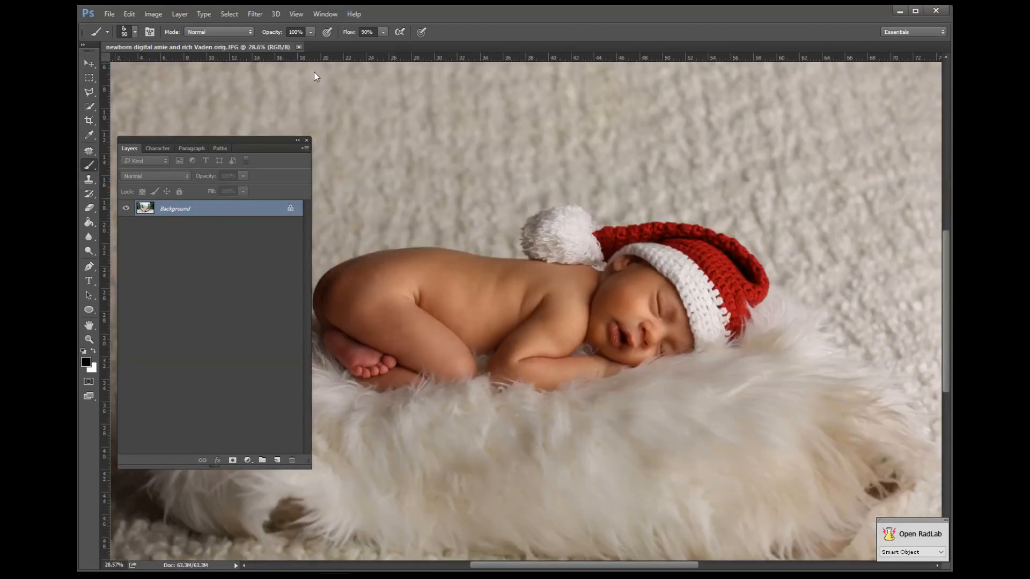
Close the original Christmas newborn photo and open 2018_03_26_14_37_36_0067EC2.jpg from the file explorer
left_click(299, 48)
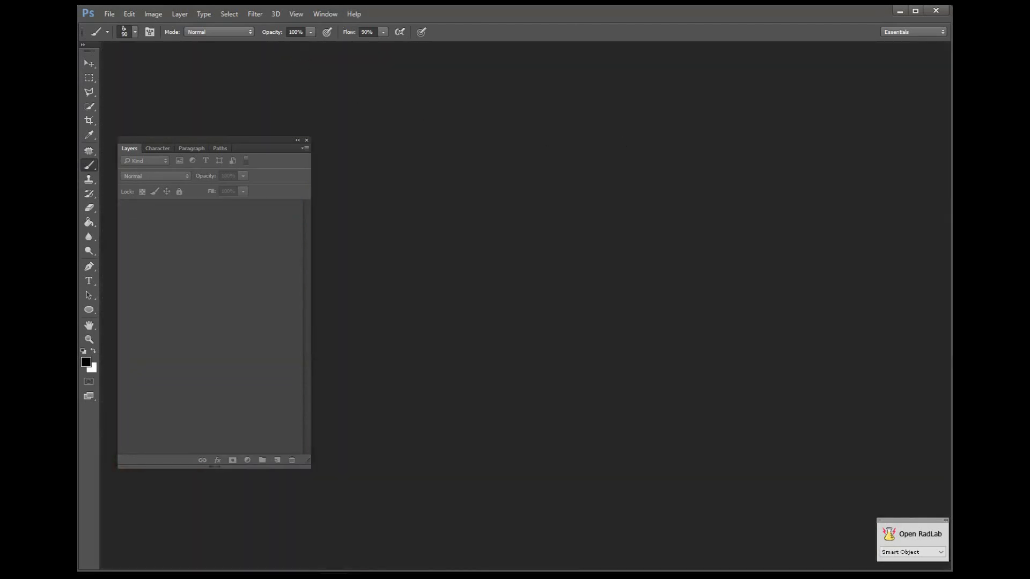
key("alt+Tab")
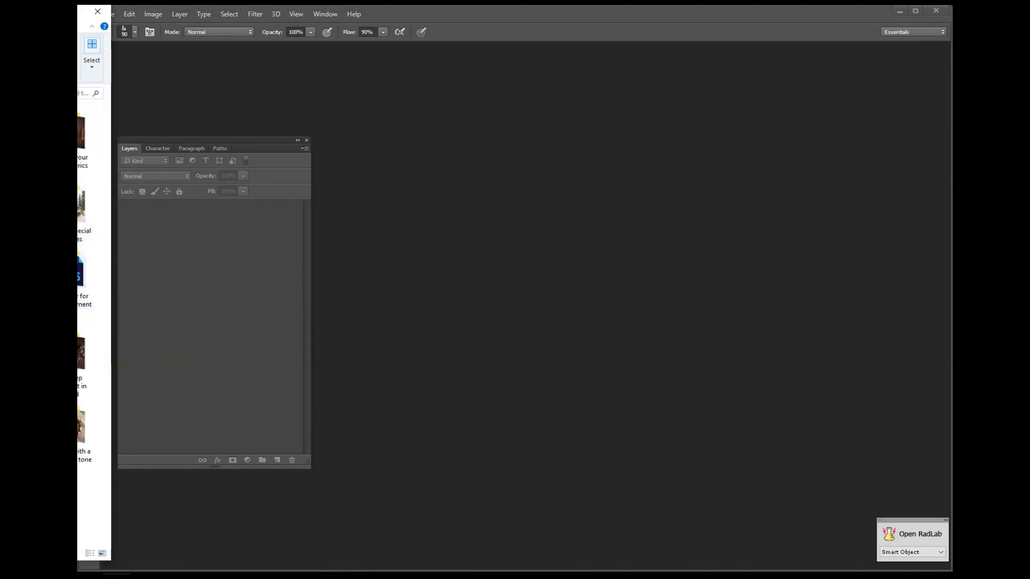
key("Return")
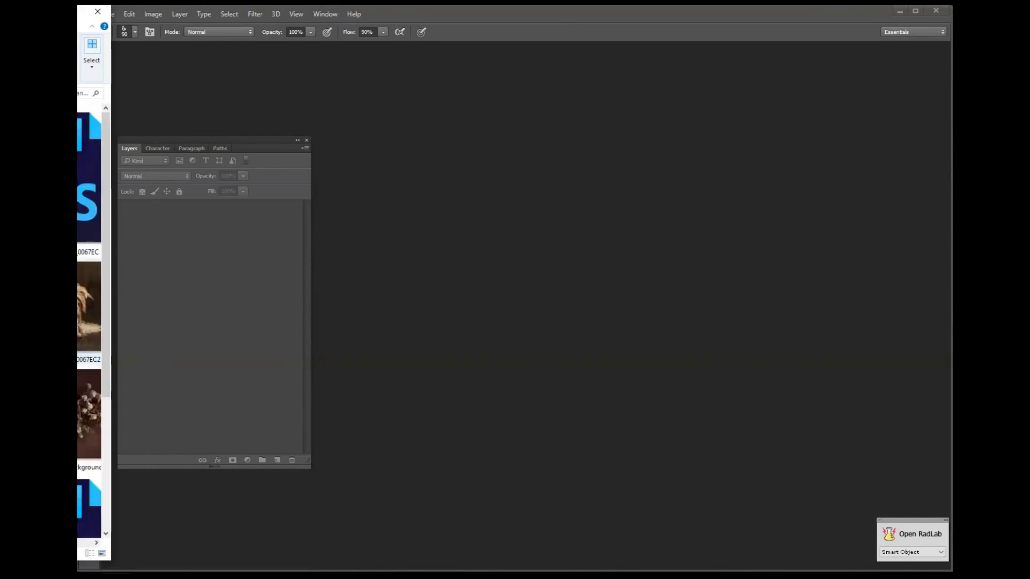
left_click_drag(88, 306, 602, 314)
key("ctrl+h")
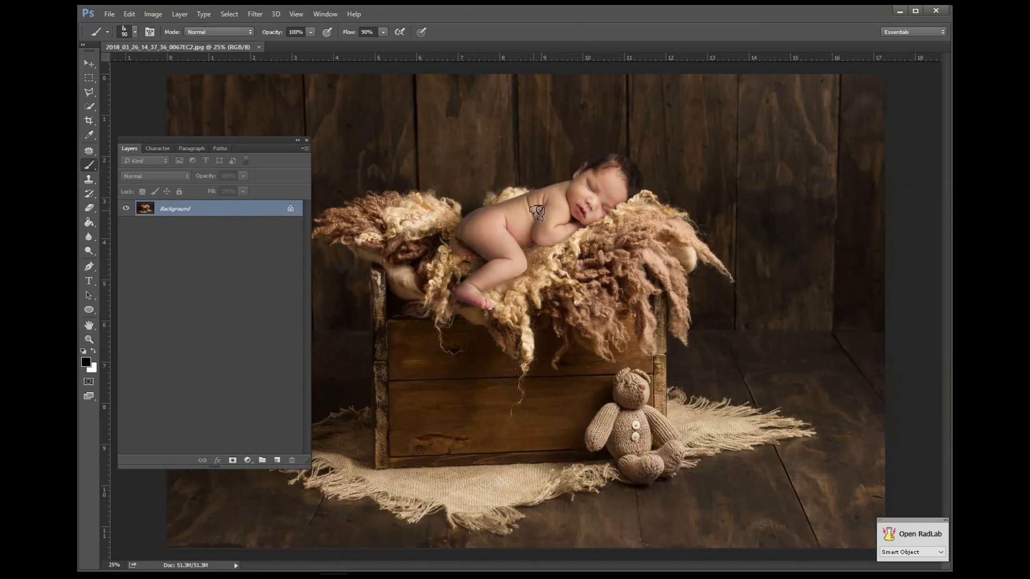
Select the upper edge of the baby's back, from the bottom to the shoulder, with the freehand Lasso tool
scroll(508, 220, "up", 5)
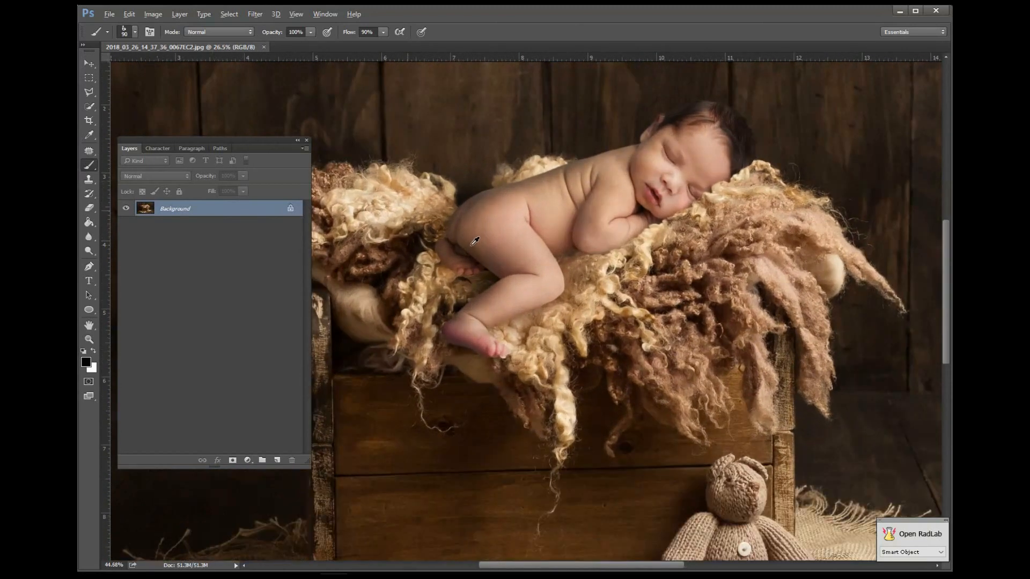
scroll(488, 209, "up", 1)
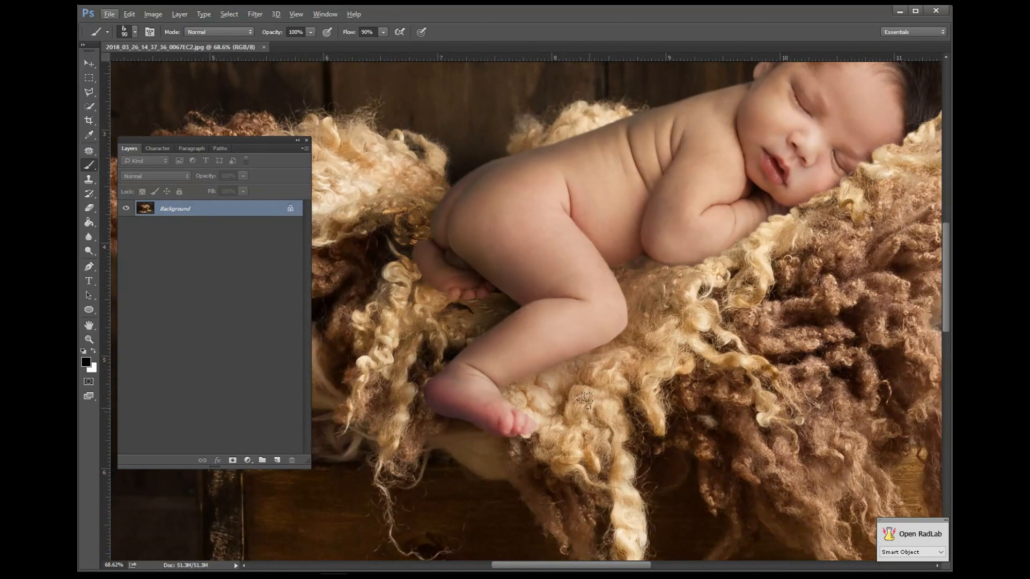
scroll(110, 37, "right", 5)
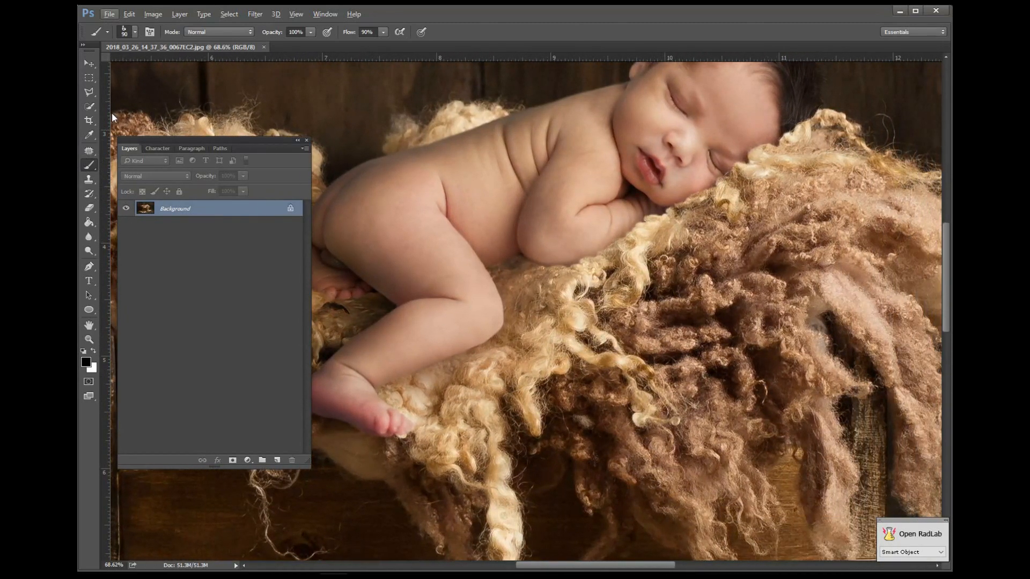
scroll(112, 117, "down", 1)
scroll(112, 117, "right", 1)
left_click(90, 106)
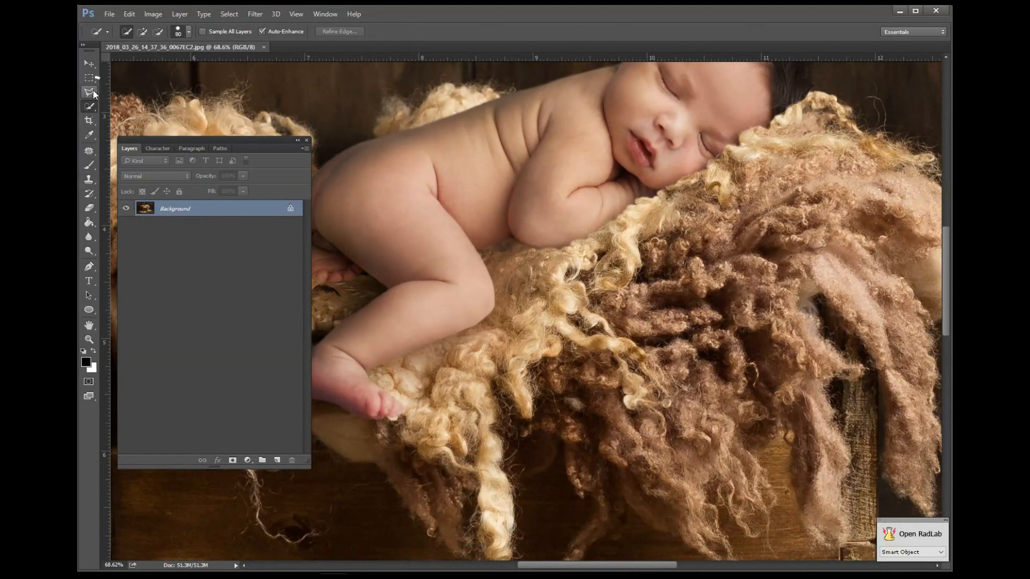
left_click(92, 90)
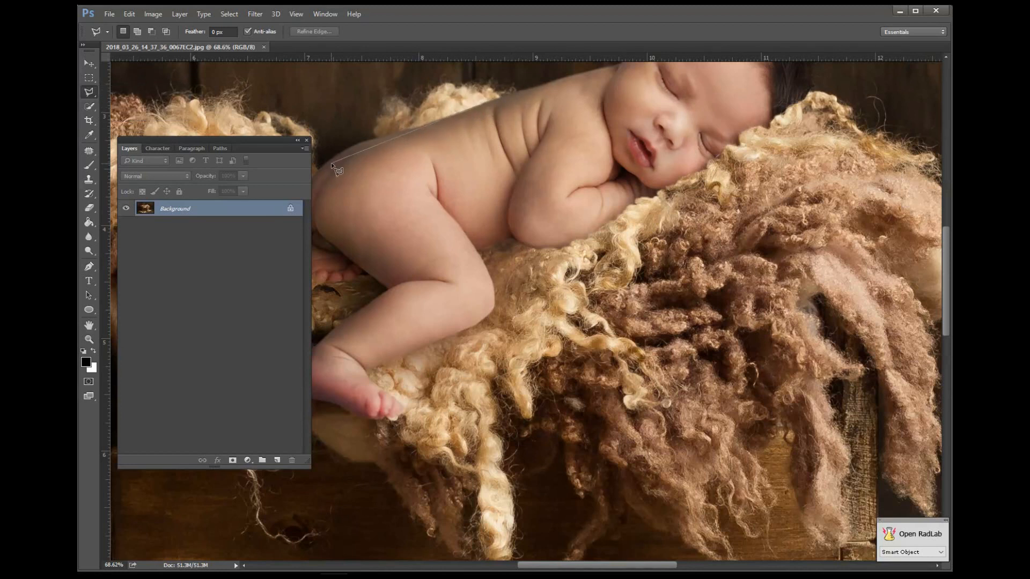
double_click(437, 129)
right_click(92, 98)
left_click(137, 91)
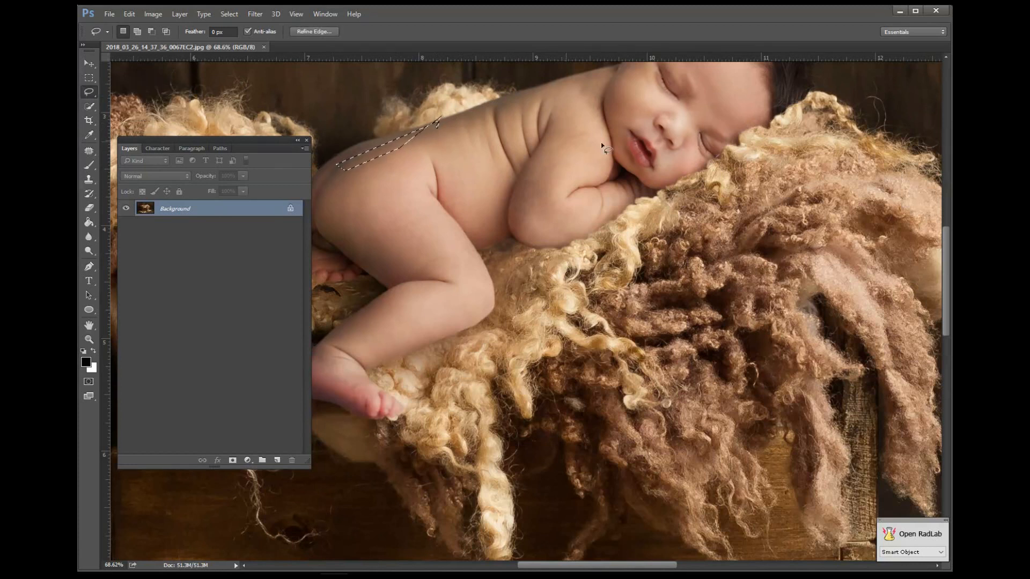
left_click_drag(540, 84, 465, 101)
left_click_drag(350, 141, 317, 176)
mouse_move(519, 115)
left_mouse_down()
mouse_move(558, 88)
mouse_move(537, 79)
left_mouse_up()
Try feathering the back selection and darkening it with Curves at input 115, output 101, and undo back to the unfeathered selection
key("shift+F6")
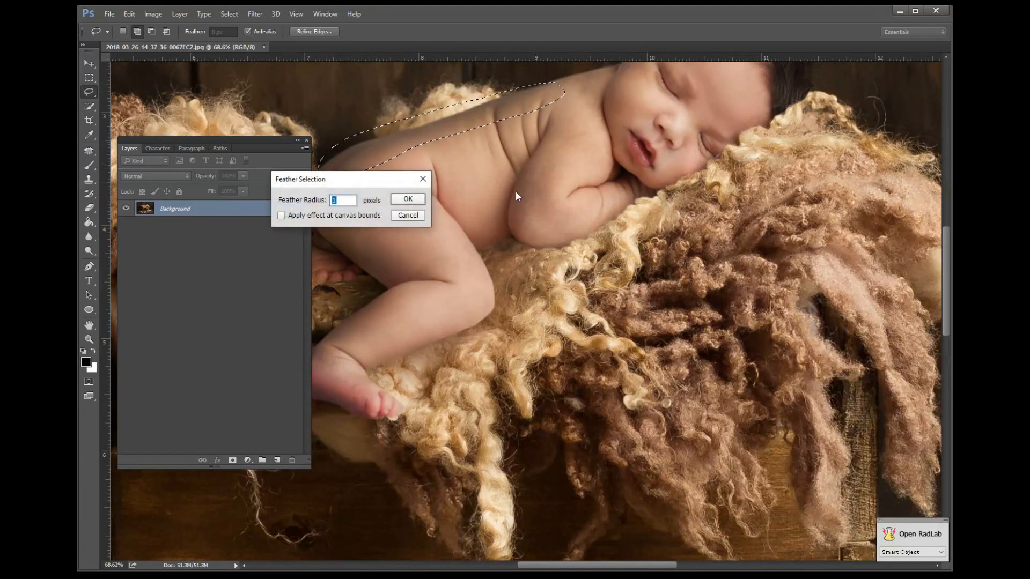
key("Return")
key("ctrl+m")
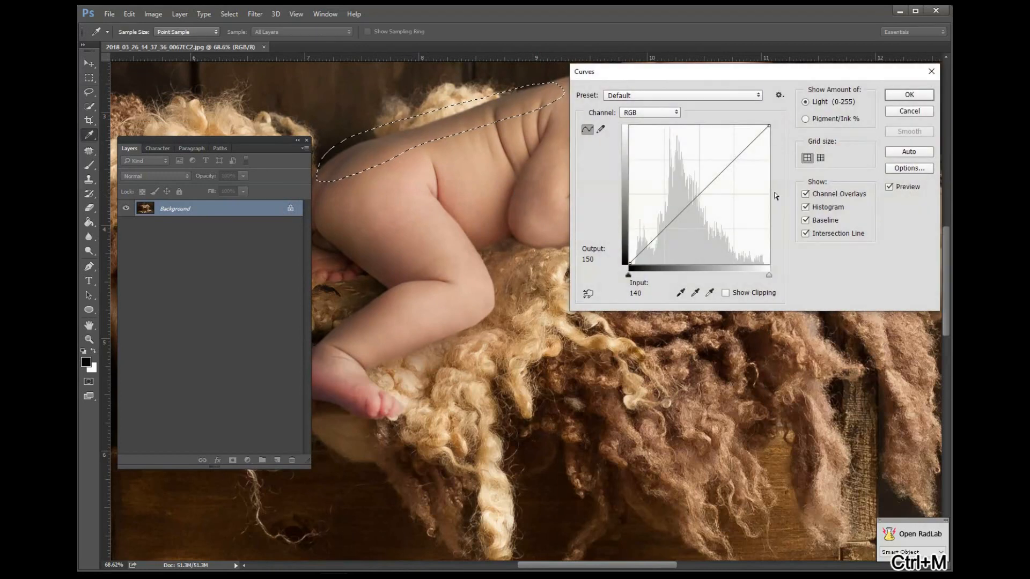
mouse_move(701, 192)
left_mouse_down()
mouse_move(702, 211)
mouse_move(692, 209)
left_mouse_up()
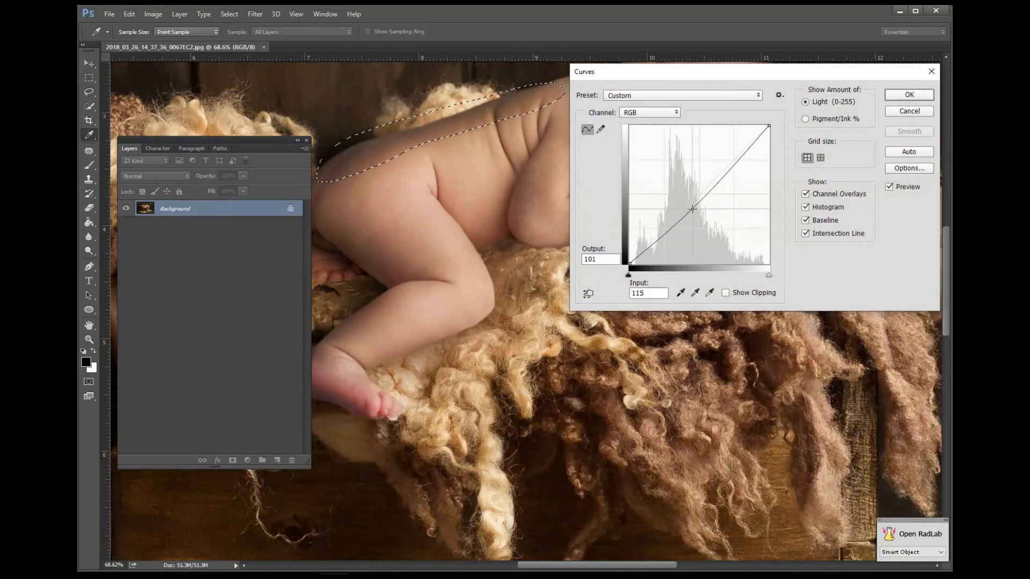
left_click(895, 95)
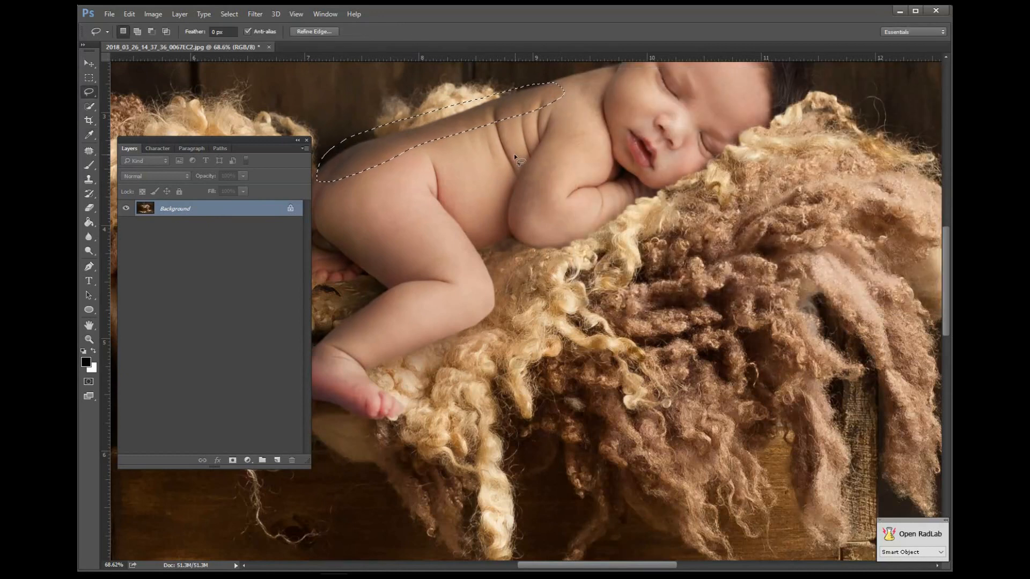
key("ctrl+d")
mouse_move(506, 168)
left_mouse_down()
mouse_move(587, 179)
mouse_move(570, 183)
left_mouse_up()
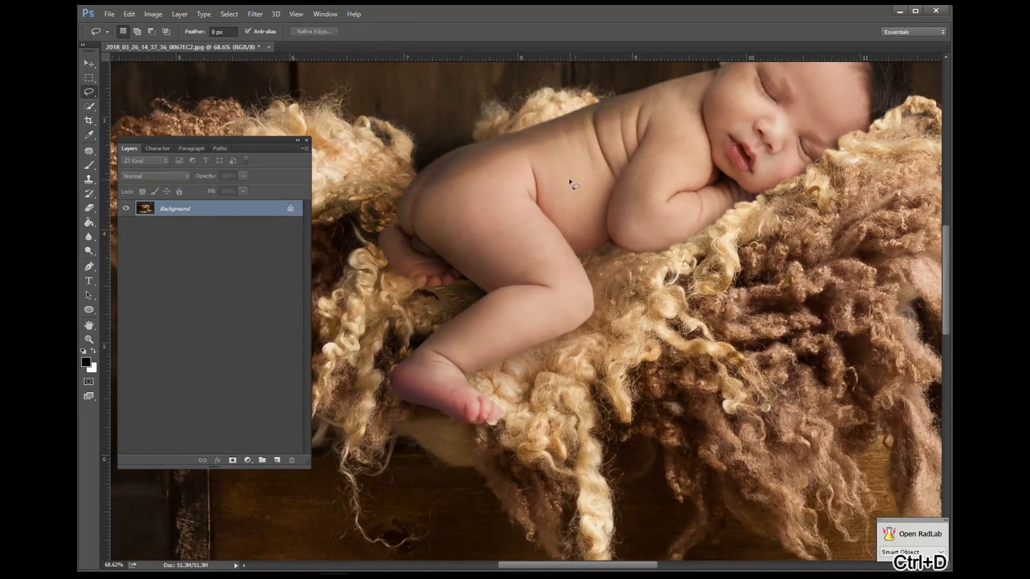
key("ctrl+alt+z")
Feather the back selection, darken it with Curves at input 129, output 107, and deselect
key("shift+F6")
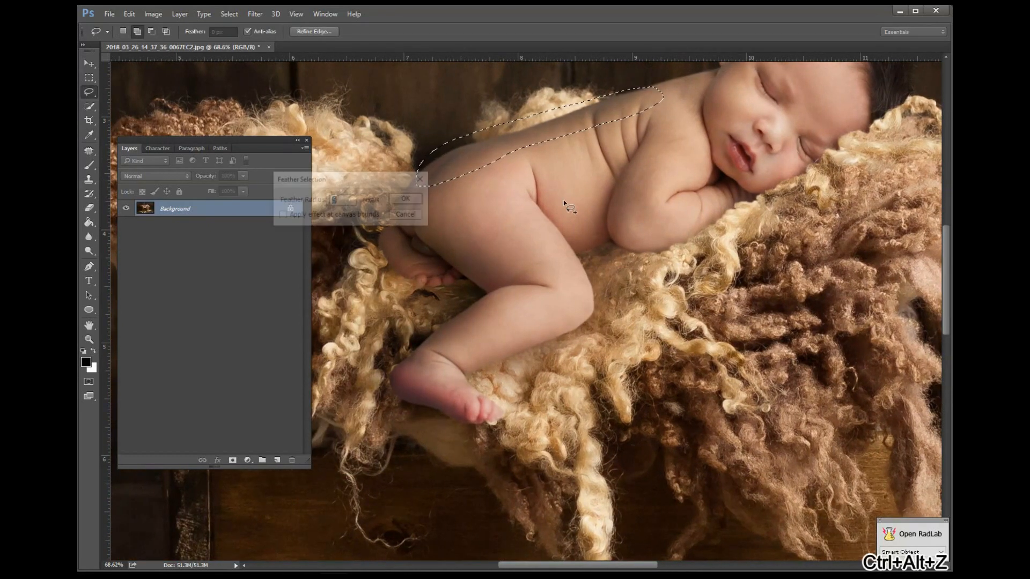
key("Return")
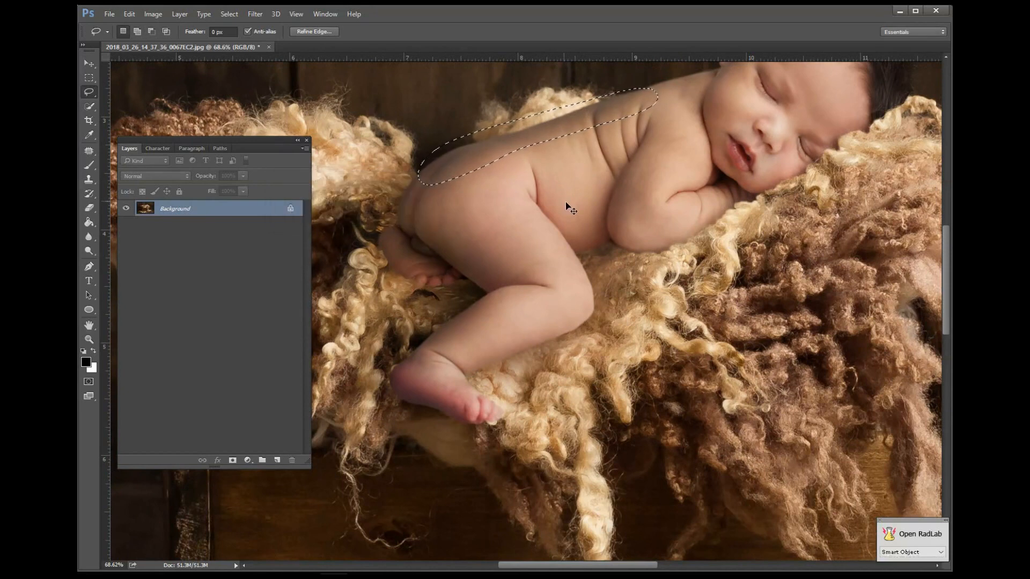
key("ctrl+m")
left_click_drag(700, 194, 700, 206)
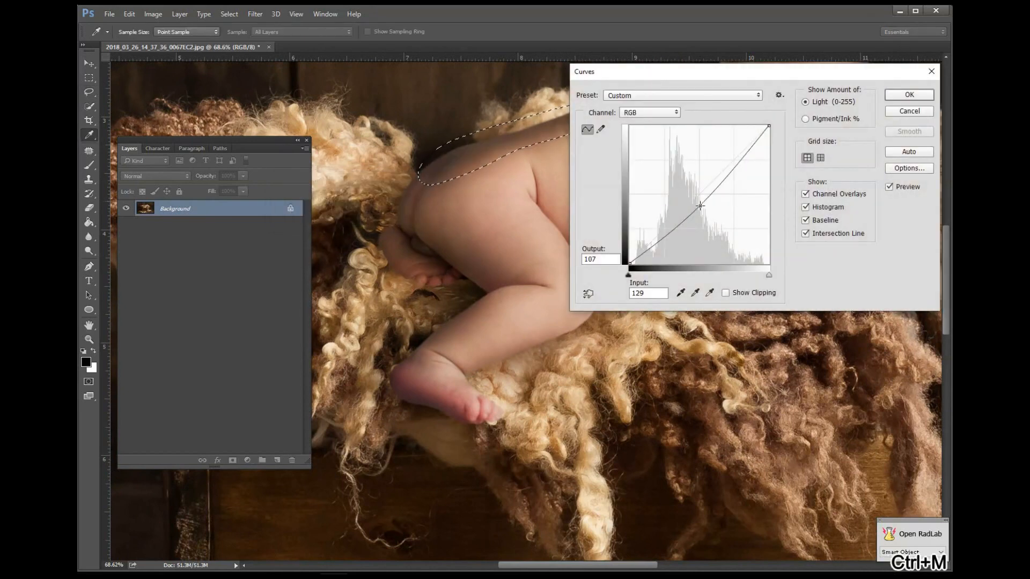
key("Return")
key("ctrl+d")
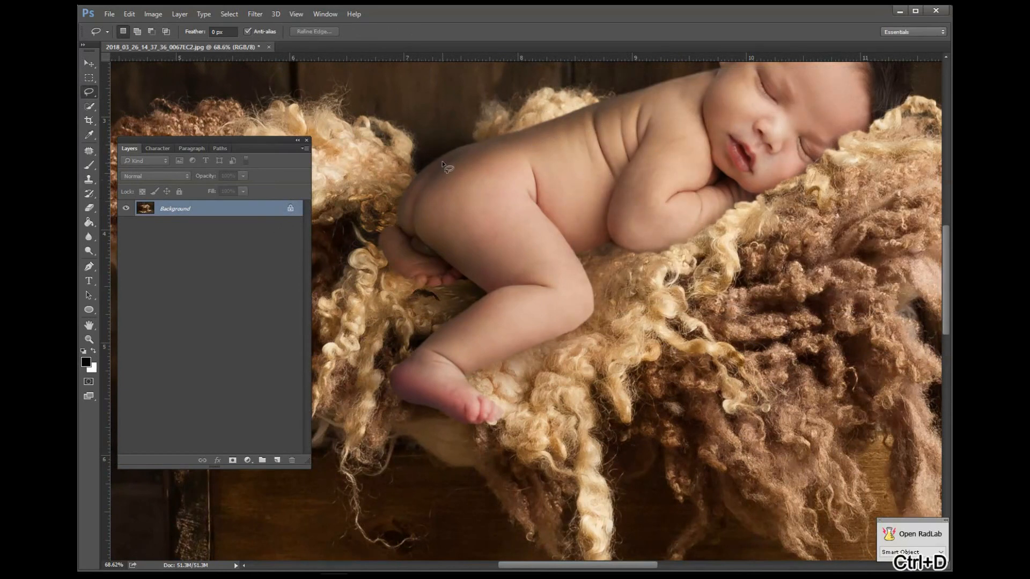
Lasso the shadow side of the baby's bottom, rear foot, thigh, lower leg and front heel, and feather the selection
mouse_move(447, 151)
left_mouse_down()
mouse_move(413, 179)
mouse_move(398, 229)
mouse_move(382, 235)
left_mouse_up()
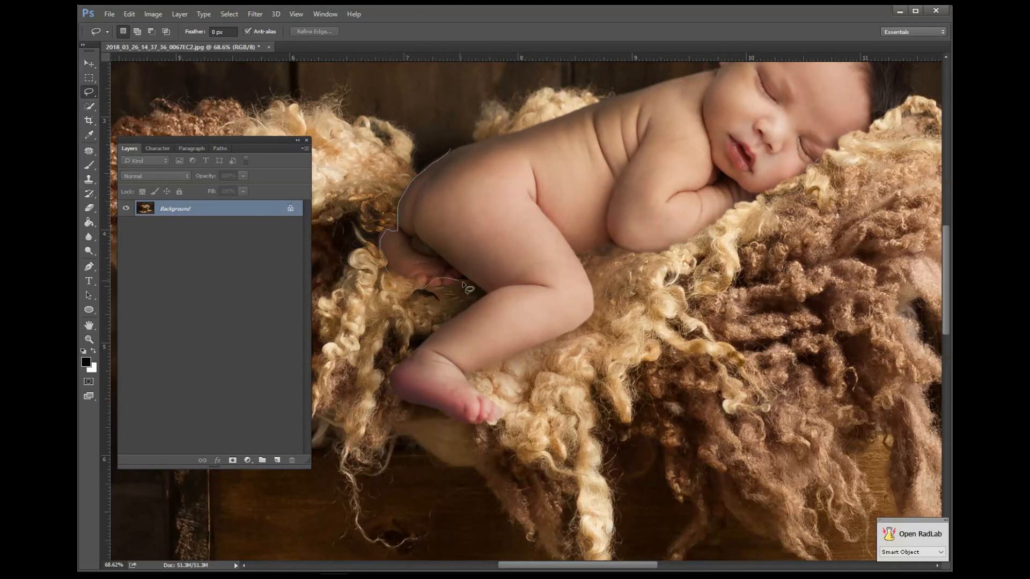
left_click_drag(462, 281, 464, 318)
mouse_move(415, 352)
left_mouse_down()
mouse_move(392, 369)
mouse_move(392, 389)
mouse_move(422, 396)
left_mouse_up()
left_click_drag(496, 152, 491, 143)
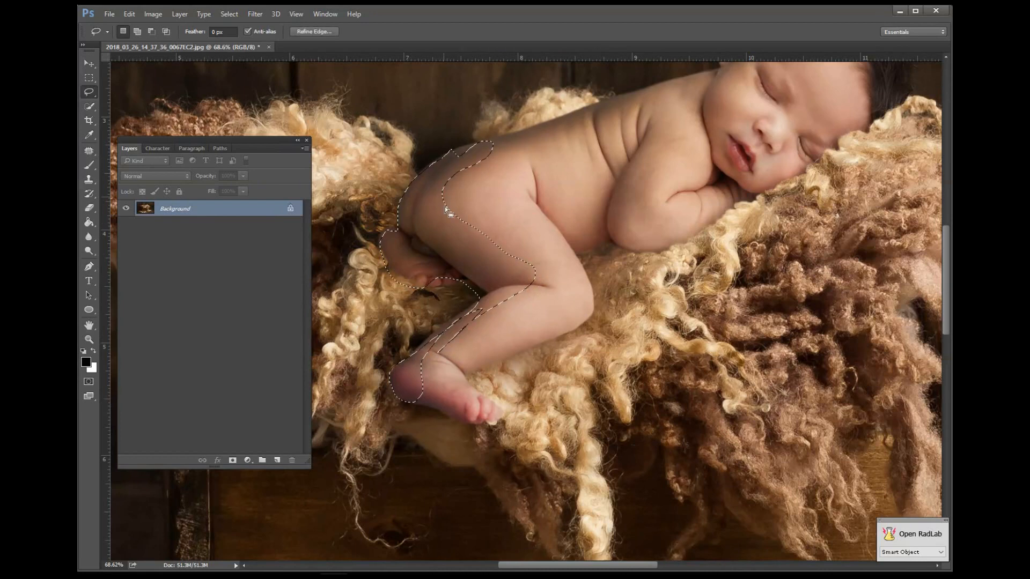
key("shift+F6")
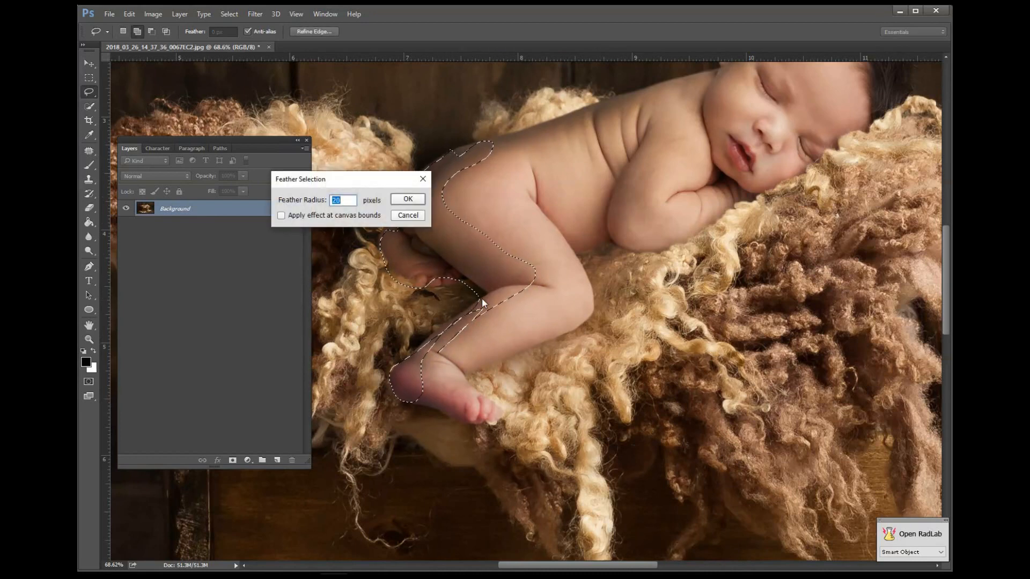
key("Return")
Darken the selected bottom, leg and heel areas with Curves at input 124, output 109, and deselect
key("ctrl+m")
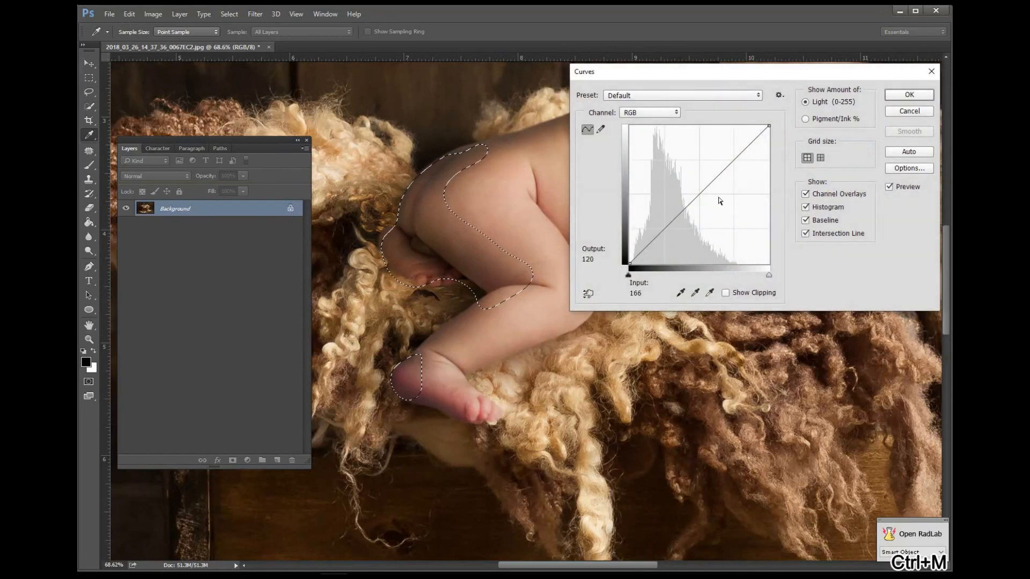
left_click_drag(698, 195, 697, 205)
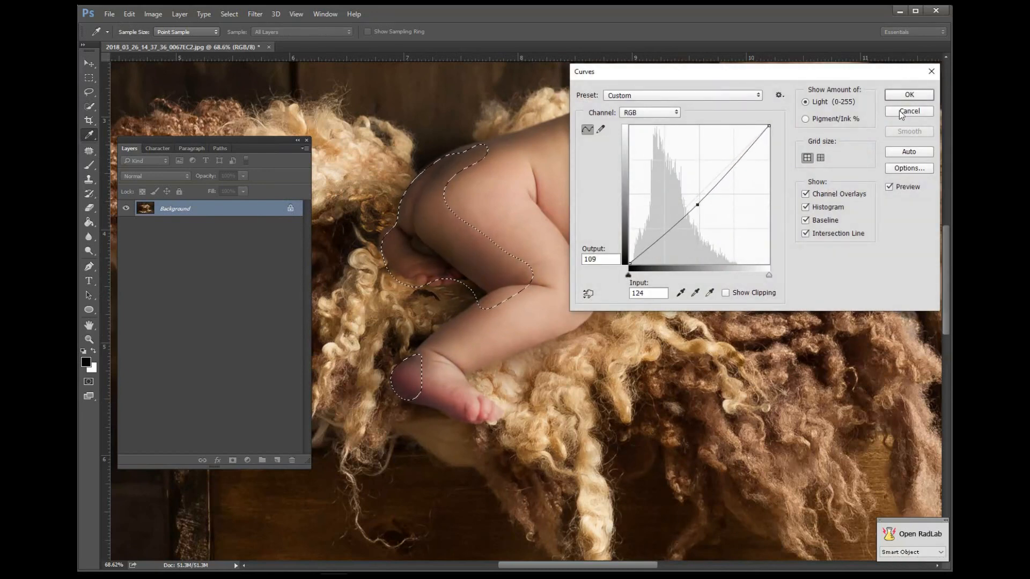
key("Return")
scroll(634, 189, "down", 3)
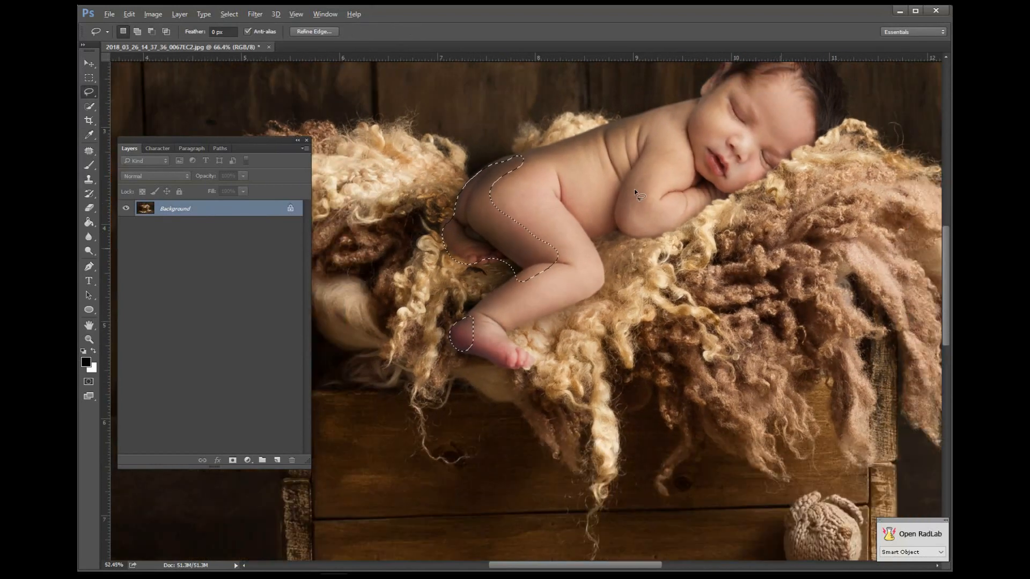
key("ctrl+d")
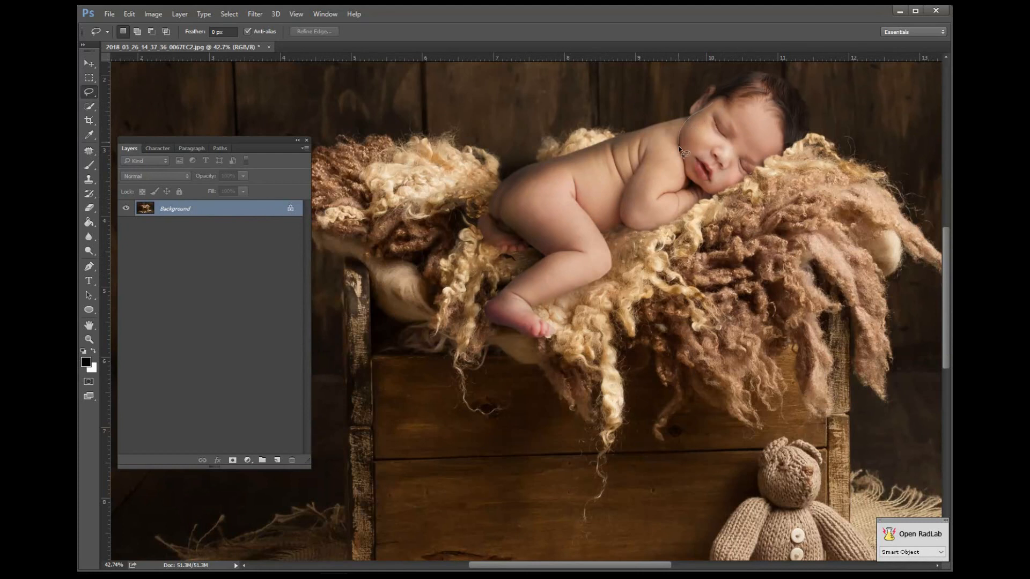
Lasso the baby's ear, neck and upper shoulder edge, and feather the selection
mouse_move(724, 105)
left_mouse_down()
mouse_move(701, 87)
mouse_move(683, 116)
mouse_move(643, 129)
mouse_move(681, 149)
left_mouse_up()
key("shift+F6")
key("Return")
Darken the ear, neck and shoulder selection with Curves at input 134, output 116, and deselect
key("ctrl+m")
left_click_drag(791, 80, 780, 275)
left_click_drag(691, 386, 692, 396)
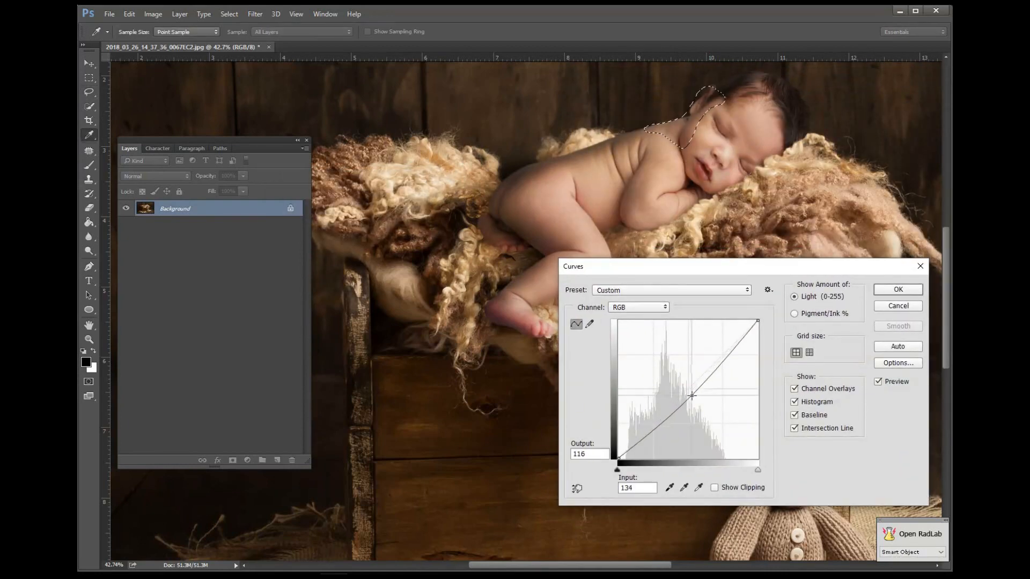
left_click(898, 289)
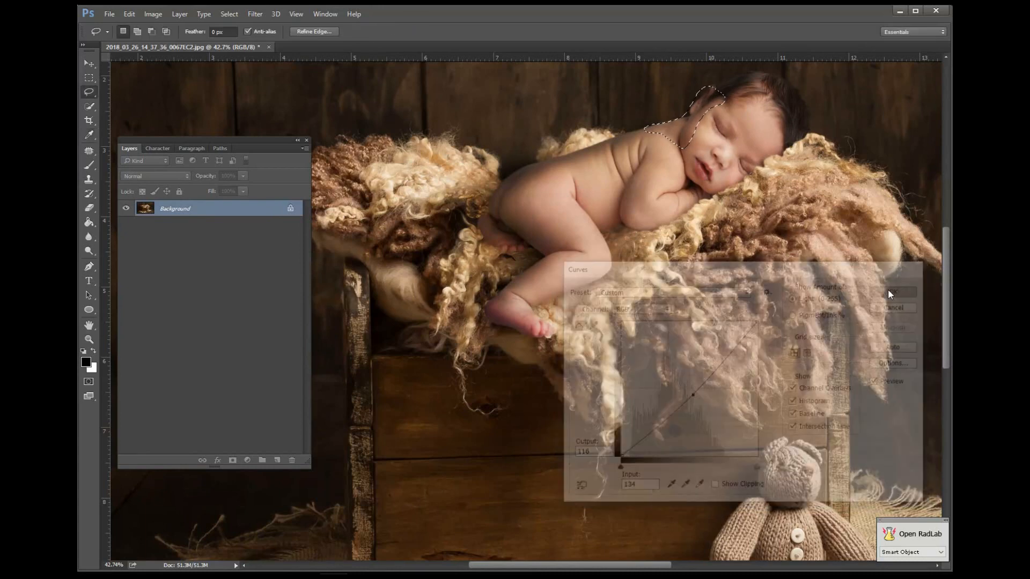
scroll(657, 285, "down", 2)
scroll(660, 288, "down", 2)
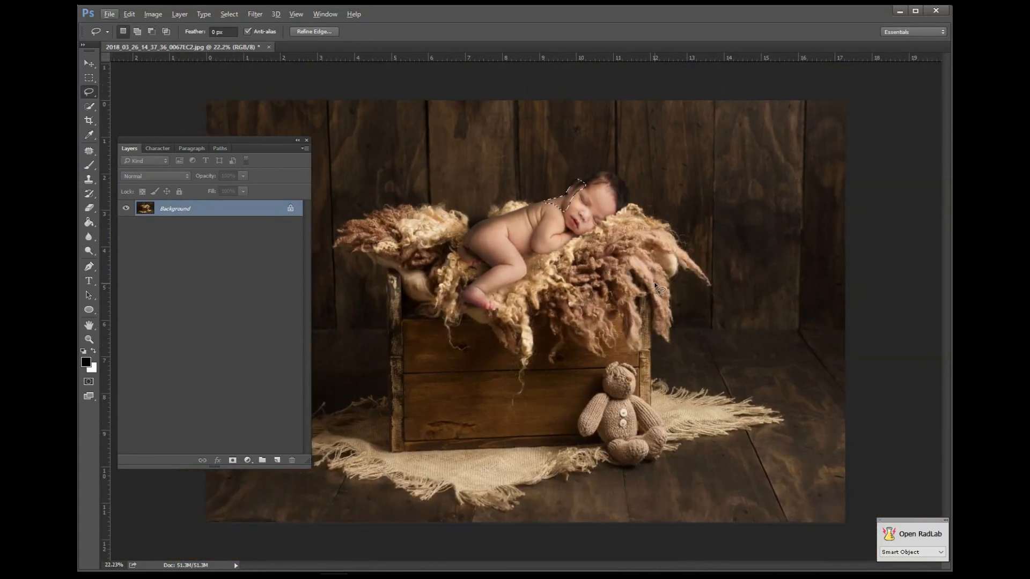
key("ctrl+d")
Examine how the baby's elbow, belly, knee and foot edges blend into the curly fur
scroll(459, 243, "up", 3)
scroll(461, 242, "up", 4)
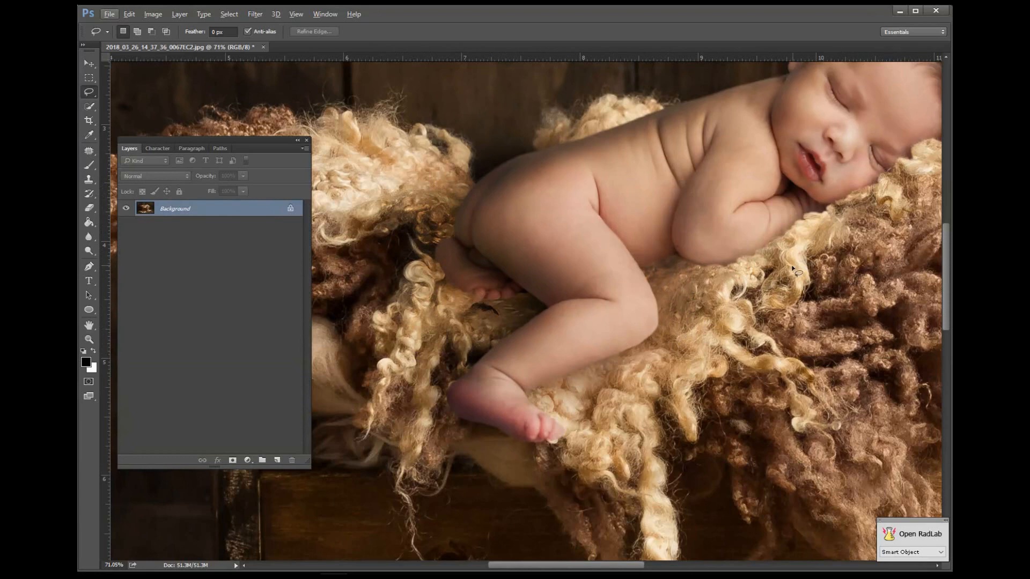
scroll(794, 271, "down", 3)
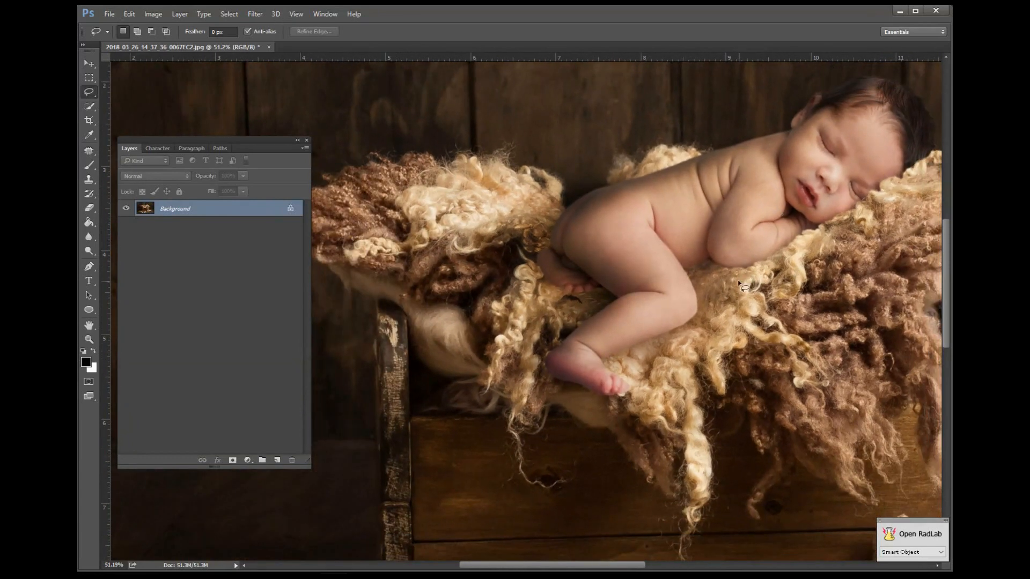
scroll(749, 265, "up", 5)
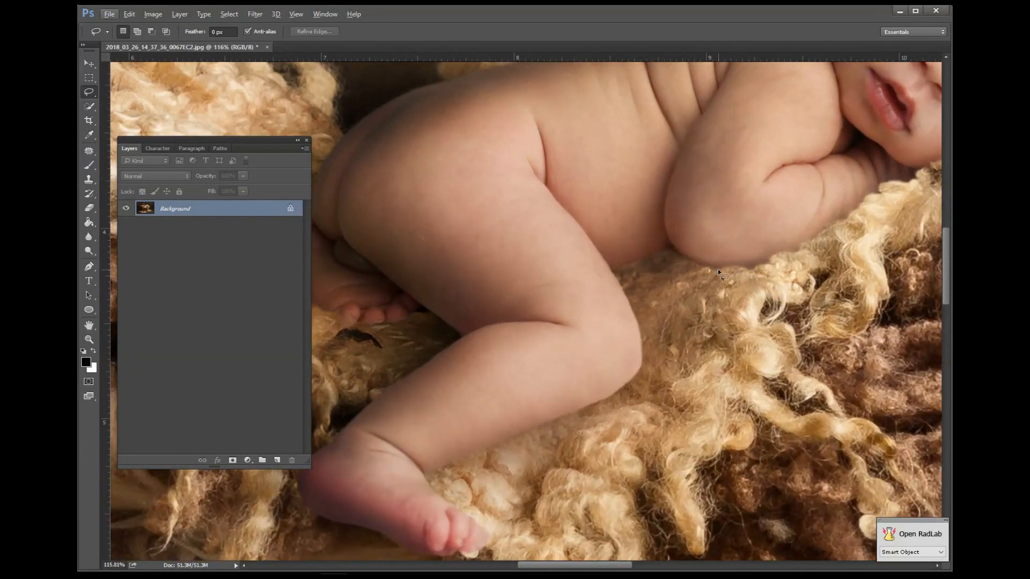
scroll(716, 269, "down", 3)
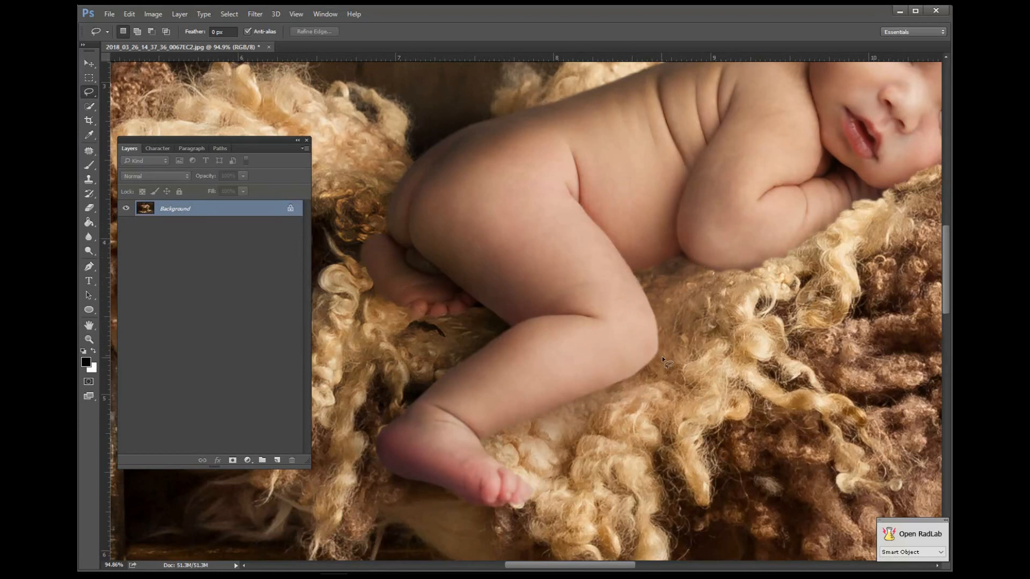
scroll(678, 274, "up", 3)
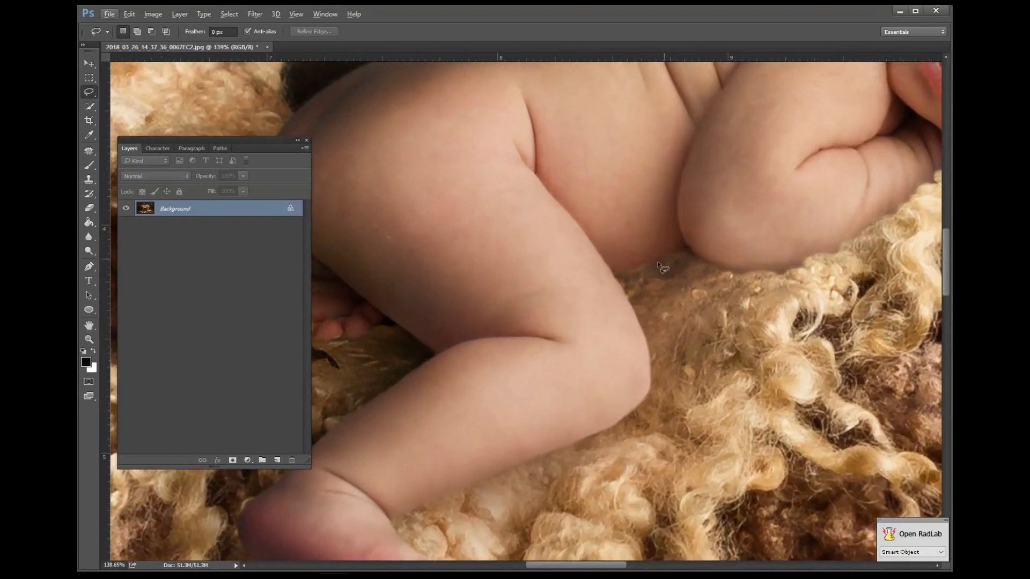
scroll(682, 271, "down", 1)
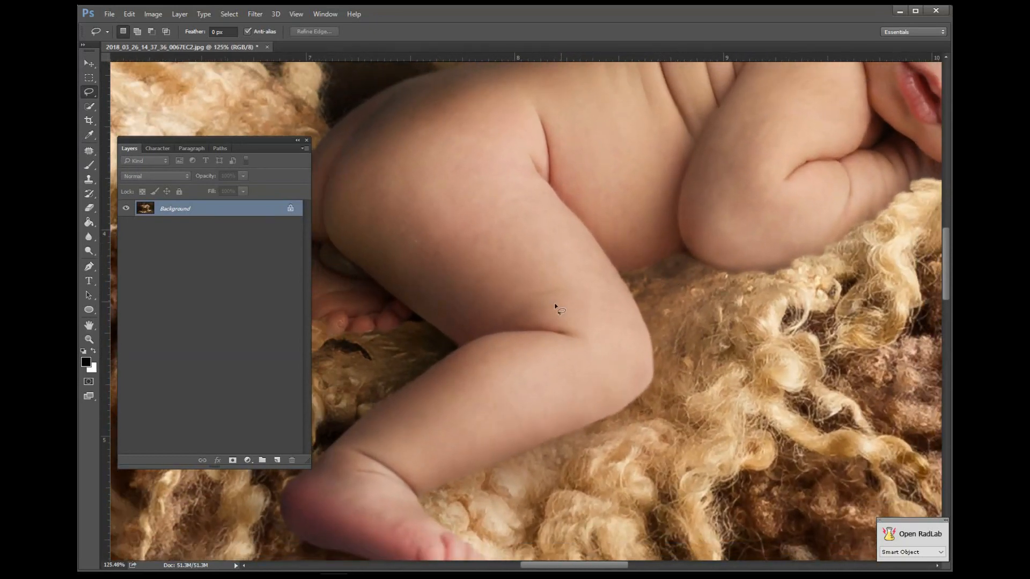
Inspect the baby's legs, feet, elbow and chin up close and from a distance for edges that need more shading
left_click_drag(451, 355, 620, 314)
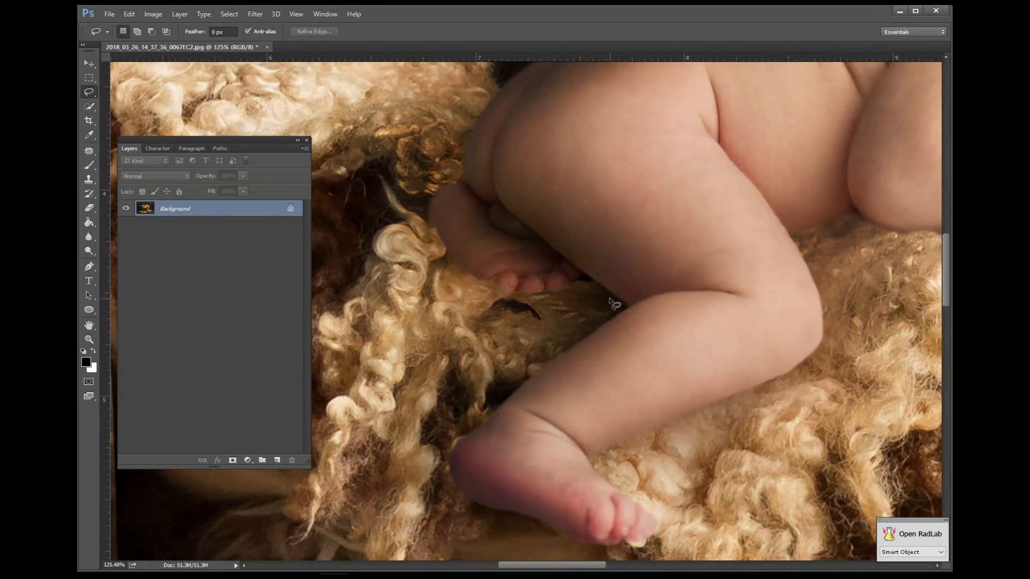
scroll(465, 300, "down", 3)
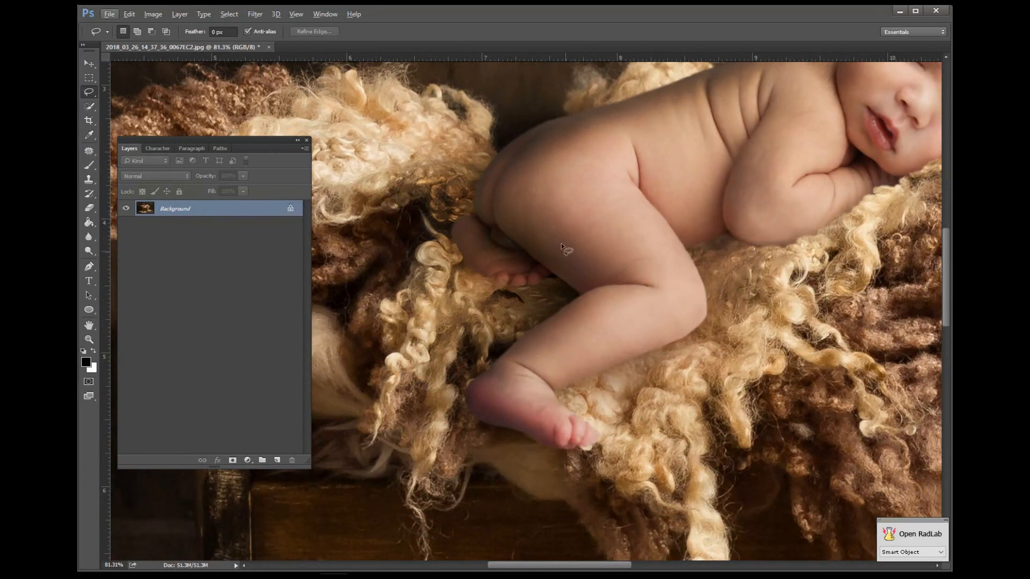
scroll(699, 202, "down", 3)
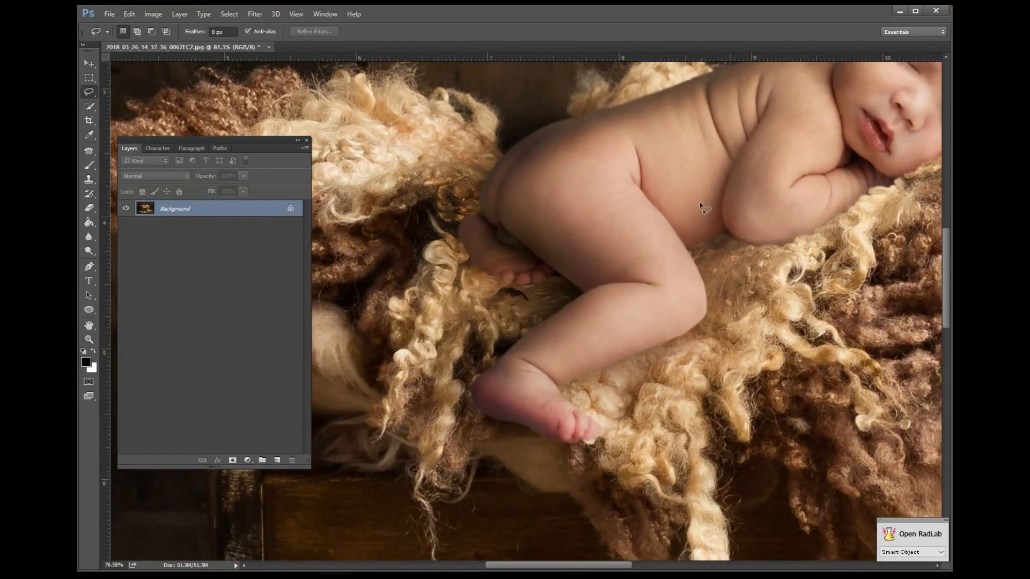
scroll(577, 304, "up", 2)
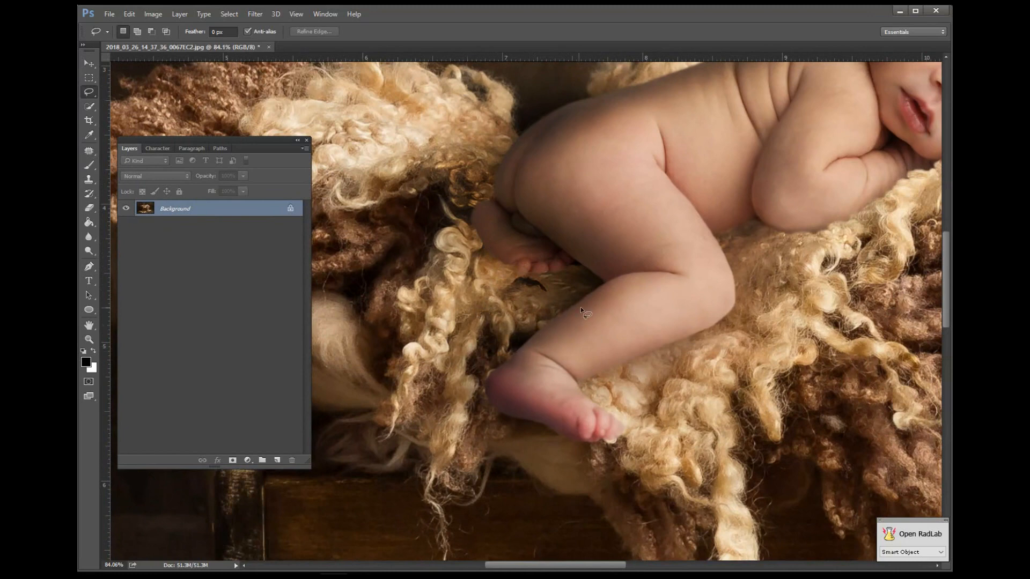
scroll(580, 279, "up", 4)
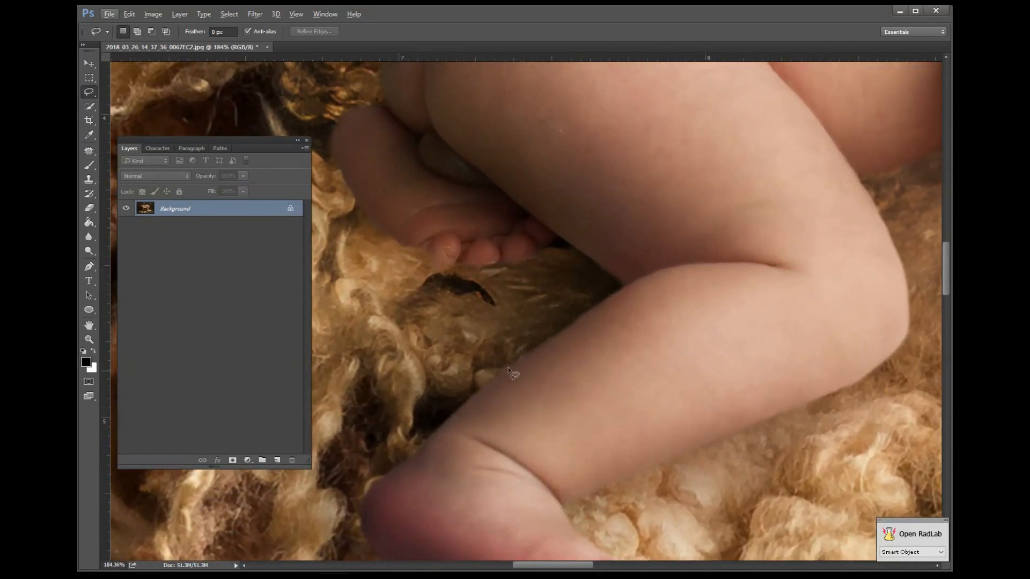
scroll(581, 263, "down", 3)
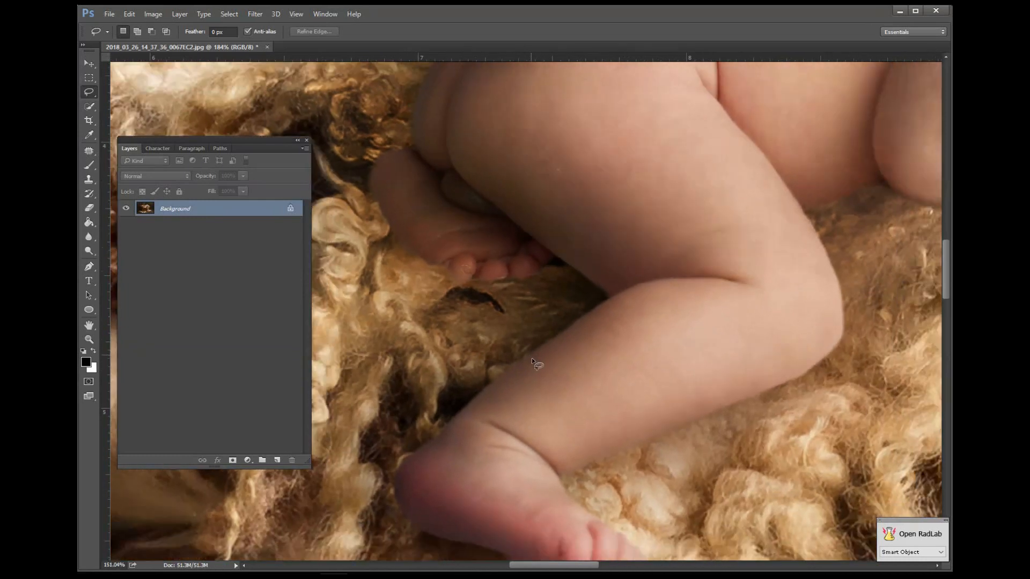
scroll(586, 358, "down", 5)
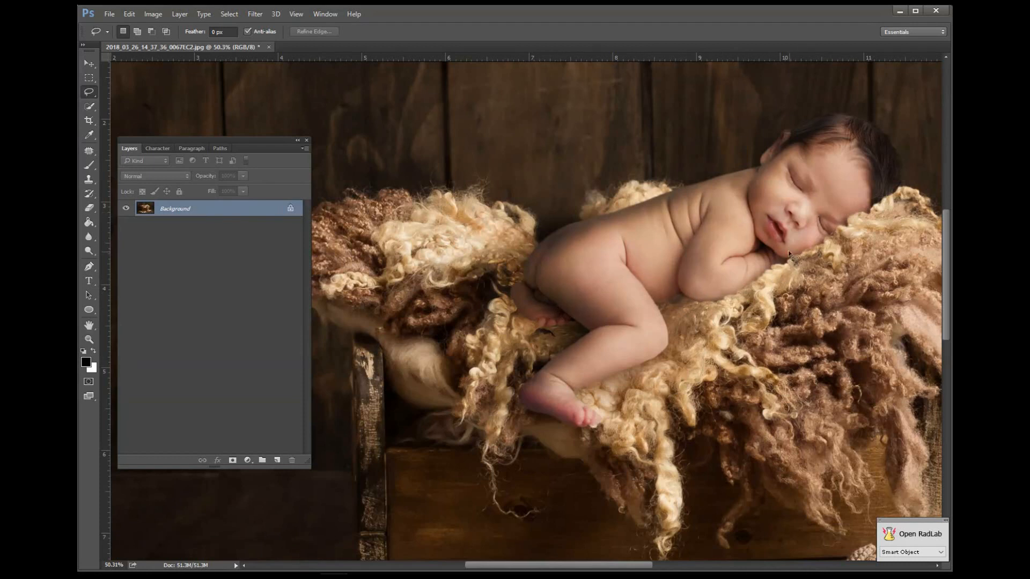
scroll(767, 260, "up", 4)
scroll(766, 260, "up", 2)
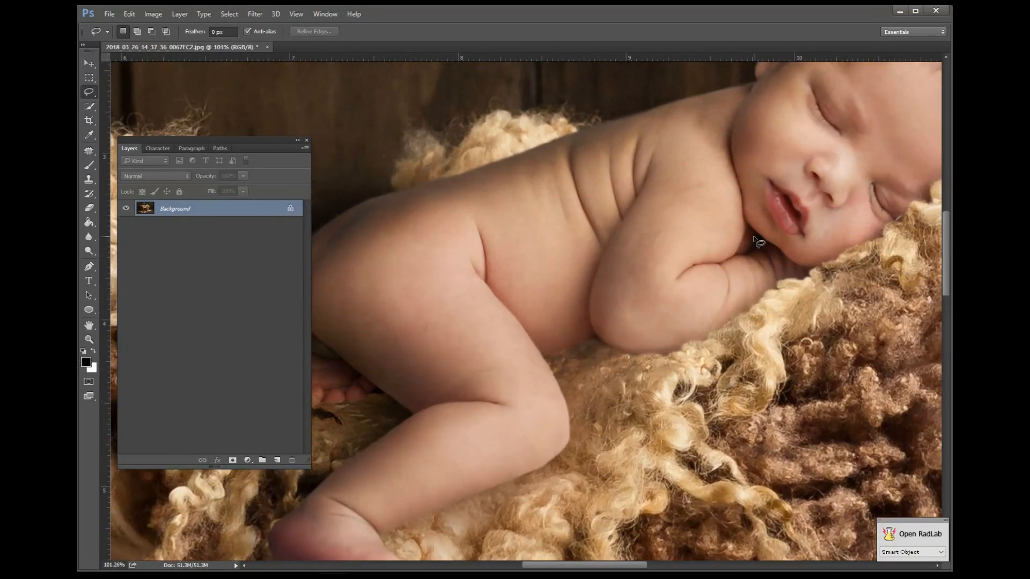
scroll(598, 345, "down", 2)
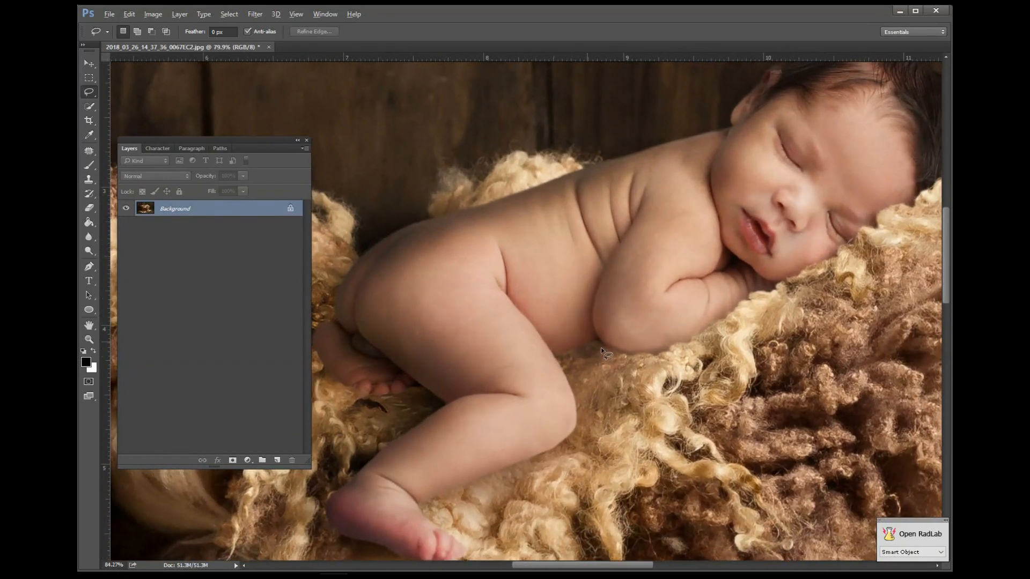
Lasso the fur gap beneath the belly and elbow, and feather the selection by 2 pixels
left_click_drag(593, 342, 577, 352)
left_click_drag(606, 349, 625, 360)
key("shift+F6")
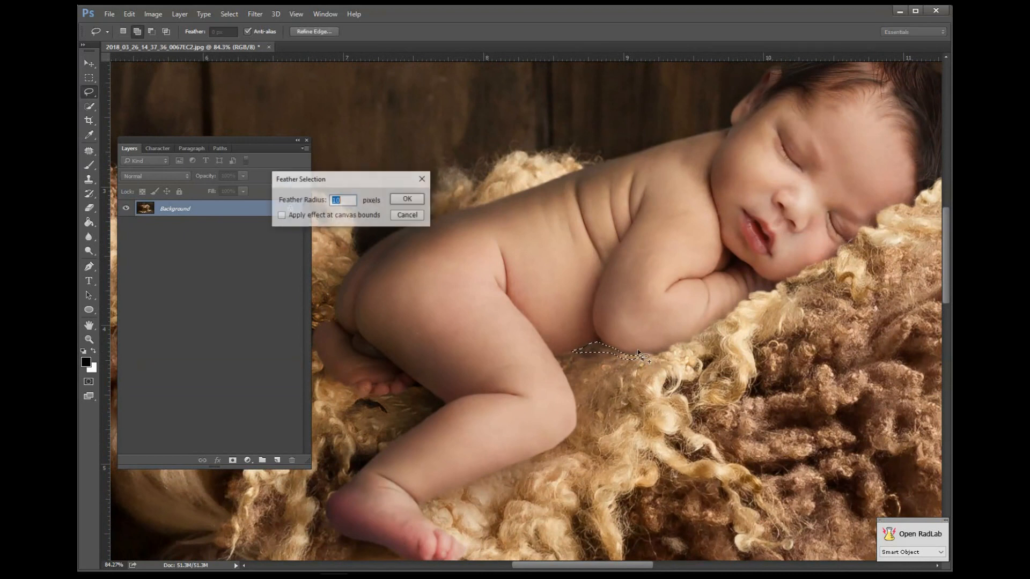
type("2")
key("Return")
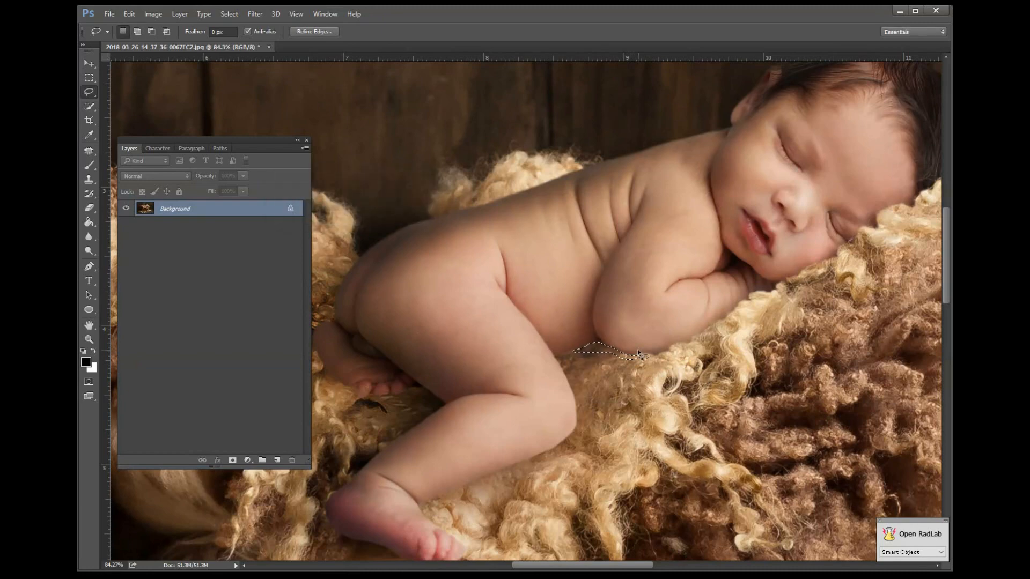
Darken the selected fur under the belly and elbow with Curves at input 136, output 93, and deselect
key("ctrl+m")
left_click_drag(714, 266, 871, 266)
left_click_drag(852, 383, 852, 408)
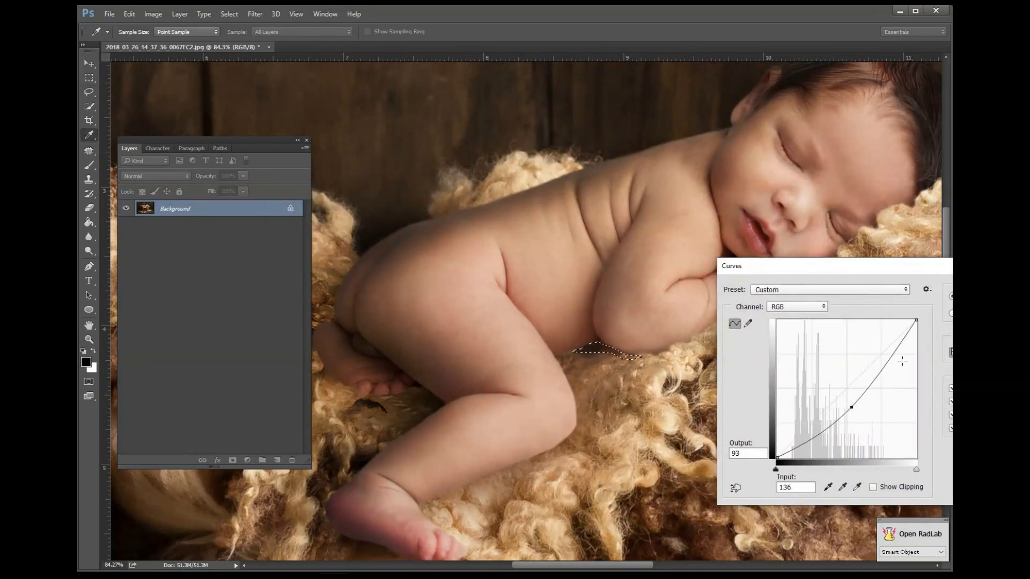
key("Return")
key("ctrl+d")
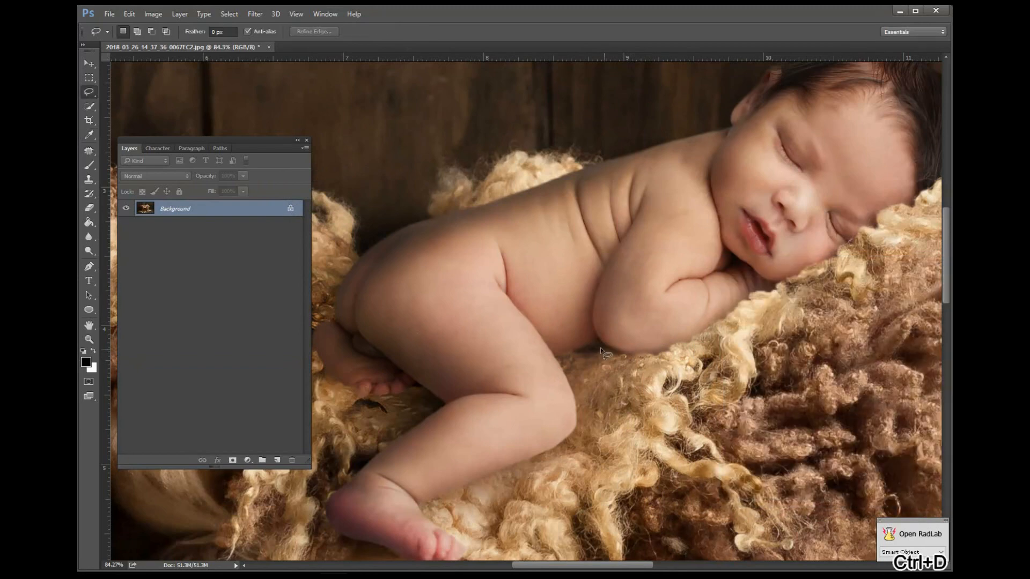
Open the original backdrop image BrownBed.jpg as a separate document beside the composite
scroll(562, 362, "down", 2)
left_click_drag(547, 360, 674, 329)
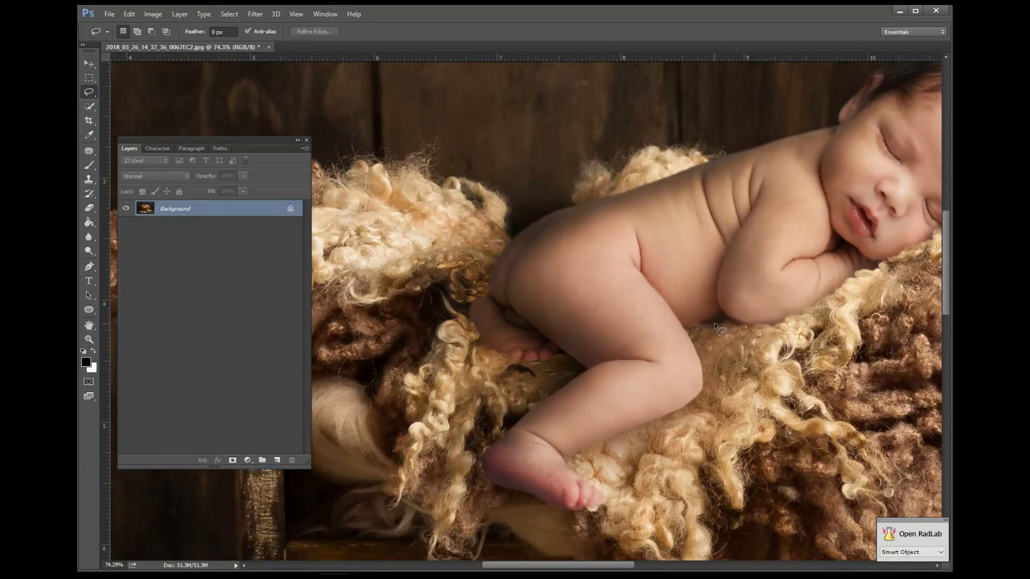
left_click_drag(714, 323, 541, 281)
scroll(525, 282, "down", 2)
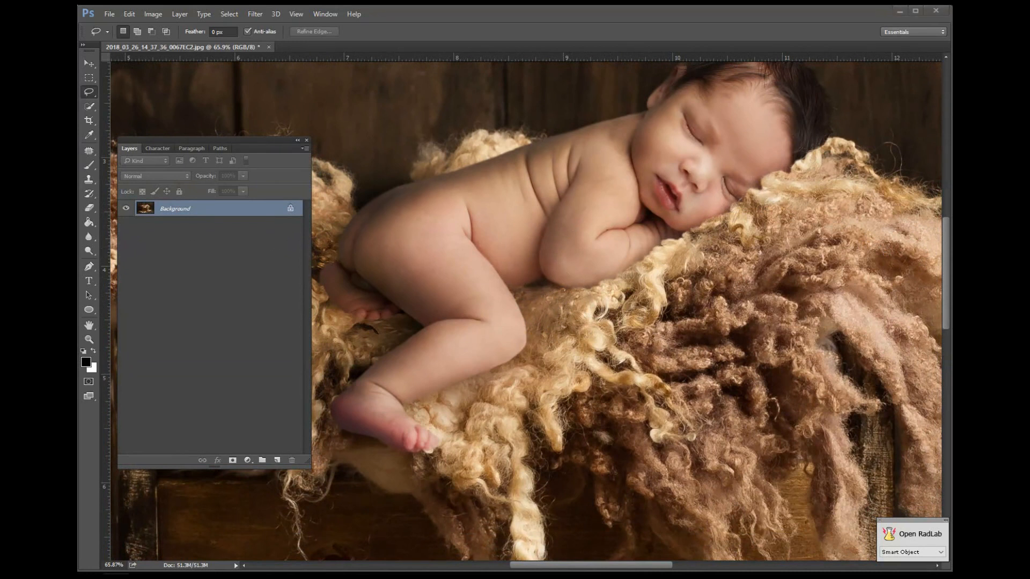
left_click_drag(272, 198, 382, 63)
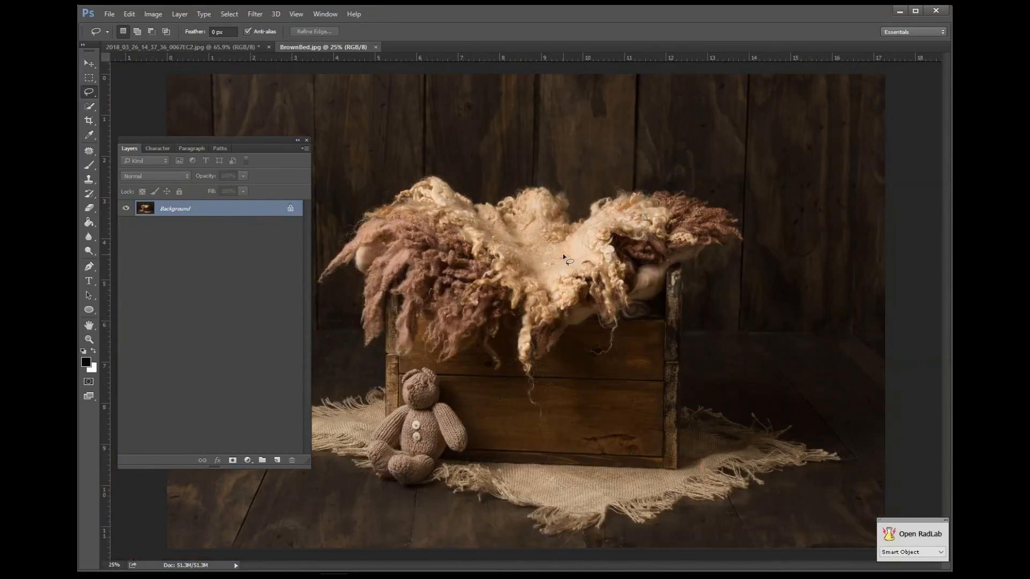
Duplicate the Background layer of BrownBed.jpg and flip the copy horizontally
left_click(130, 13)
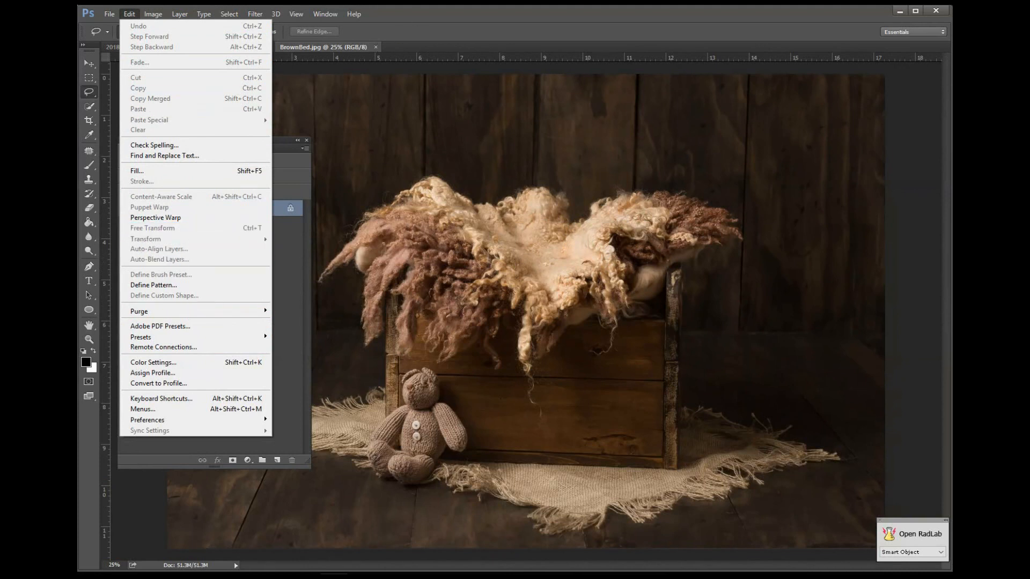
left_click(391, 20)
left_click_drag(246, 210, 278, 459)
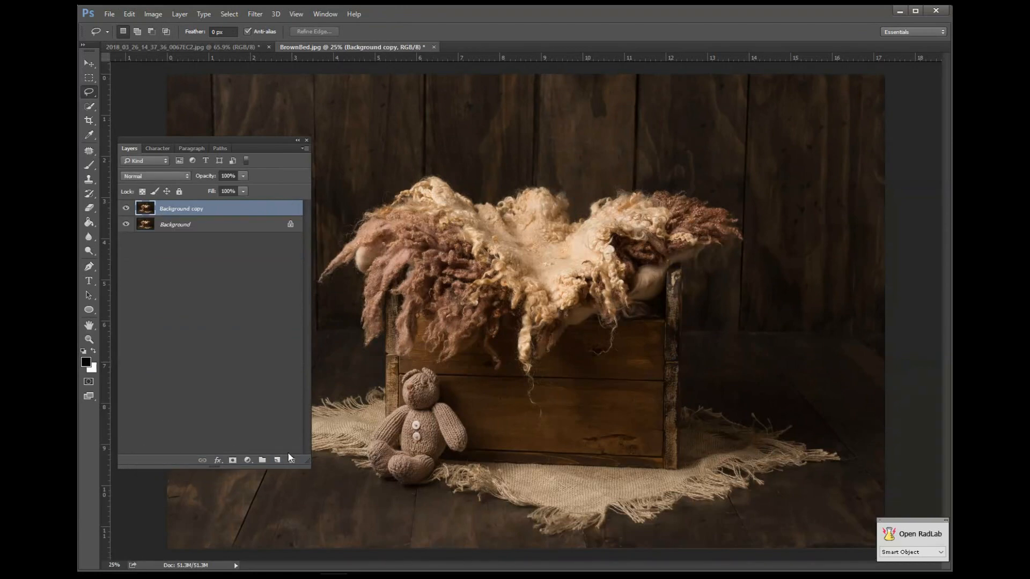
left_click(130, 14)
mouse_move(174, 243)
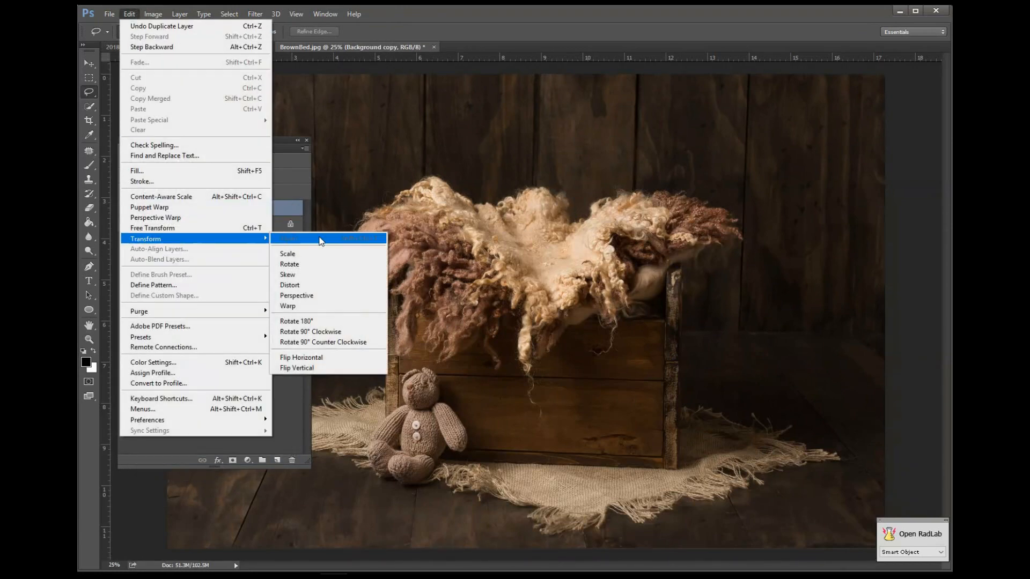
left_click(304, 359)
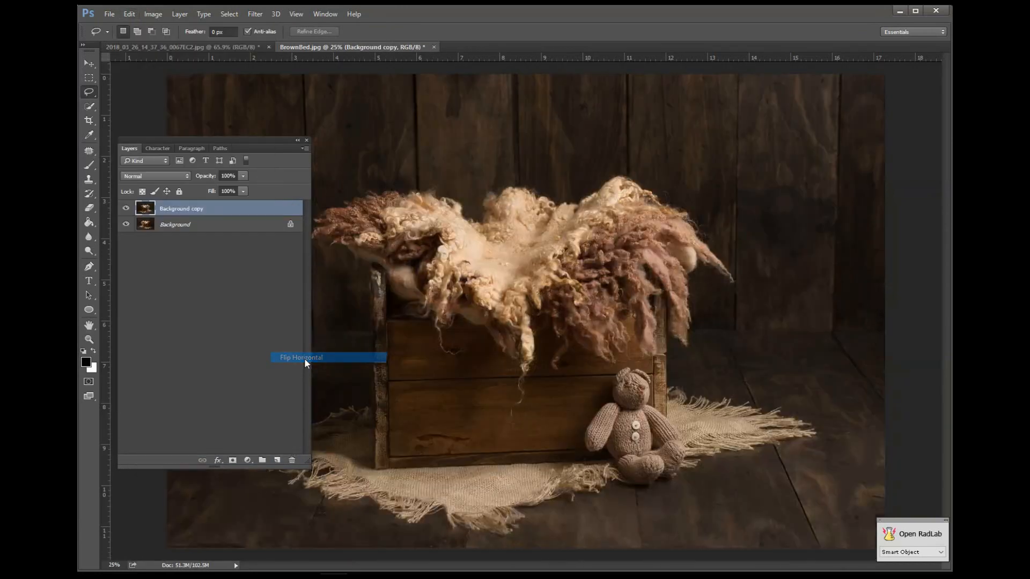
Compare the finished composite with the flipped original backdrop, checking the fur around the baby and the whole scene
left_click(231, 47)
left_click(335, 44)
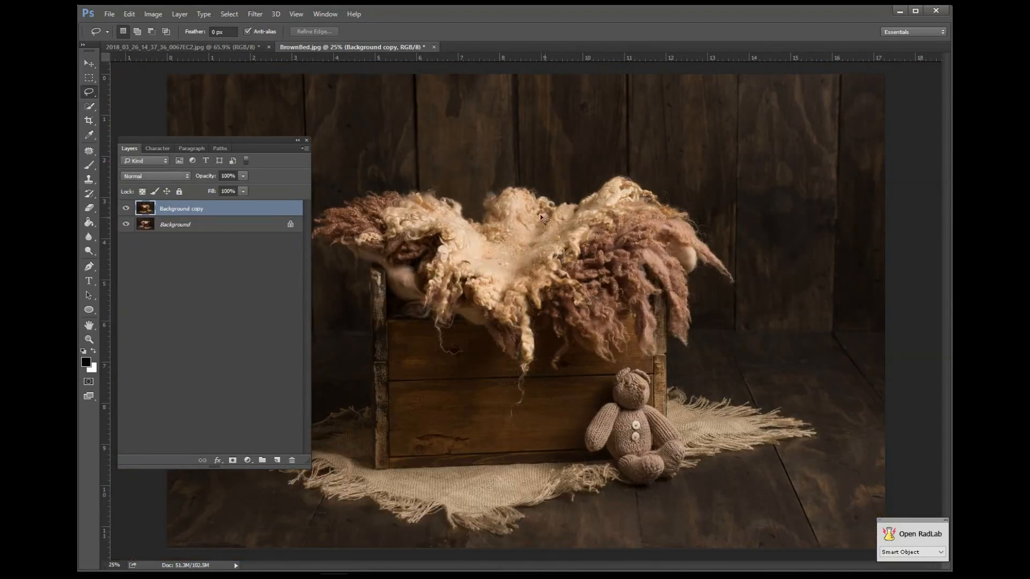
scroll(472, 263, "up", 1)
scroll(492, 252, "up", 1)
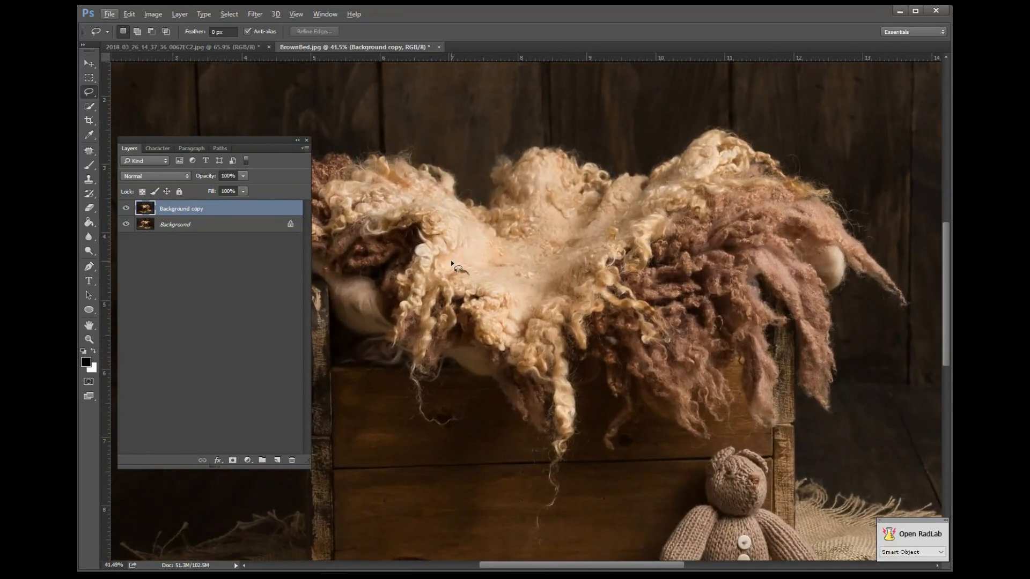
left_click(222, 48)
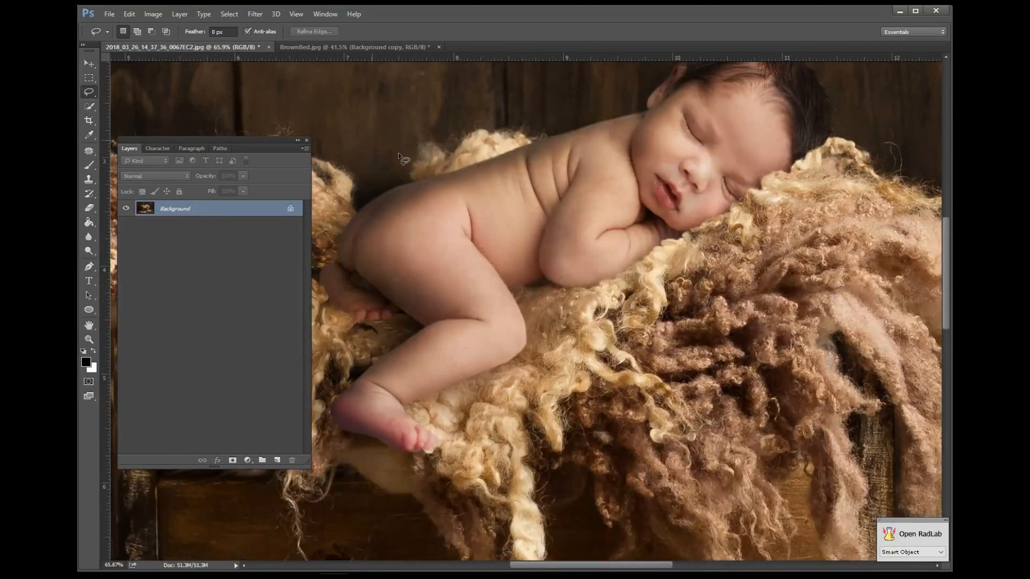
left_click_drag(453, 273, 577, 232)
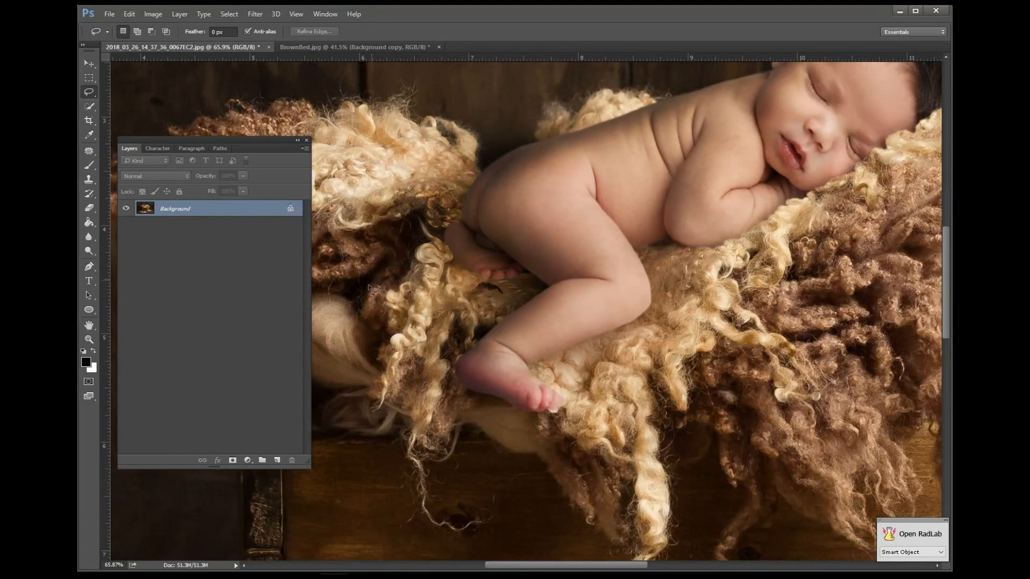
scroll(617, 294, "down", 5)
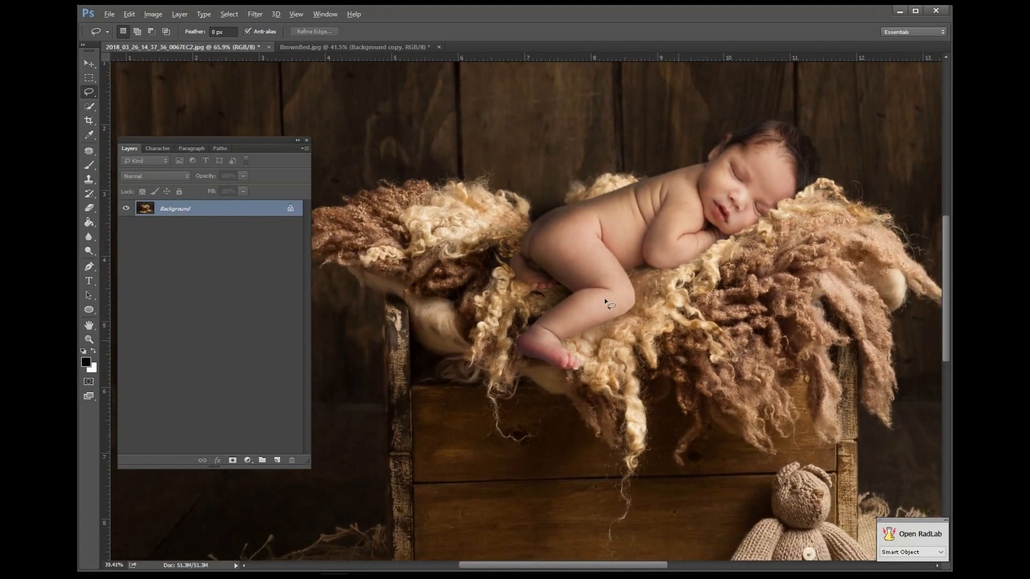
scroll(605, 301, "up", 1)
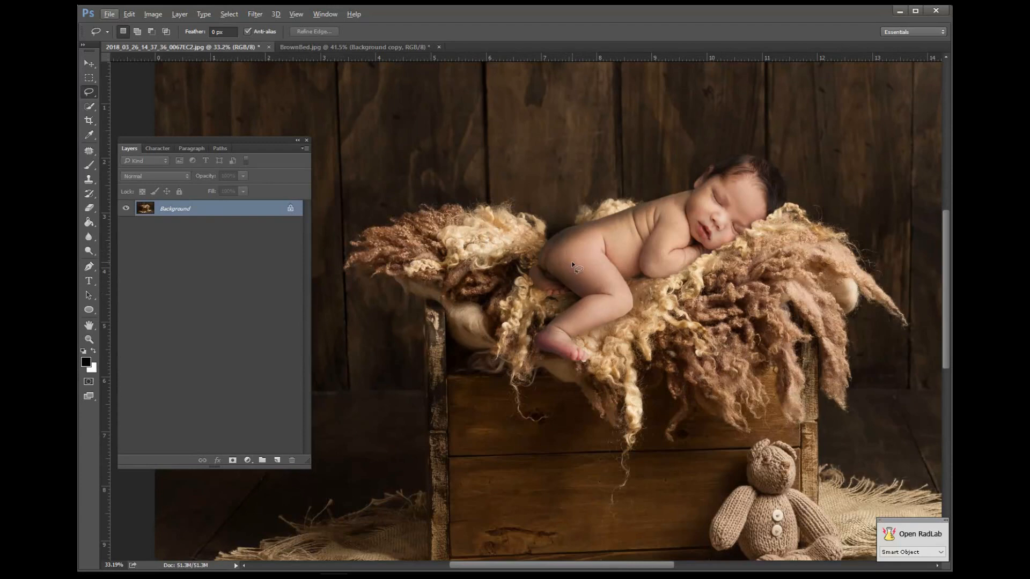
key("ctrl+minus")
key("ctrl+minus")
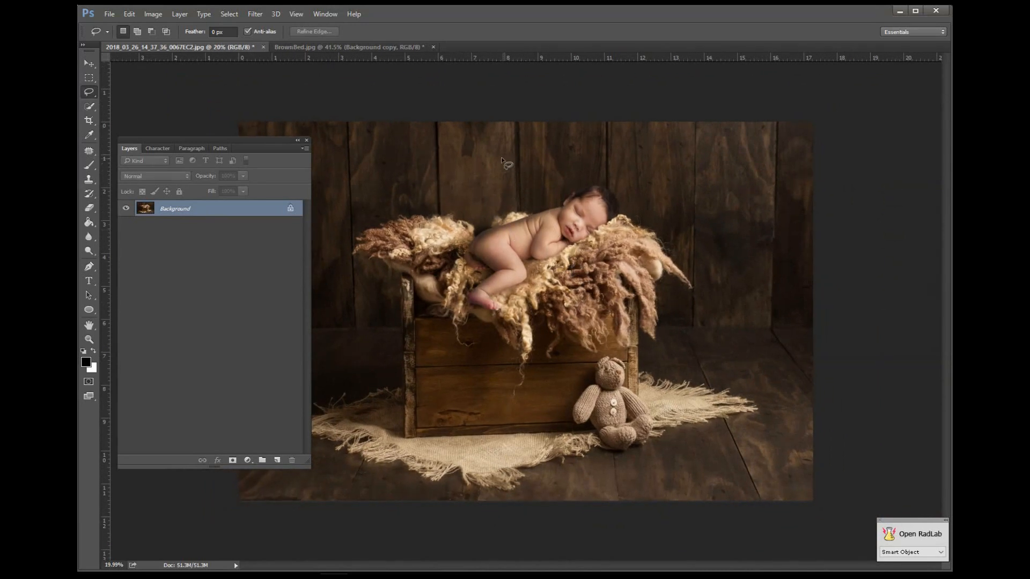
scroll(509, 161, "up", 1)
scroll(509, 161, "up", 1)
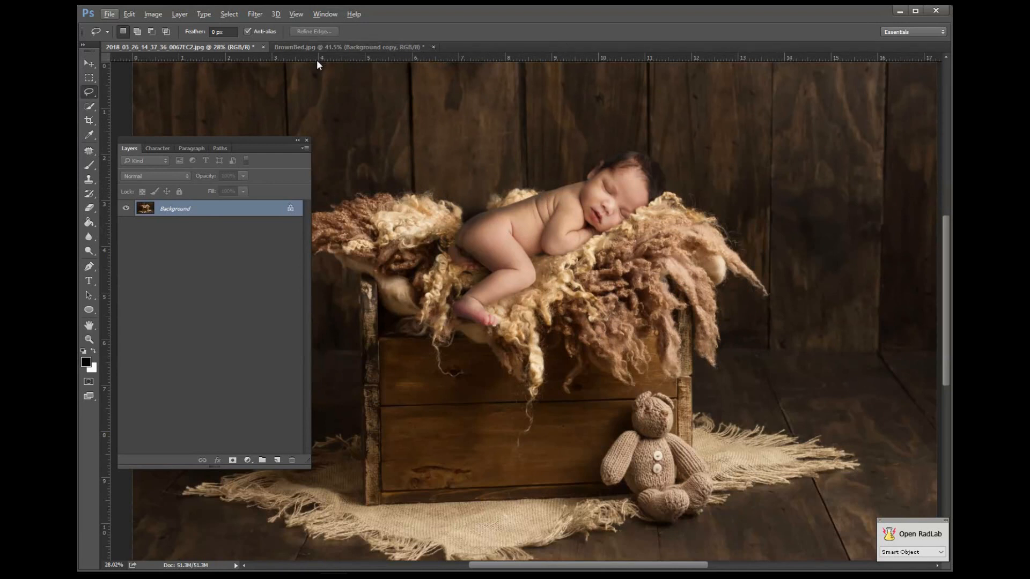
Switch to the File Explorer window holding the project images and go back to its parent folder
key("alt+Tab")
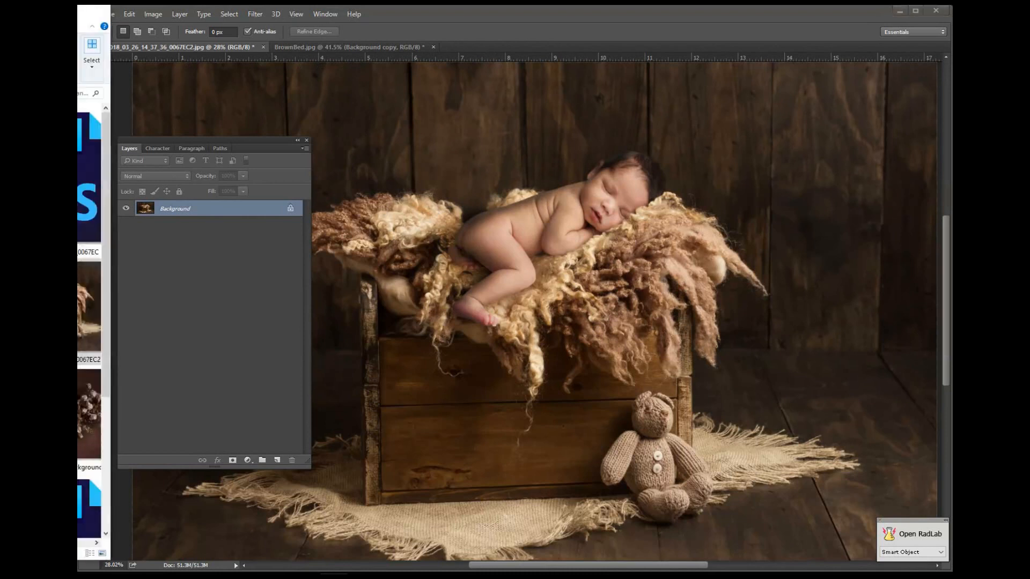
key("alt+Tab")
left_click(110, 577)
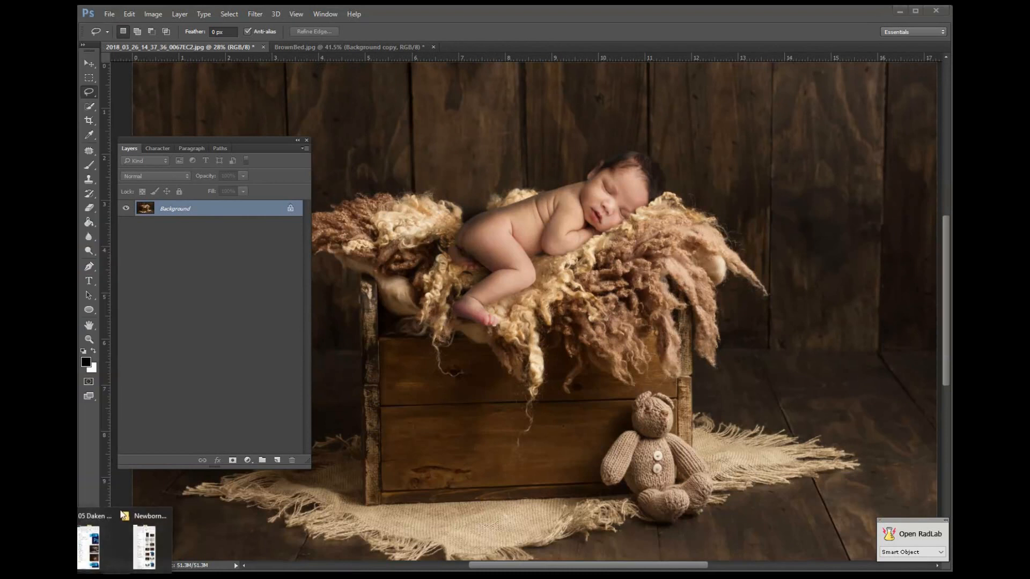
left_click(96, 516)
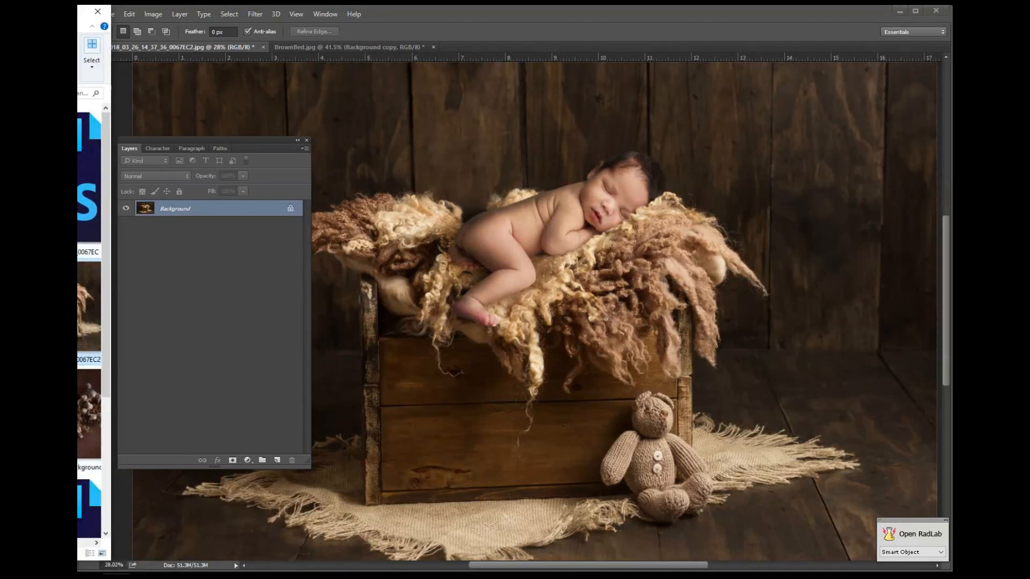
key("alt+Left")
left_click(80, 276)
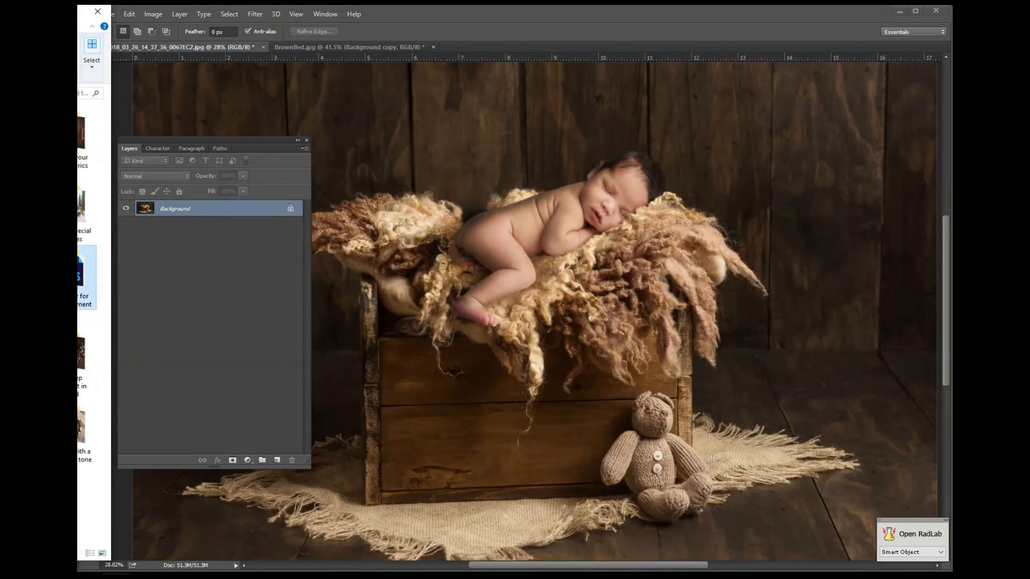
Close the newborn composite and BrownBed.jpg without saving the changes
left_click(262, 46)
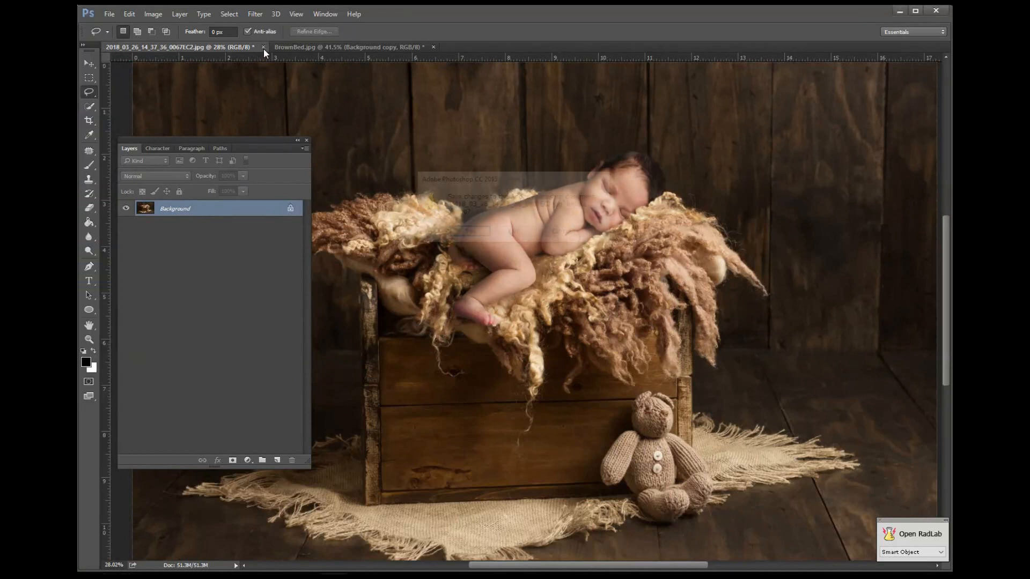
left_click(515, 232)
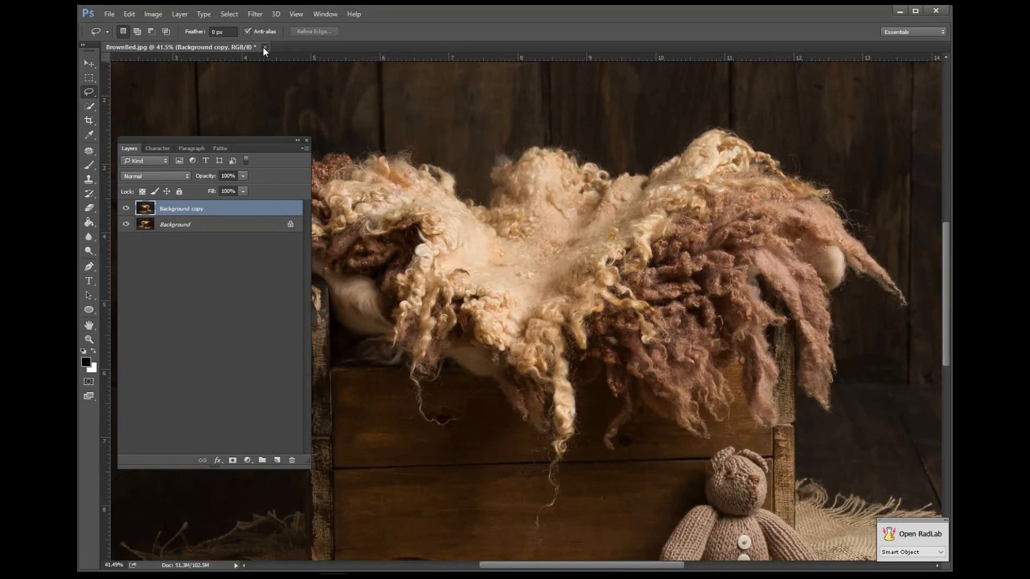
left_click(264, 47)
left_click(512, 223)
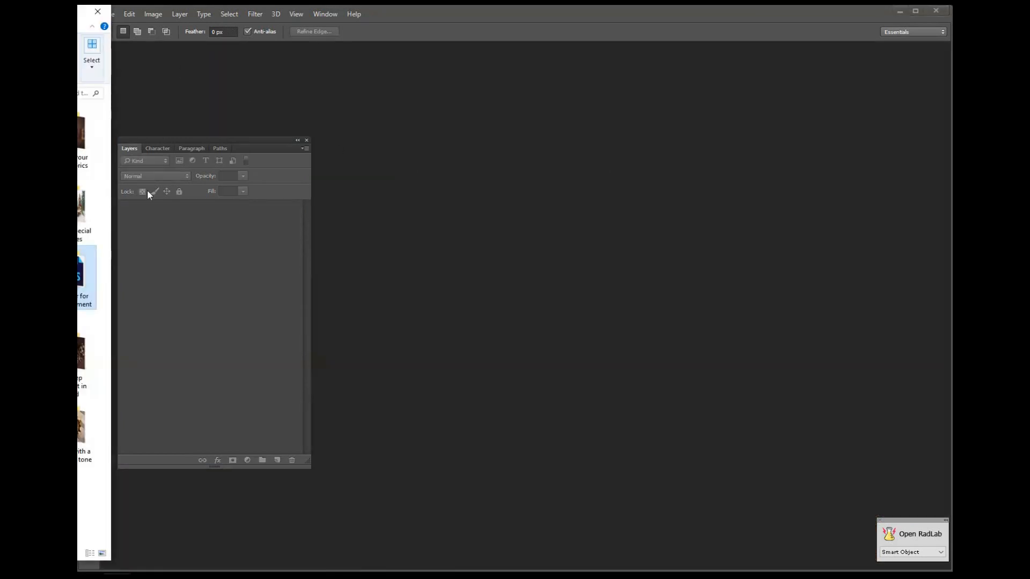
Open the selected project folder, load cream lace basket with baby.jpg into Photoshop and hide its grid
double_click(79, 276)
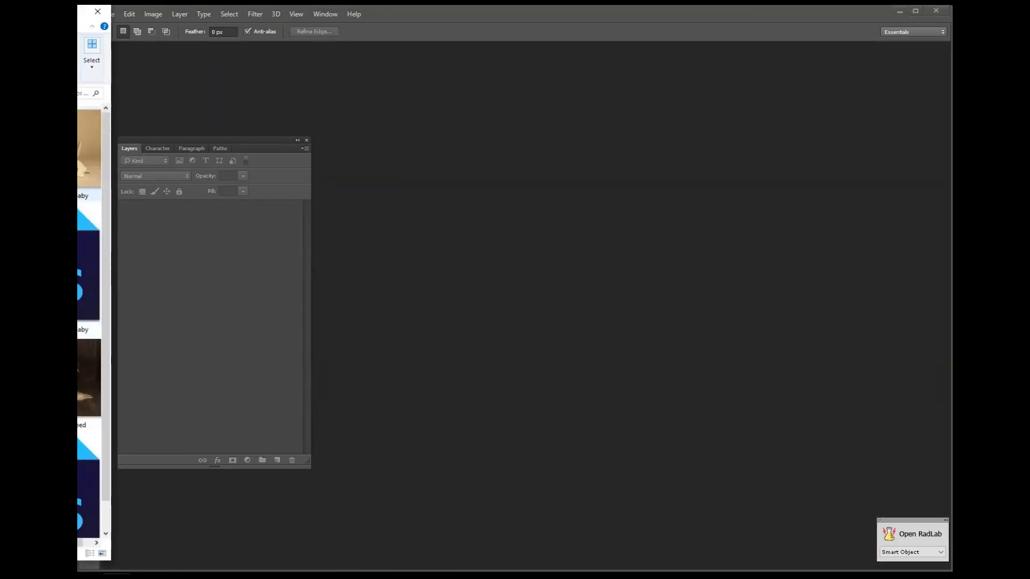
left_click_drag(89, 149, 546, 209)
key("ctrl+h")
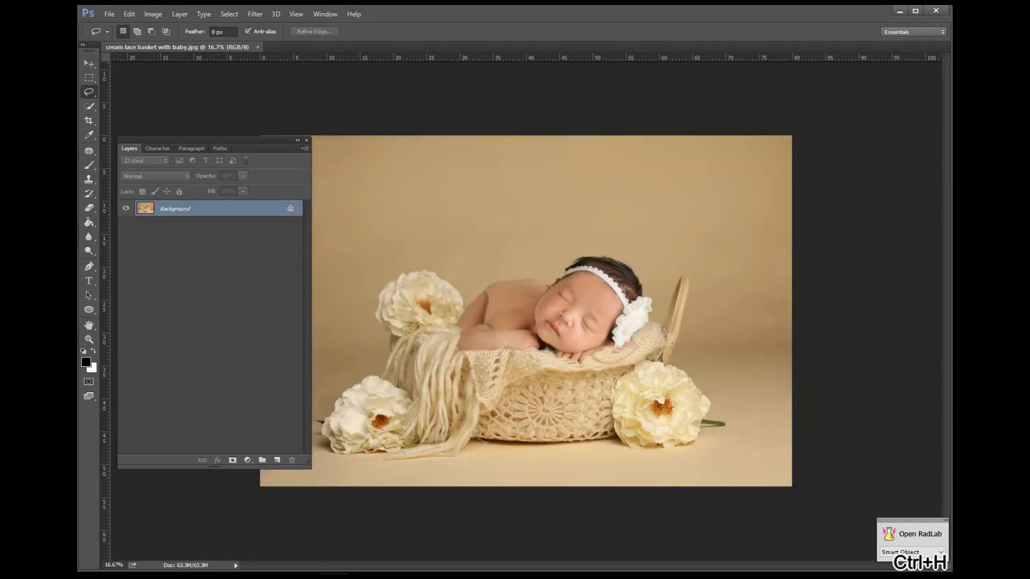
Switch to the File Explorer window and load cream lace basket with baby.psd into Photoshop as a second document
key("alt+Tab")
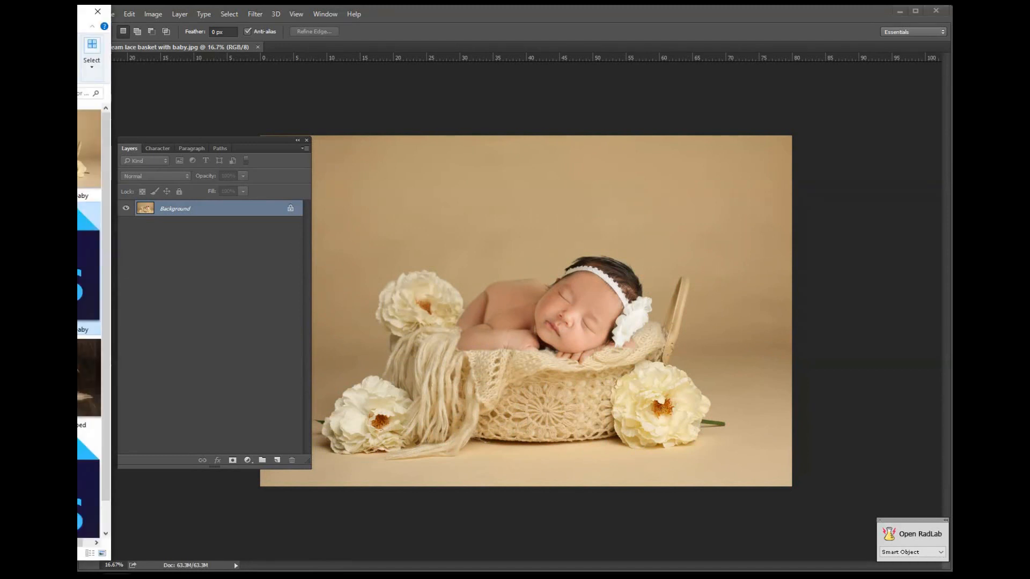
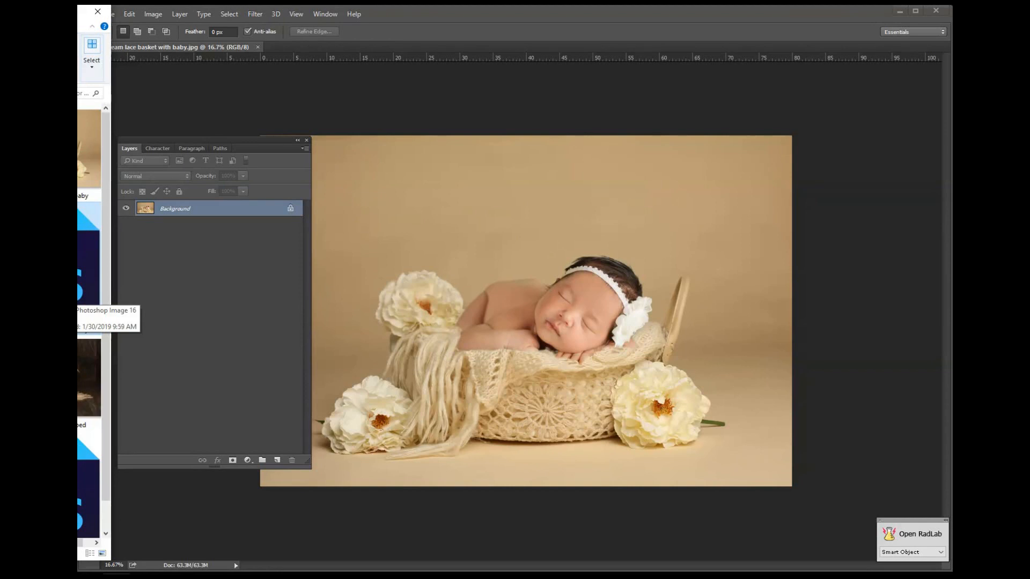
left_click_drag(89, 268, 491, 185)
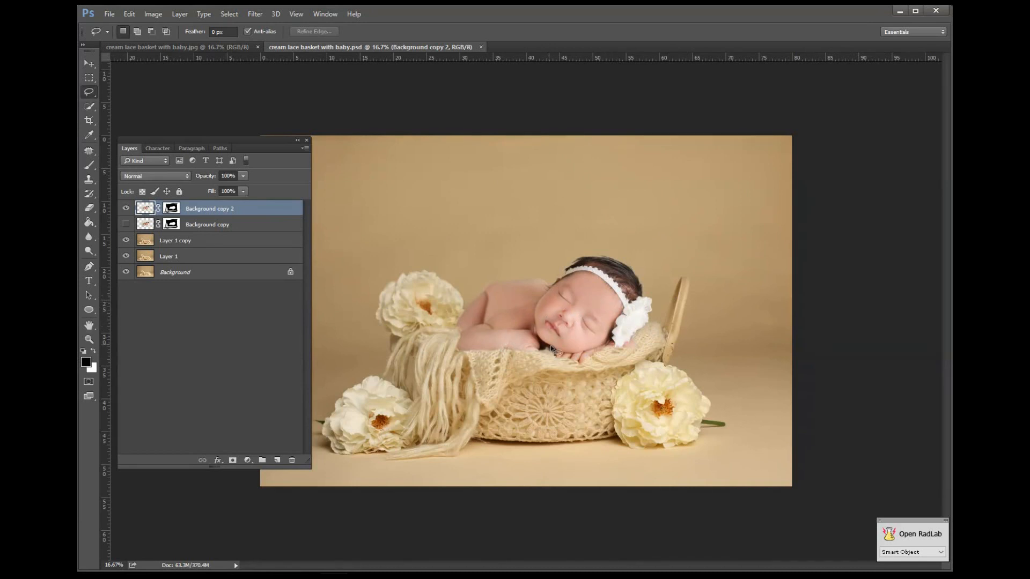
scroll(552, 349, "down", 3)
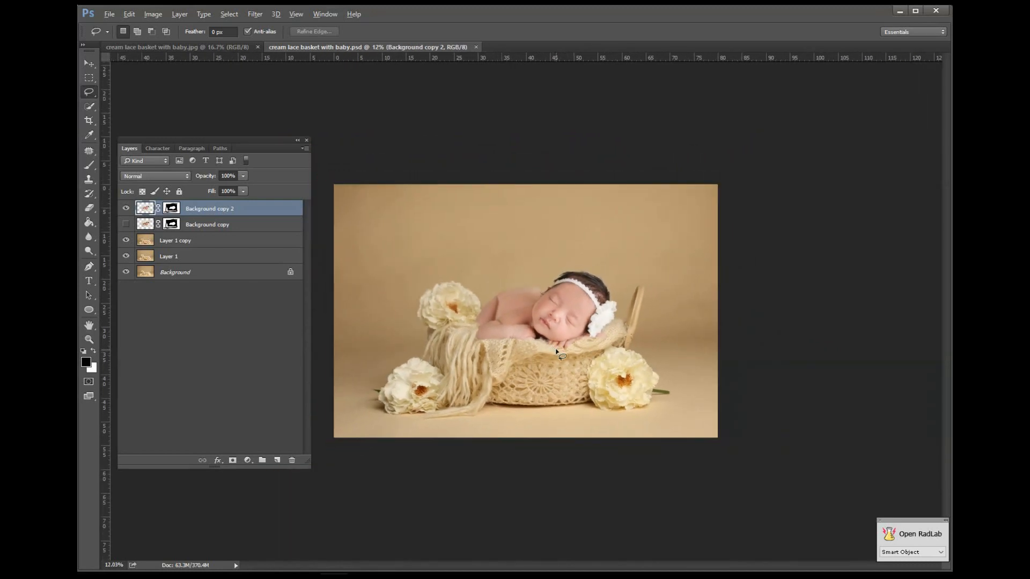
scroll(556, 351, "up", 3)
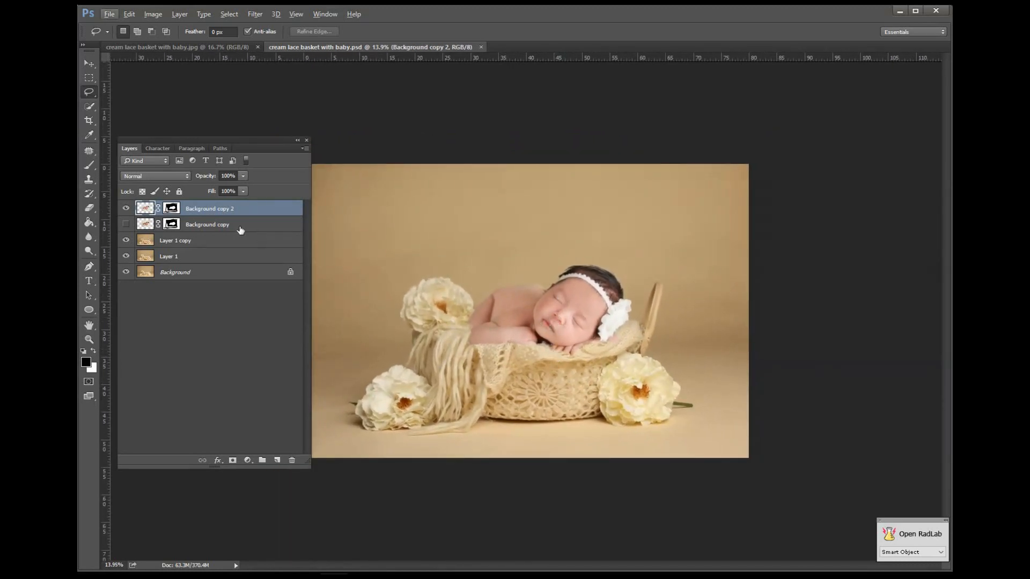
left_click(148, 211)
double_click(147, 211)
left_click(992, 261)
double_click(144, 211)
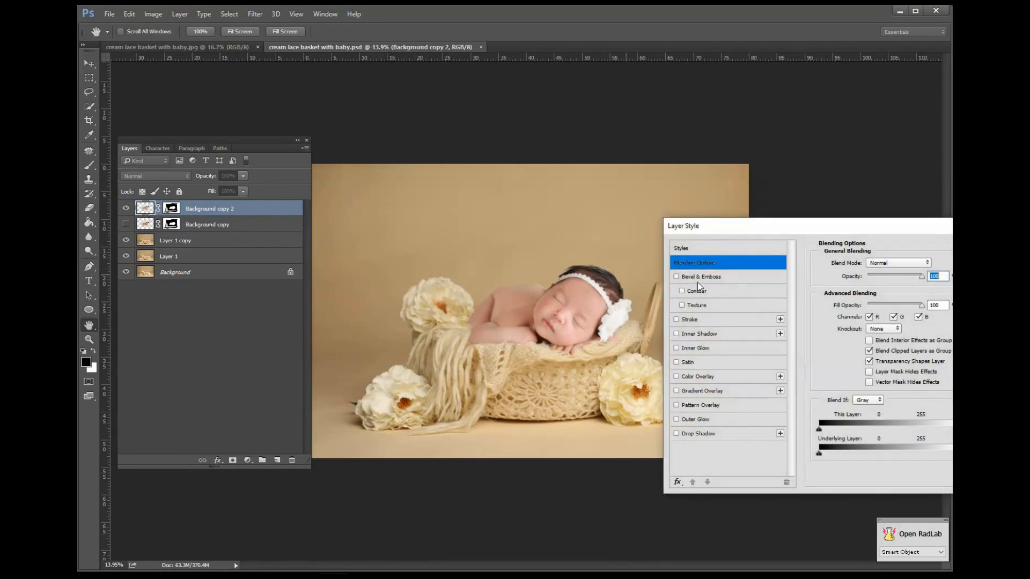
key("Escape")
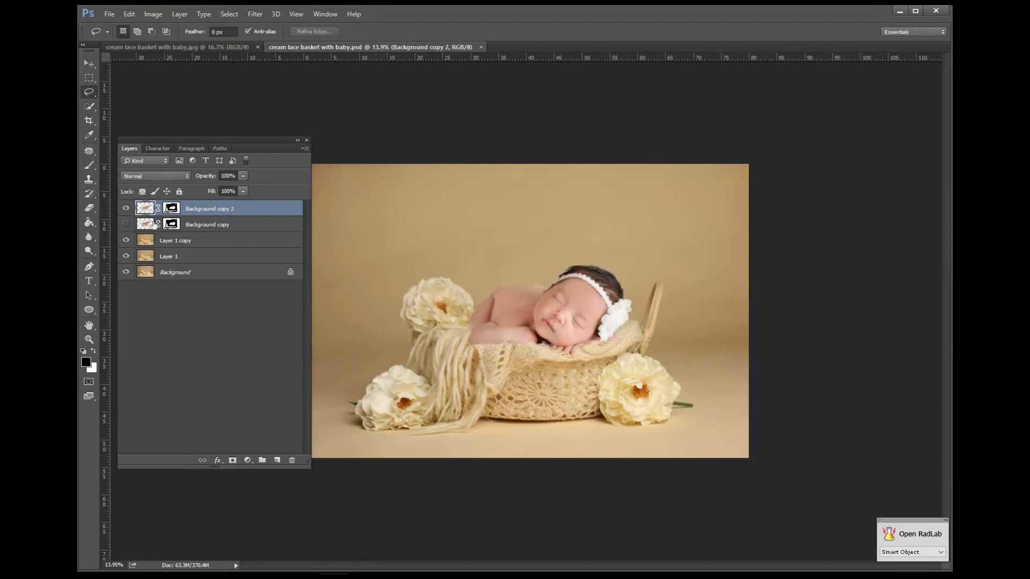
Start a Curves adjustment on the Background copy 2 layer and lower the Blue channel's midtones from input 143 to output 128
key("ctrl+m")
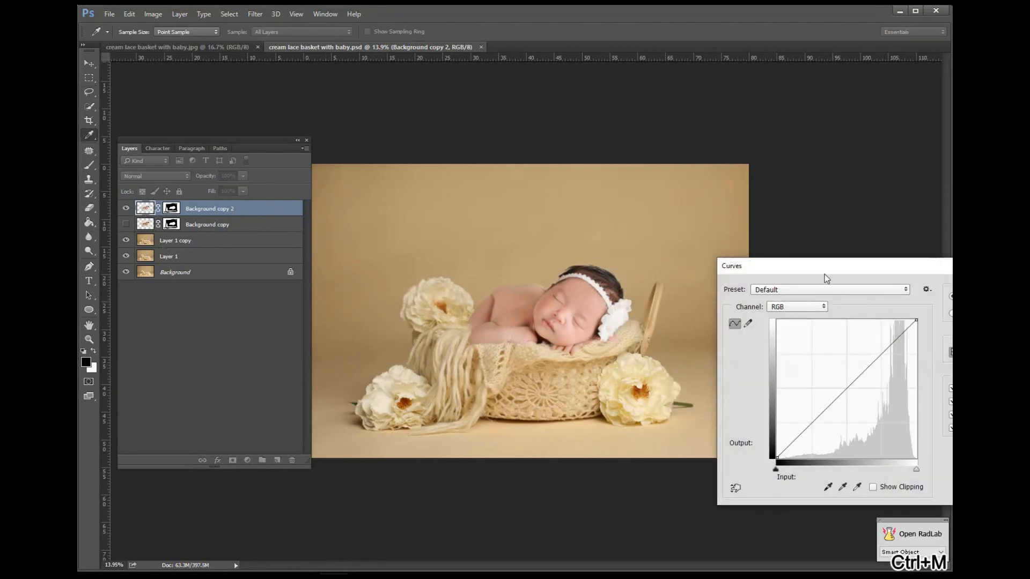
left_click_drag(825, 275, 798, 108)
left_click(764, 146)
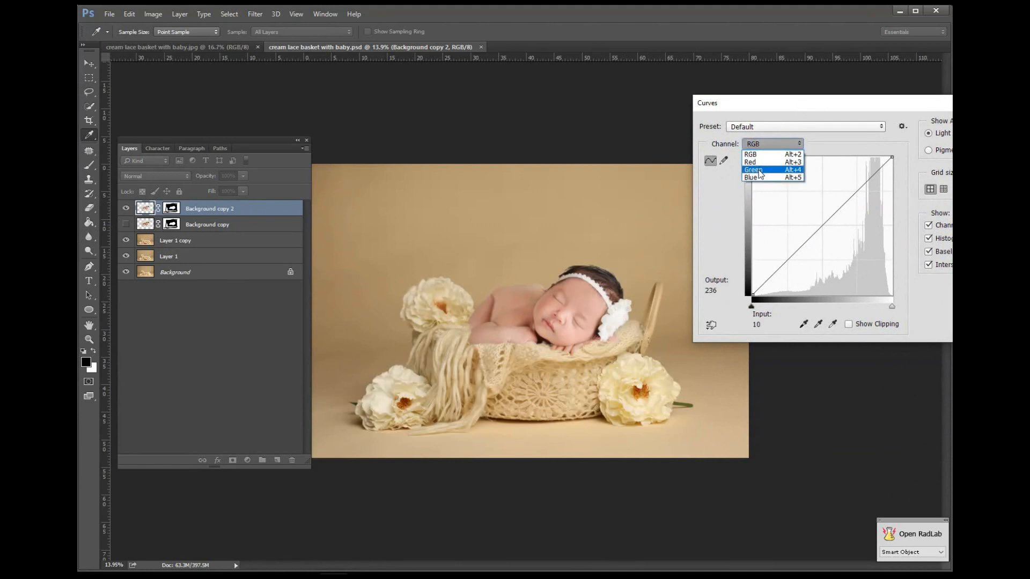
left_click(761, 159)
left_click(775, 144)
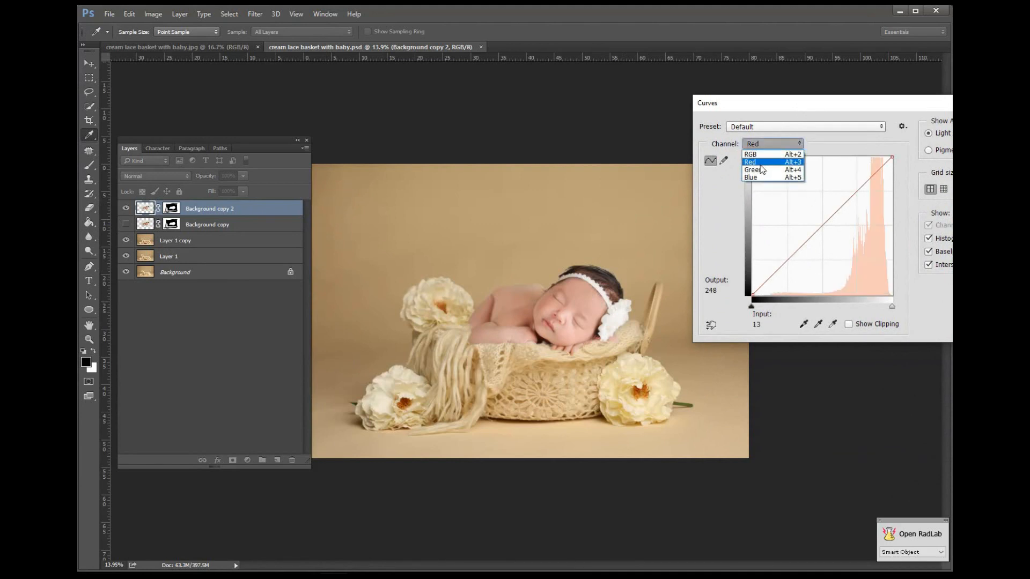
left_click(762, 182)
left_click_drag(830, 220, 830, 226)
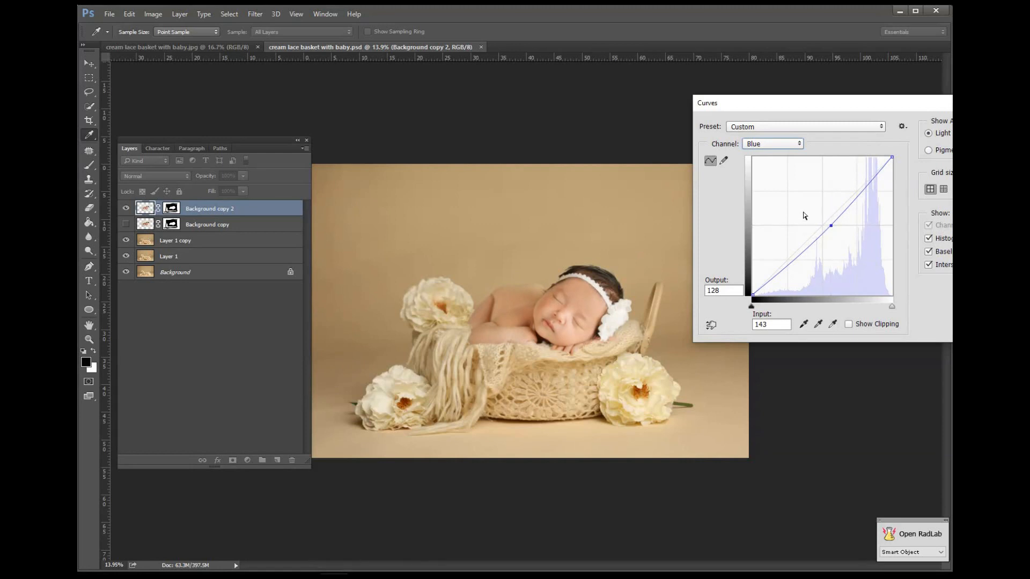
Fine-tune the midtones of the Red and Green channels and apply the Curves adjustment to Background copy 2
left_click(763, 144)
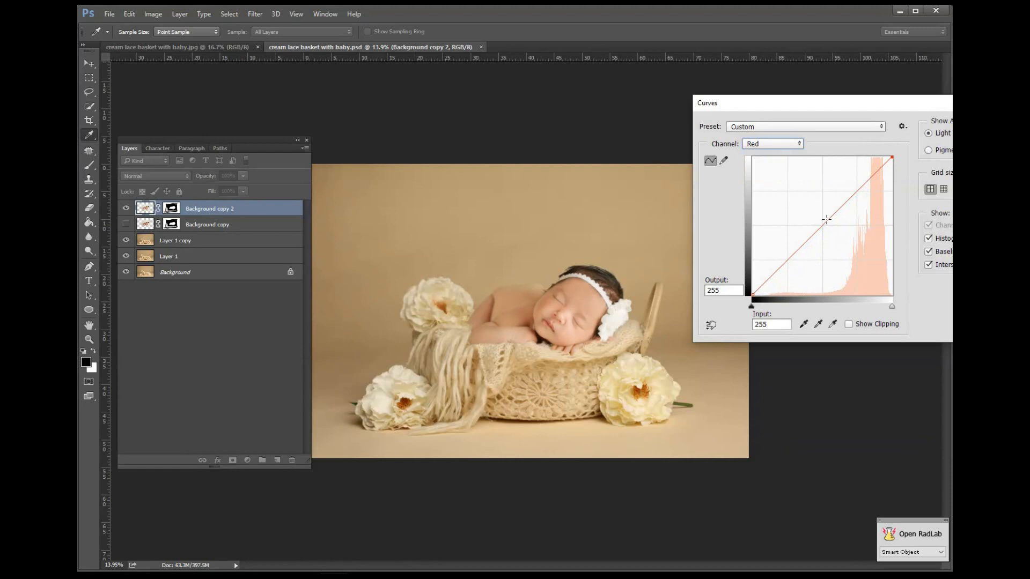
left_click_drag(820, 226, 825, 224)
left_click(764, 143)
left_click(756, 168)
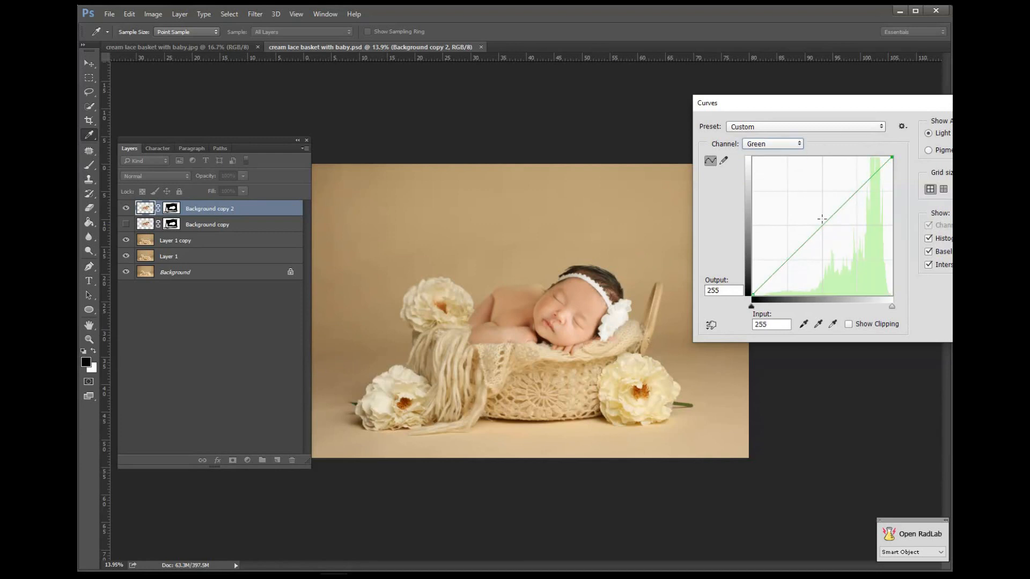
left_click_drag(822, 219, 818, 229)
key("Return")
Show the Background copy layer and toggle Background copy 2 to compare the baby's skin tone before and after the color correction
left_click(126, 224)
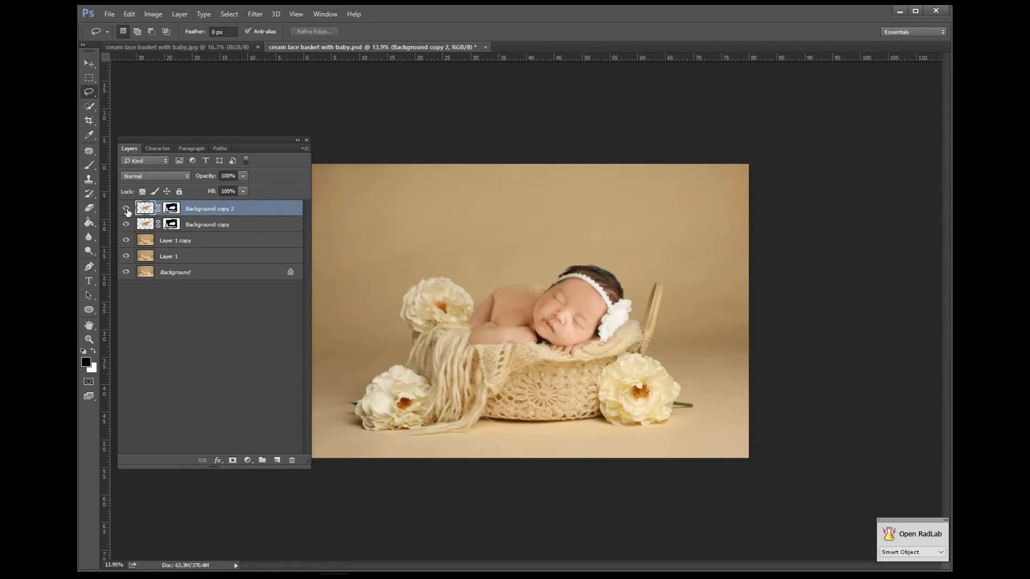
left_click(125, 208)
left_click(127, 209)
Close the cream lace basket PSD without saving the changes and close its JPG version
left_click(486, 48)
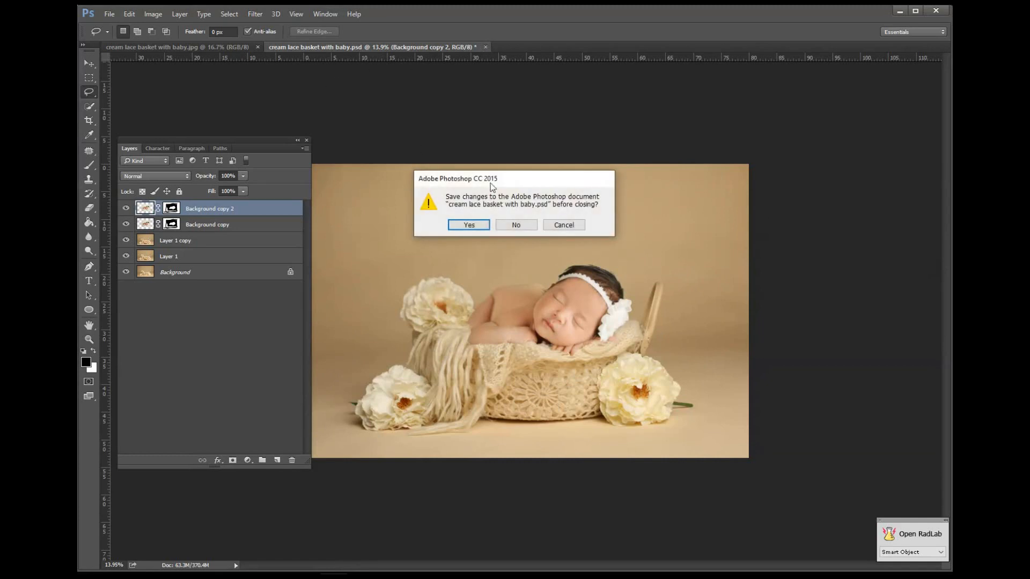
left_click(517, 224)
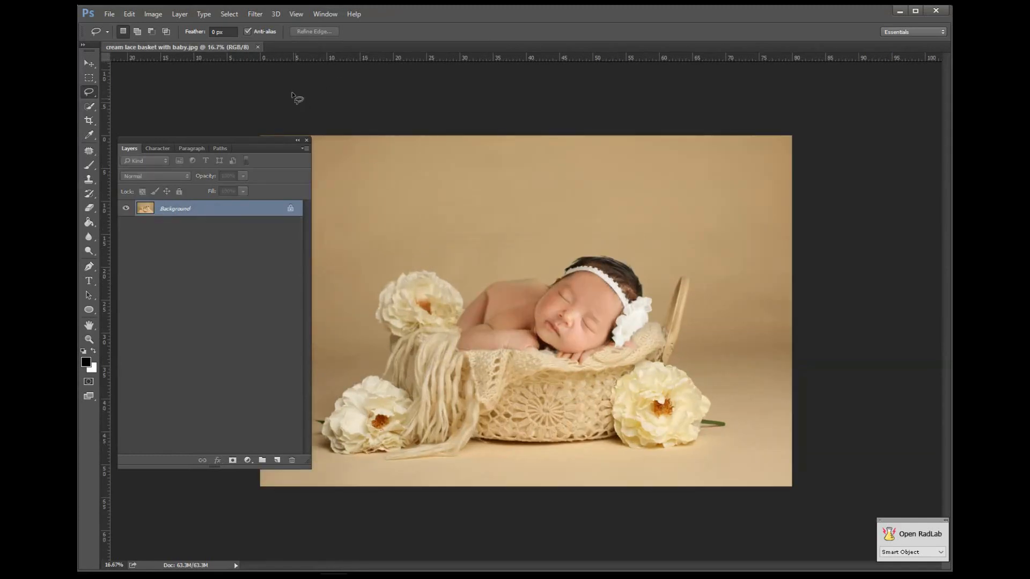
left_click(255, 47)
Load the finished brown bed composite JPG from the image folder into Photoshop and hide its grid
left_click(79, 399)
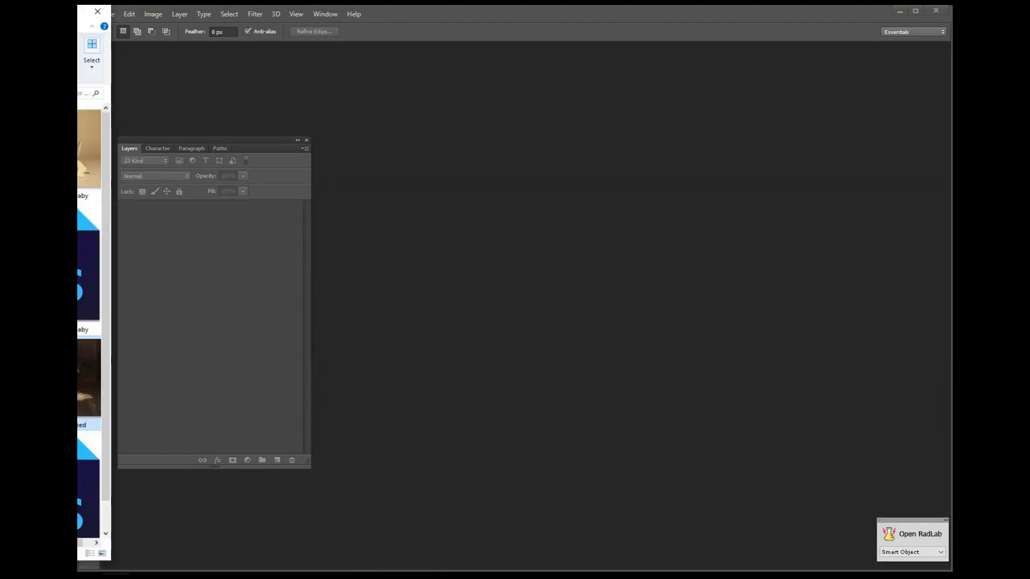
left_click_drag(79, 399, 512, 227)
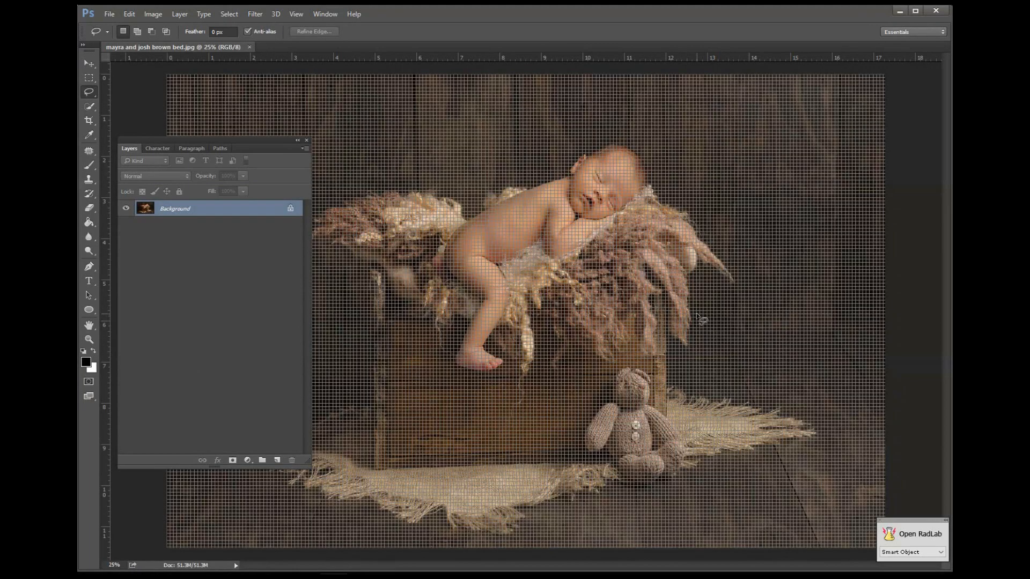
key("ctrl+h")
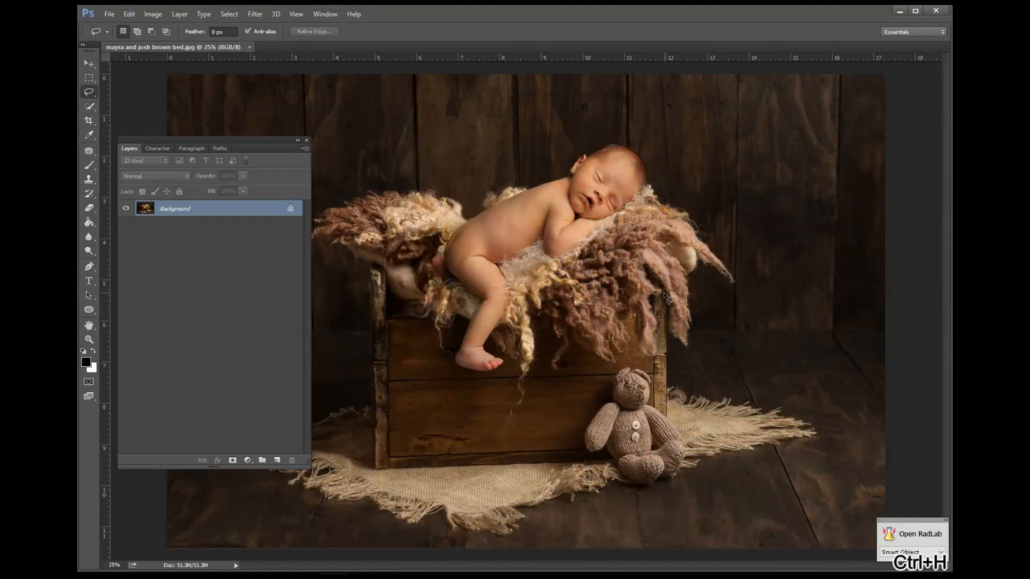
Examine the brown bed composite, checking how the fur blends around the baby's leg, belly and arms and the overall scene
scroll(663, 292, "down", 4)
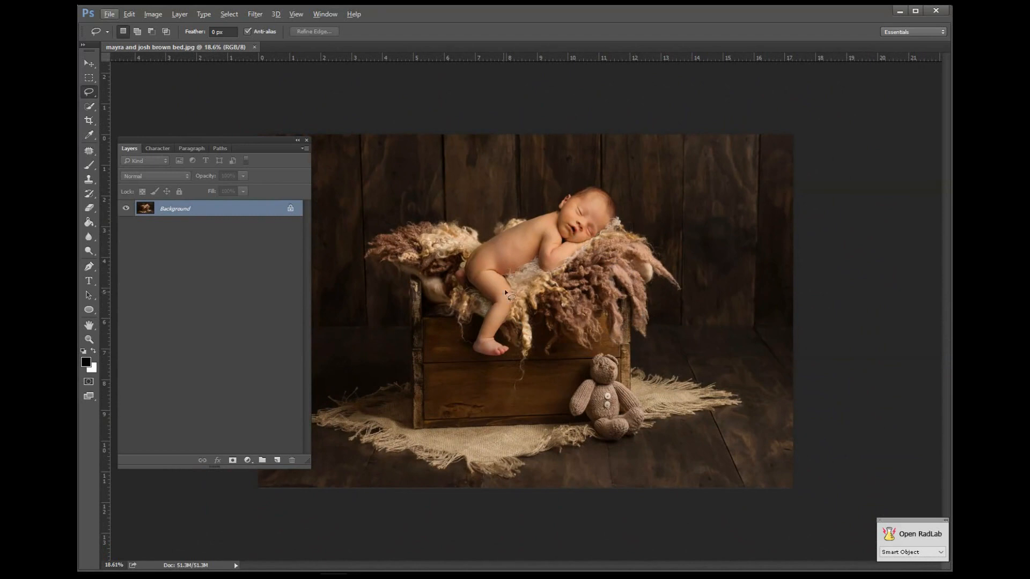
scroll(510, 293, "up", 1)
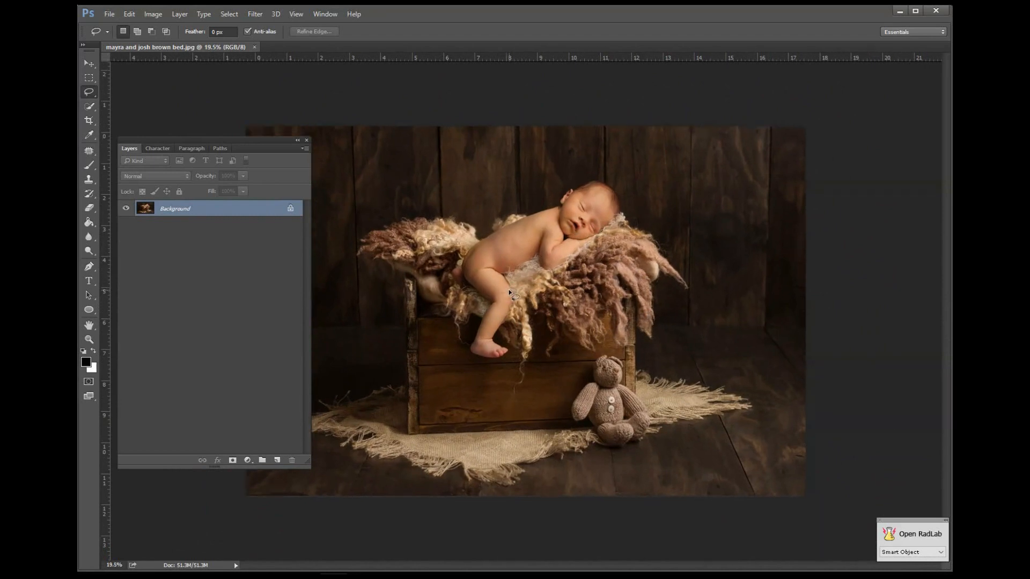
scroll(509, 292, "up", 5)
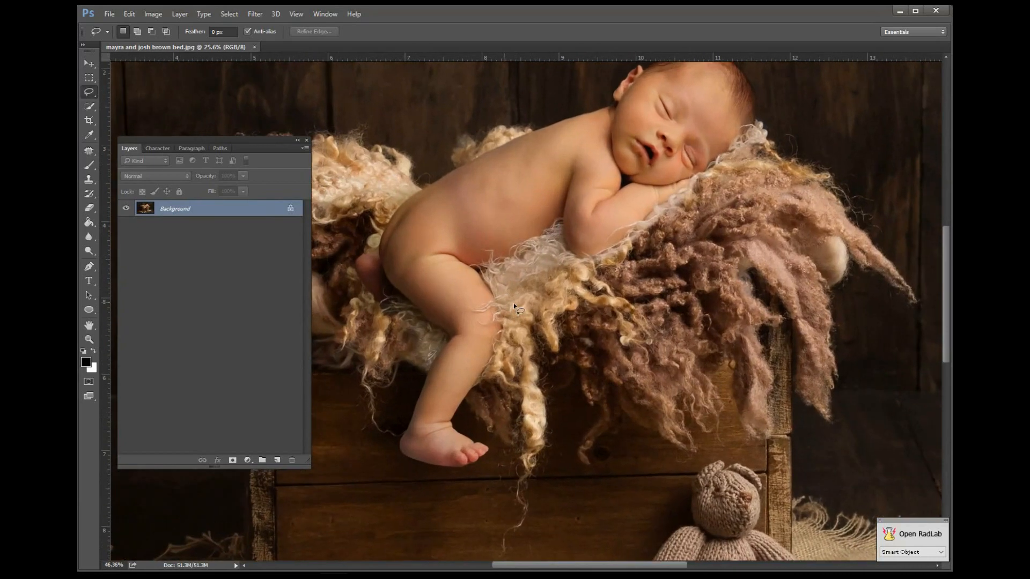
scroll(513, 304, "up", 3)
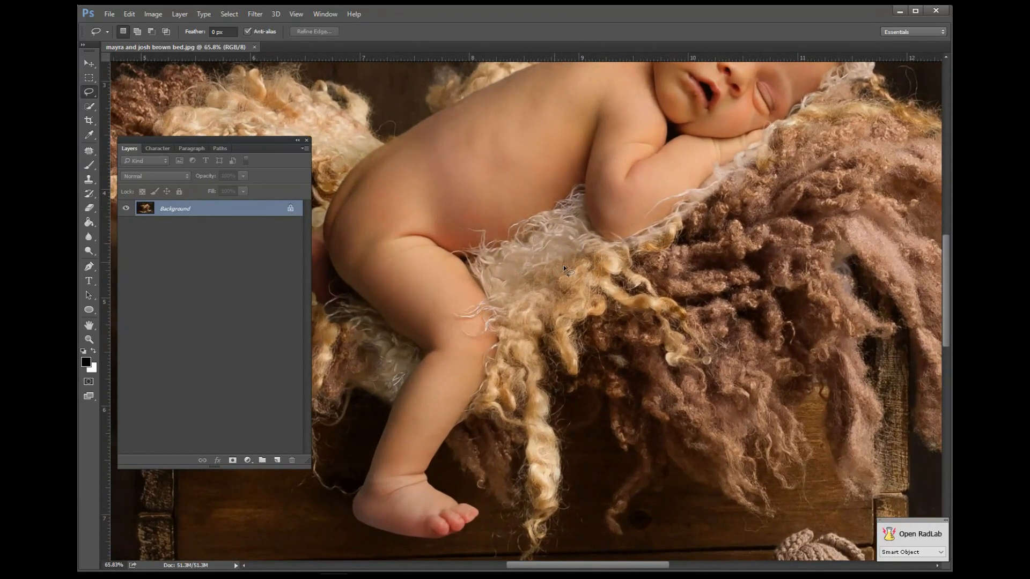
scroll(563, 265, "down", 2)
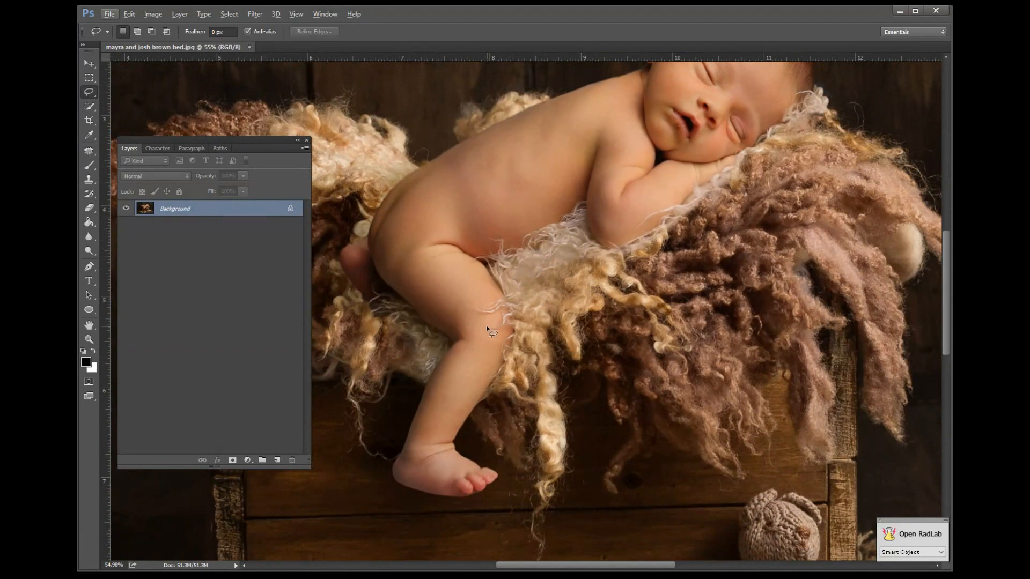
scroll(473, 343, "down", 1)
scroll(530, 263, "up", 1)
scroll(531, 266, "up", 1)
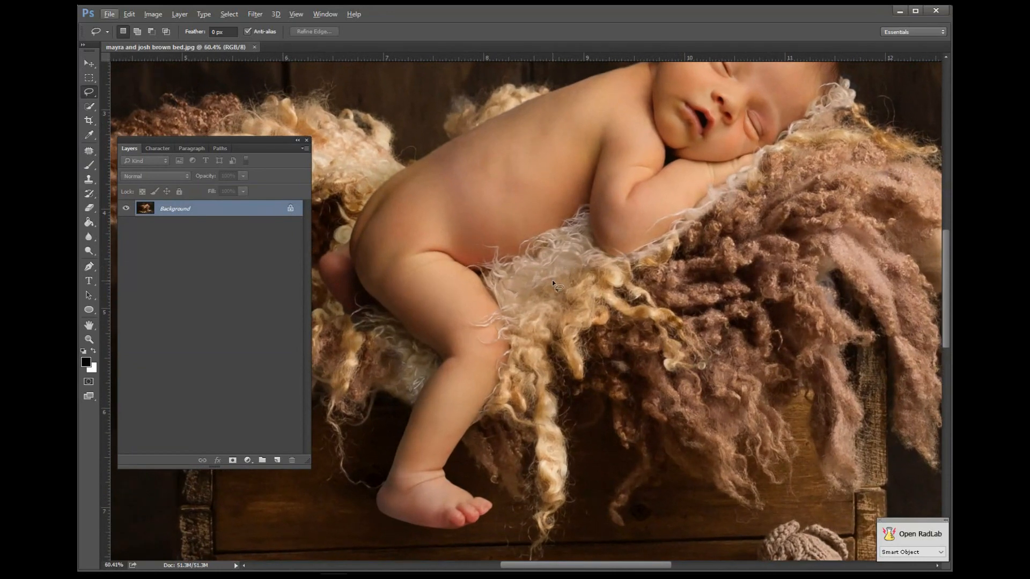
scroll(552, 280, "down", 4)
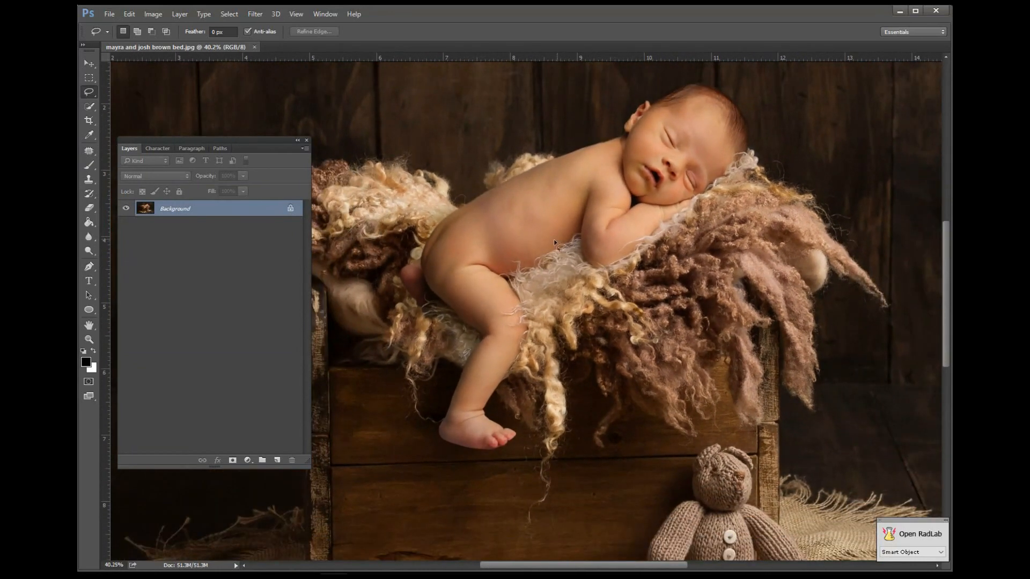
scroll(554, 240, "up", 4)
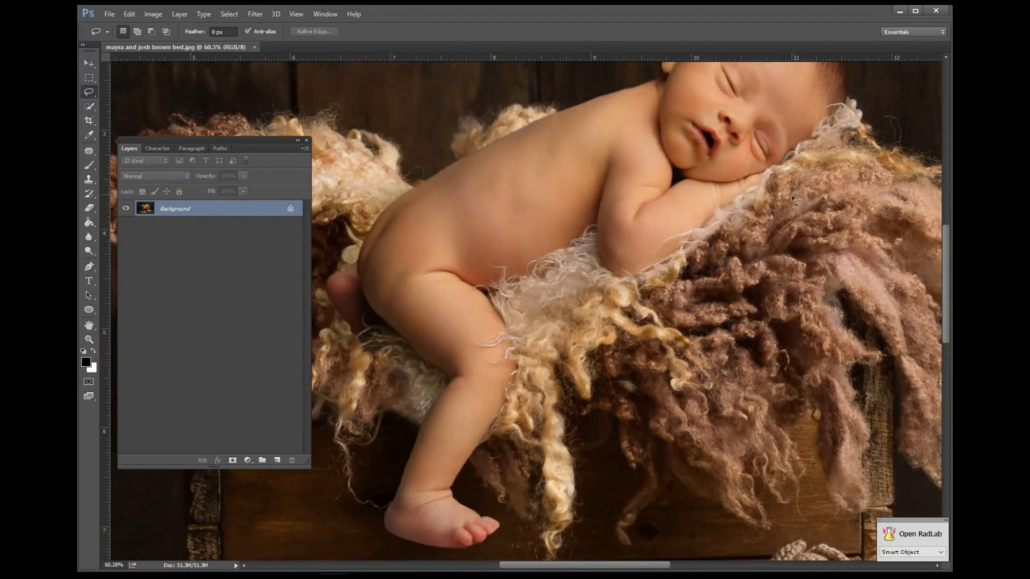
scroll(793, 200, "down", 4)
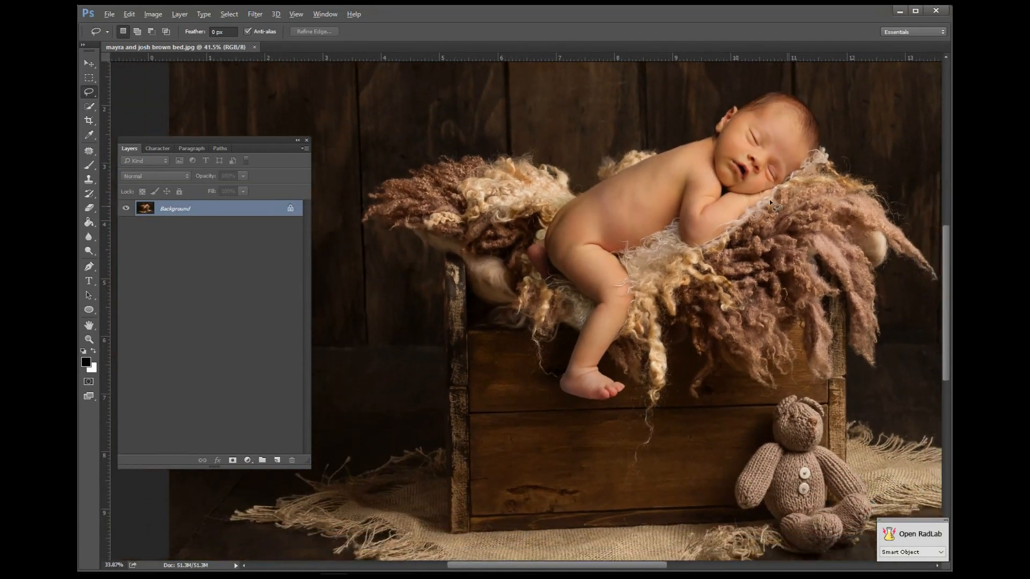
scroll(769, 199, "down", 2)
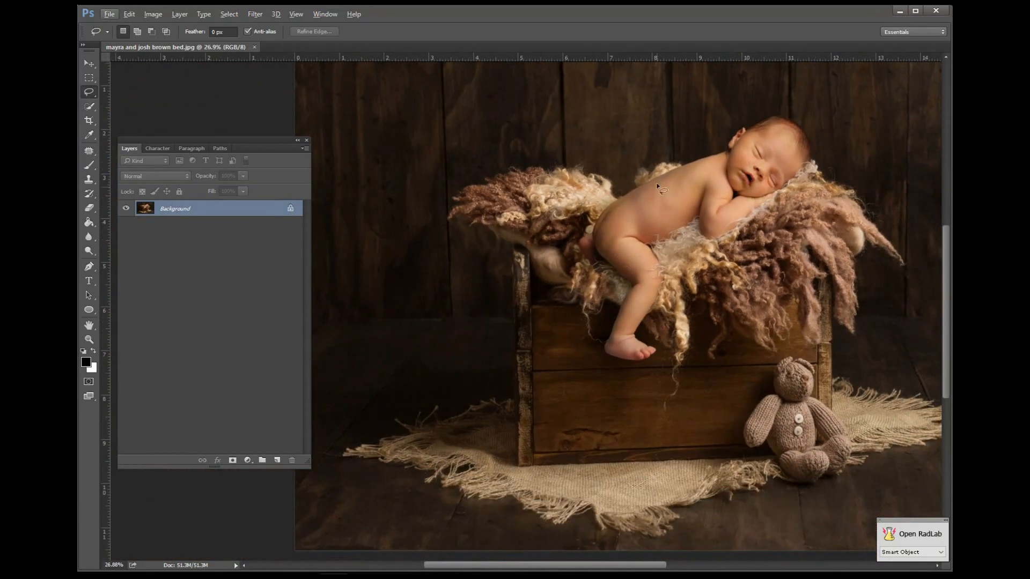
left_click_drag(701, 230, 558, 270)
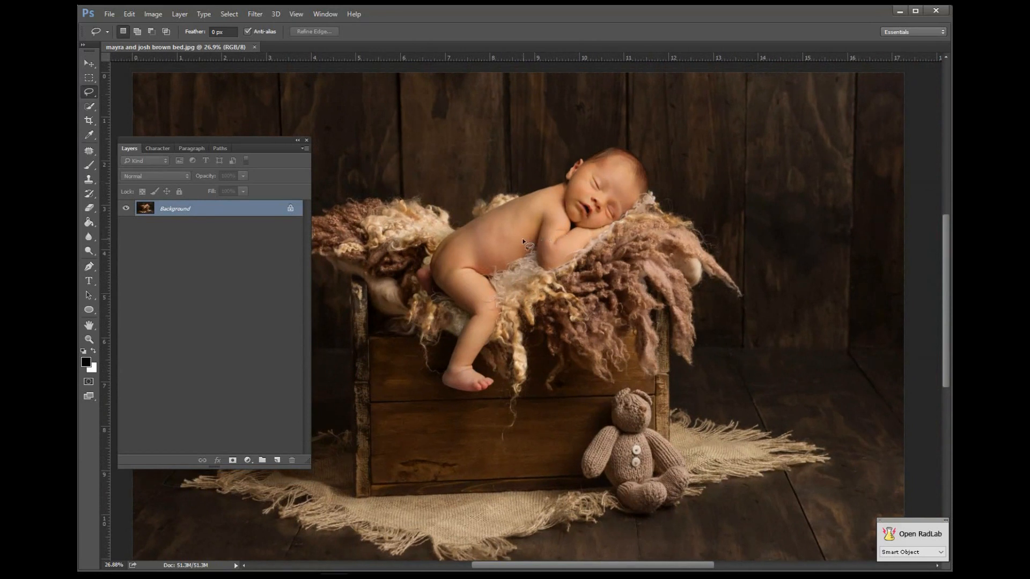
Close the brown bed composite and go back to the parent folder in the File Explorer window
left_click(255, 47)
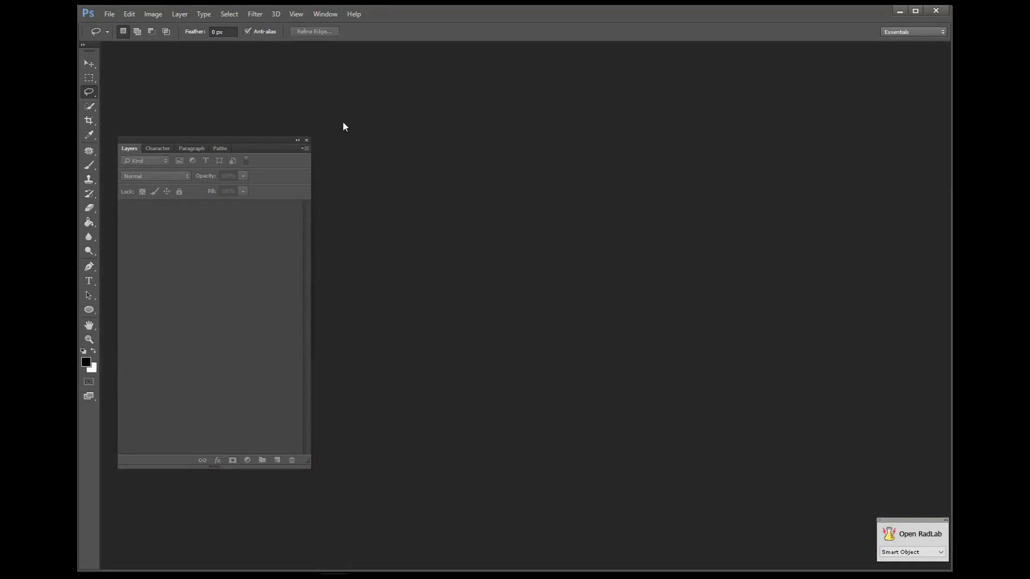
key("alt+Tab")
scroll(91, 268, "up", 1)
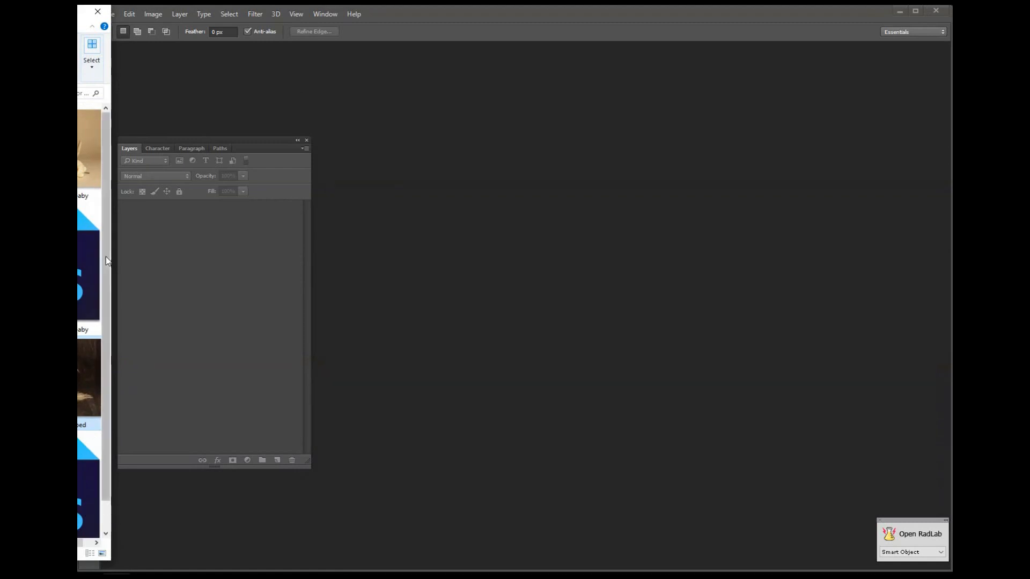
key("alt+Left")
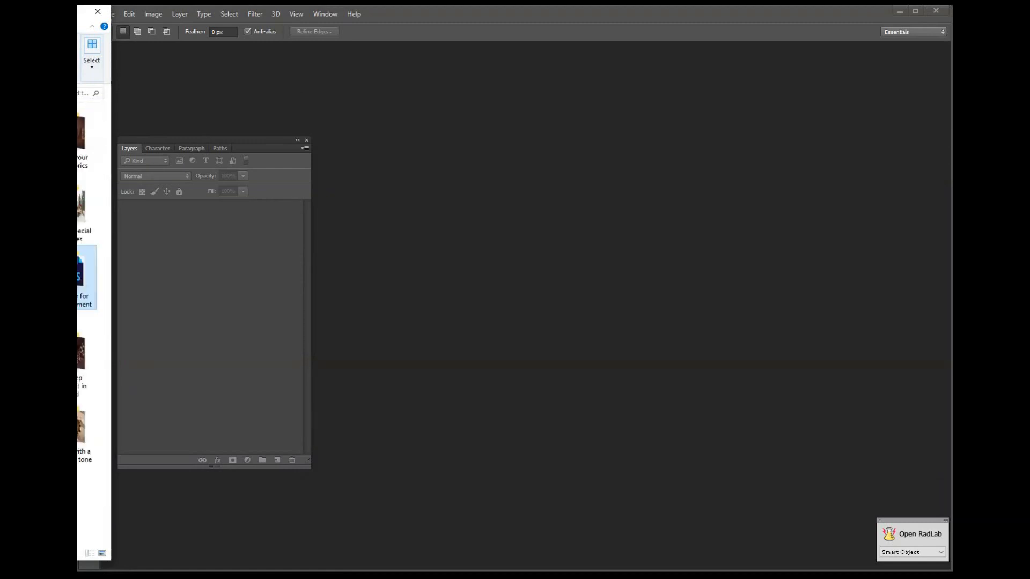
Load the finished helmet composite 2018_10_22_16_56_50_0192Ec.jpg from its image folder into Photoshop and hide its grid
key("Return")
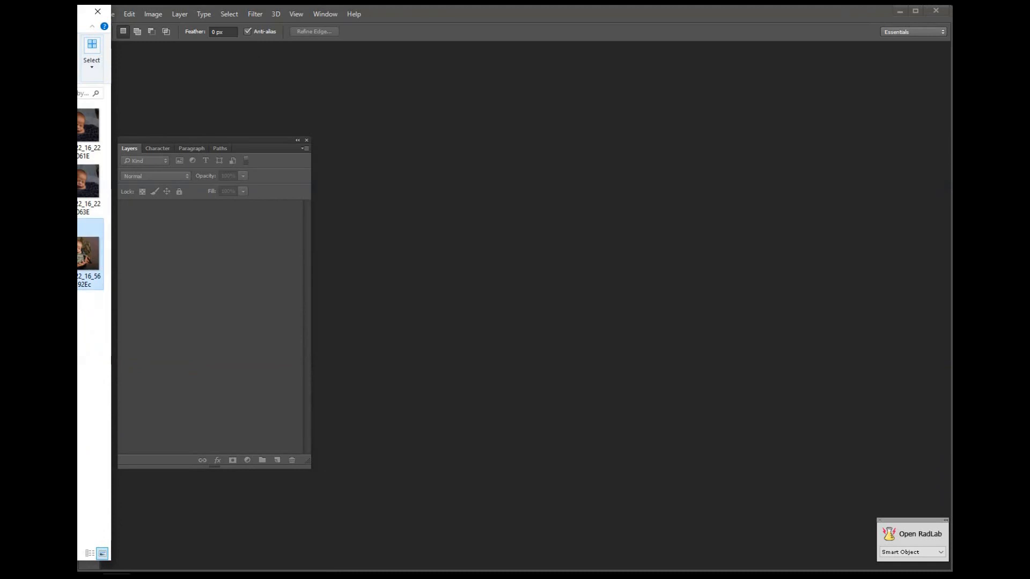
left_click_drag(89, 253, 524, 274)
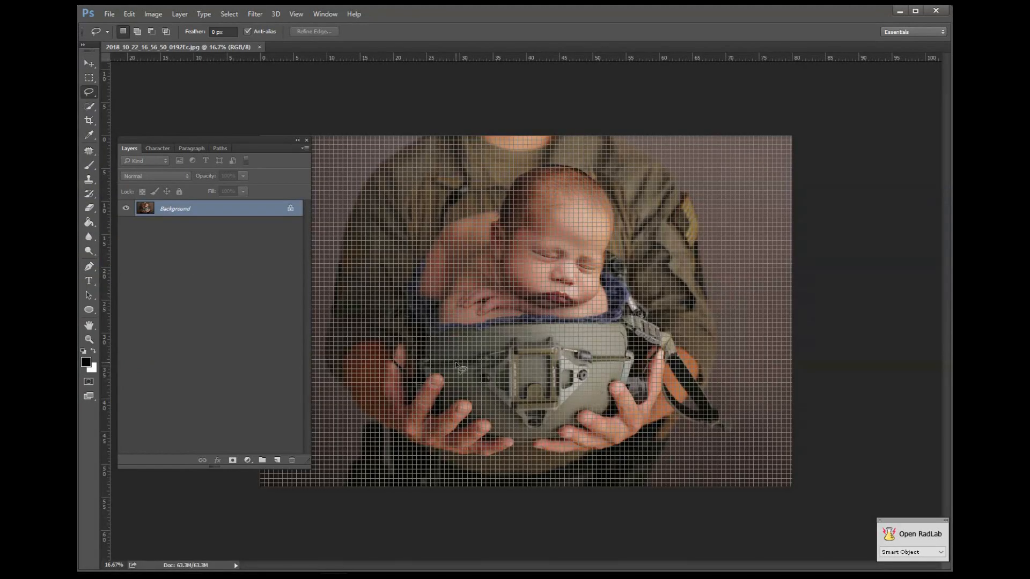
key("ctrl+h")
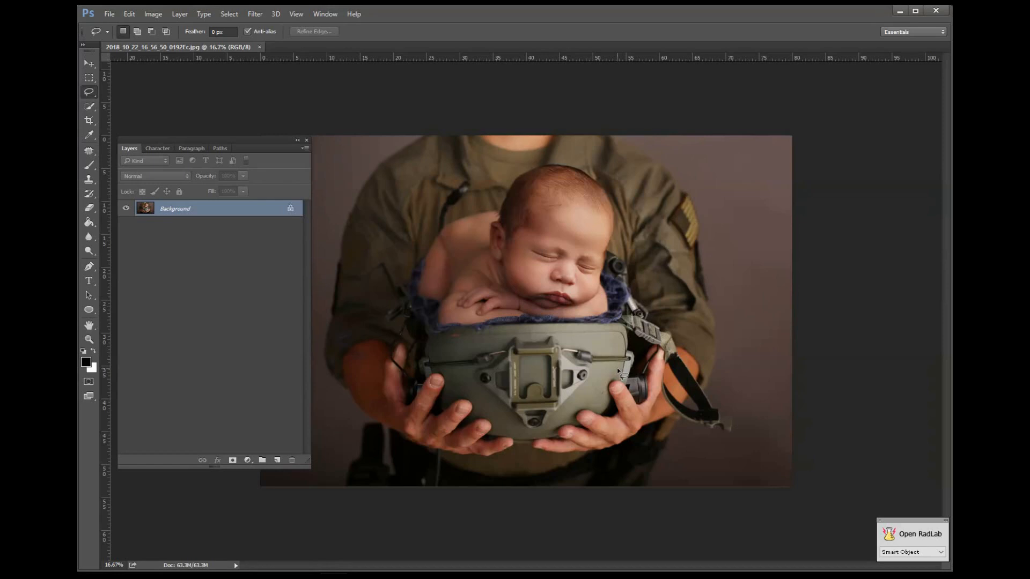
Load the newborn source photo 2018_10_22_16_22_36_0063E.JPG and the layered composite 2018_10_22_16_56_50_0192E.psd from the image folder
left_click(81, 177)
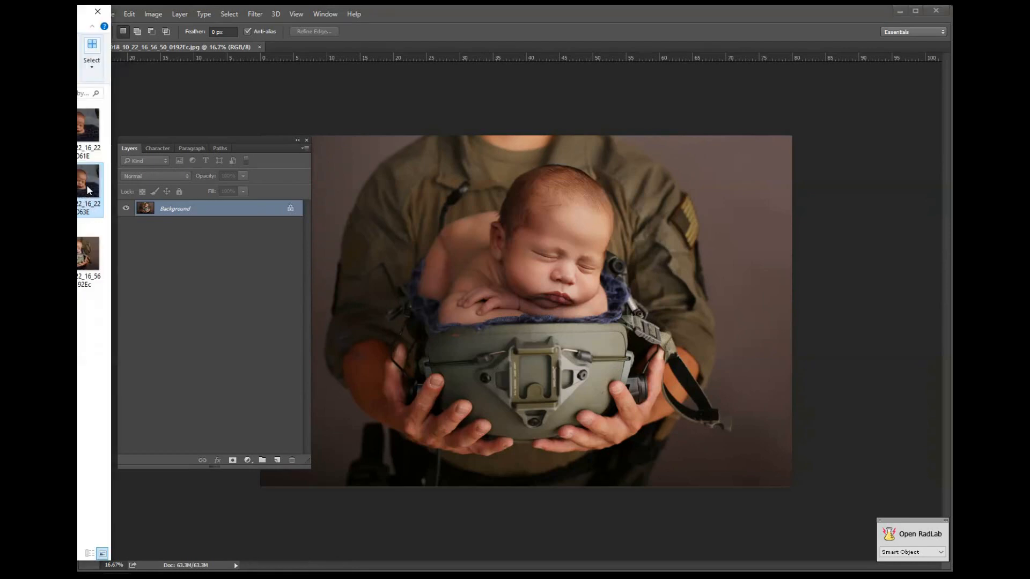
left_click_drag(86, 184, 413, 46)
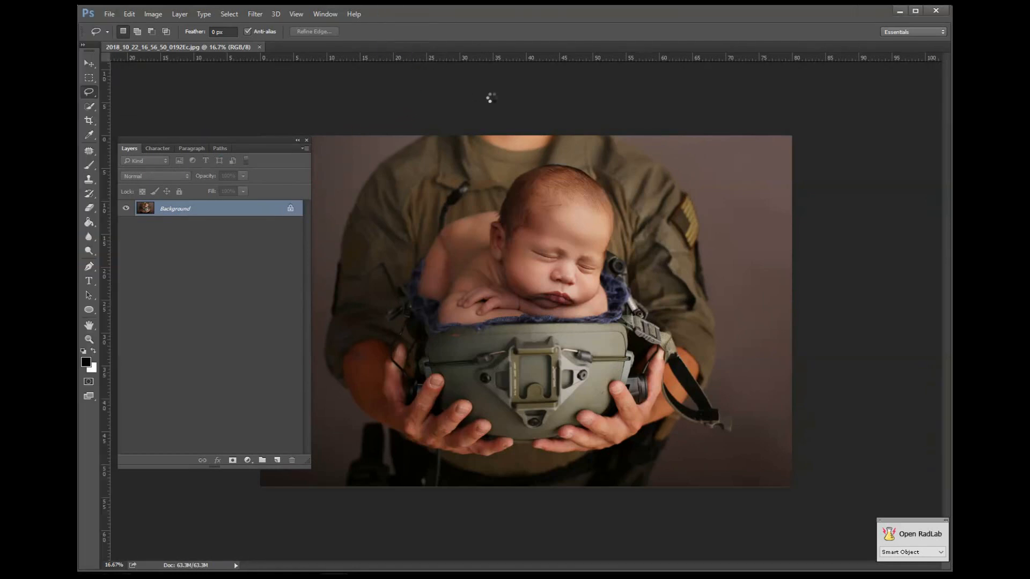
left_click(233, 42)
left_click(332, 47)
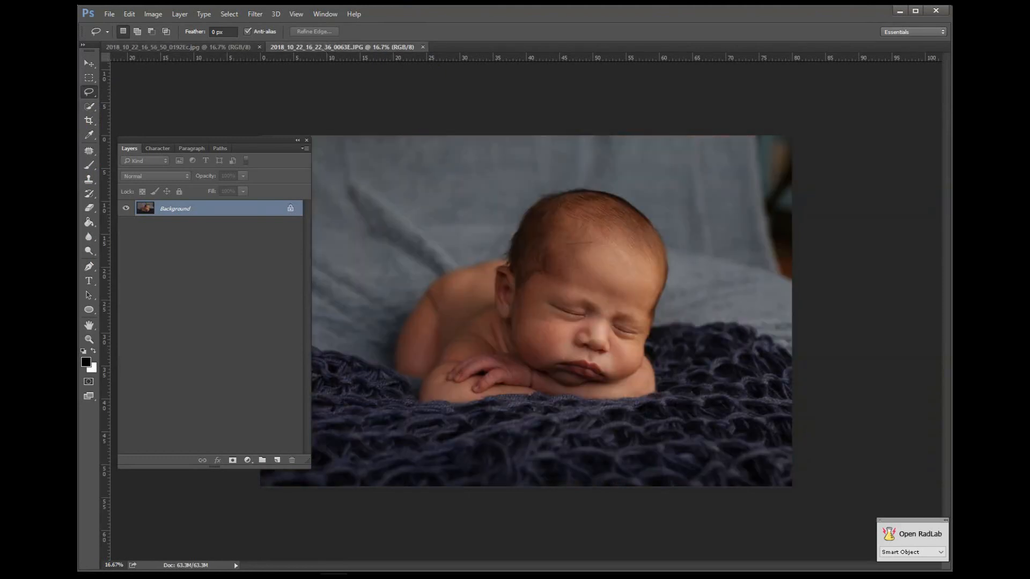
left_click(250, 47)
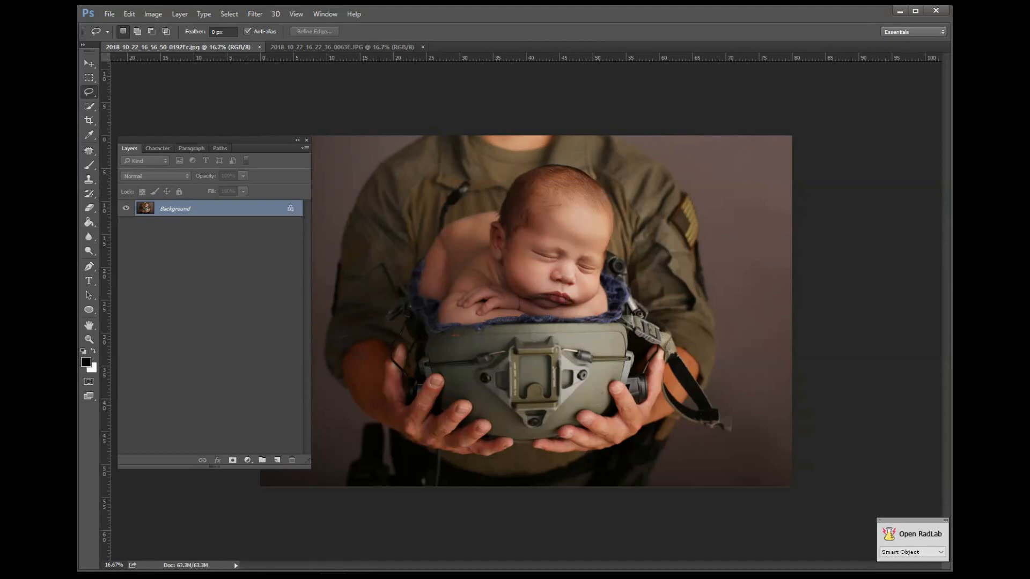
left_click_drag(87, 177, 500, 46)
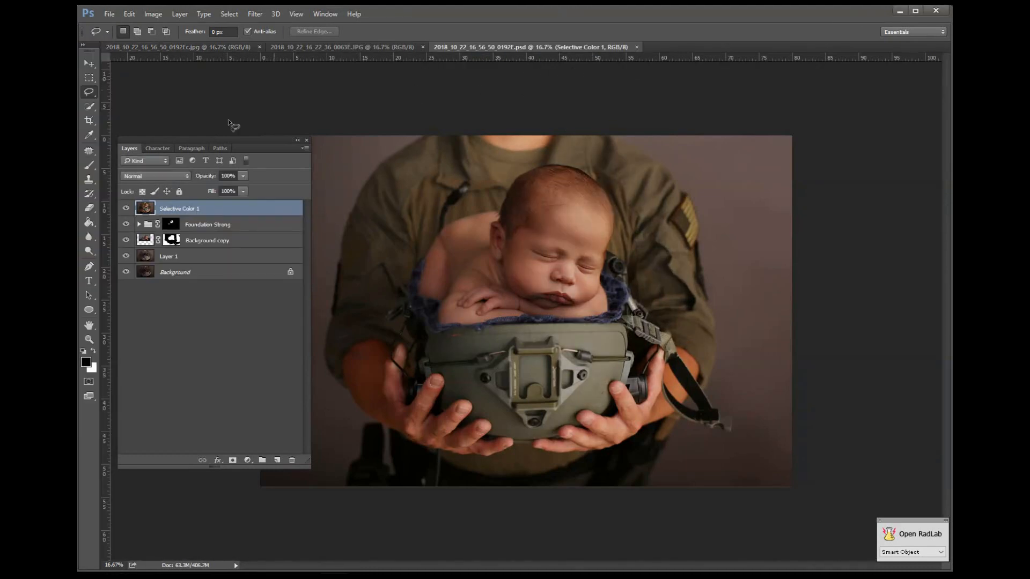
Hide all layers above Background in the helmet PSD and compare the empty helmet shot with the newborn source photo
left_click_drag(126, 208, 125, 256)
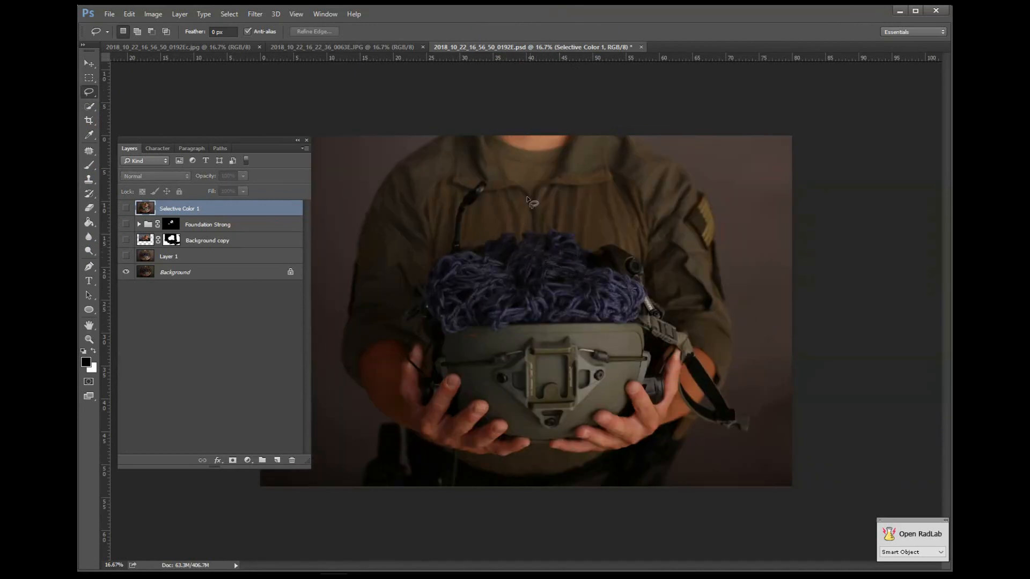
left_click(355, 47)
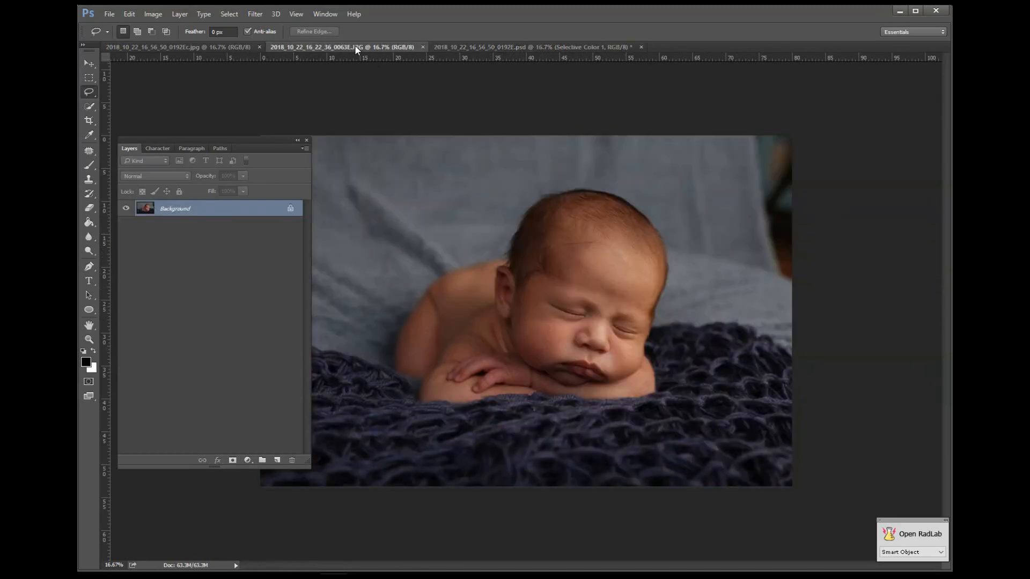
left_click(531, 46)
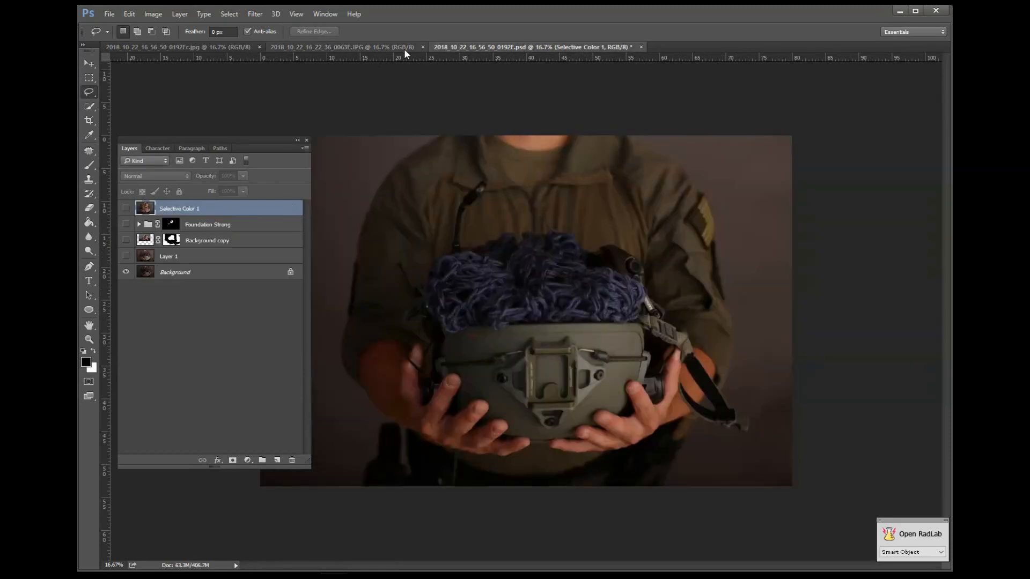
left_click(381, 47)
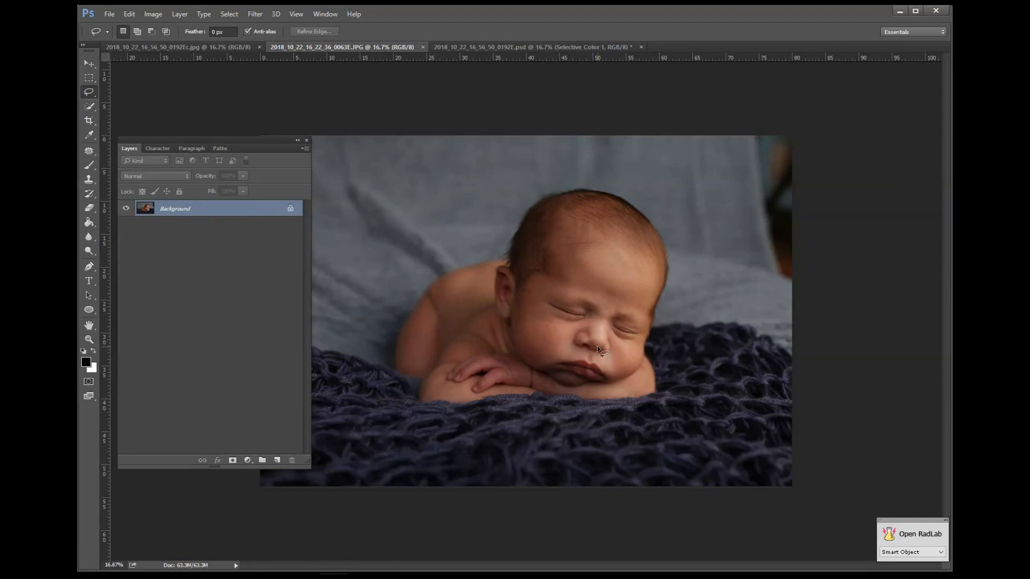
left_click(524, 47)
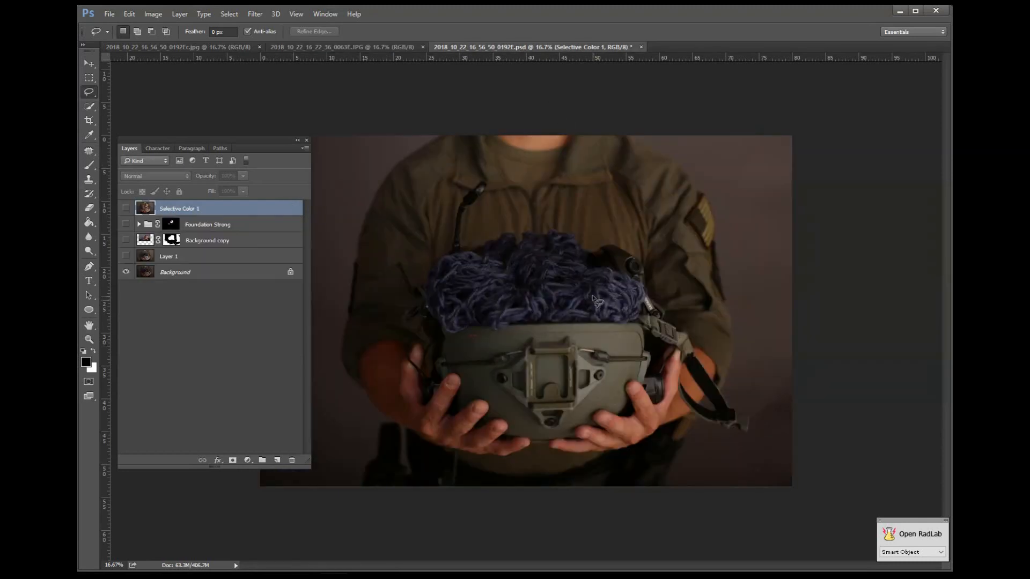
left_click(361, 46)
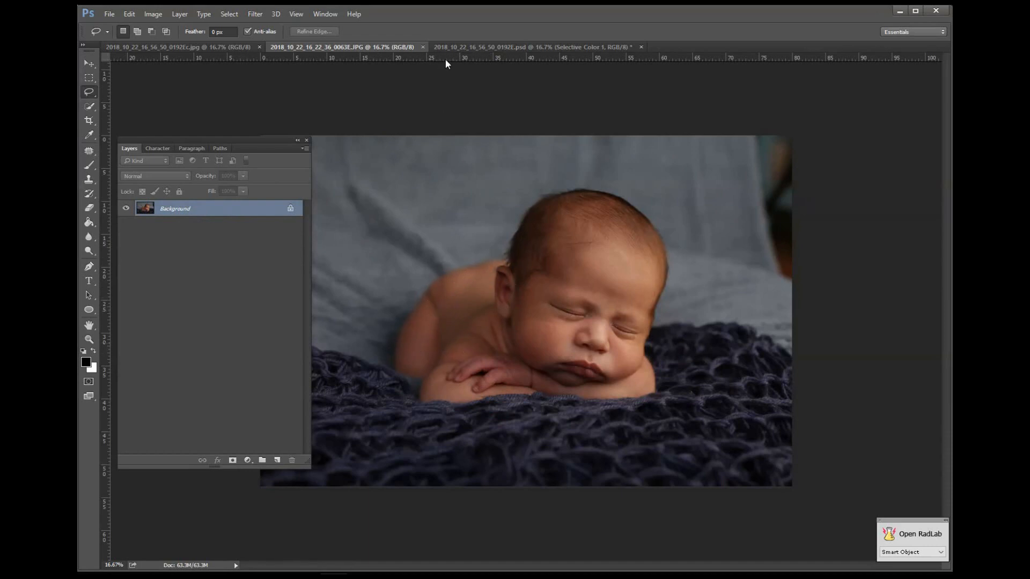
left_click(474, 46)
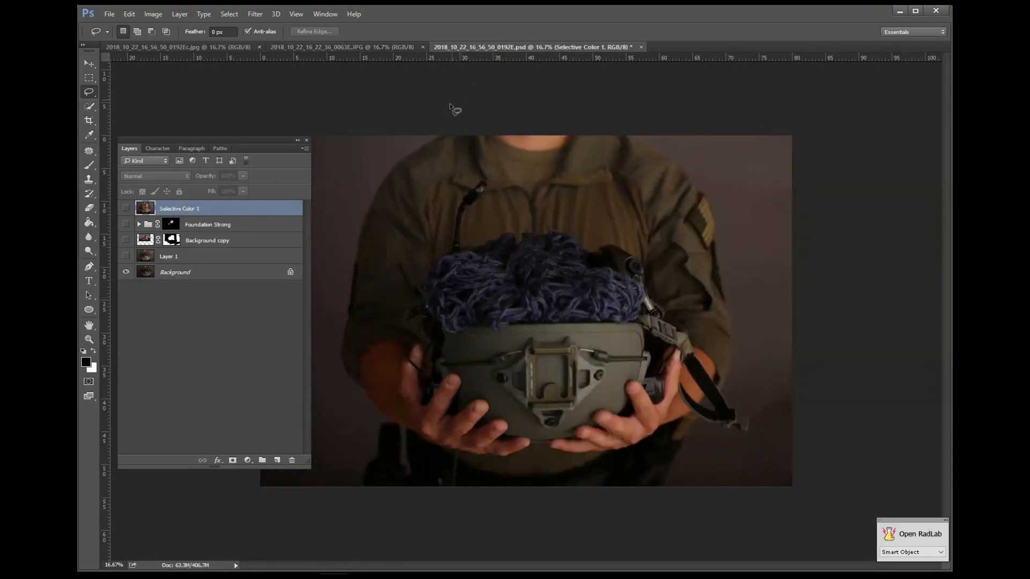
Show Layer 1 and Background copy in the helmet PSD, toggling Layer 1 to compare the backdrop with and without it
left_click(126, 256)
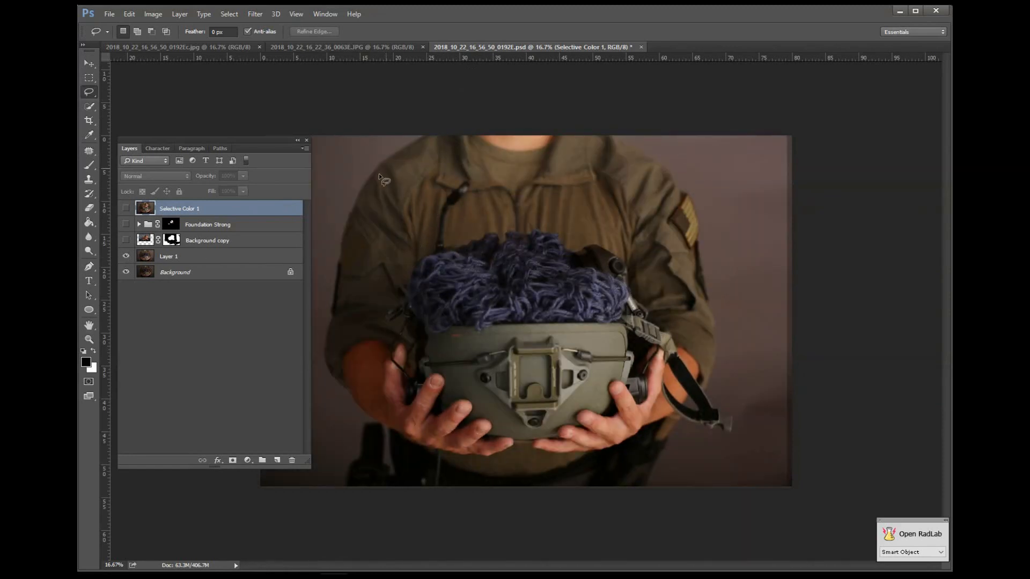
left_click(126, 256)
scroll(478, 217, "up", 5)
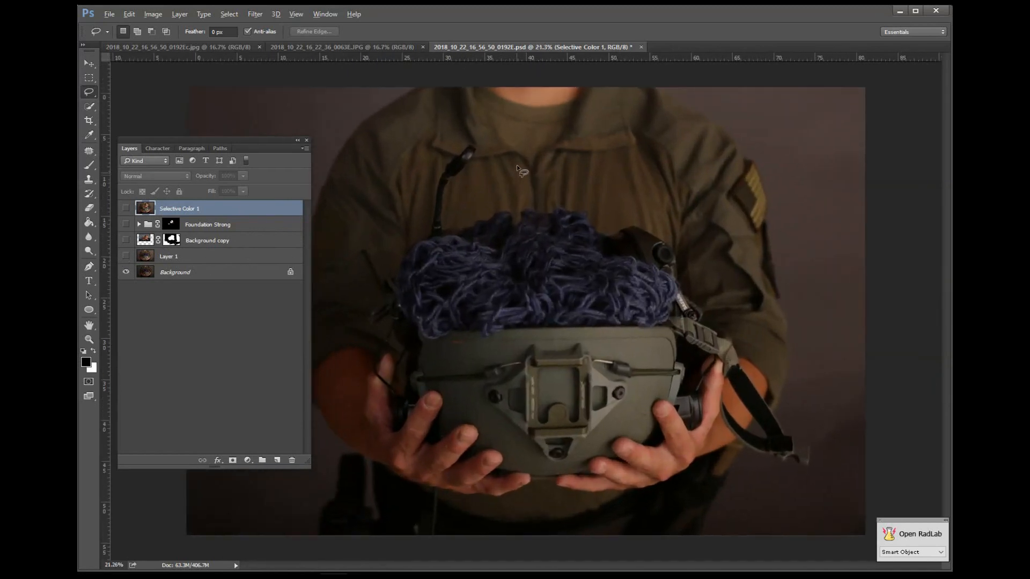
scroll(467, 148, "up", 2)
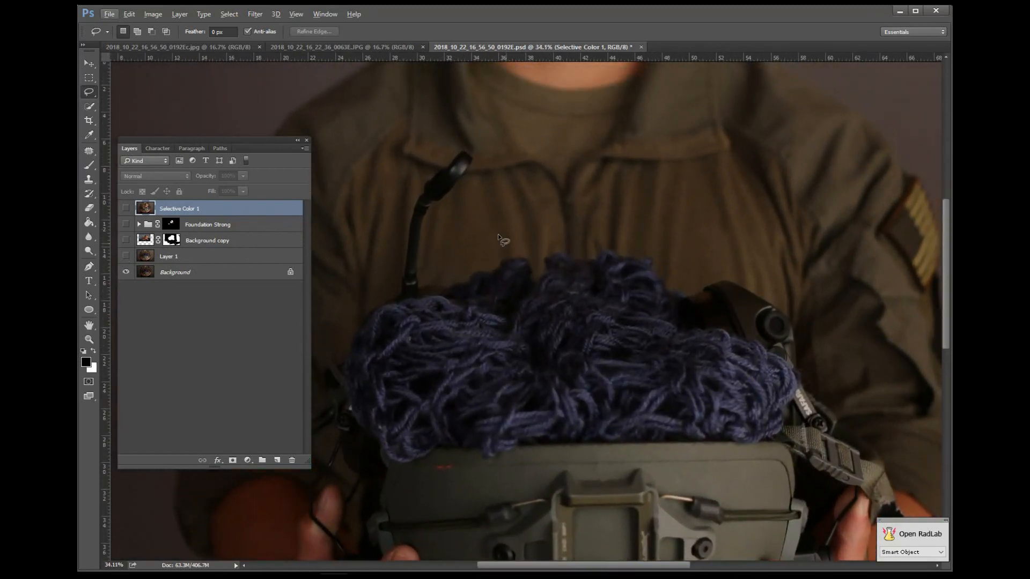
left_click(125, 255)
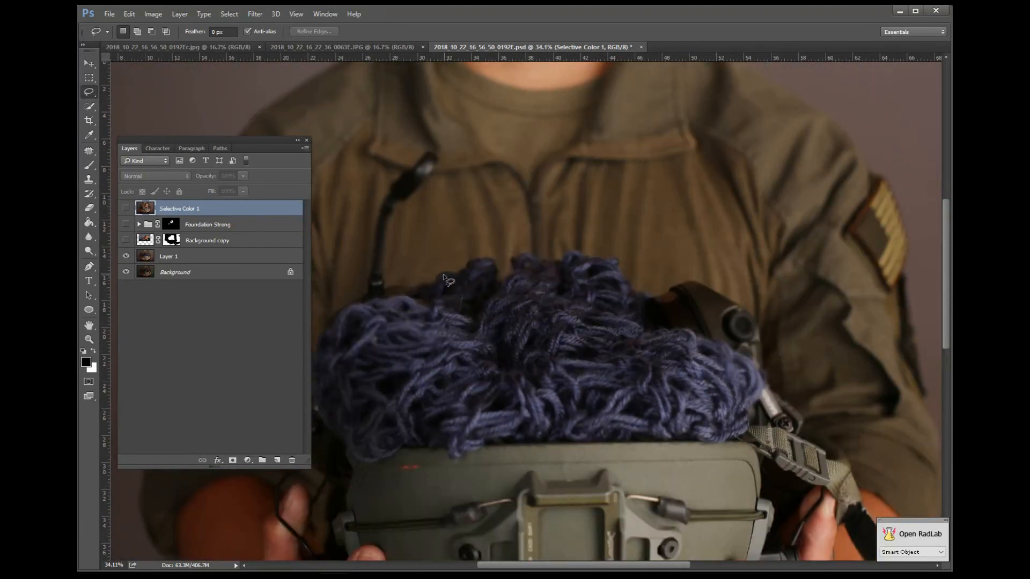
left_click(125, 240)
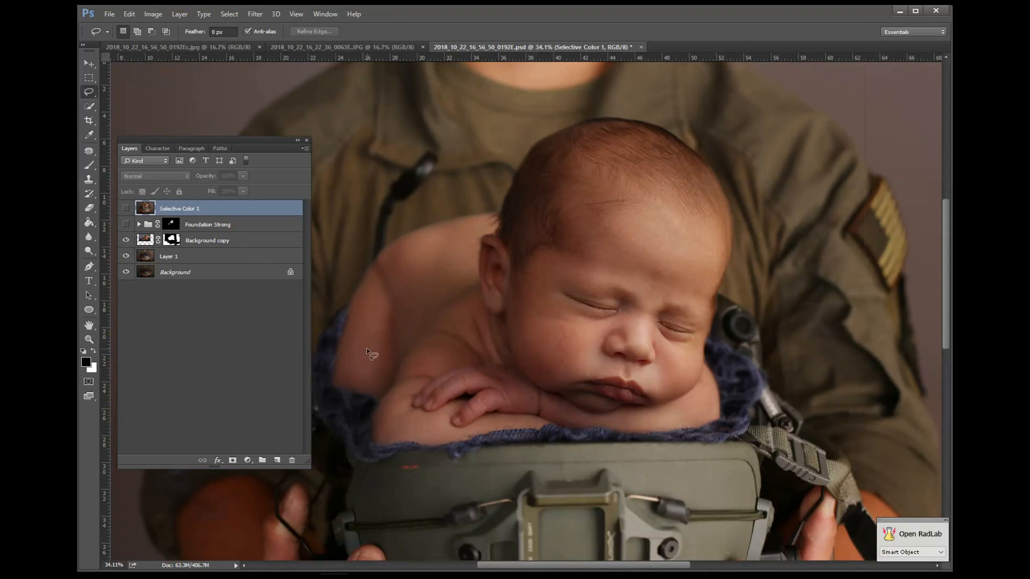
left_click(126, 257)
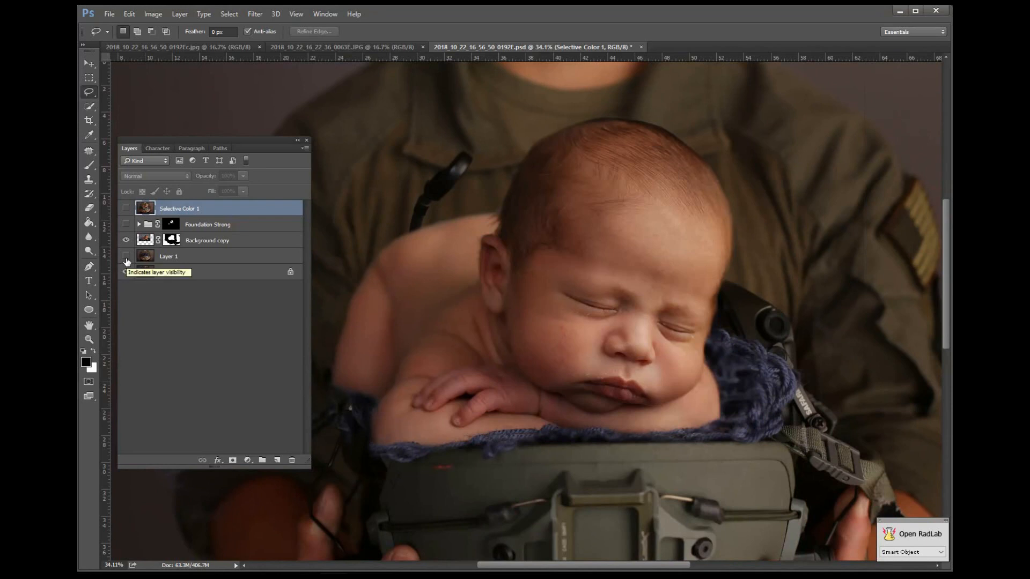
left_click(126, 256)
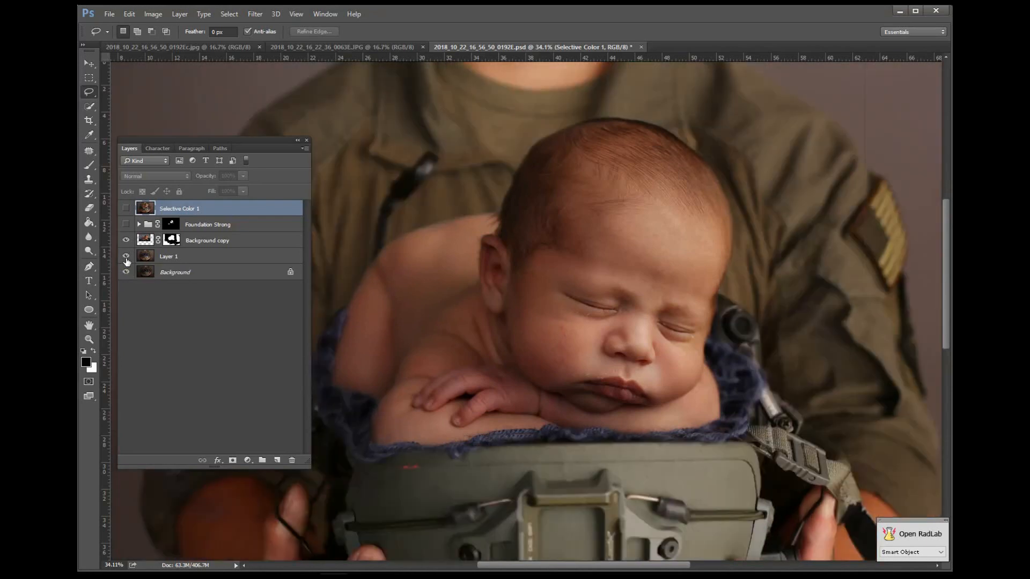
Examine how the newborn's hair, head, ear and back blend into the uniform backdrop, including the whole scene
scroll(631, 276, "down", 5)
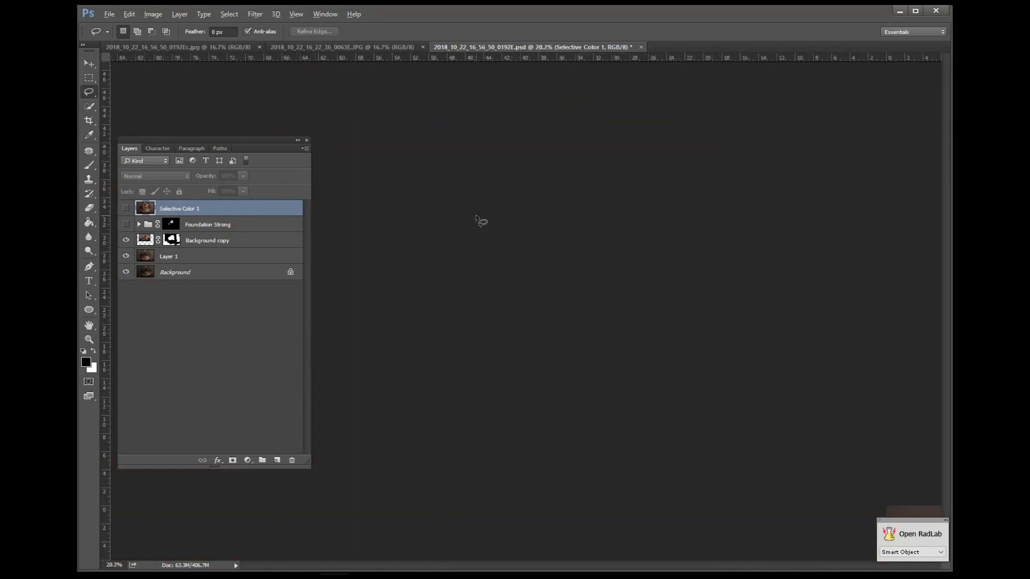
scroll(459, 204, "up", 2)
scroll(458, 203, "up", 3)
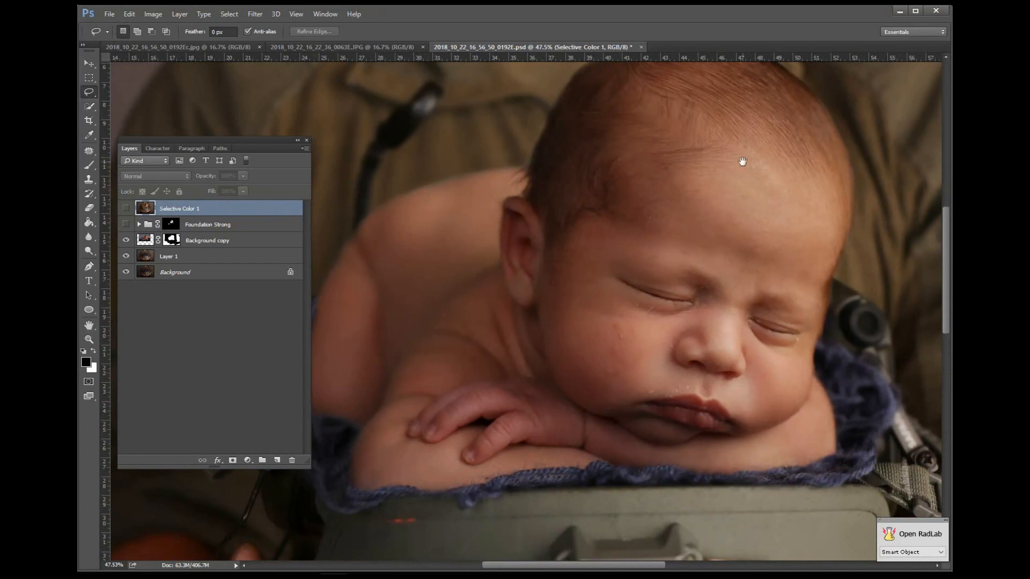
left_click_drag(742, 161, 685, 255)
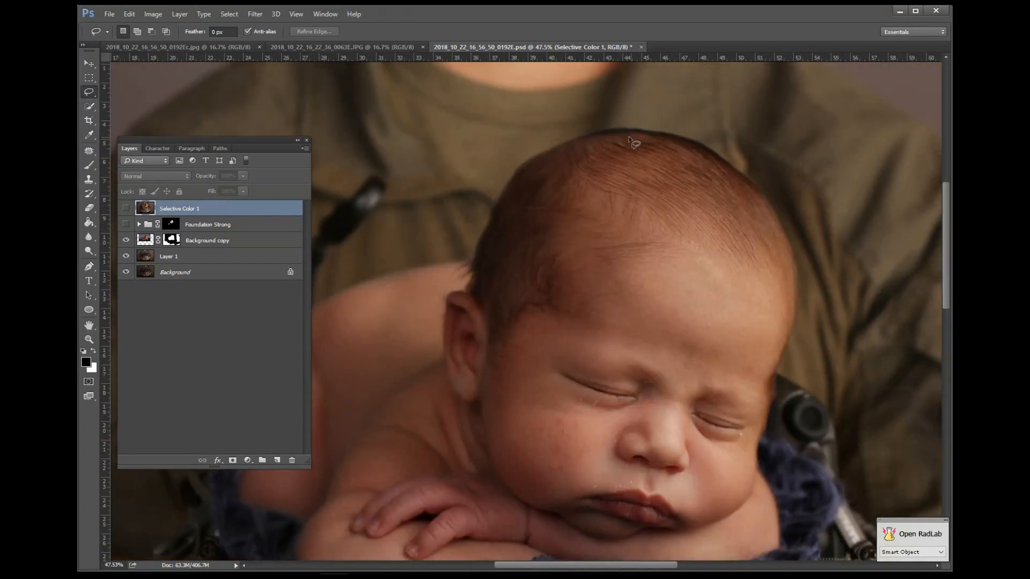
left_click_drag(483, 272, 630, 207)
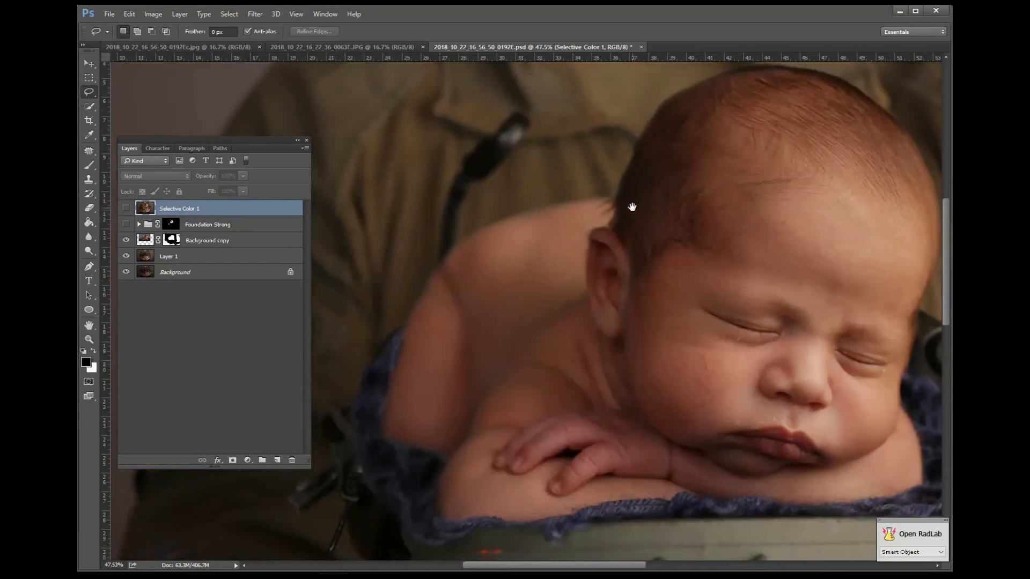
right_click(404, 354)
left_click(612, 339)
scroll(597, 351, "down", 5)
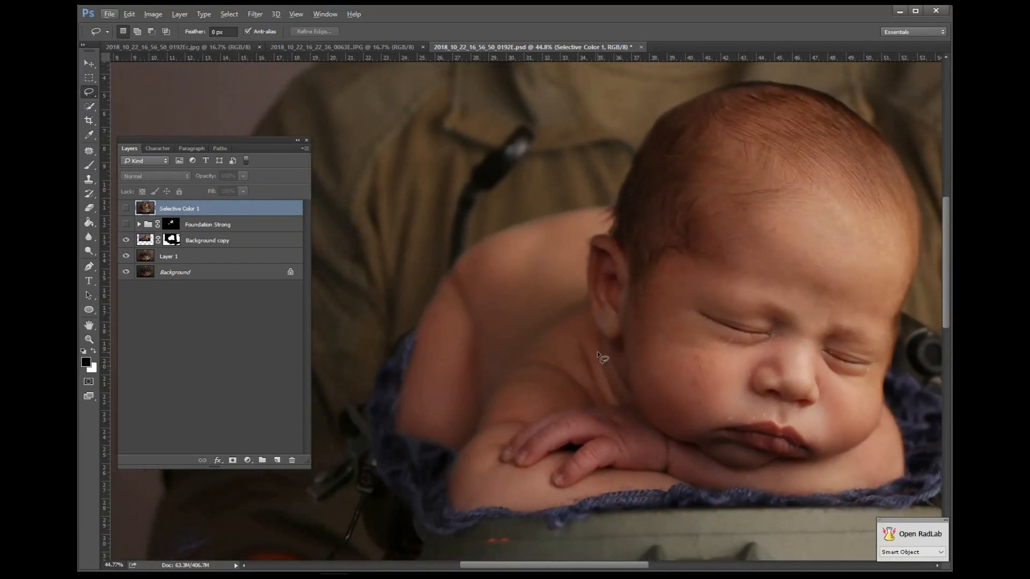
scroll(467, 221, "down", 3)
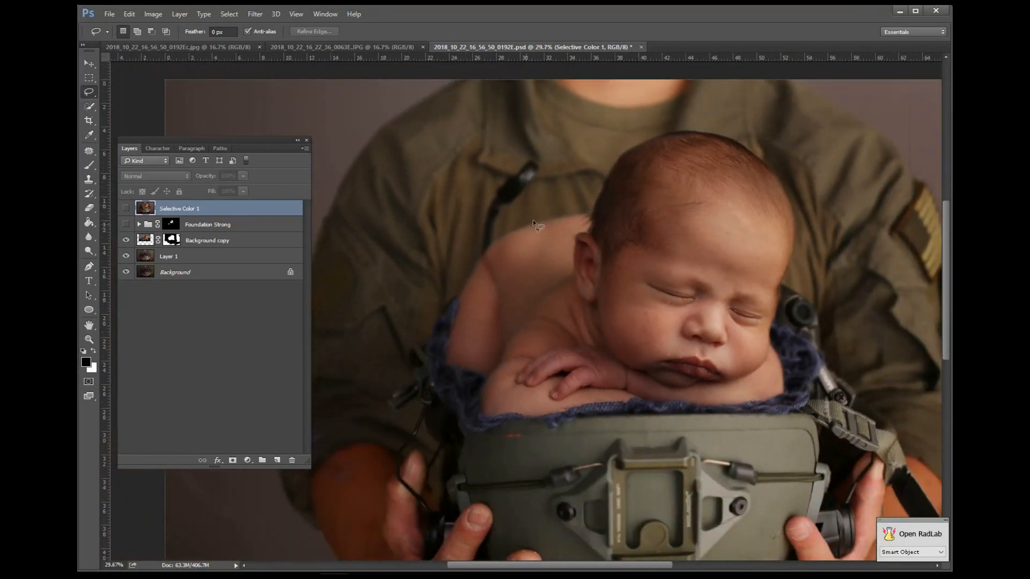
scroll(501, 206, "up", 1)
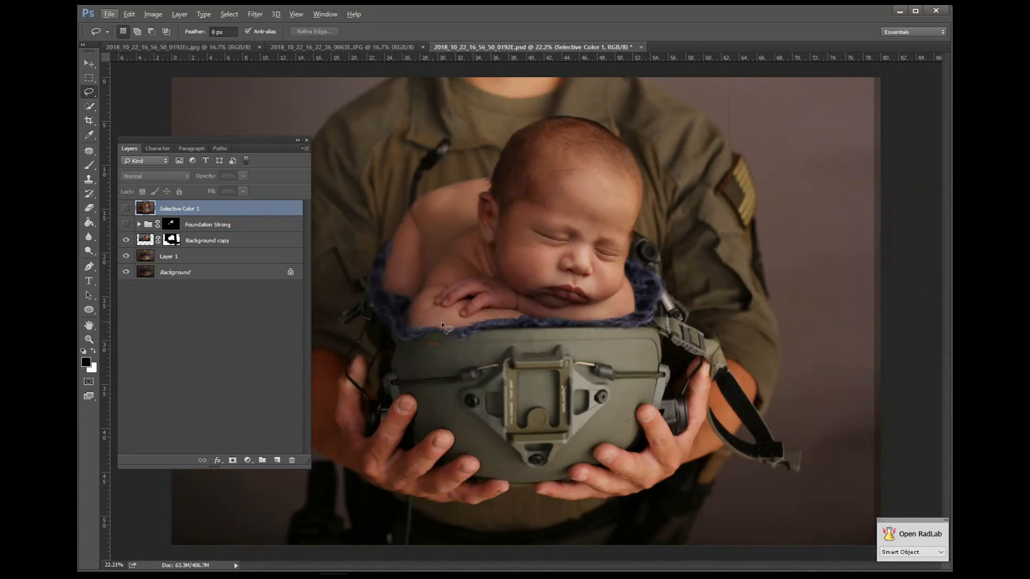
Examine the newborn's face, hands and shoulder, the blue wrap along the helmet rim, and the whole soldier scene
scroll(442, 272, "up", 5)
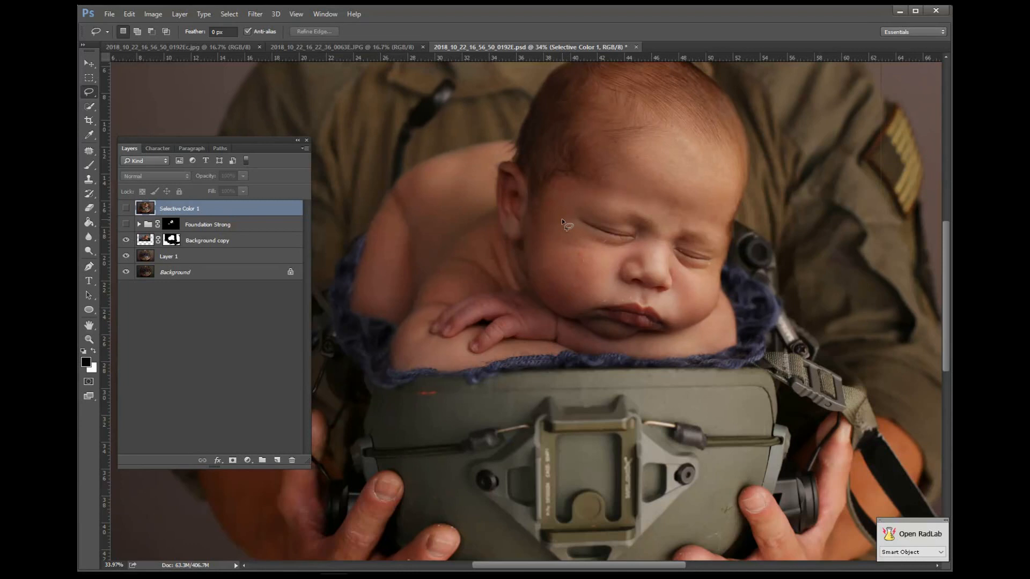
scroll(561, 217, "down", 3)
scroll(562, 218, "down", 3)
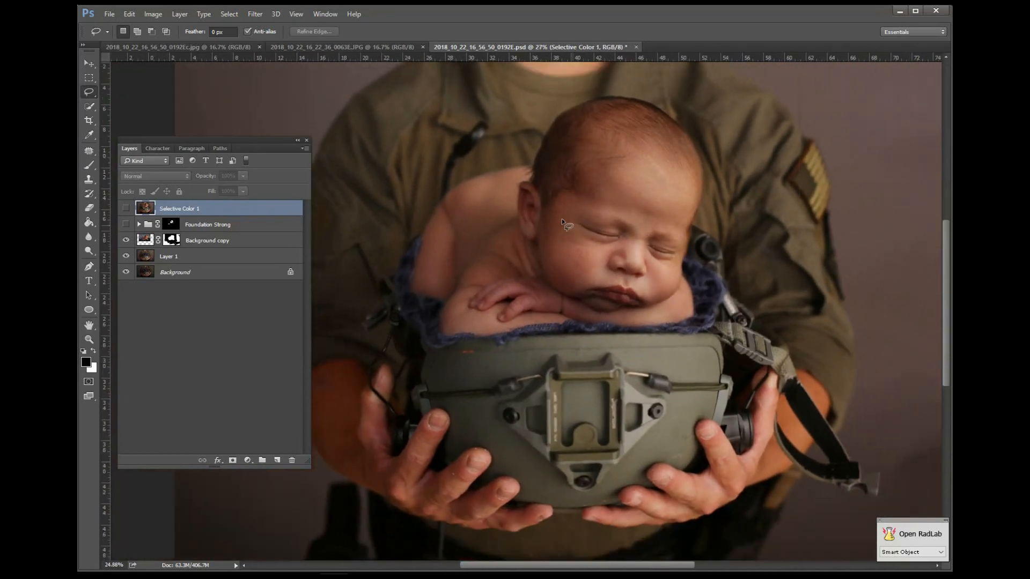
scroll(562, 217, "up", 4)
scroll(682, 256, "up", 4)
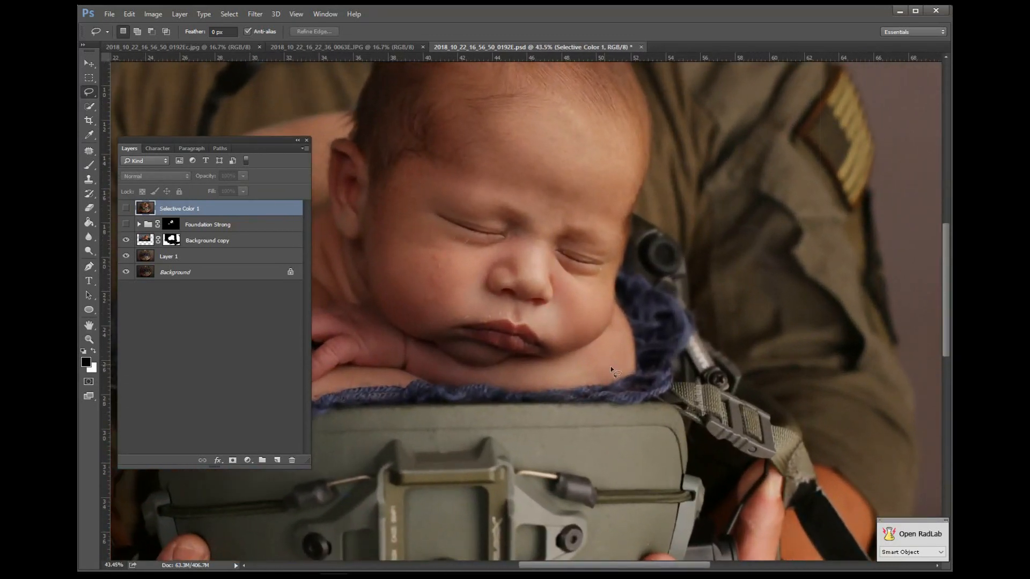
scroll(632, 347, "up", 3)
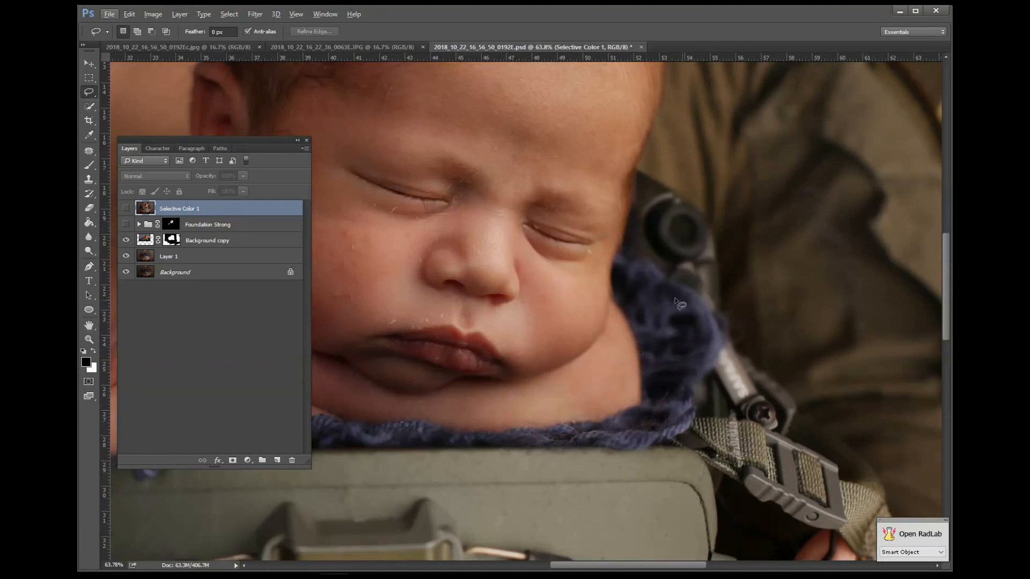
left_click_drag(626, 333, 901, 359)
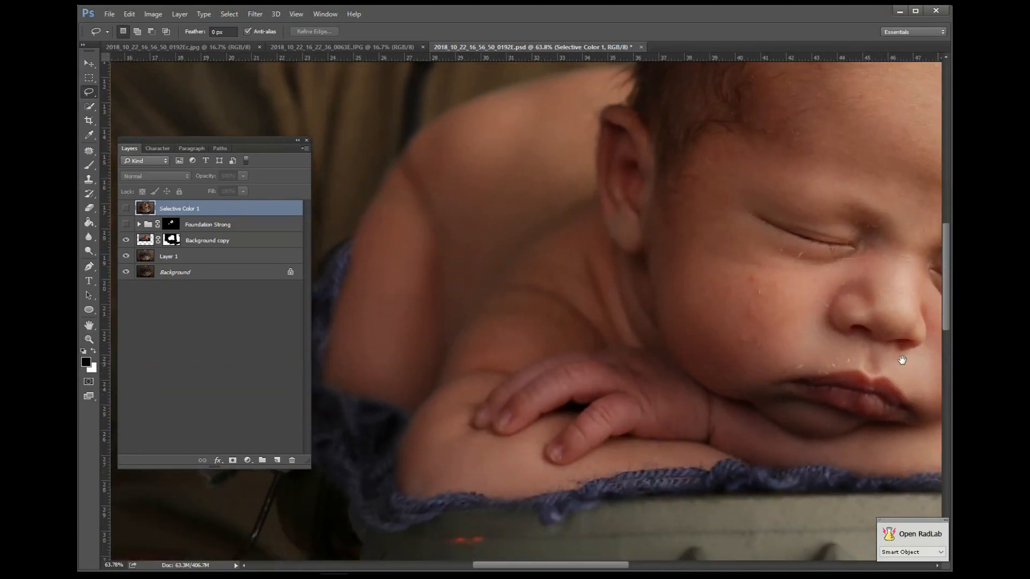
left_click_drag(552, 331, 740, 296)
left_click_drag(530, 434, 553, 312)
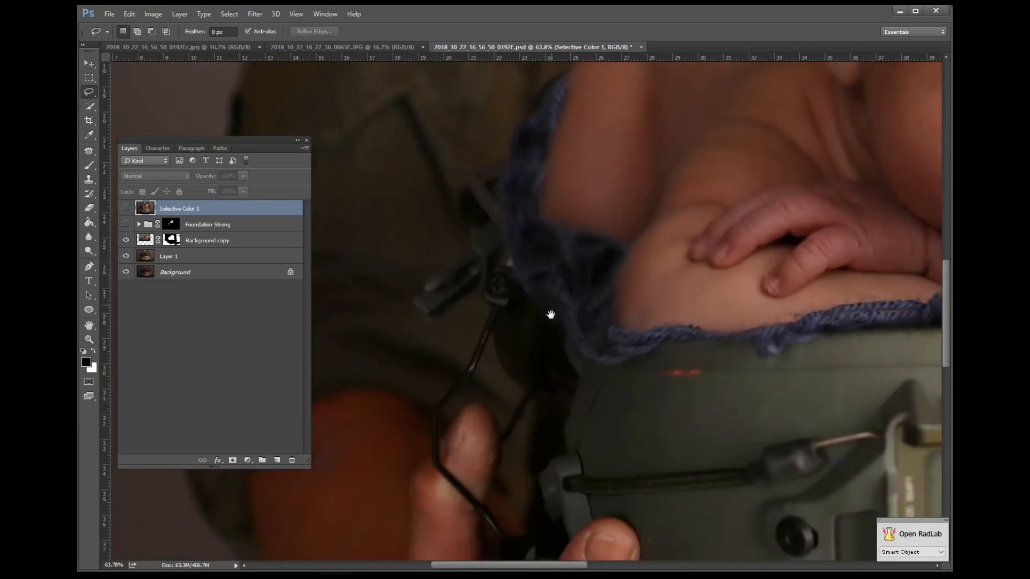
mouse_move(674, 207)
left_mouse_down()
mouse_move(513, 414)
mouse_move(418, 478)
left_mouse_up()
left_click_drag(663, 359, 443, 265)
scroll(585, 302, "down", 8)
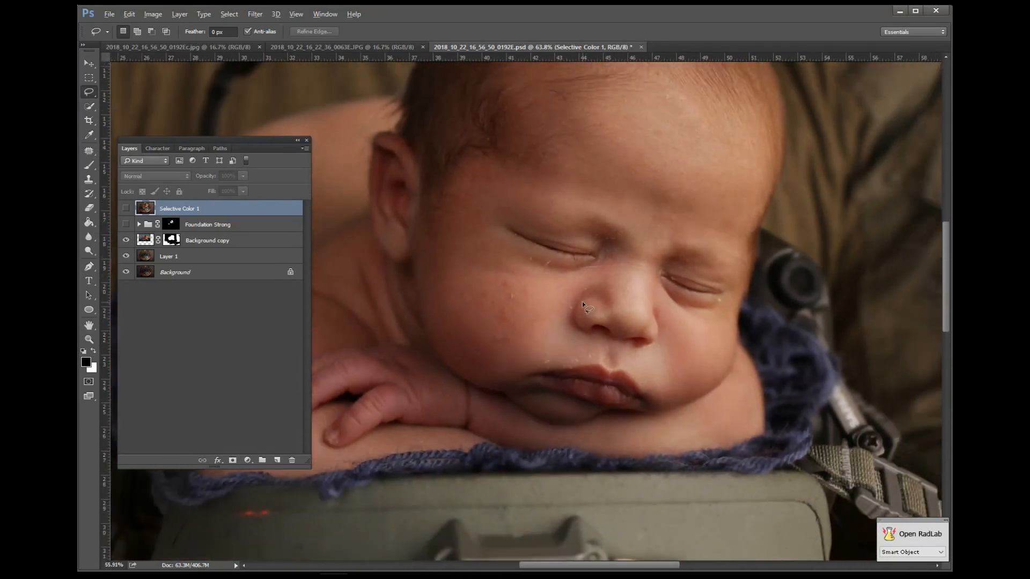
scroll(580, 302, "down", 1)
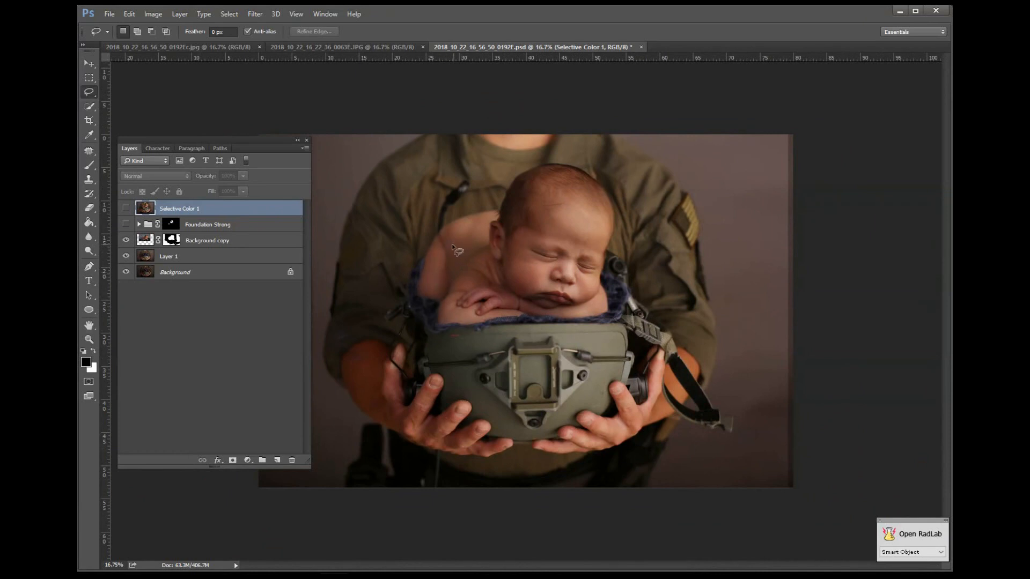
Close the helmet PSD without saving, along with the newborn source photo and the finished helmet JPG
left_click(641, 47)
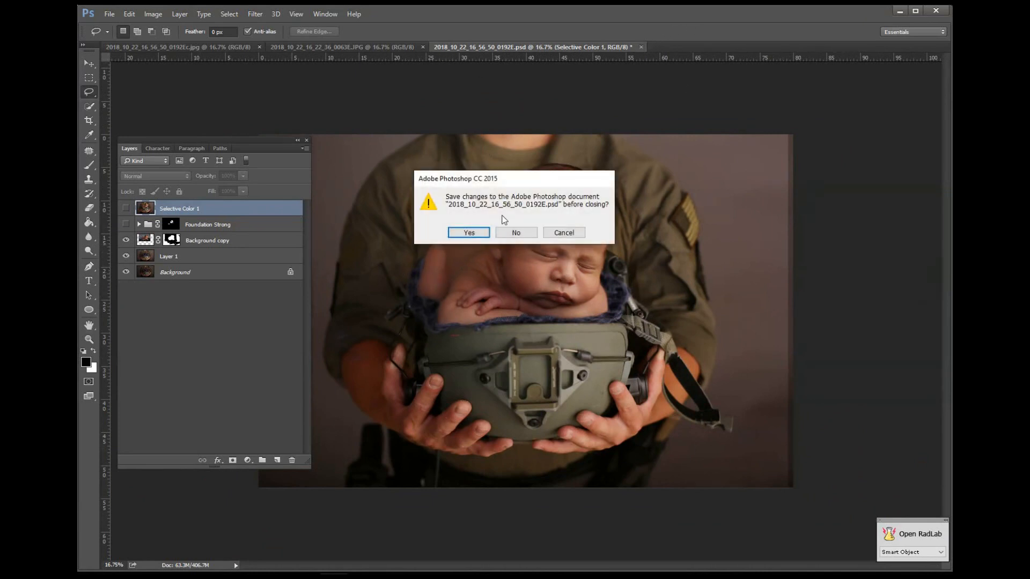
left_click(517, 235)
left_click(423, 47)
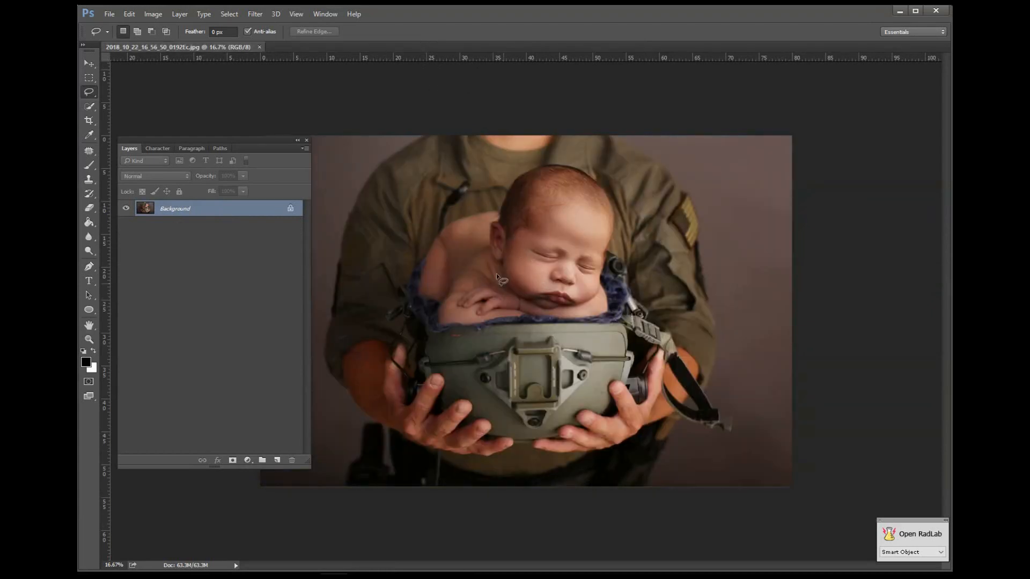
left_click(259, 47)
Load baby in pod digital background.jpg and cream lace basket with baby.jpg from the image folders, with the grid overlay hidden
key("alt+Tab")
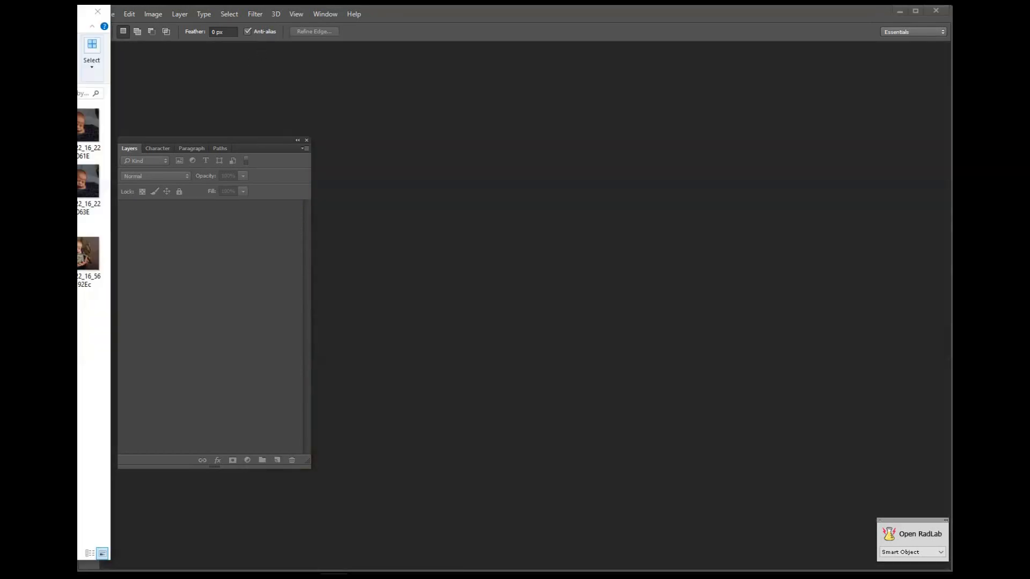
key("alt+Up")
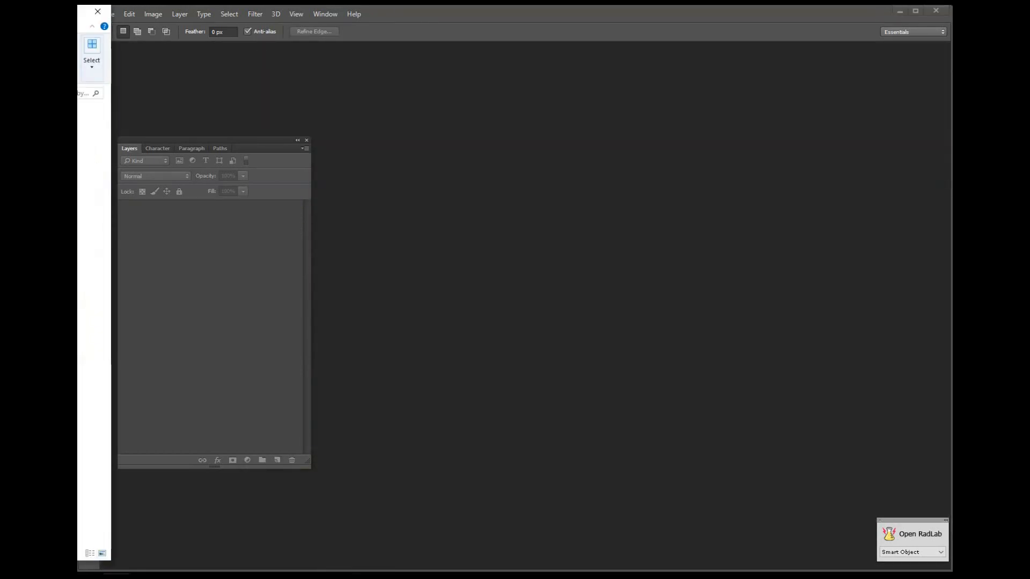
double_click(81, 361)
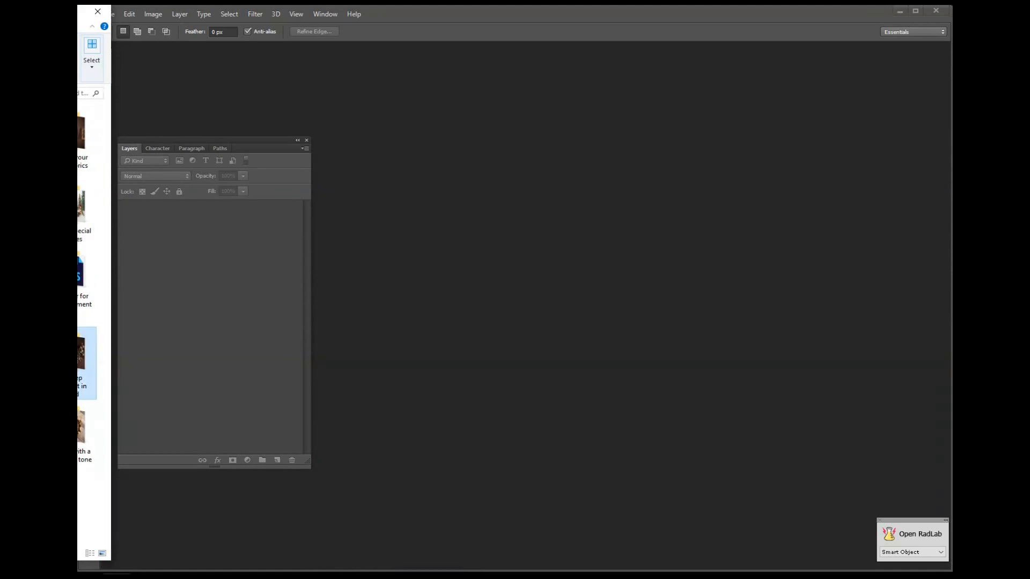
left_click_drag(92, 124, 628, 292)
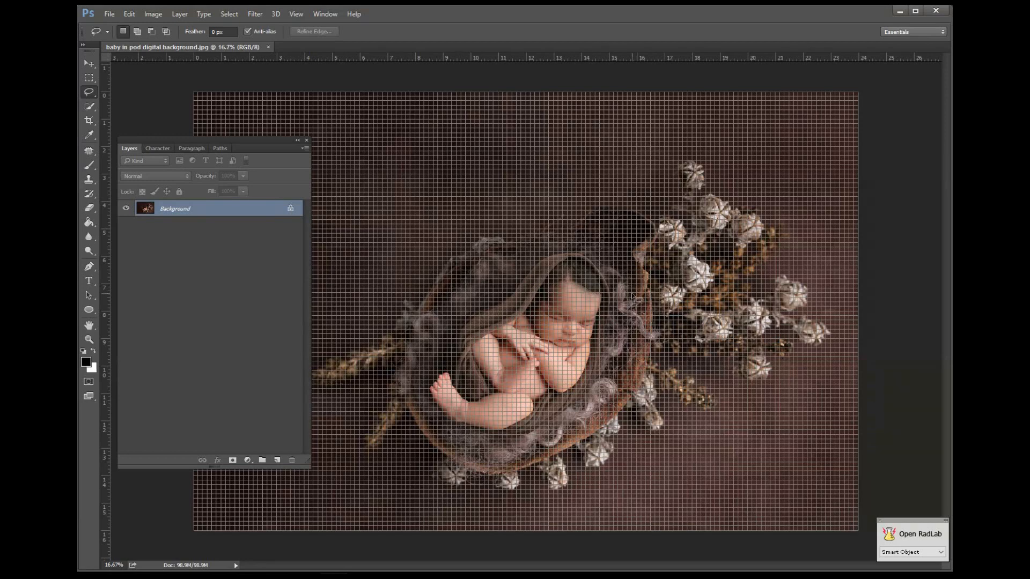
key("ctrl+h")
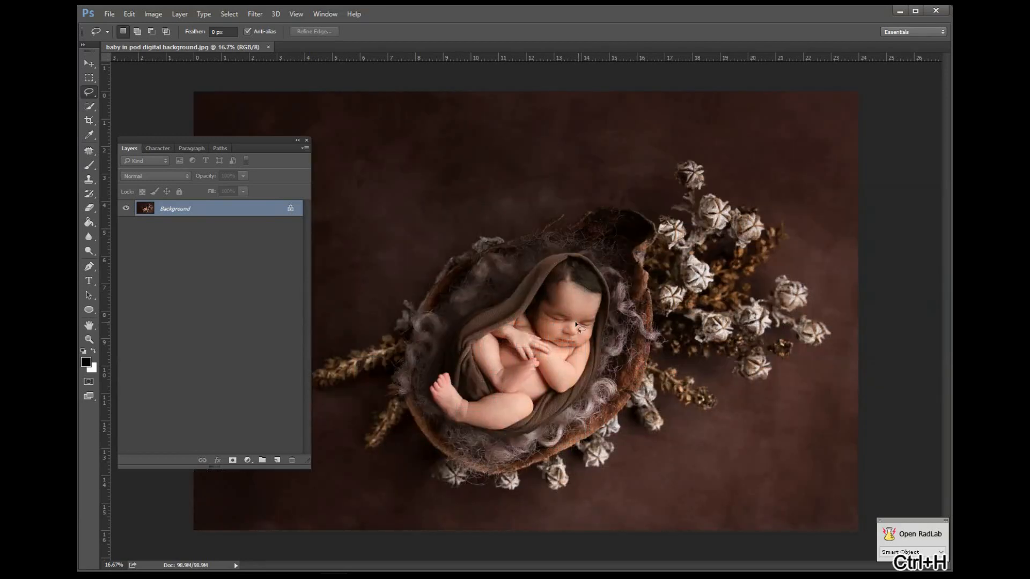
left_click_drag(334, 75, 336, 42)
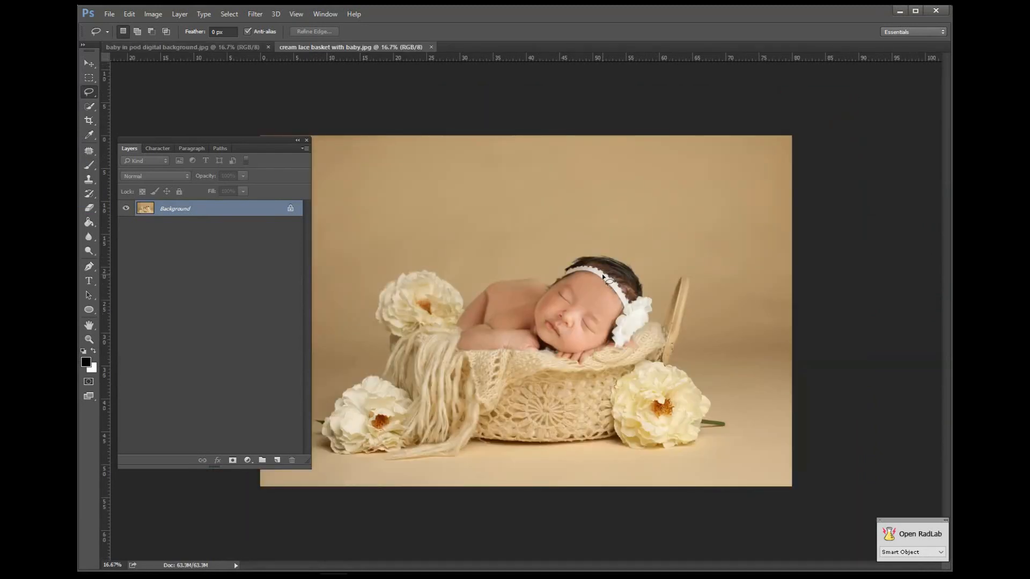
Compare the dark pod composite with the cream lace basket composite
left_click(232, 47)
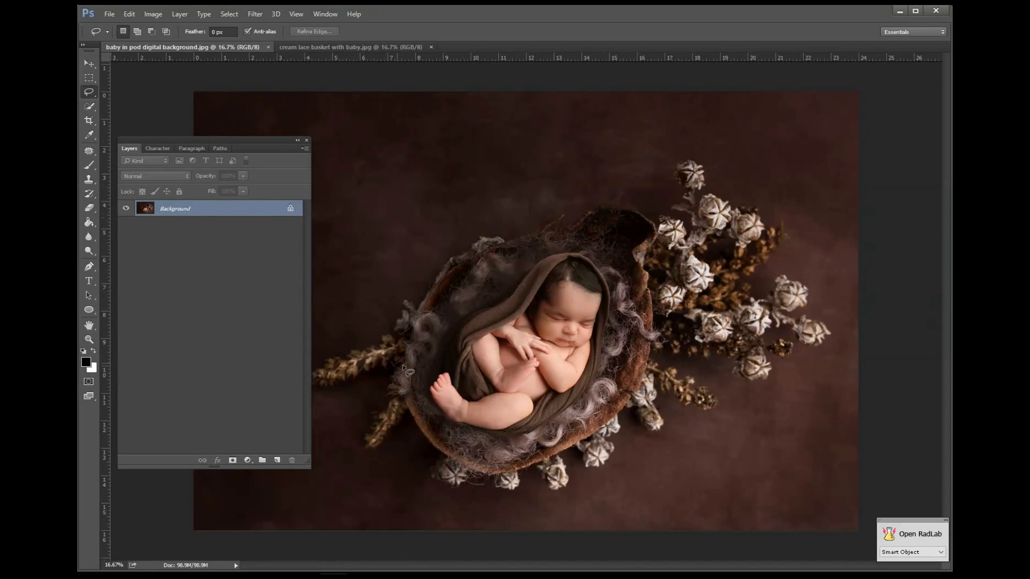
left_click(361, 47)
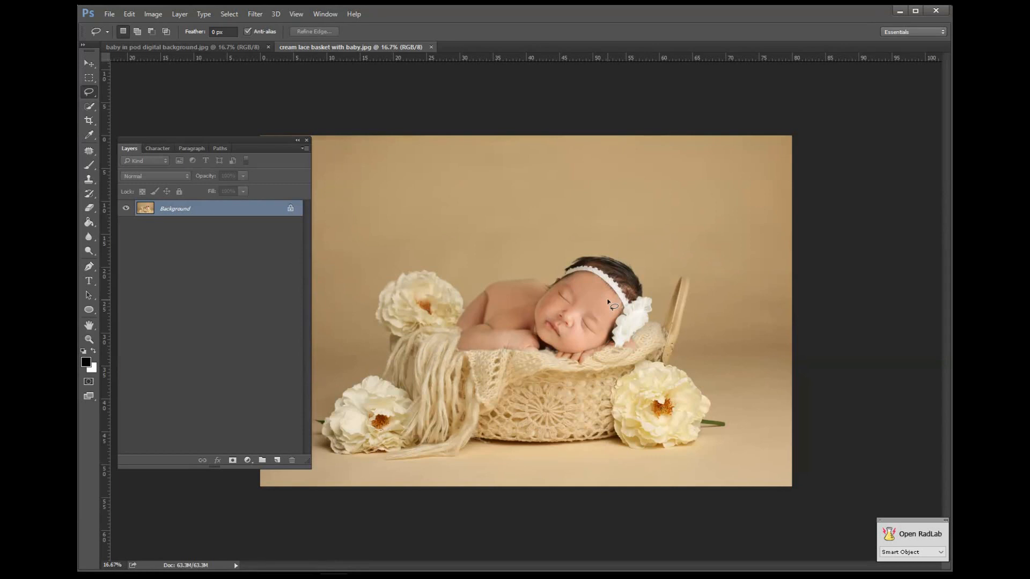
left_click(244, 47)
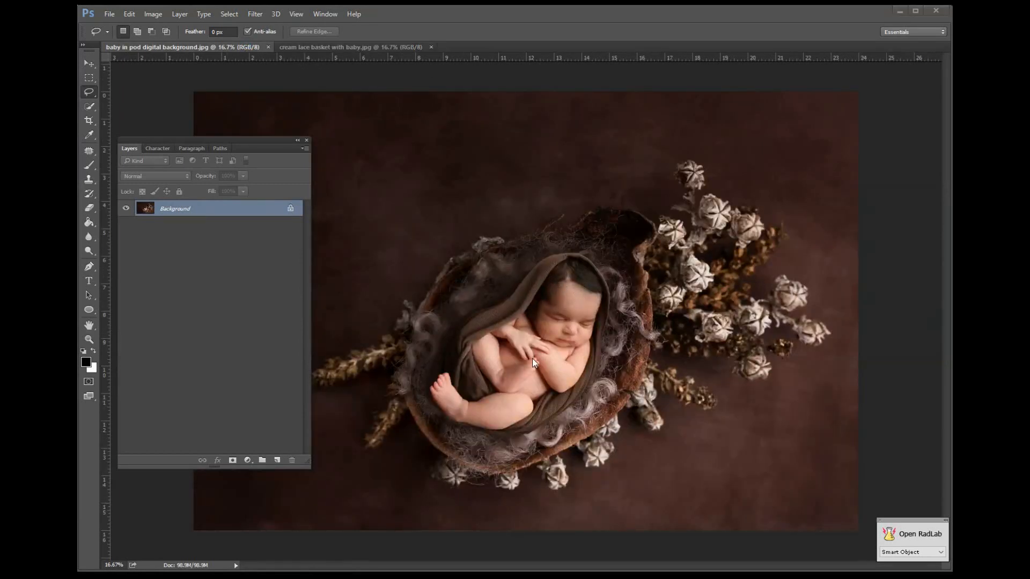
left_click(397, 47)
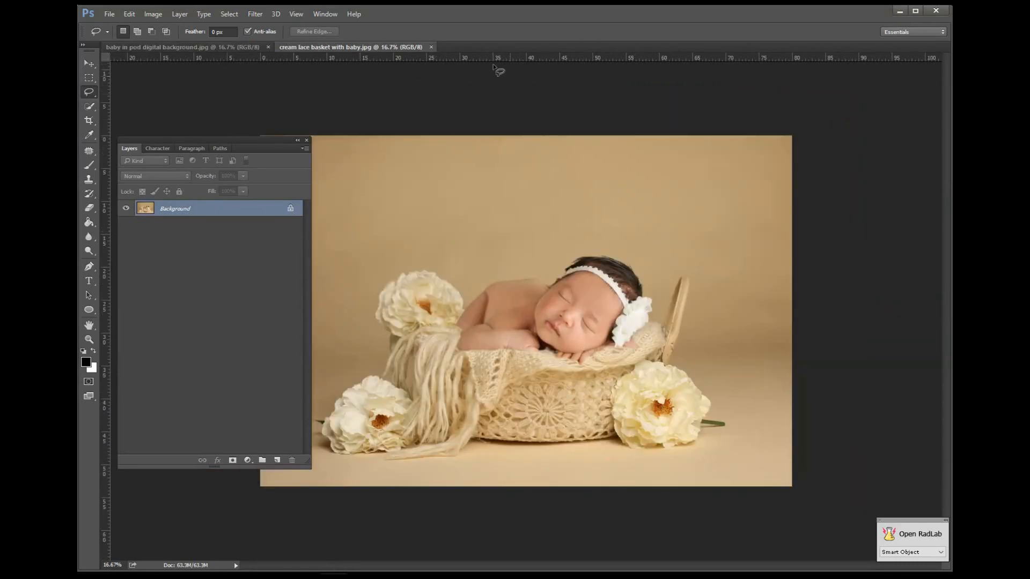
Replace both open composites with the wood birth-facts, pink flowers and moon.jpg images, and hide the grid over the moon scene
left_click(430, 47)
left_click(268, 47)
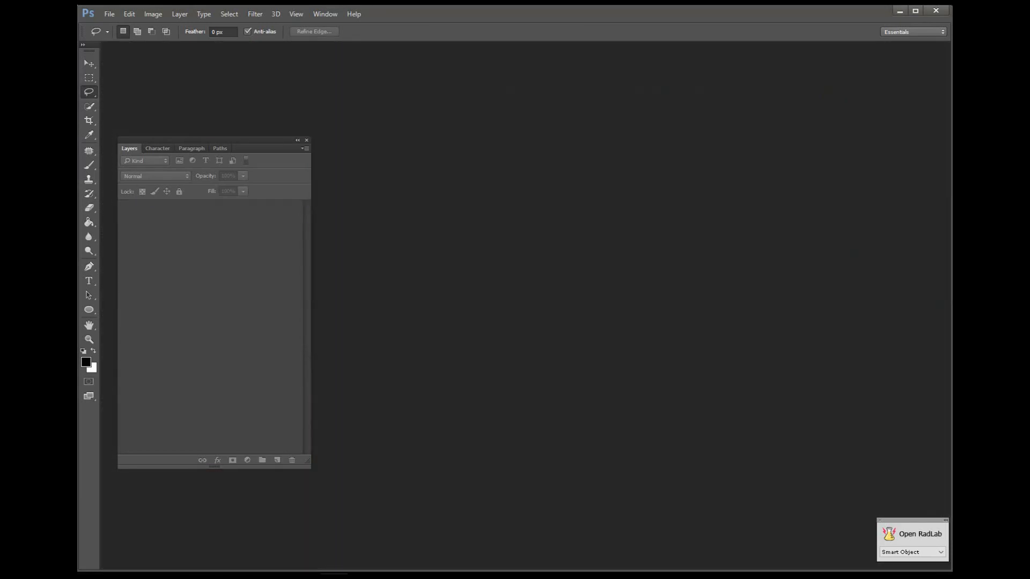
key("alt+Tab")
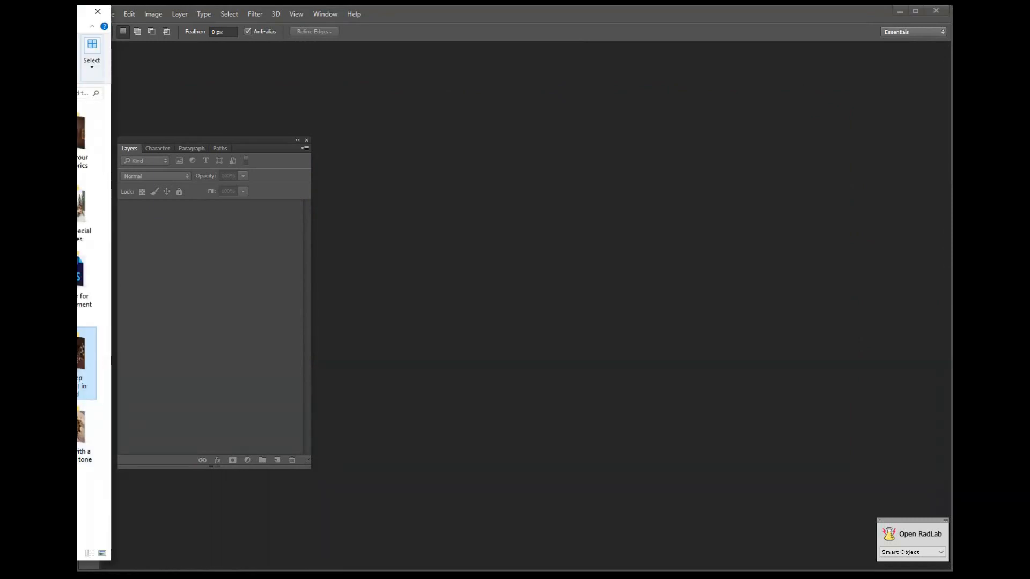
double_click(59, 225)
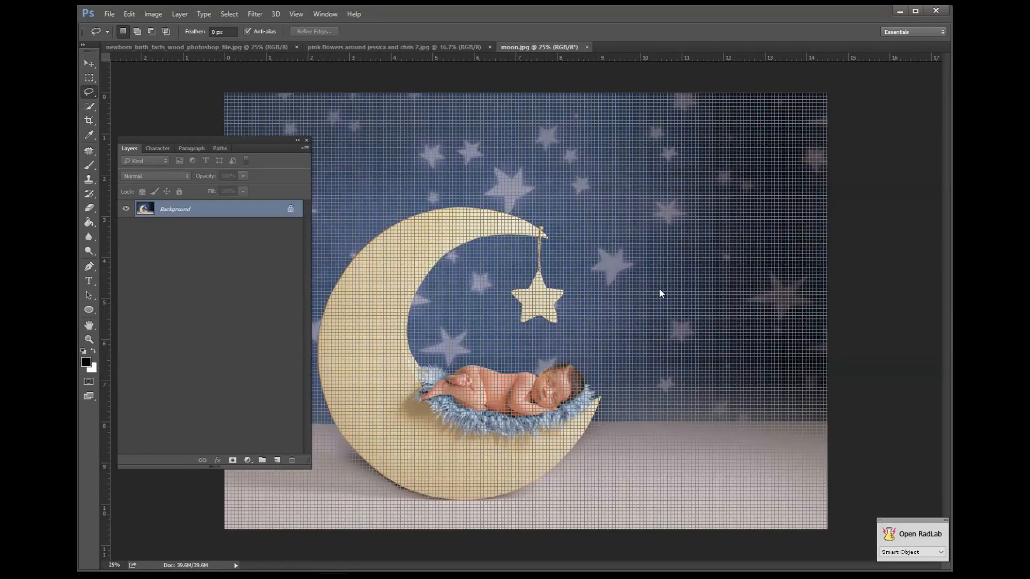
key("ctrl+h")
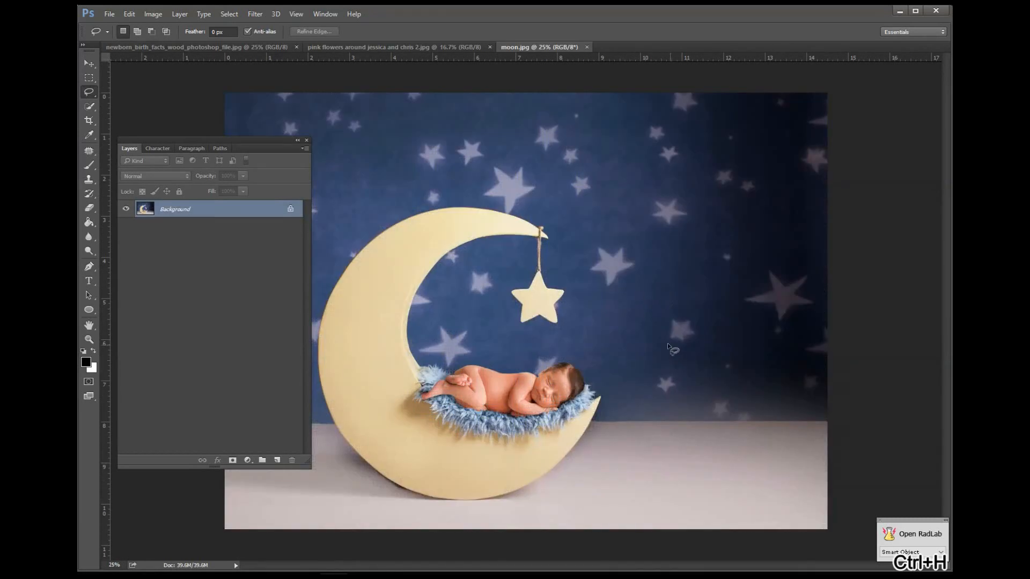
Examine how the newborn sits in the blue fur on the moon, including the fur strands overlapping the skin and the shadows beneath
scroll(598, 381, "up", 2)
scroll(613, 379, "up", 3)
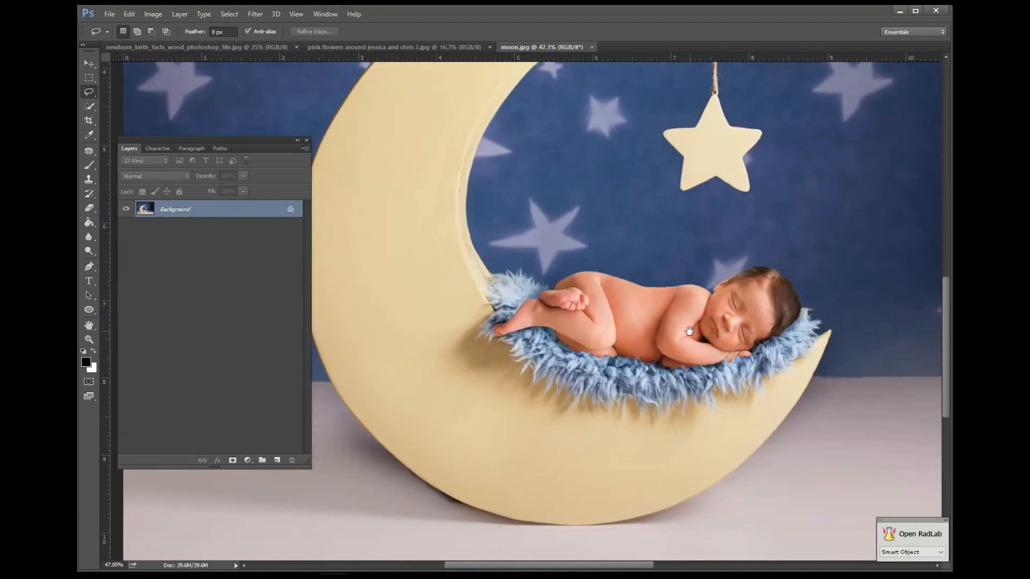
left_click_drag(689, 331, 632, 351)
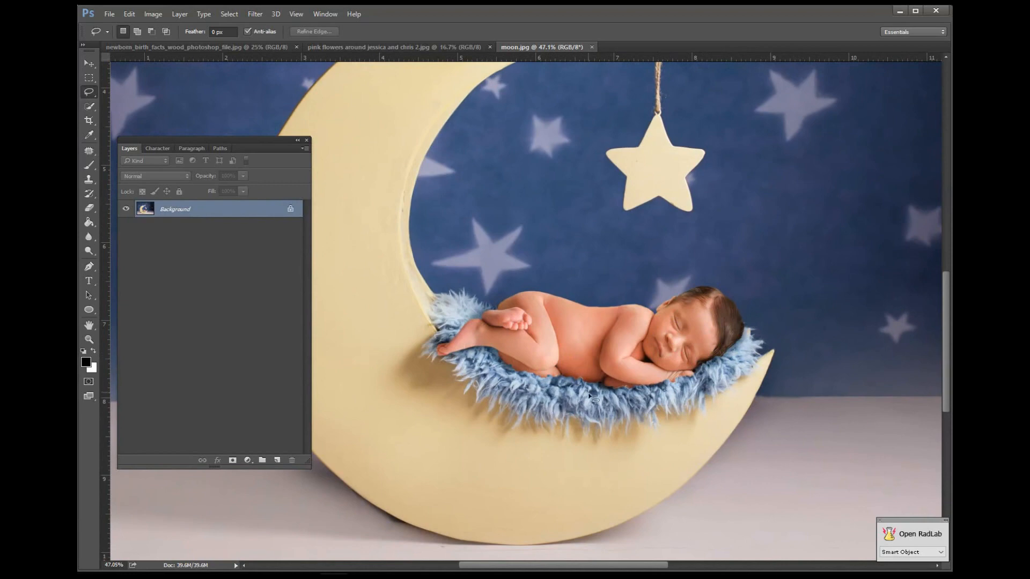
scroll(592, 413, "up", 5)
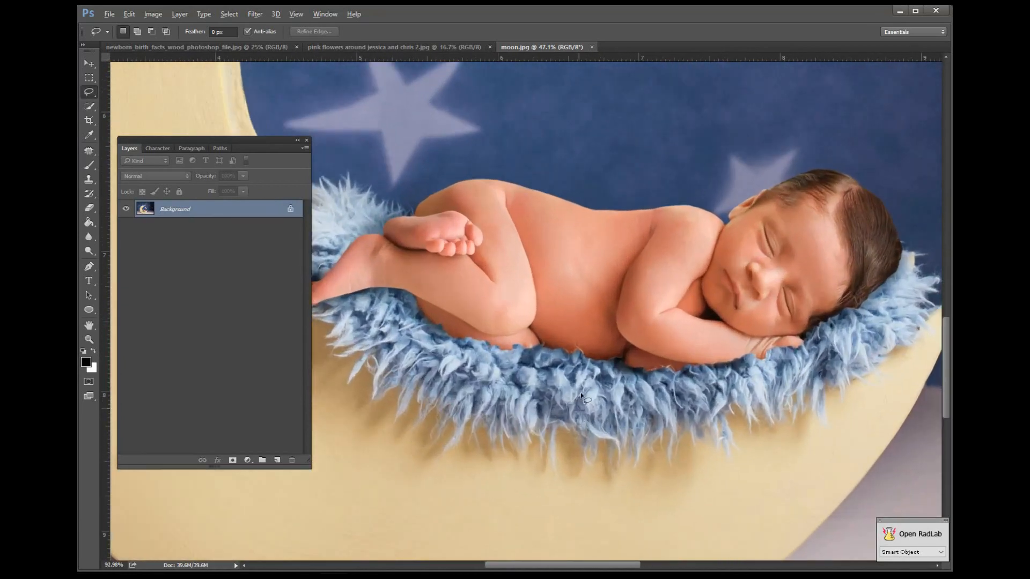
scroll(584, 341, "up", 2)
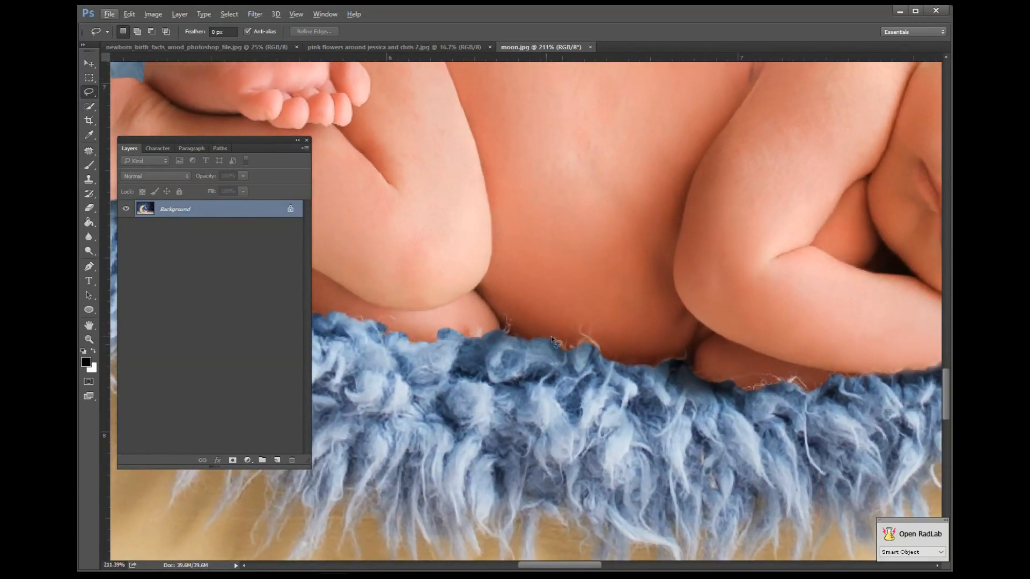
scroll(684, 400, "down", 1)
scroll(683, 398, "down", 8)
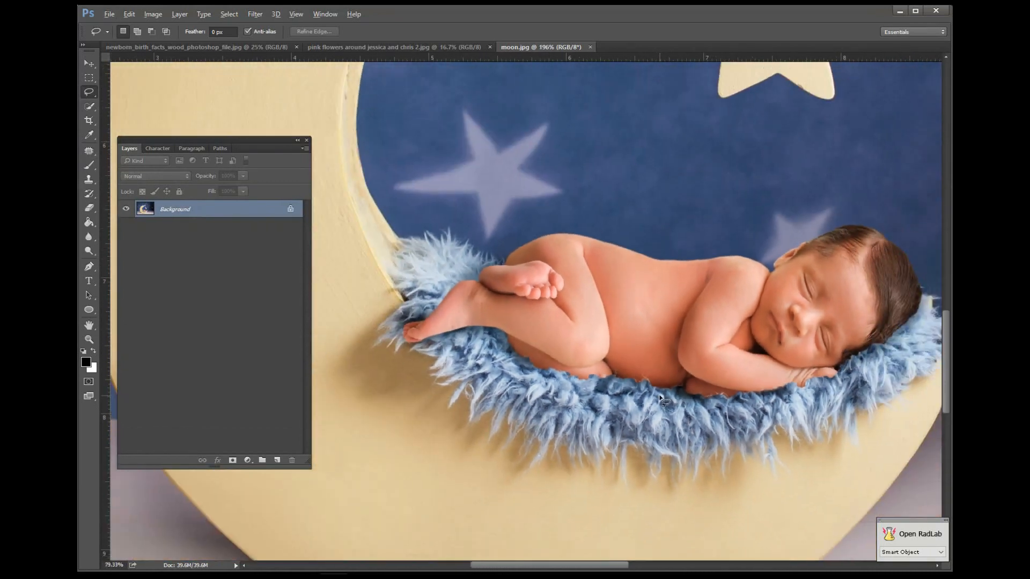
scroll(663, 399, "down", 1)
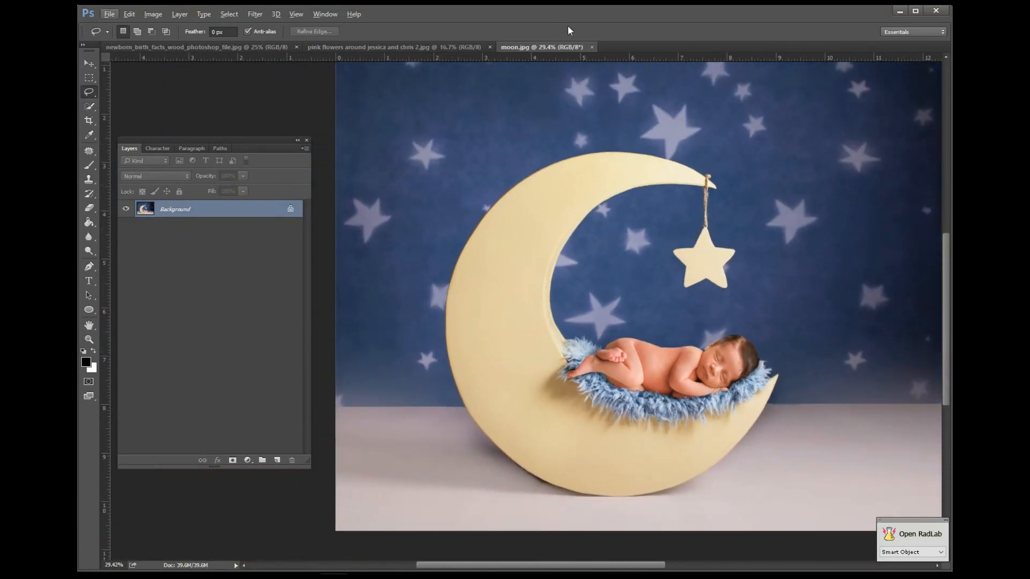
Close moon.jpg and hide the grid over the pink flowers composite
left_click(590, 47)
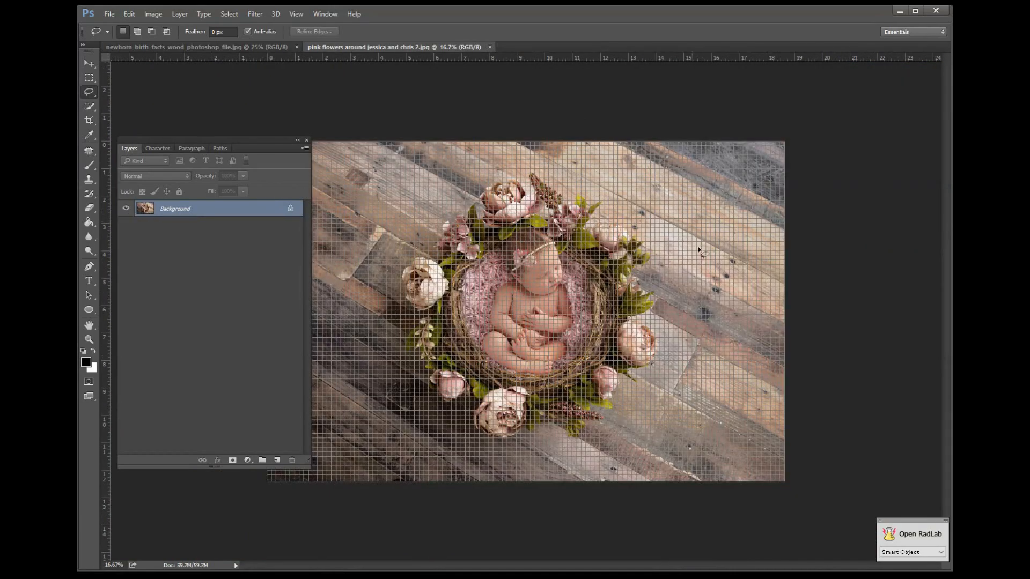
scroll(601, 264, "up", 8)
key("ctrl+h")
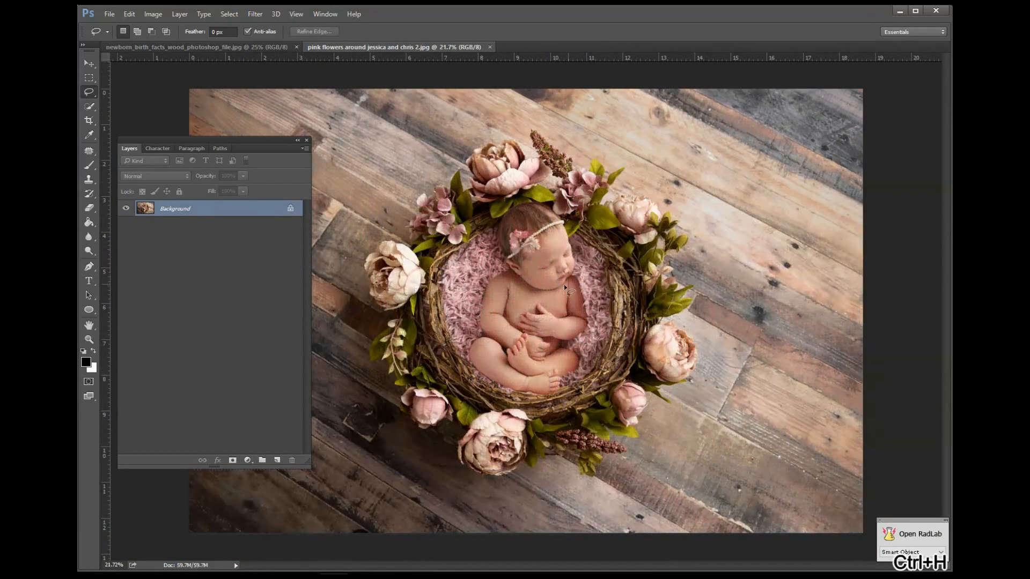
Examine how the newborn blends into the pink fluff inside the flower-ringed nest
scroll(522, 320, "up", 10)
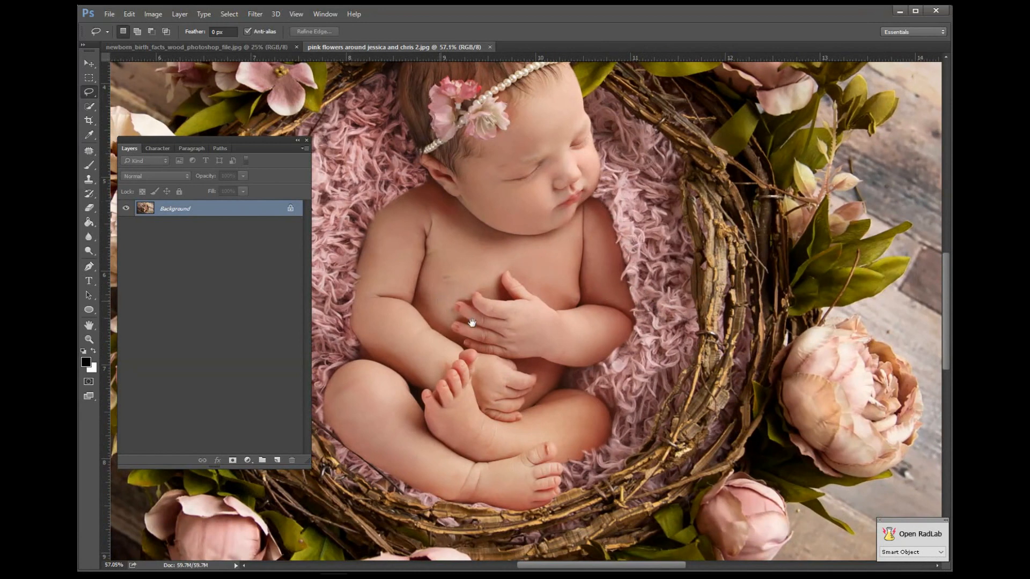
left_click_drag(432, 306, 535, 361)
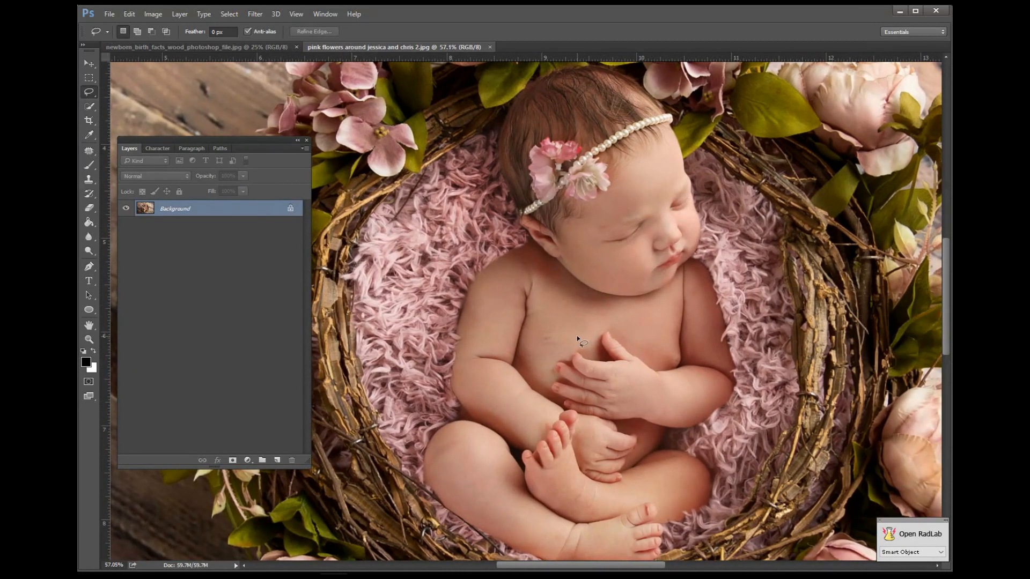
scroll(577, 336, "down", 5)
key("alt")
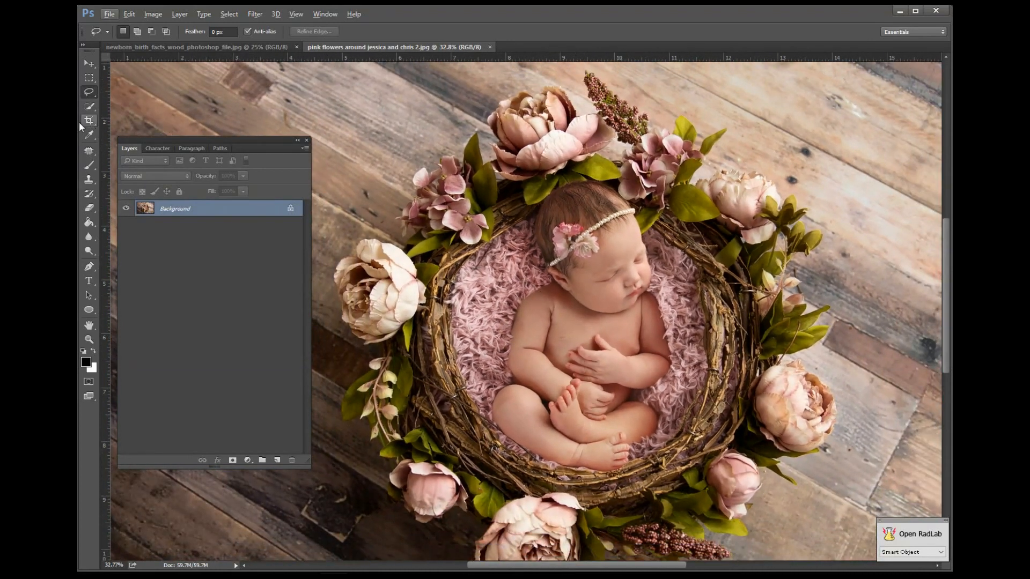
Hide the grid over the wood birth-facts composite and examine how the newborn blends into the cream fur rug
left_click(262, 46)
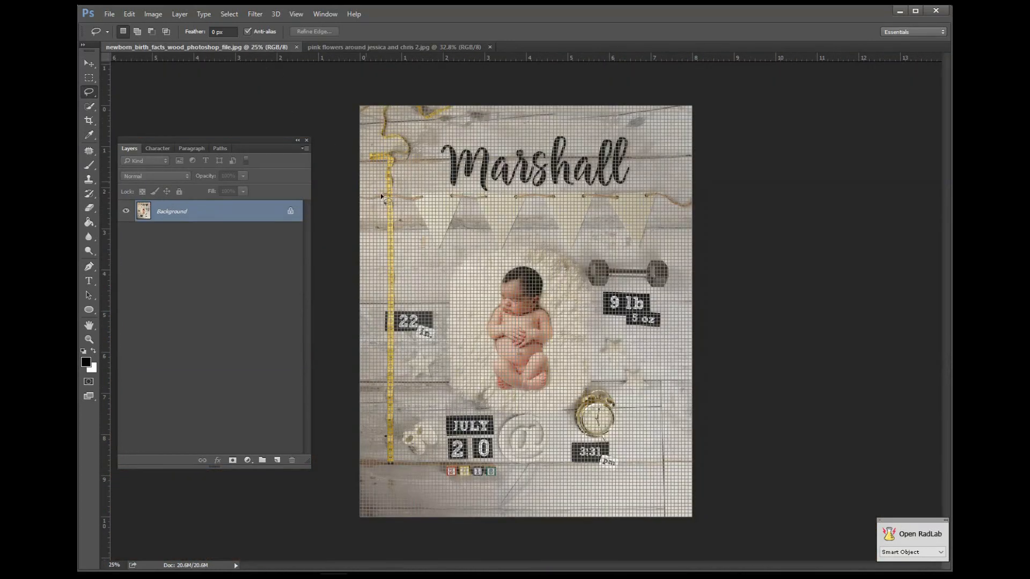
scroll(607, 319, "up", 3)
key("ctrl+h")
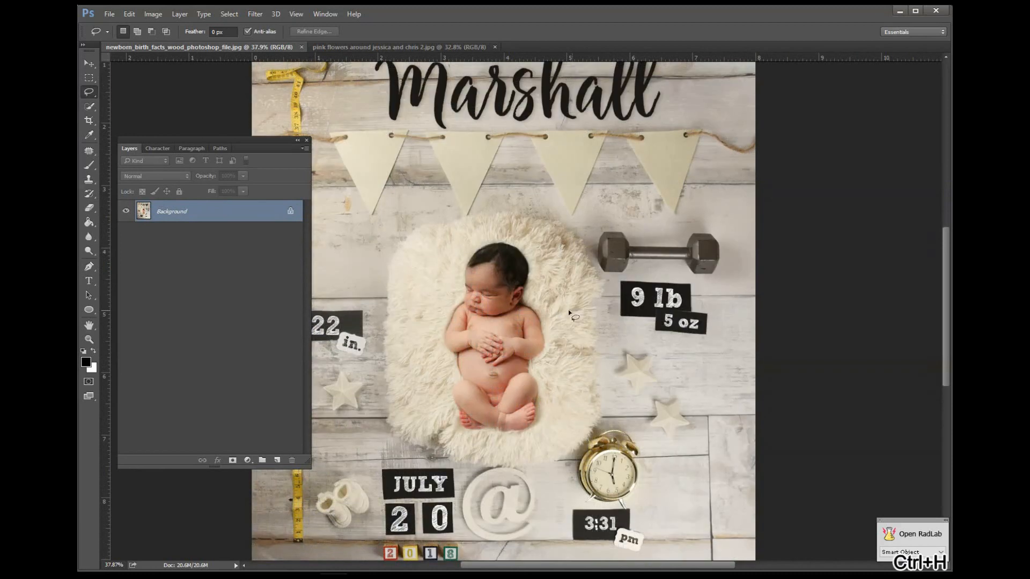
scroll(446, 317, "up", 5)
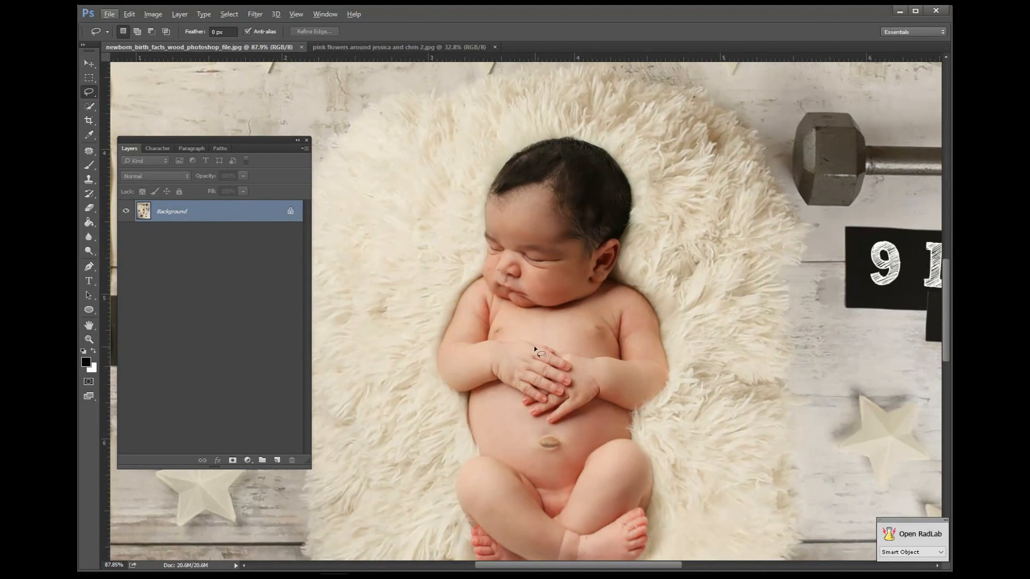
scroll(532, 350, "down", 5)
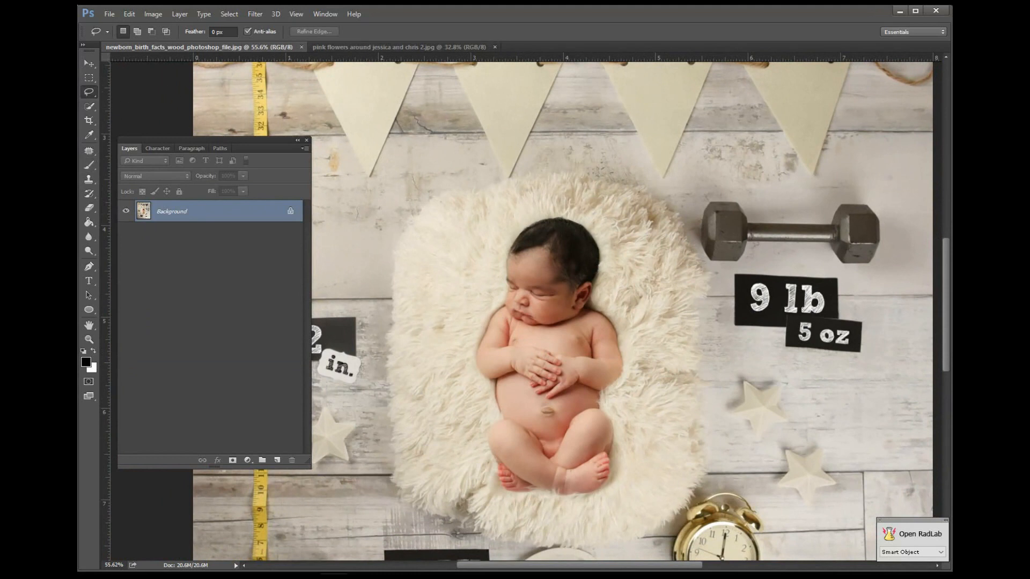
Open never give up.jpg from the file folder and examine its side-by-side 2006 and 2018 newborn photos
key("alt+Tab")
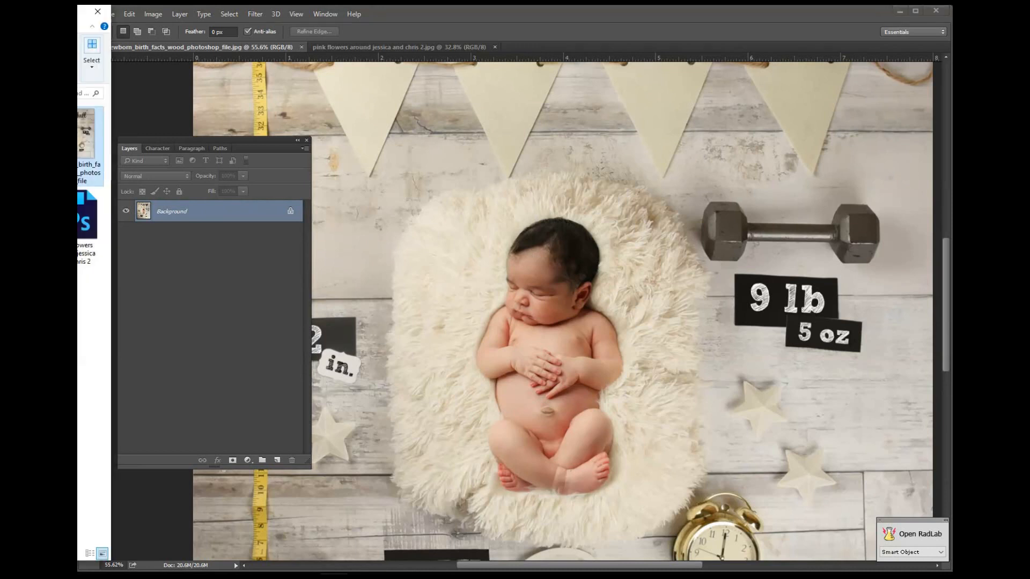
key("alt+Left")
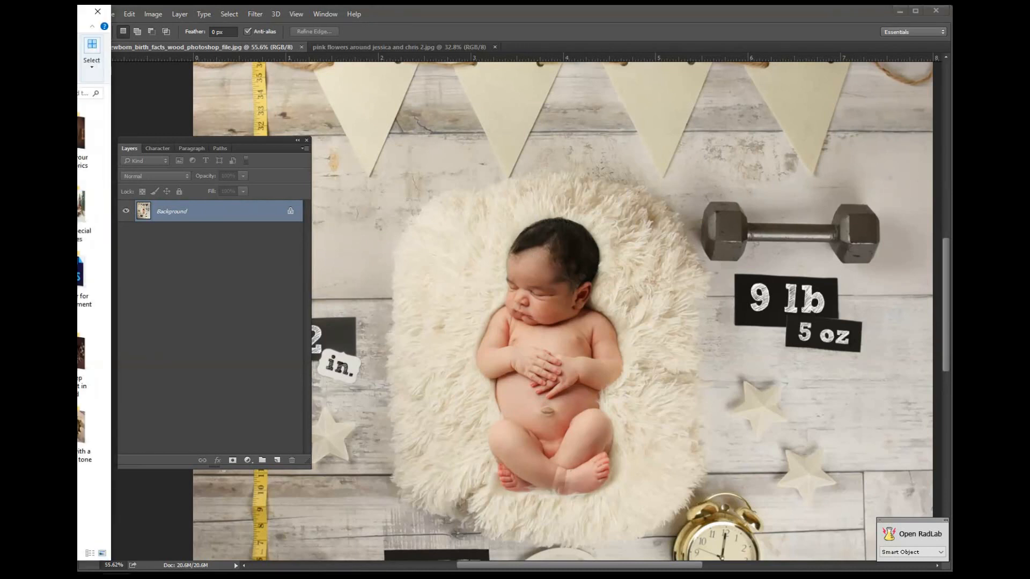
mouse_move(14, 11)
left_mouse_down()
mouse_move(85, 13)
mouse_move(7, 15)
left_mouse_up()
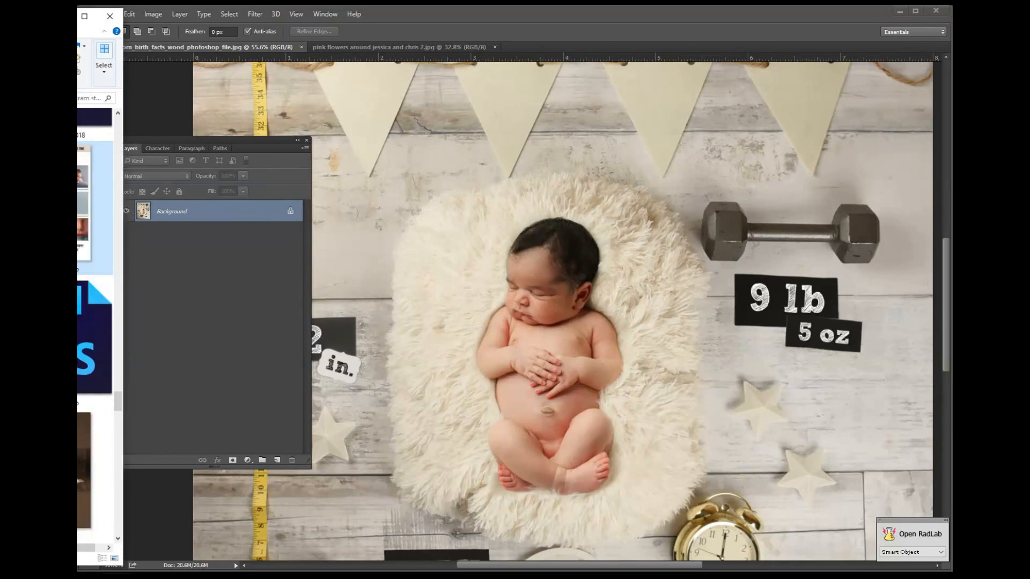
left_click_drag(83, 204, 567, 62)
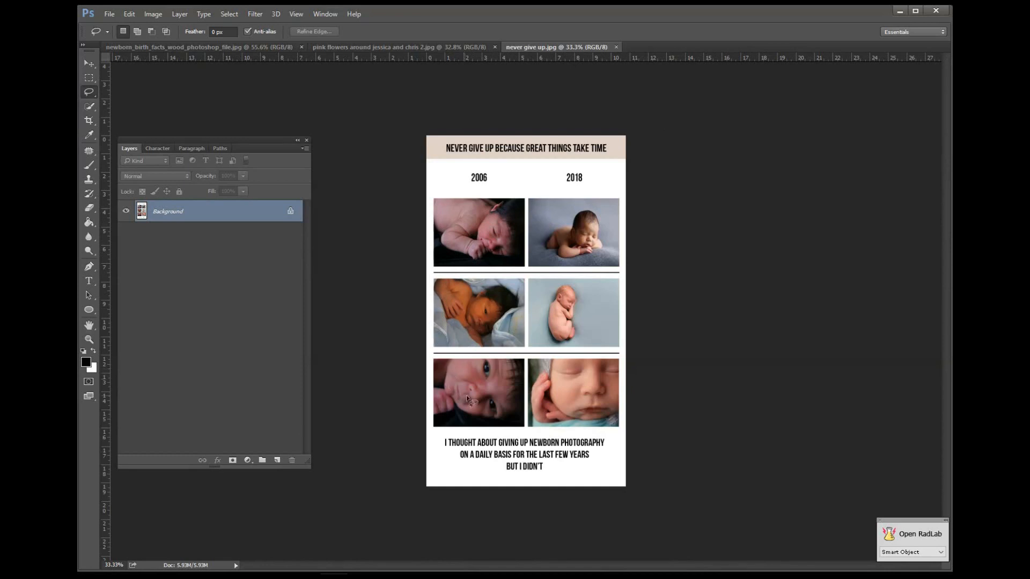
scroll(610, 298, "up", 3)
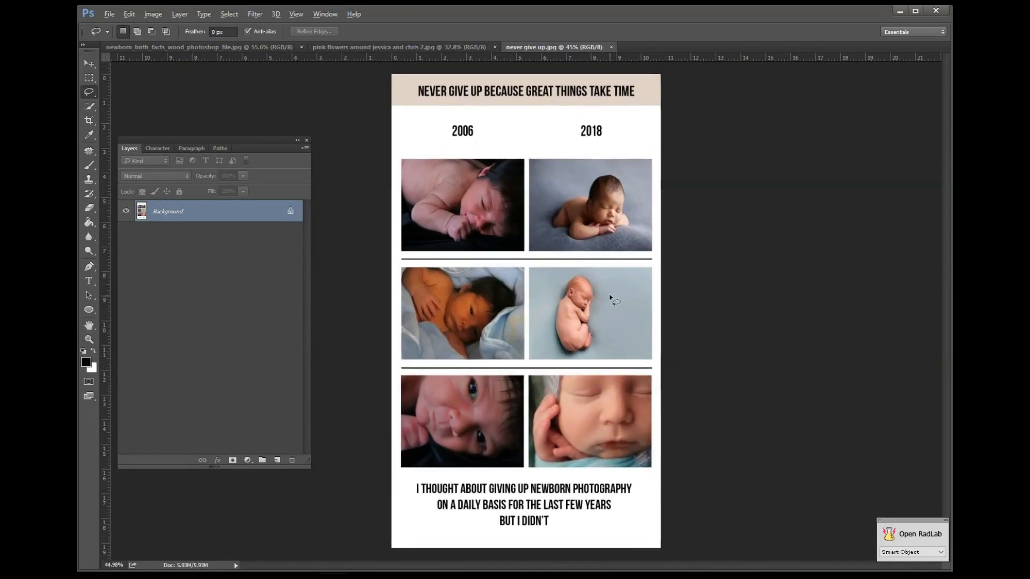
scroll(525, 237, "up", 1)
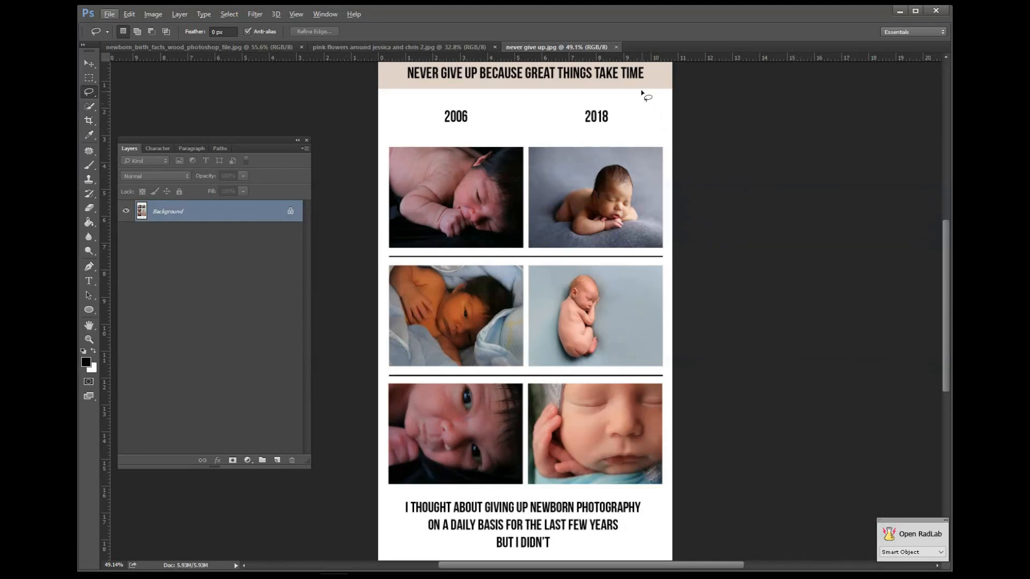
Close never give up.jpg, the pink flowers and wood birth-facts composites, and the file folder window
left_click(616, 47)
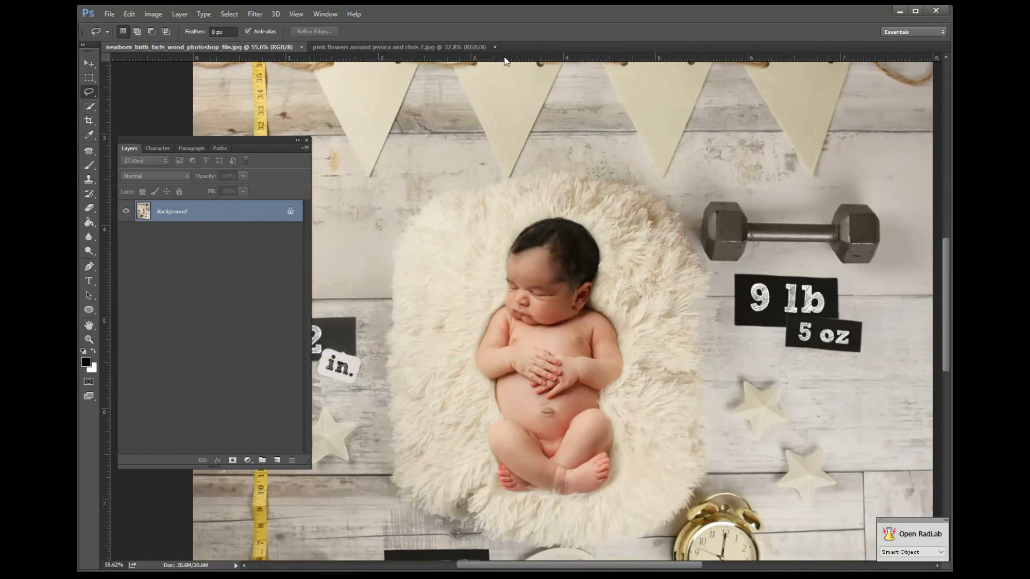
left_click(466, 47)
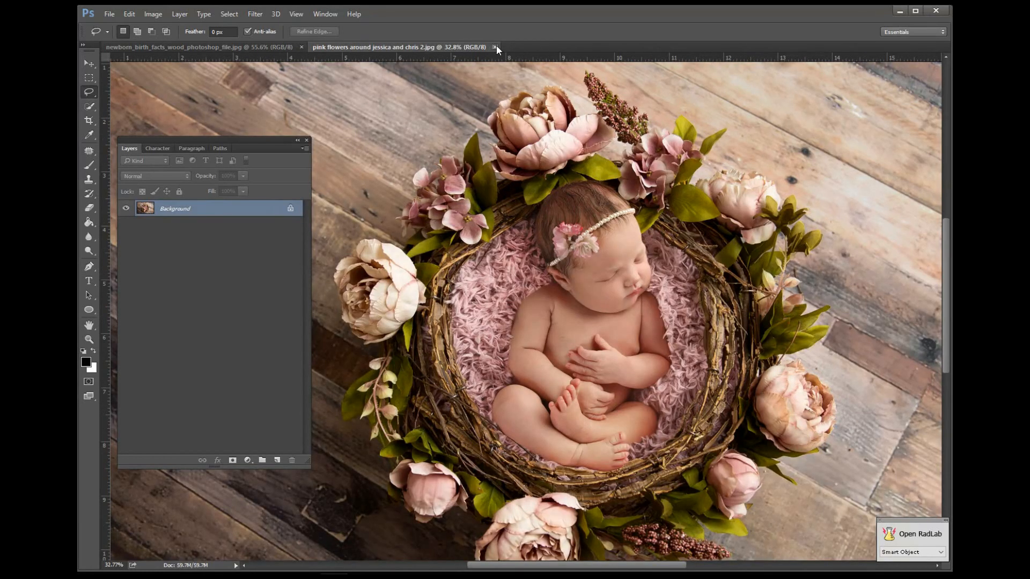
left_click(494, 47)
left_click(301, 47)
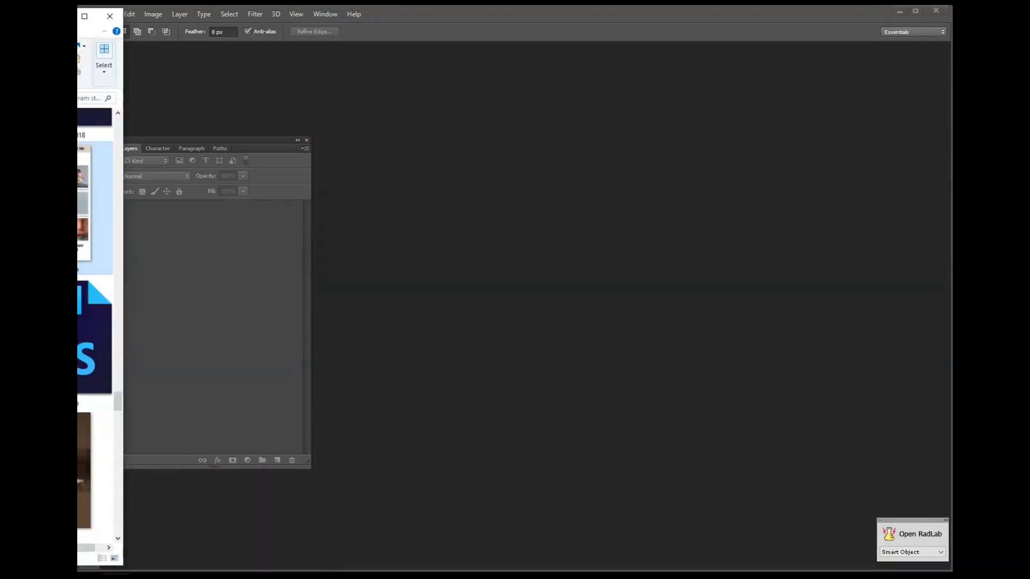
left_click(110, 16)
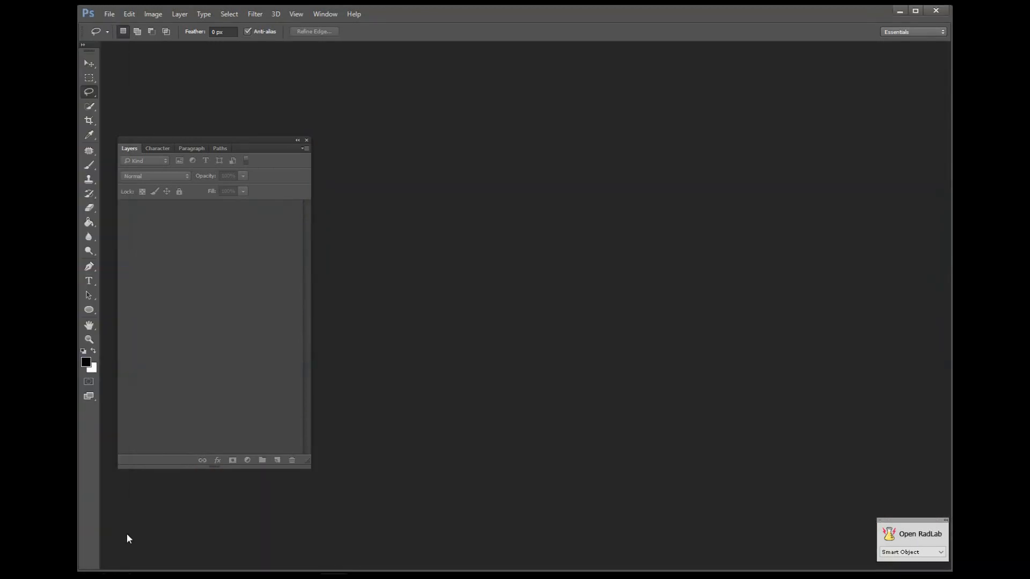
Reopen the pink flowers composite in Photoshop from its file folder
mouse_move(127, 576)
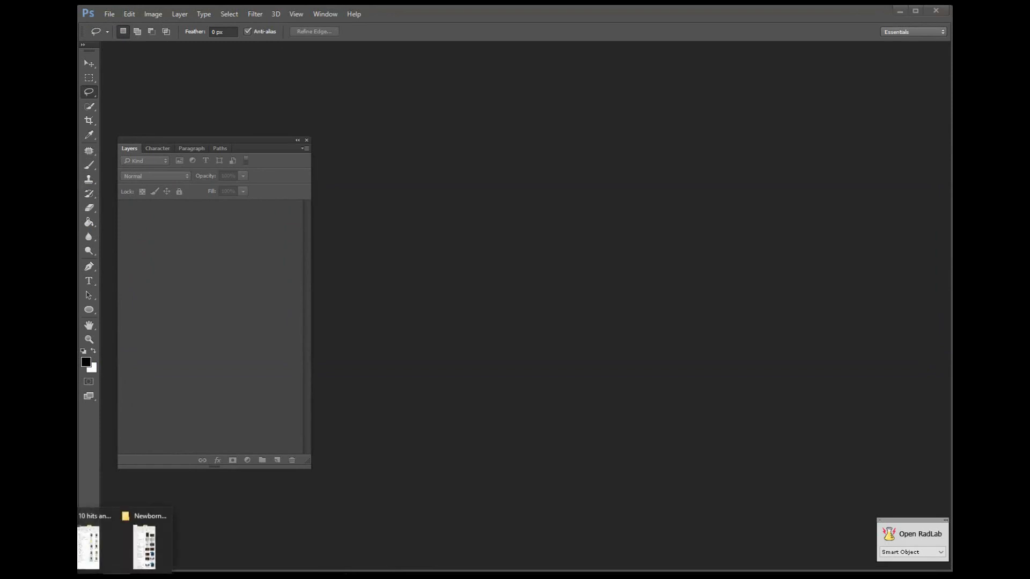
left_click(136, 514)
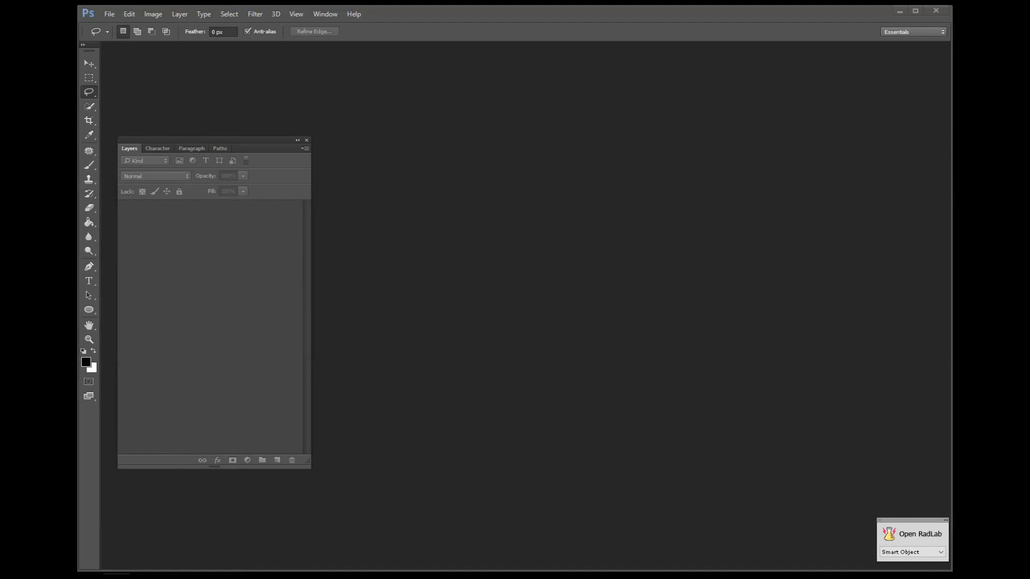
mouse_move(116, 576)
left_click(90, 524)
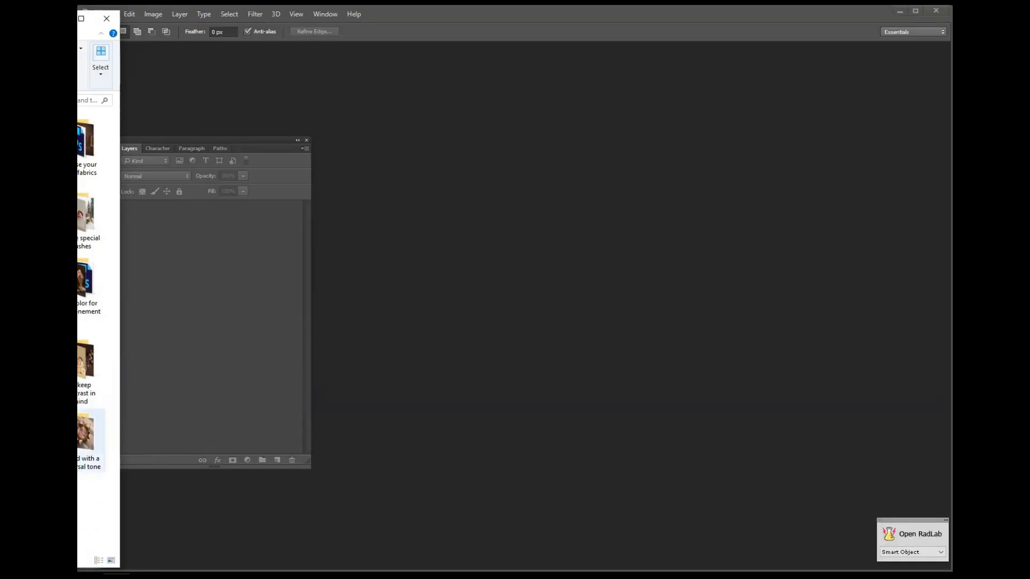
left_click_drag(76, 18, 44, 12)
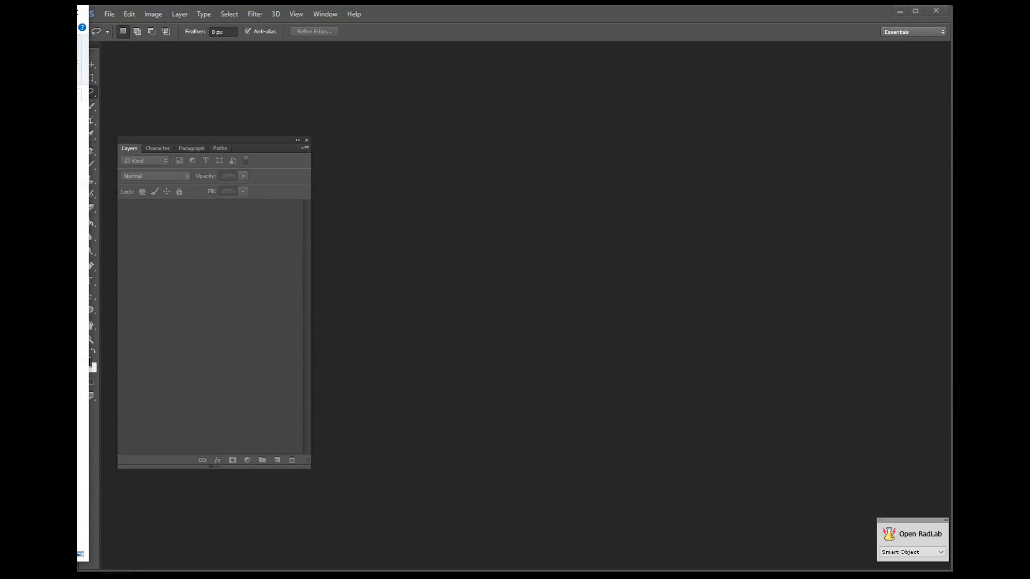
left_click_drag(44, 13, 29, 20)
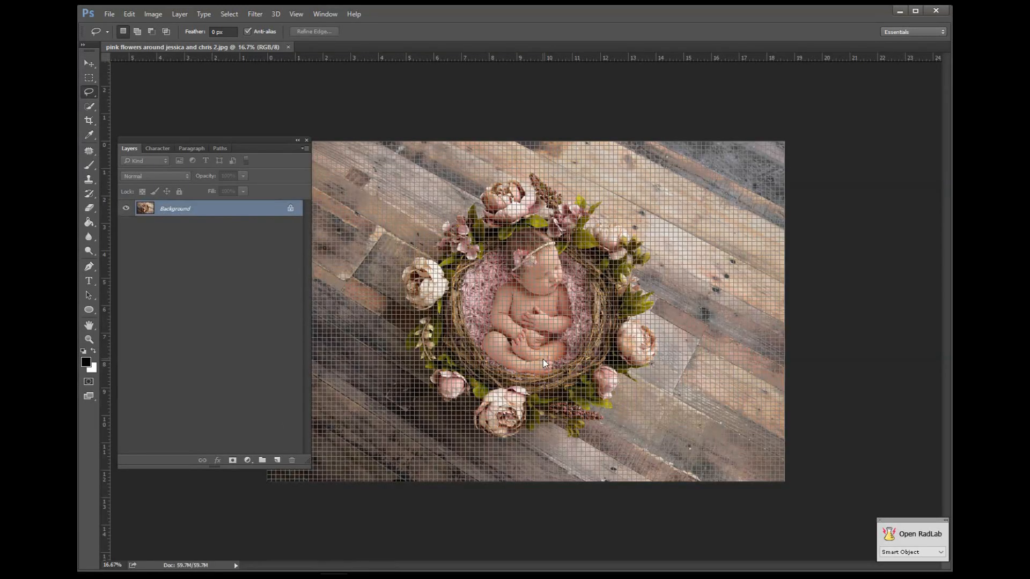
Hide the grid and move the Layers panel clear of the pink flowers composite, and open the image in RadLab
key("ctrl+h")
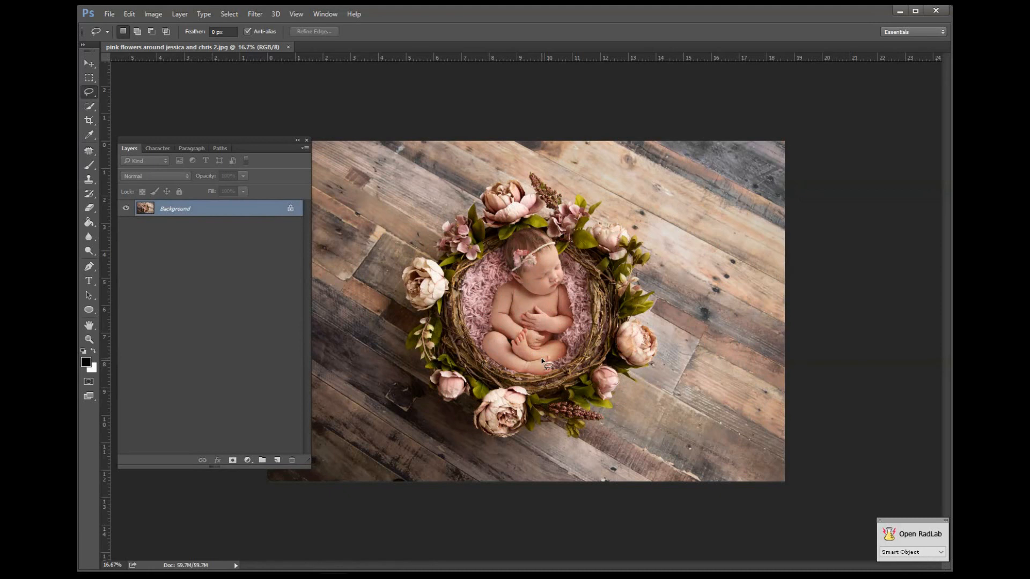
left_click_drag(257, 137, 215, 117)
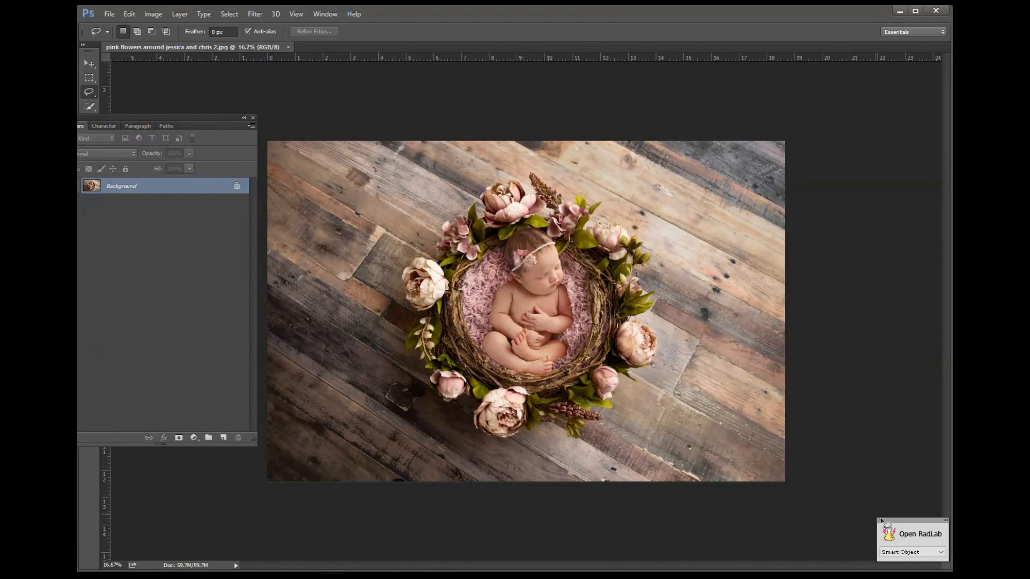
left_click(896, 531)
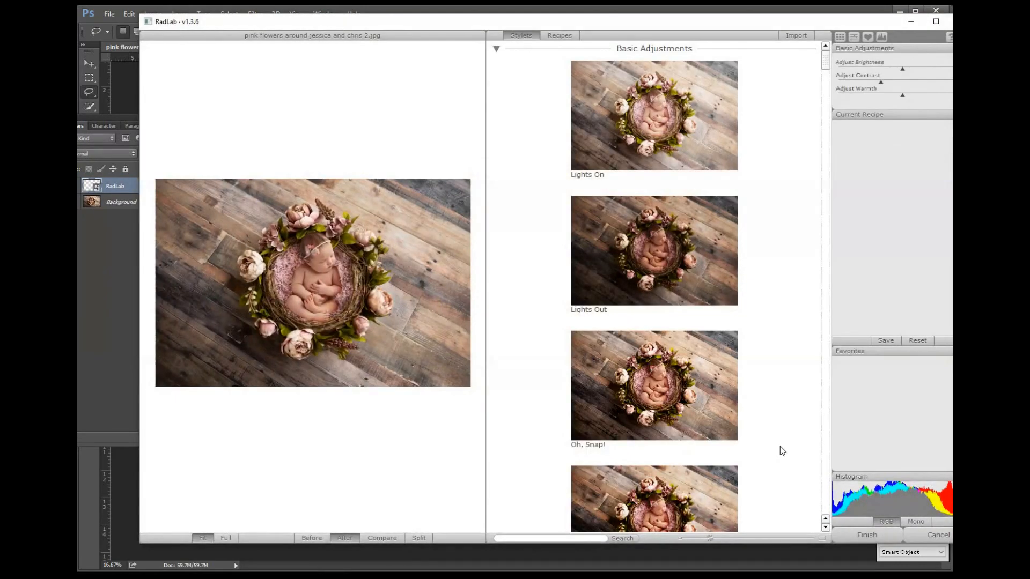
Examine the RadLab style previews from Basic Adjustments through Optical and Lens Effects and Modern Color to Vintage Color
scroll(751, 247, "down", 6)
scroll(766, 248, "down", 5)
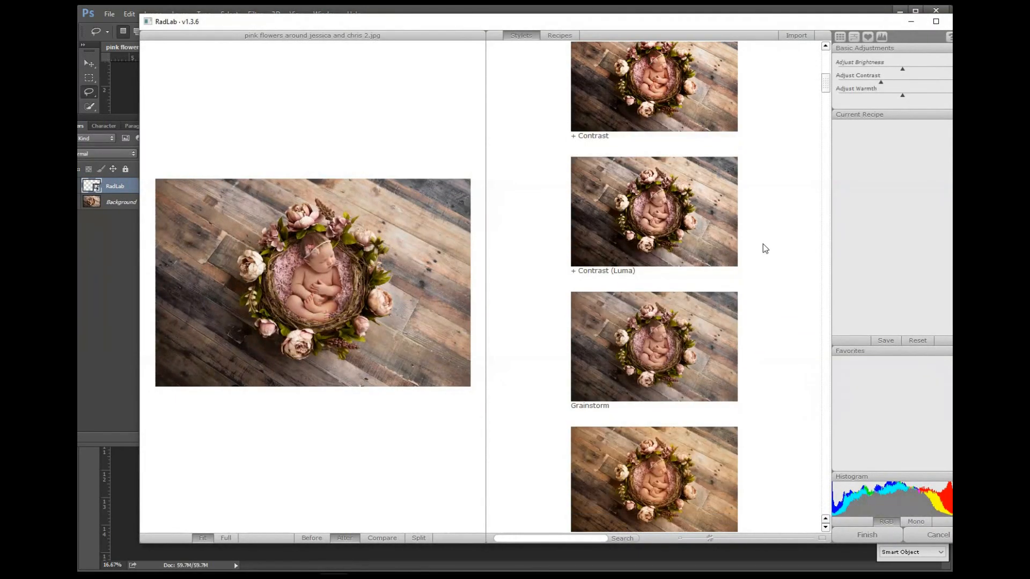
scroll(763, 248, "down", 2)
scroll(765, 248, "down", 10)
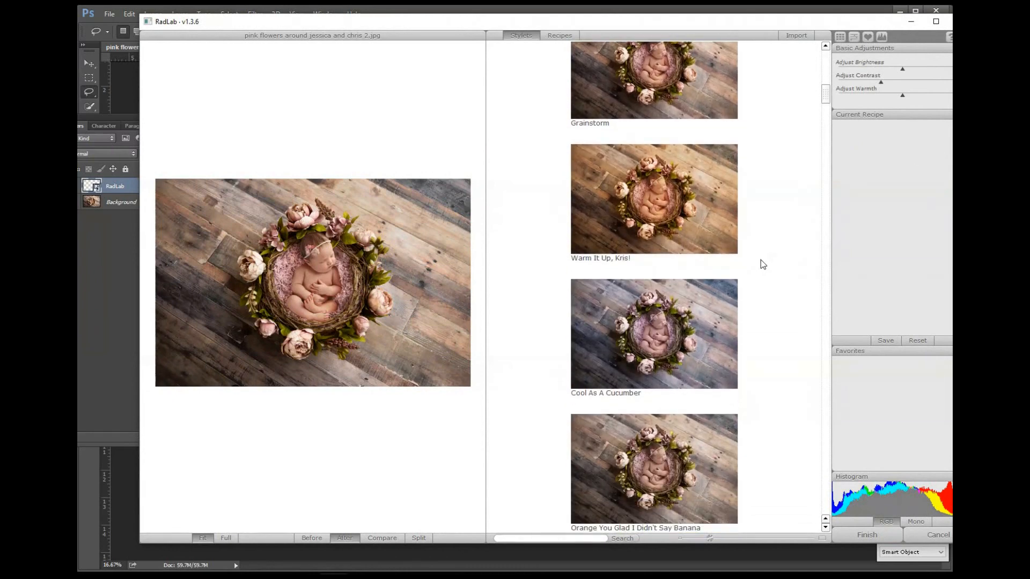
scroll(761, 266, "down", 9)
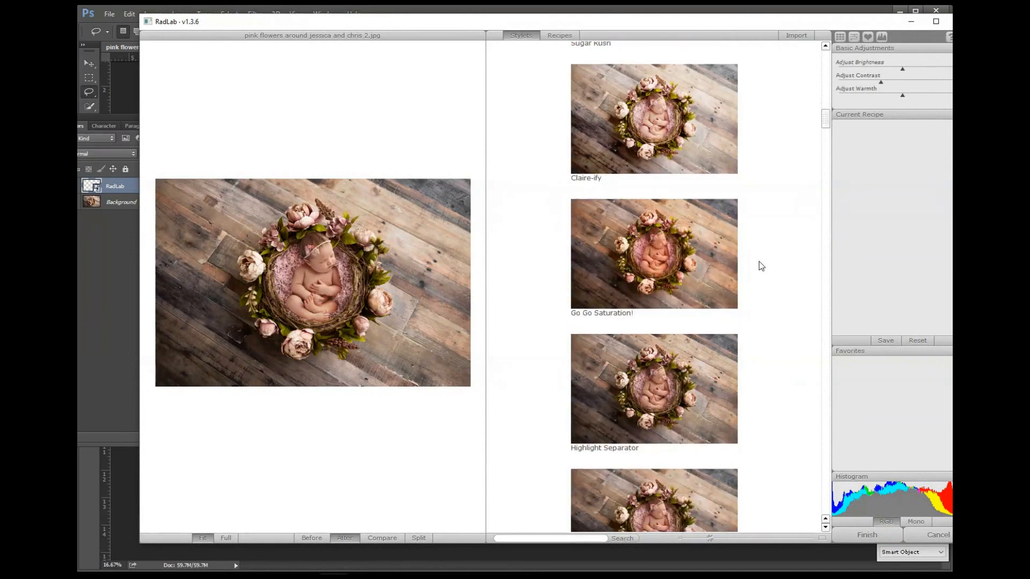
scroll(762, 266, "up", 4)
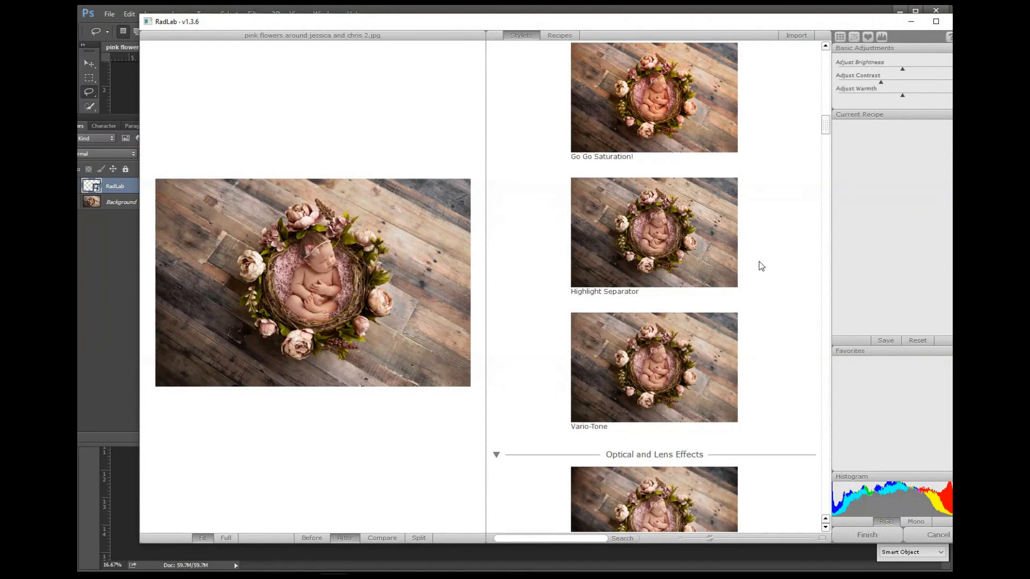
scroll(761, 266, "down", 9)
scroll(759, 267, "down", 7)
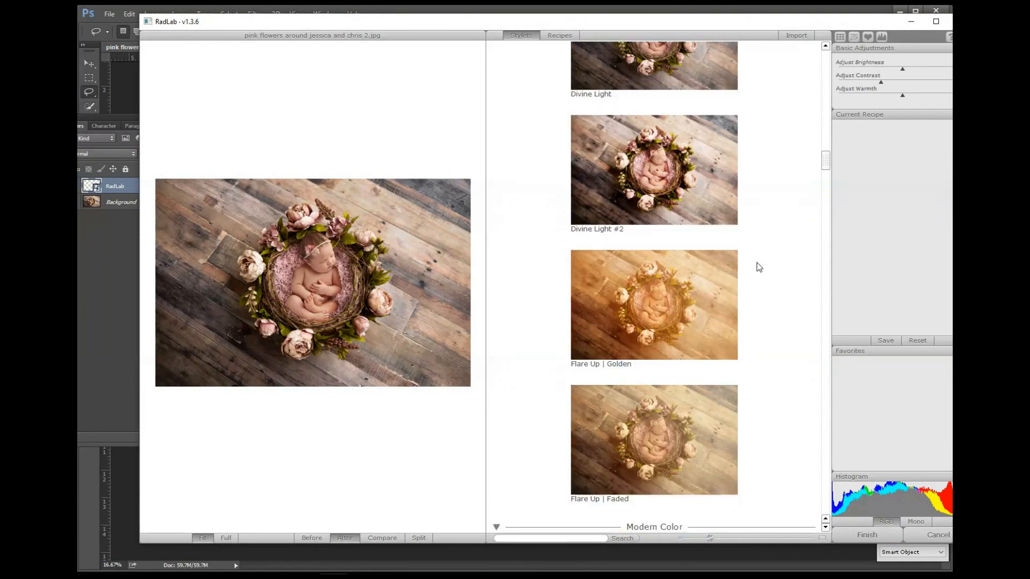
scroll(800, 314, "down", 2)
scroll(799, 311, "down", 2)
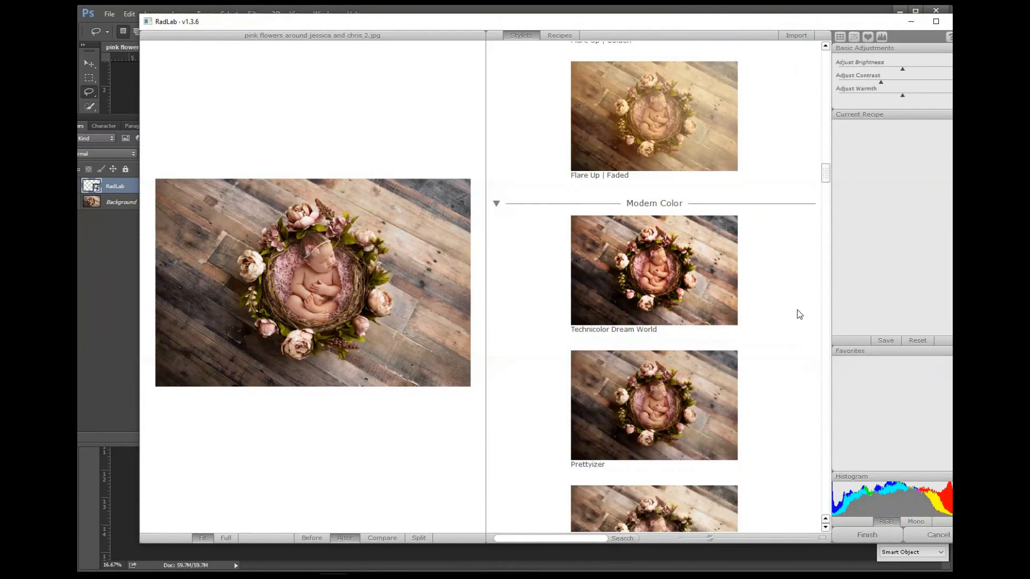
scroll(797, 311, "down", 5)
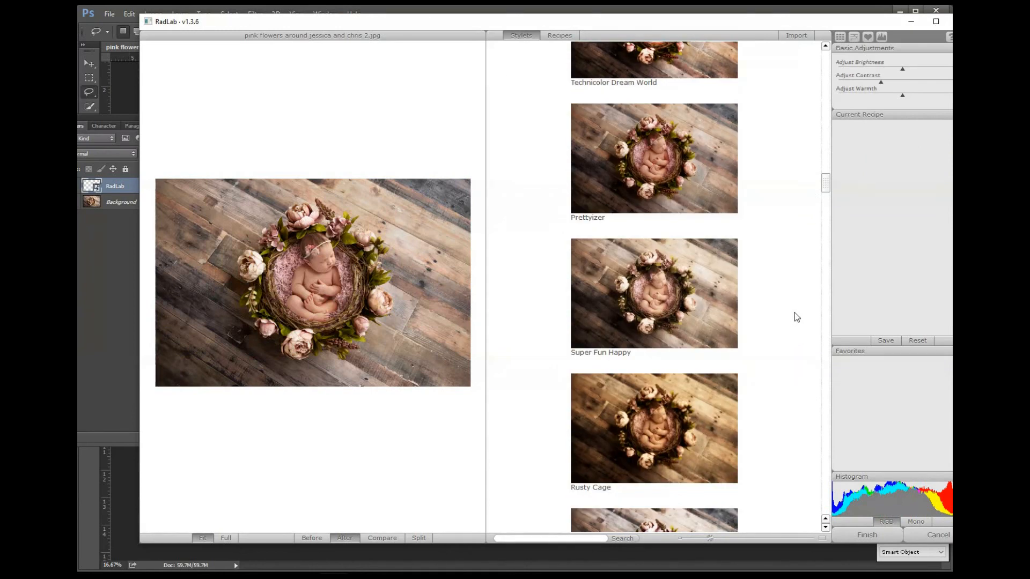
scroll(795, 317, "down", 15)
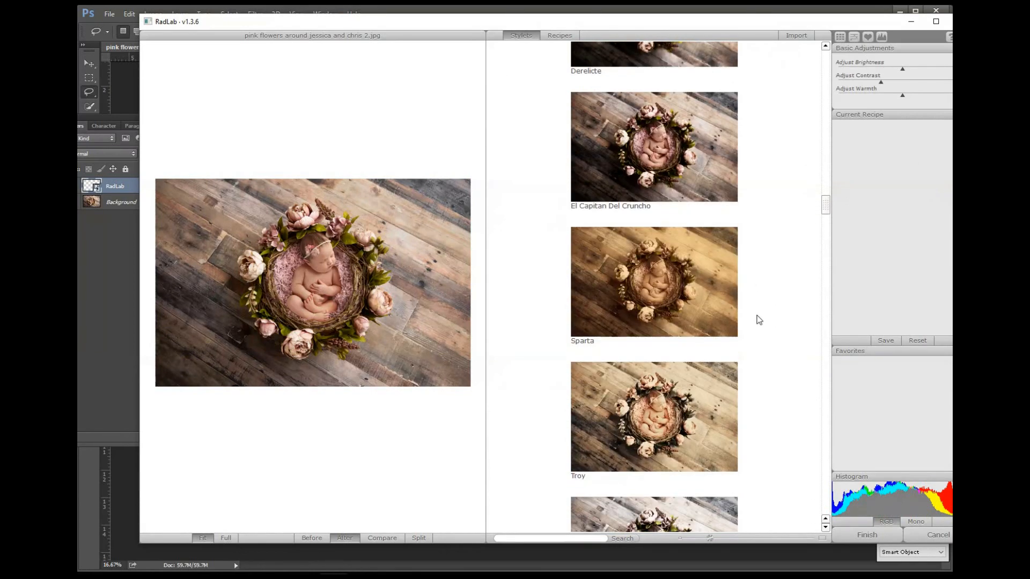
scroll(759, 319, "down", 10)
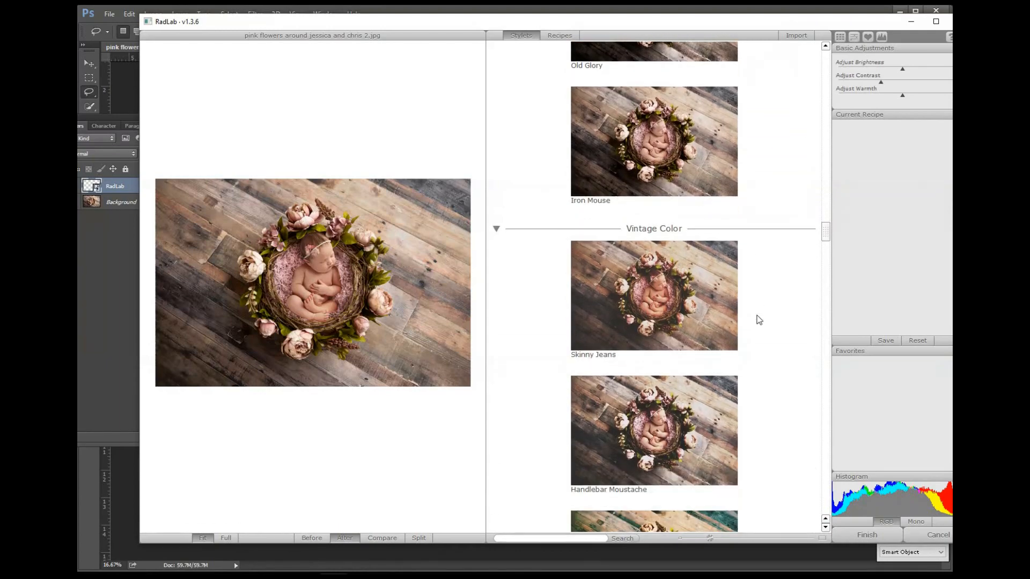
scroll(758, 320, "down", 11)
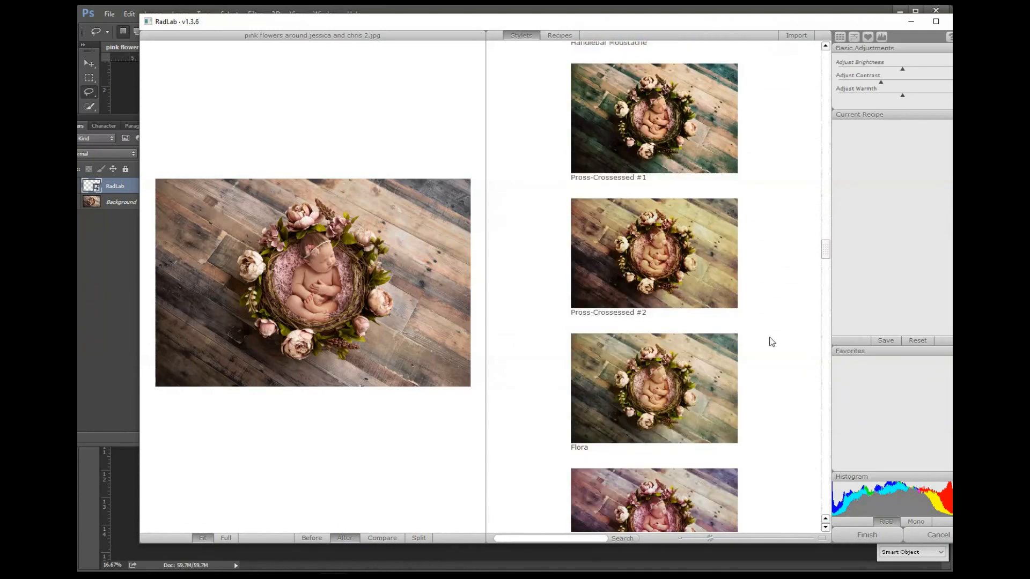
scroll(772, 342, "down", 10)
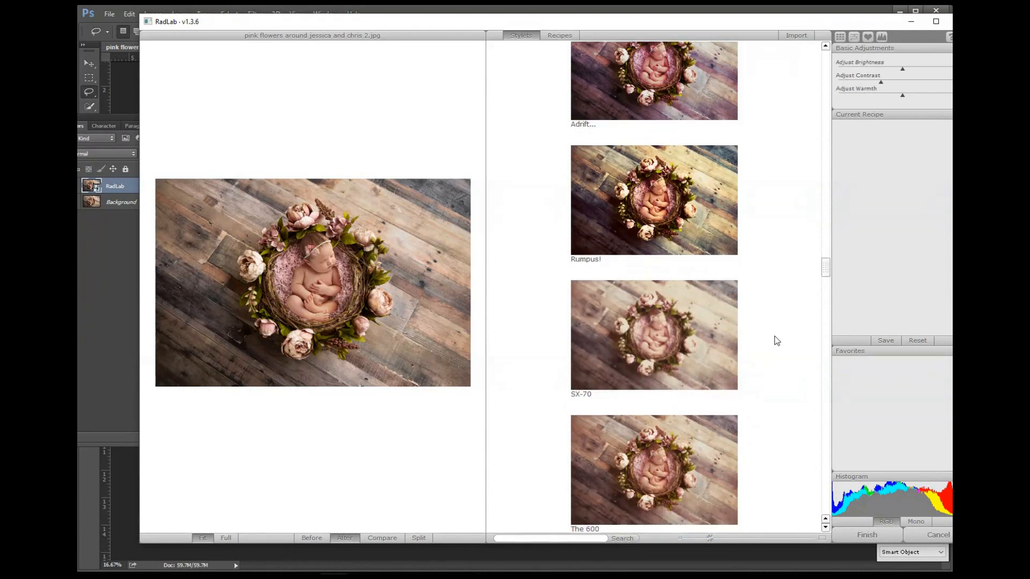
scroll(782, 343, "down", 10)
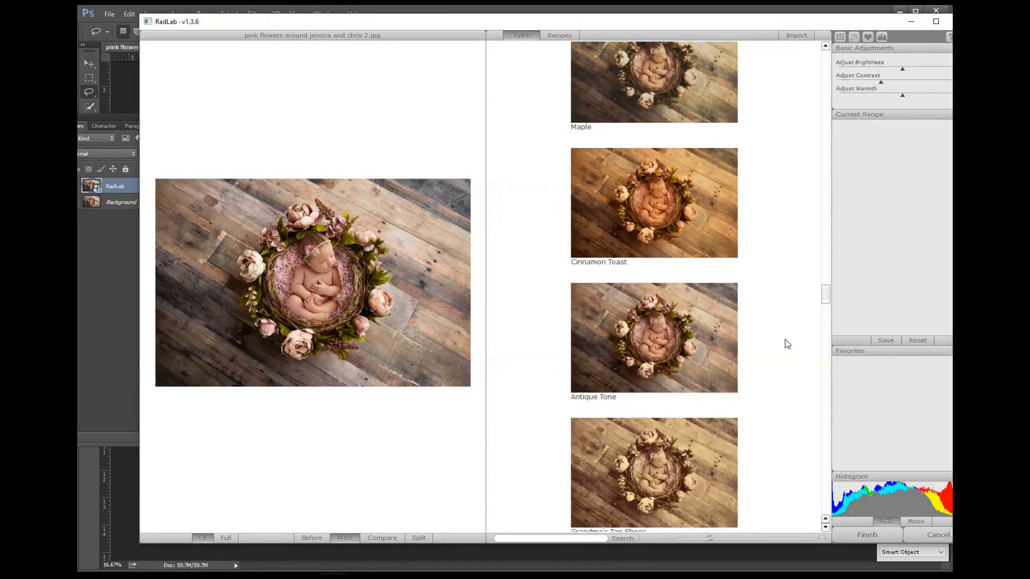
scroll(759, 349, "down", 6)
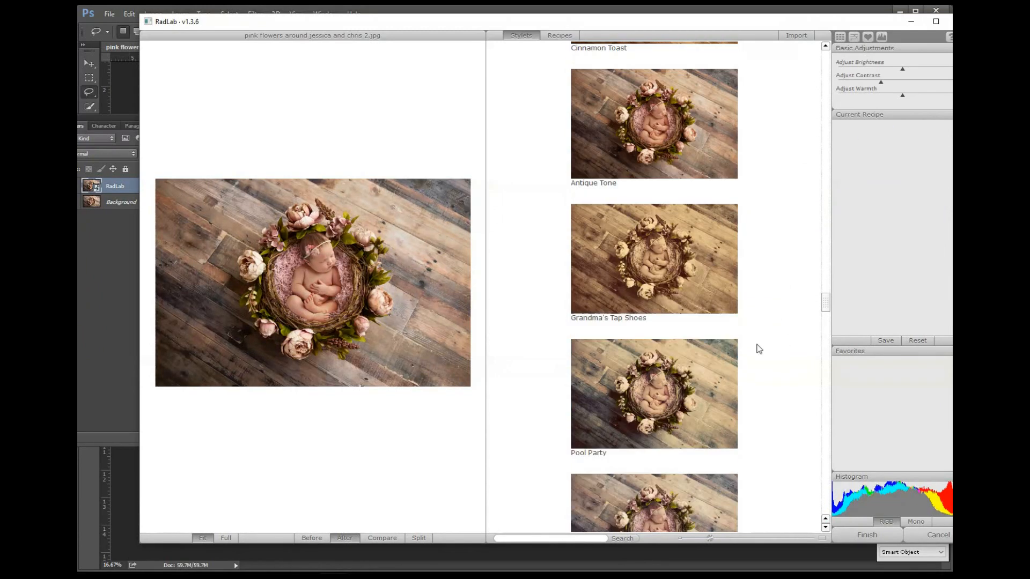
Add the Lux | Soft style to the recipe and reduce its Strength
scroll(758, 345, "down", 3)
mouse_move(651, 221)
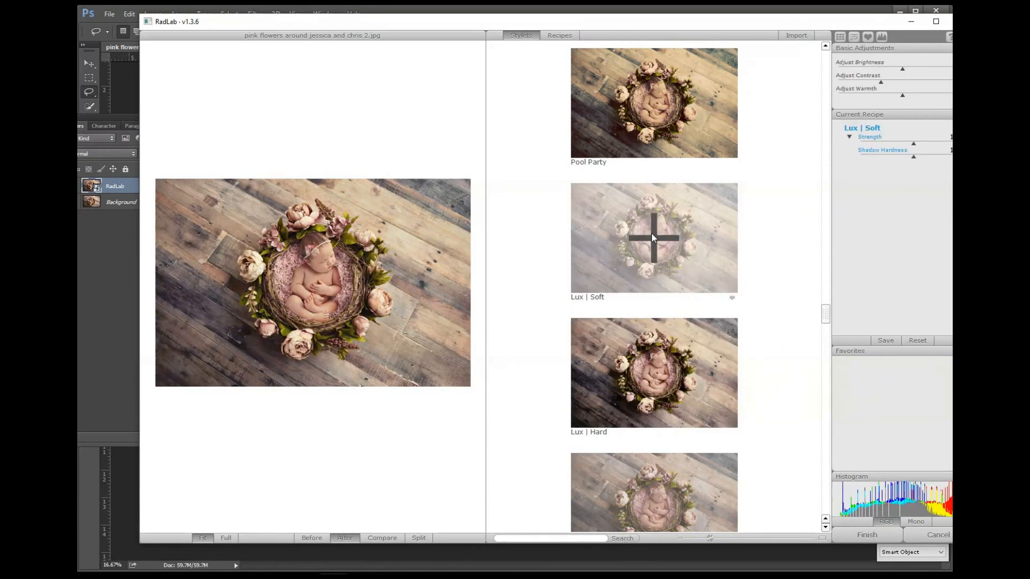
left_click(651, 233)
left_click_drag(912, 144, 892, 143)
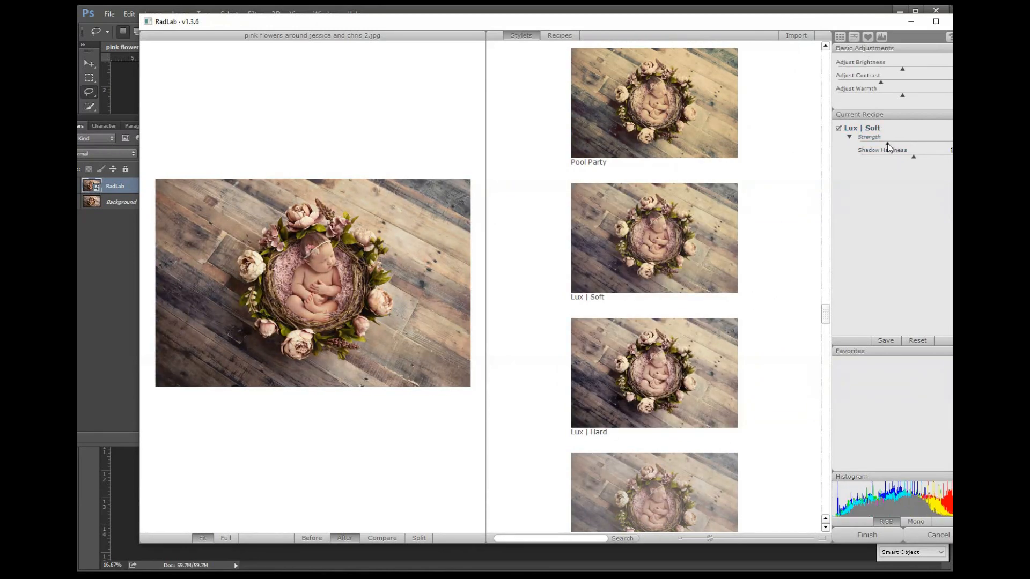
Add the Vanilla Kiss style to the recipe at reduced Strength and apply the recipe to the composite
scroll(773, 283, "down", 3)
scroll(772, 283, "down", 15)
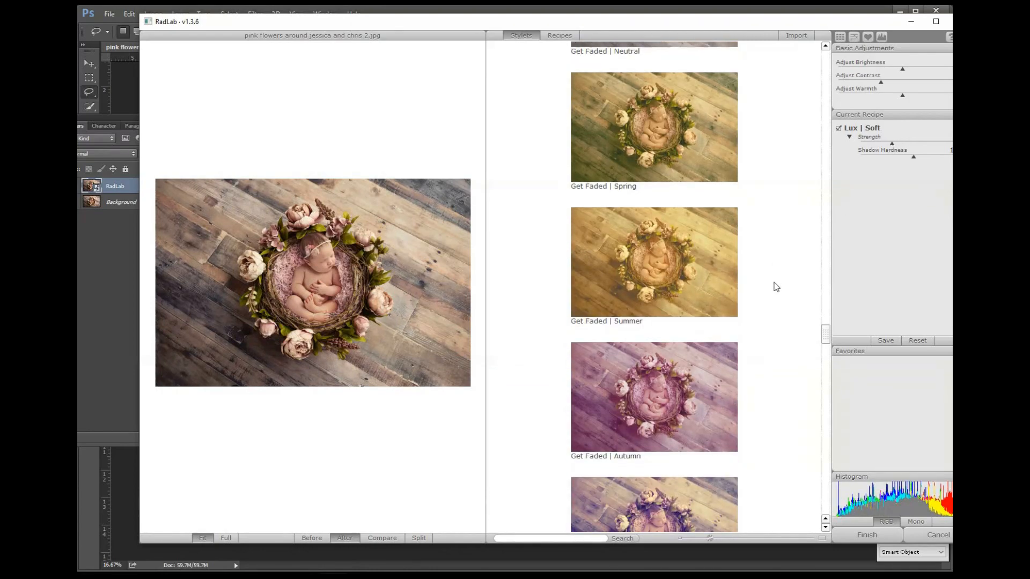
scroll(781, 293, "down", 9)
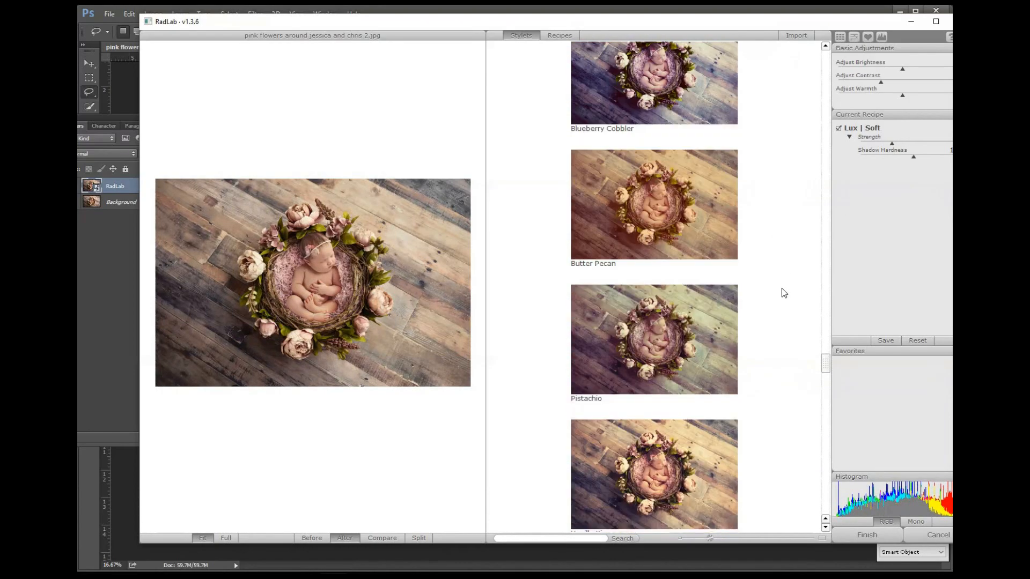
left_click(628, 161)
scroll(757, 280, "down", 5)
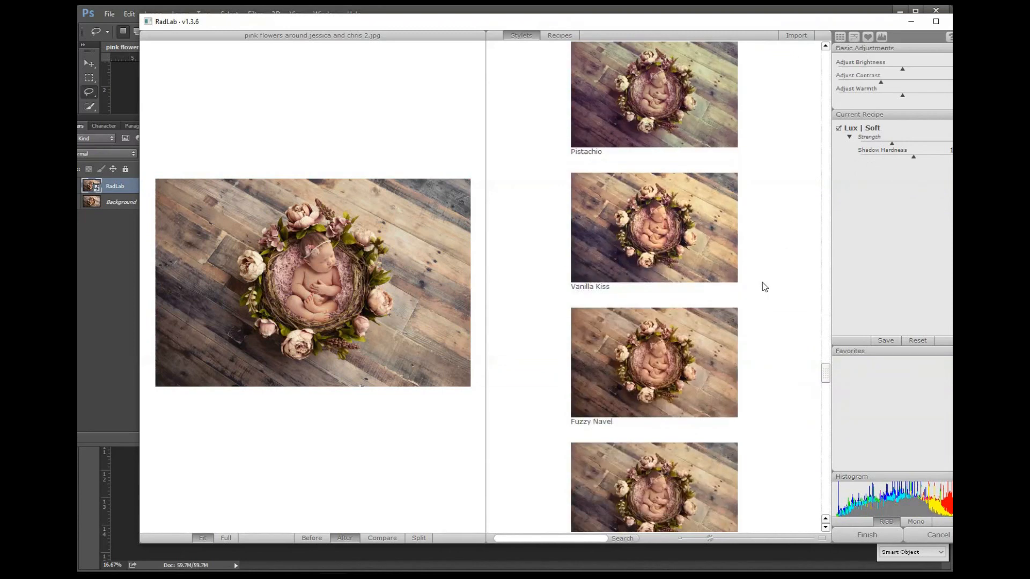
left_click(609, 205)
left_click(608, 204)
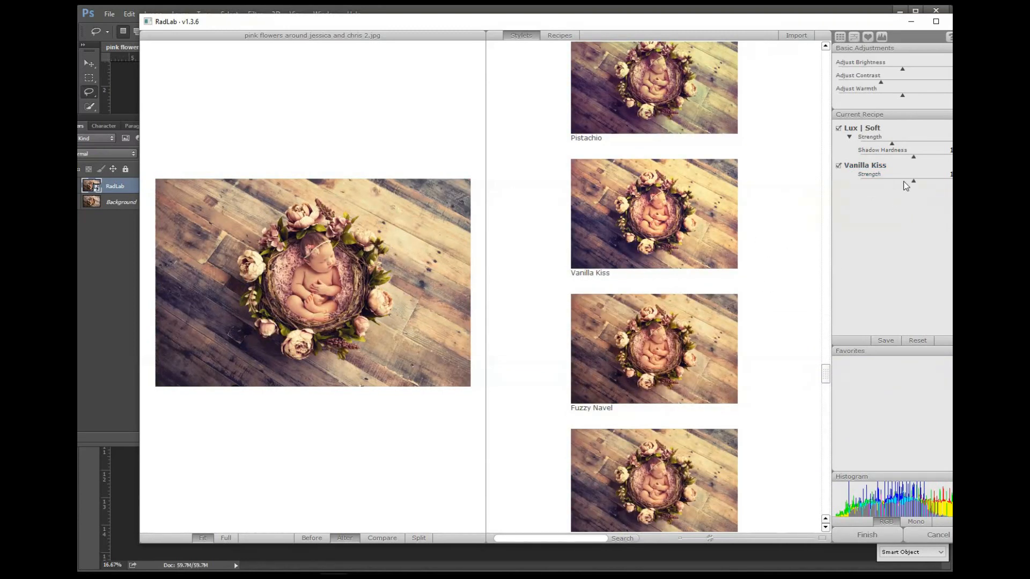
left_click_drag(904, 182, 883, 182)
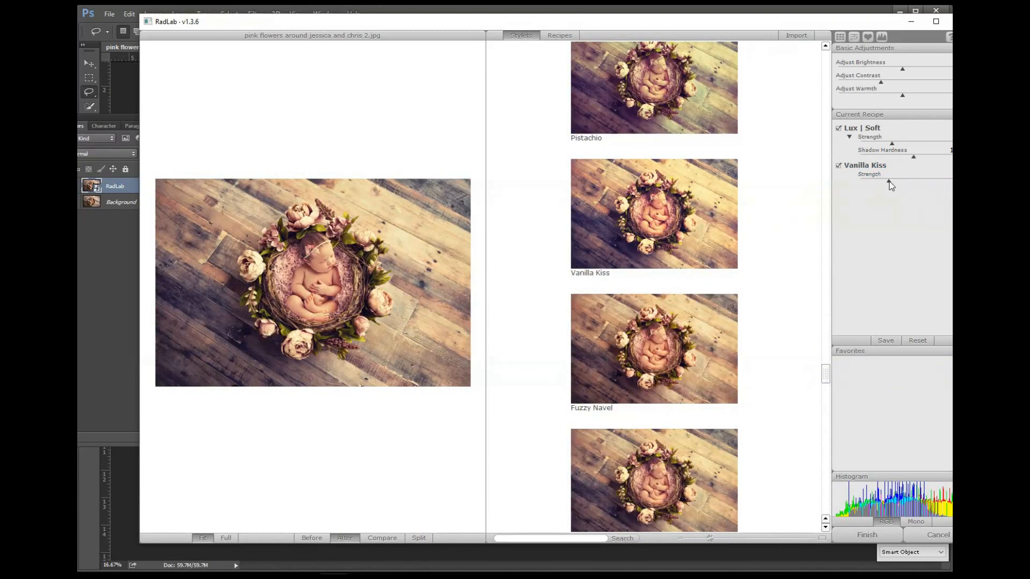
left_click(866, 534)
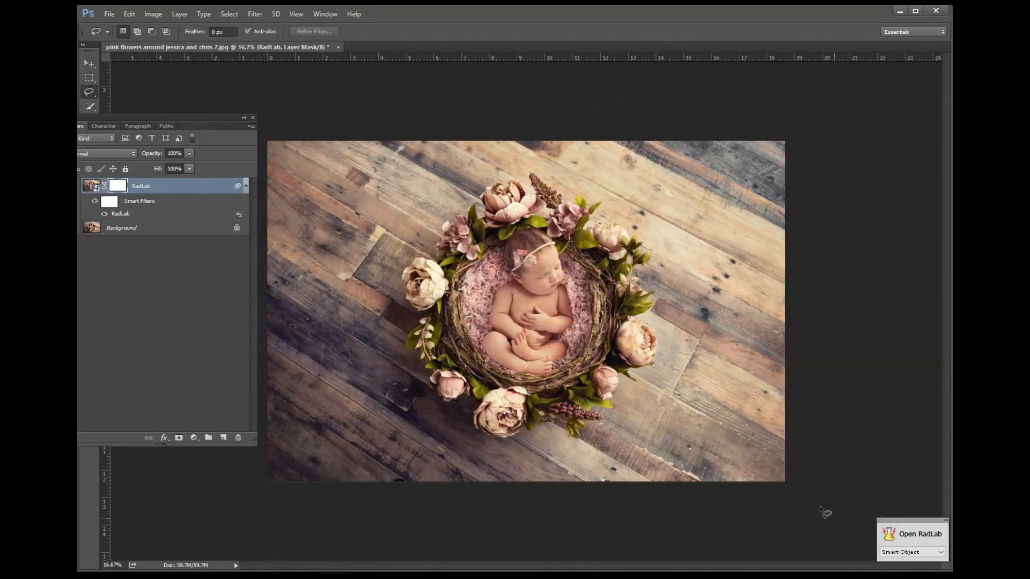
Compare the composite with and without the RadLab layer, move the Layers panel fully into view, and leave that layer hidden
left_click(75, 186)
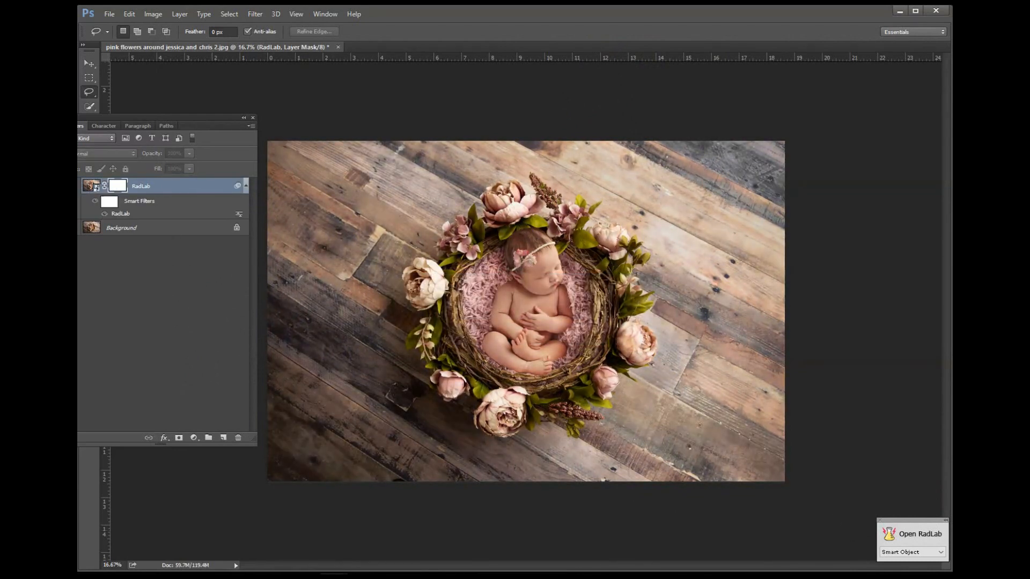
left_click(75, 186)
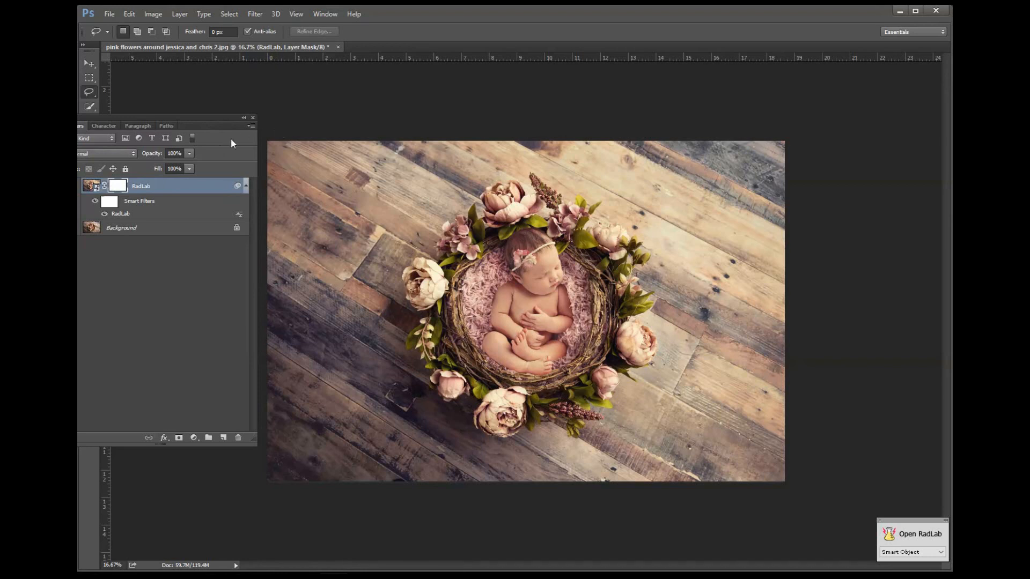
left_click_drag(178, 124, 213, 126)
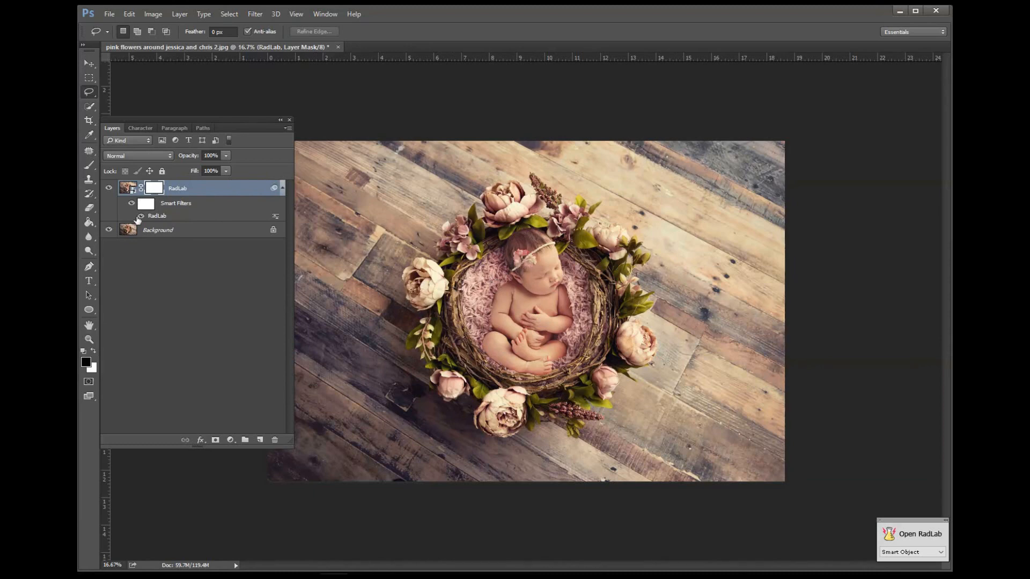
left_click(109, 187)
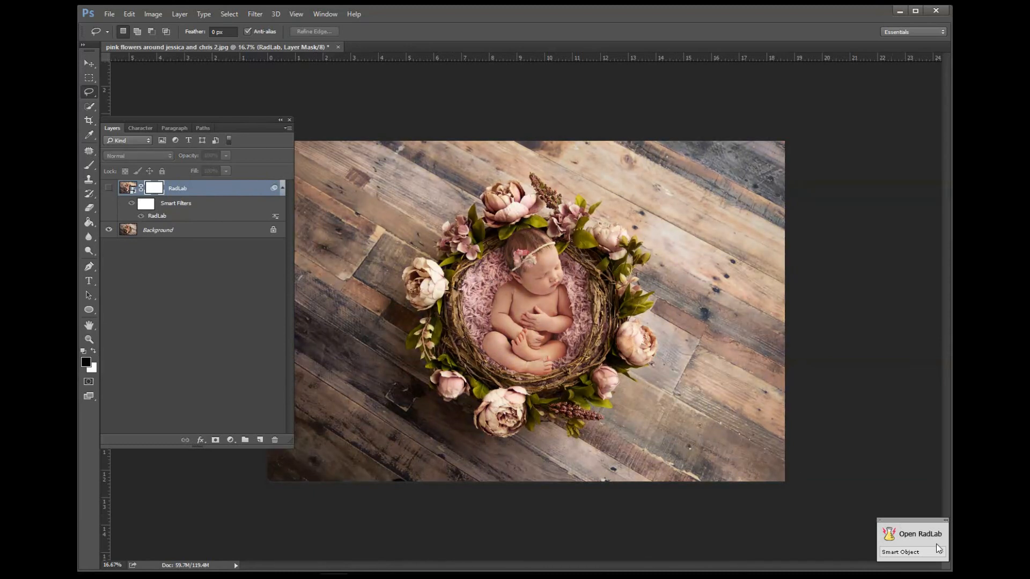
Open the composite in RadLab again and add the Lights On style at reduced strength along with Oh, Snap!
left_click(913, 531)
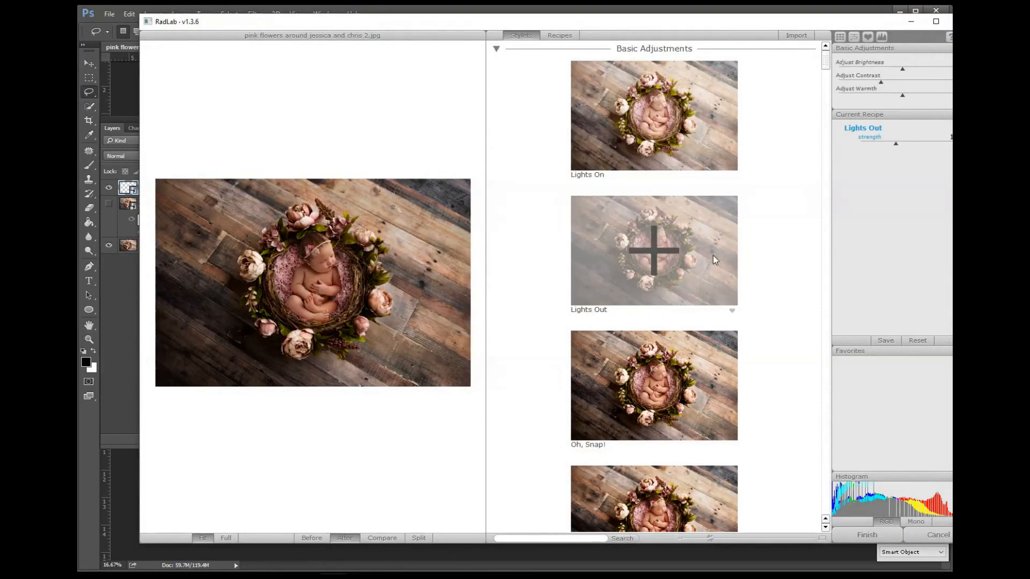
left_click(654, 130)
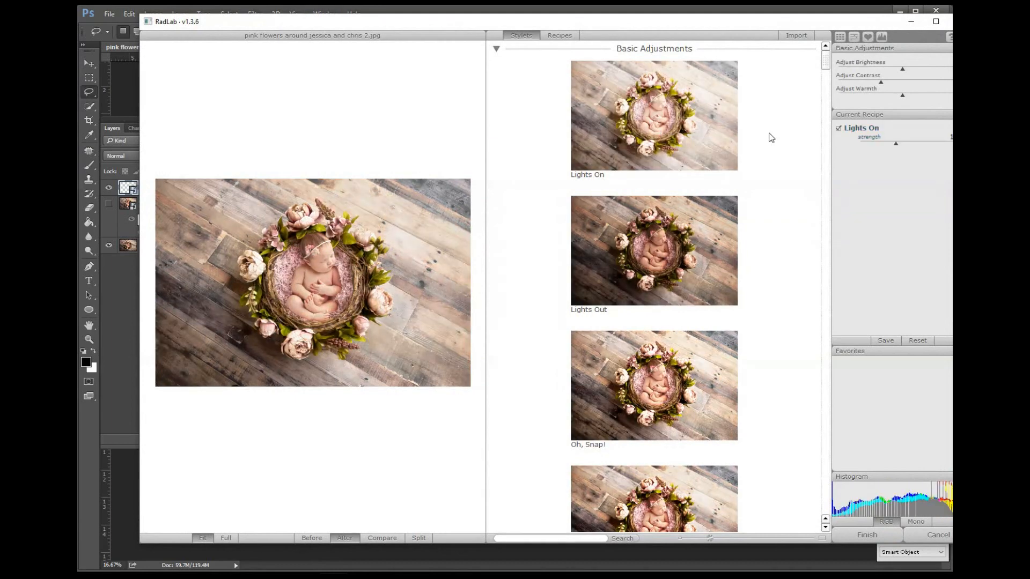
left_click(868, 143)
left_click(652, 379)
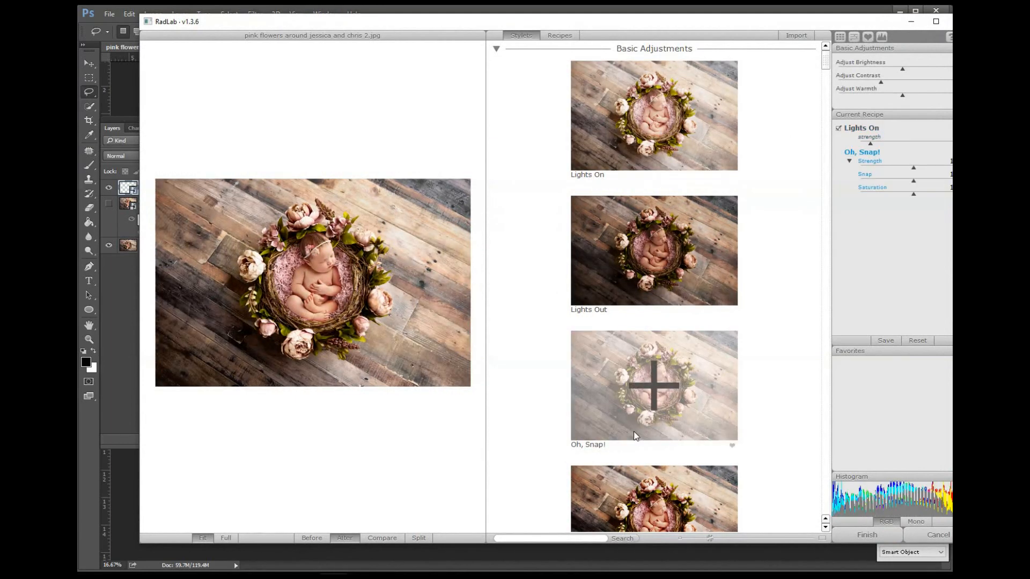
Add the Sugar Rush style at reduced Strength and apply the recipe to the composite
scroll(812, 256, "down", 3)
scroll(812, 256, "down", 15)
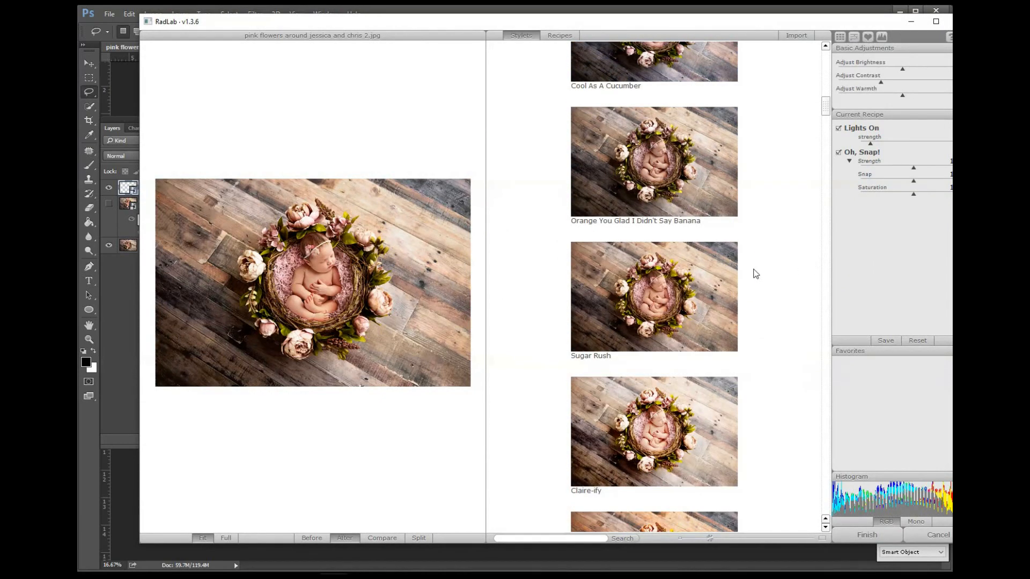
left_click(652, 299)
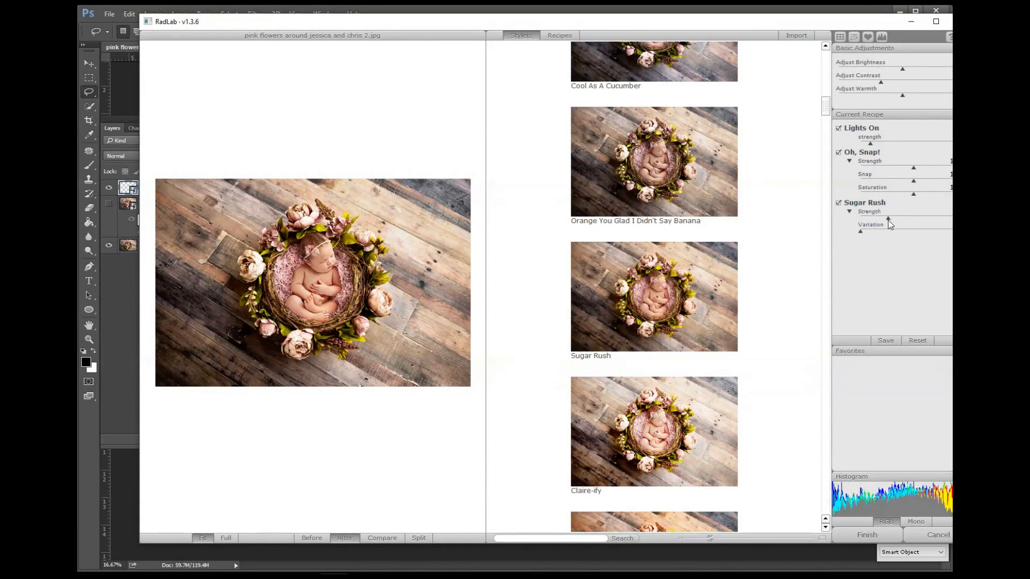
scroll(770, 278, "down", 10)
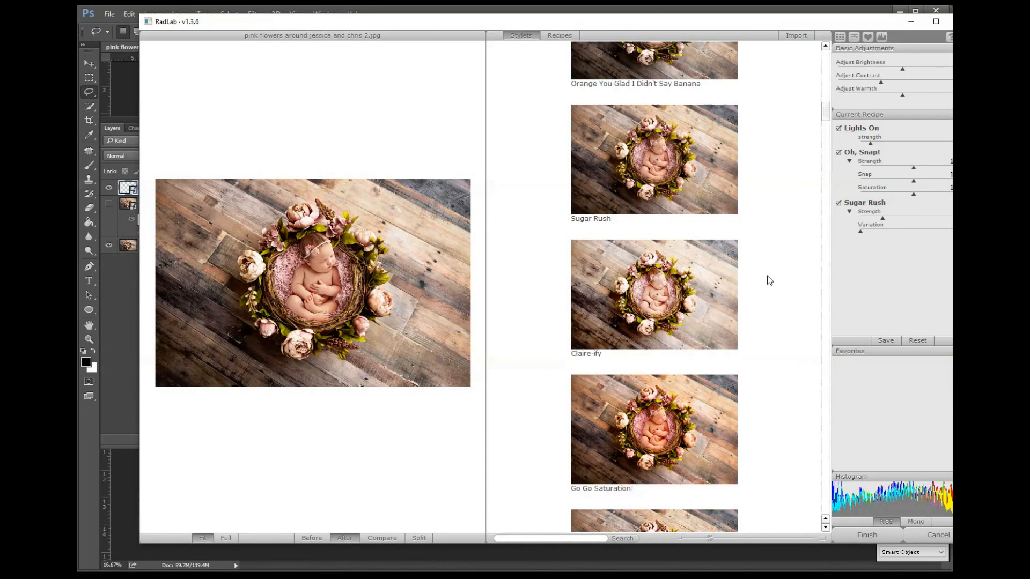
left_click(867, 535)
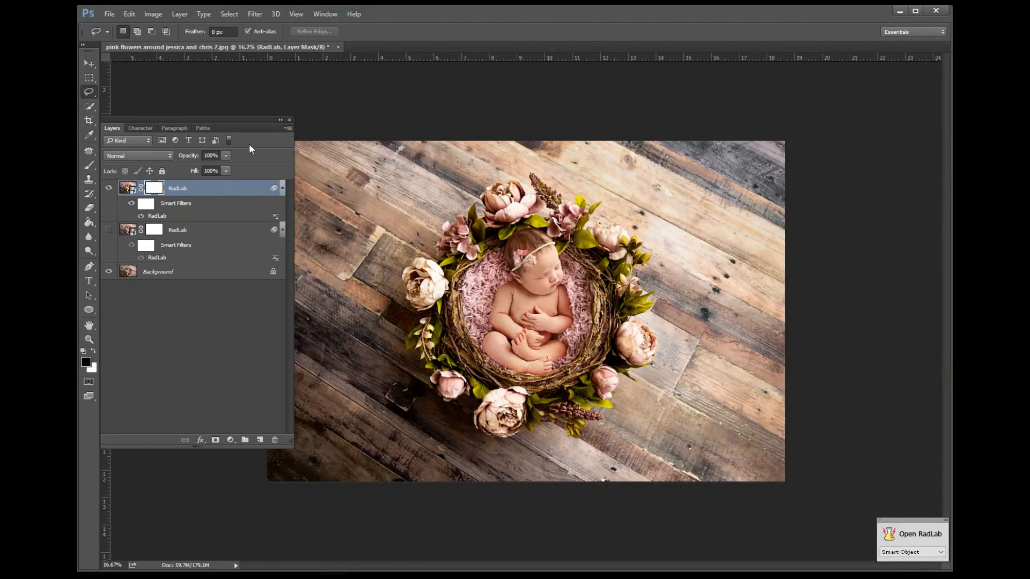
Undo the second RadLab result and close the Layers panel
key("ctrl+z")
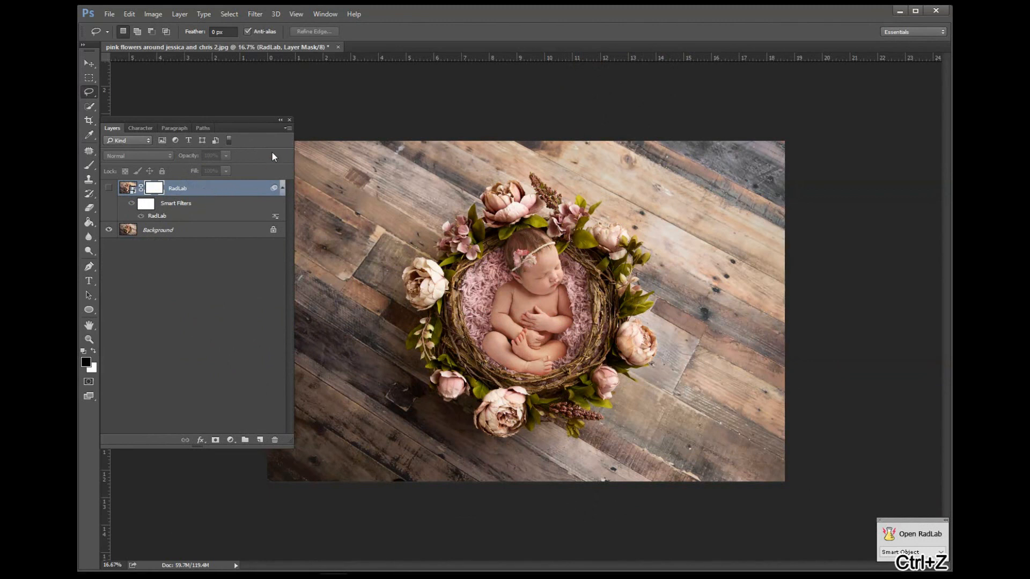
left_click(289, 119)
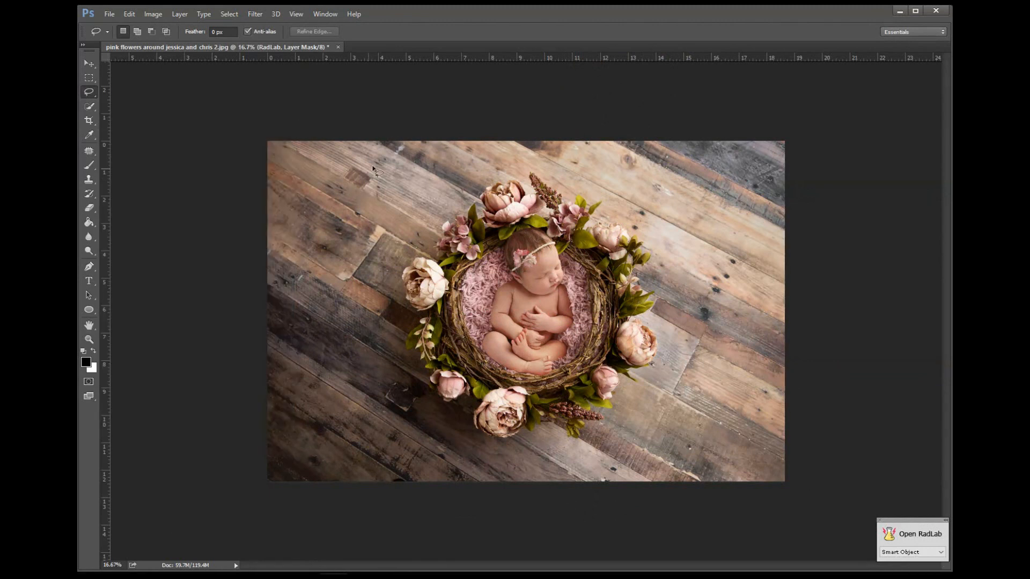